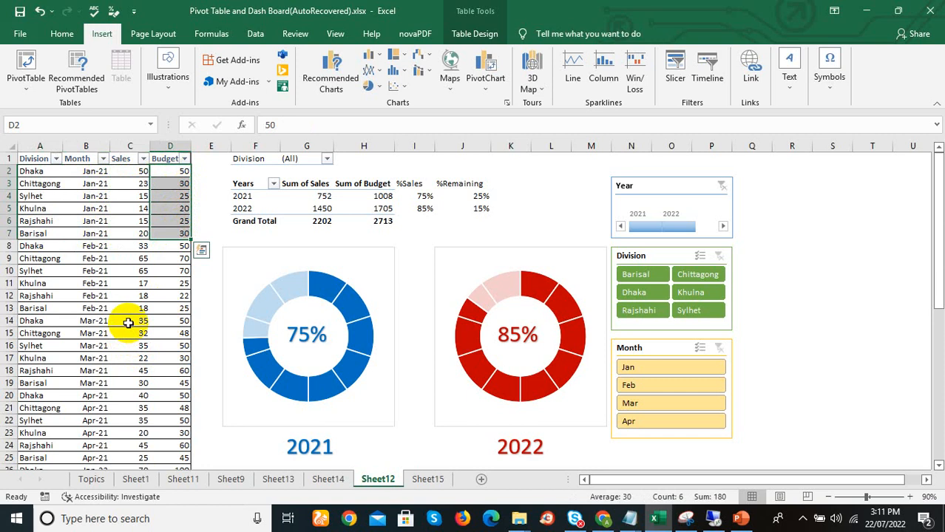
drag(131, 322, 131, 380)
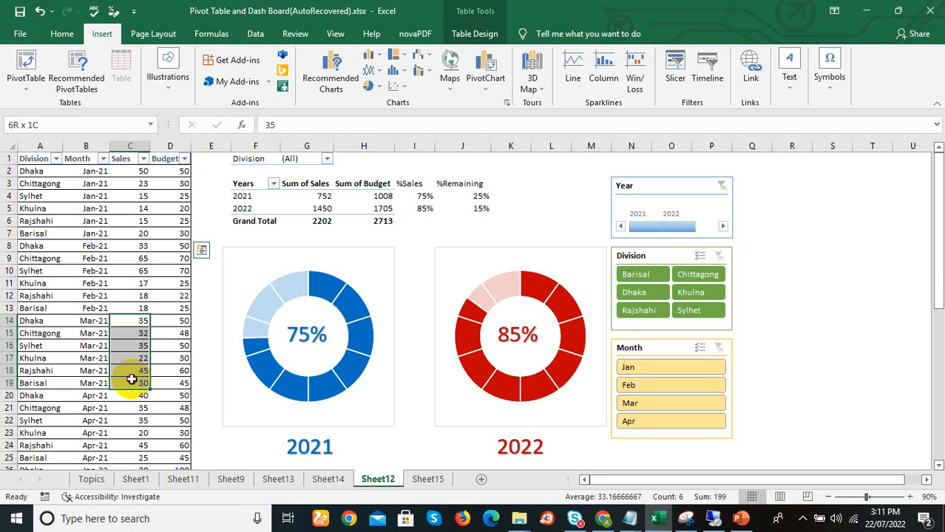
drag(131, 379, 133, 379)
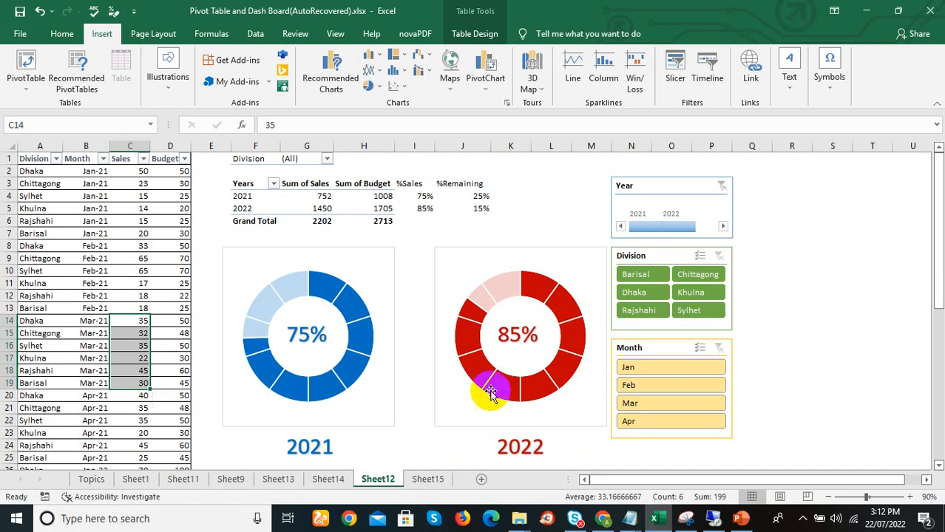
click(136, 215)
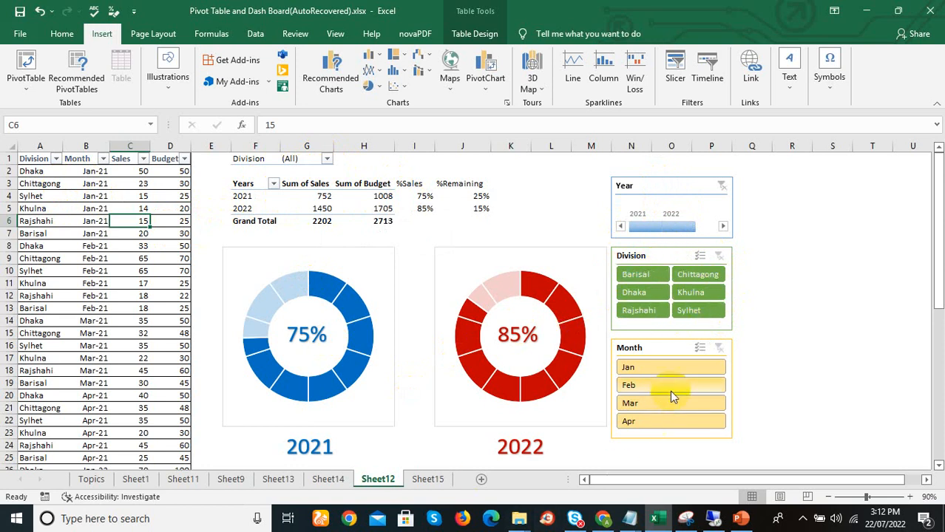
Filter the Sheet12 dashboard to the Barisal division and go through Jan, Feb, Mar and Apr one month at a time.
click(650, 283)
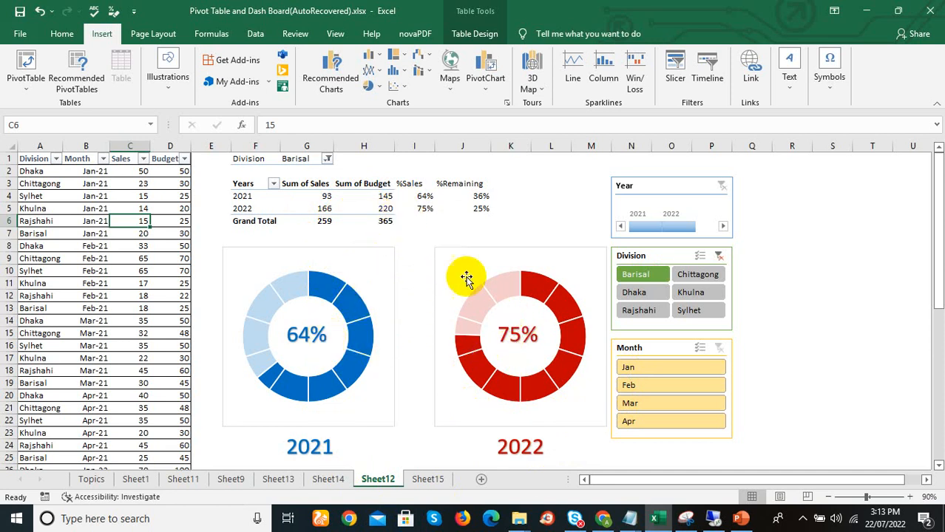
click(647, 370)
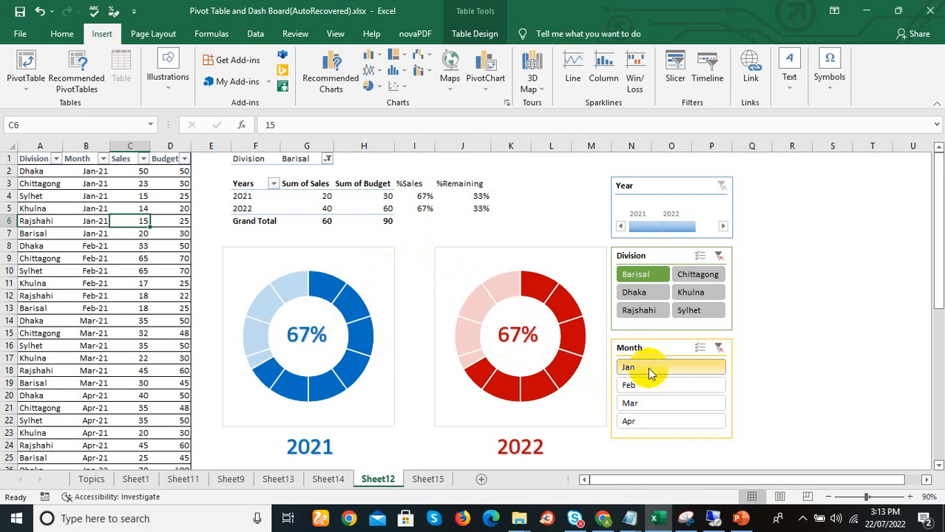
click(647, 387)
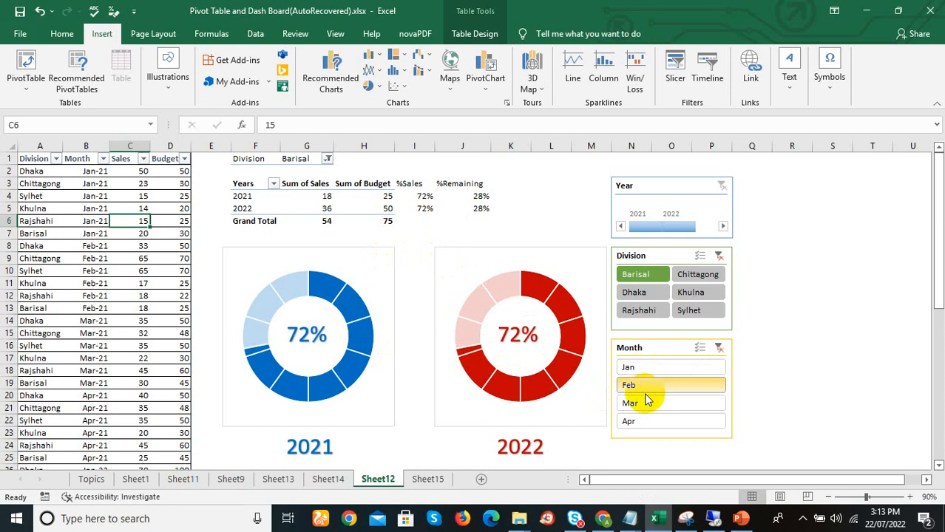
click(646, 406)
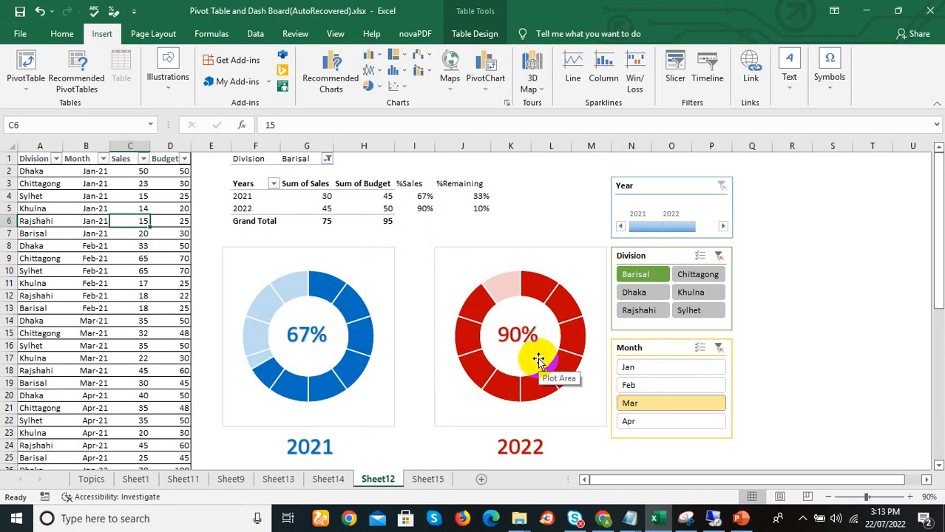
click(629, 423)
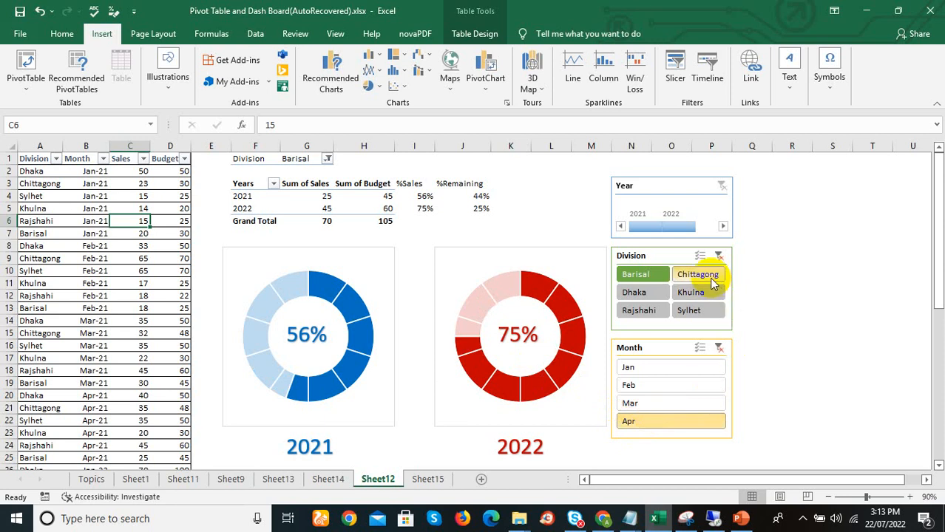
Filter the dashboard to Chittagong, try it combined with Barisal, and return to Chittagong alone.
click(711, 275)
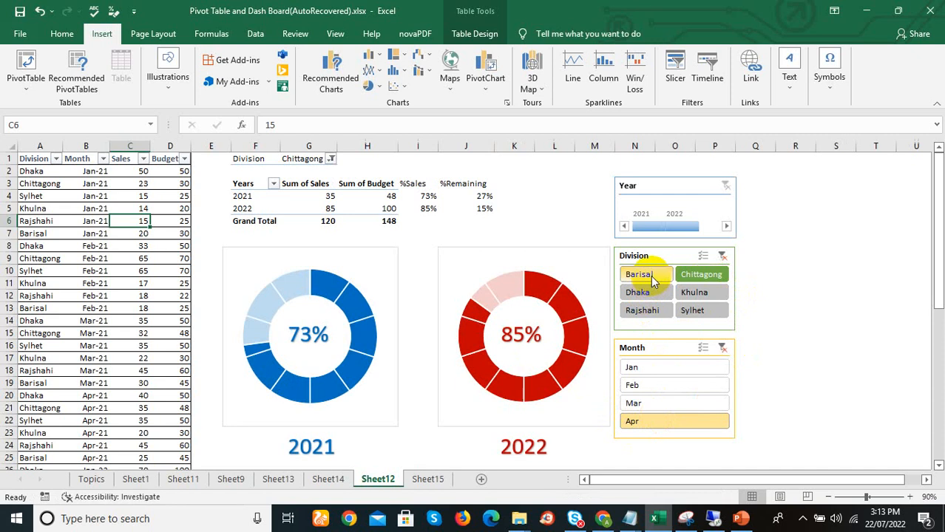
ctrl+click(641, 275)
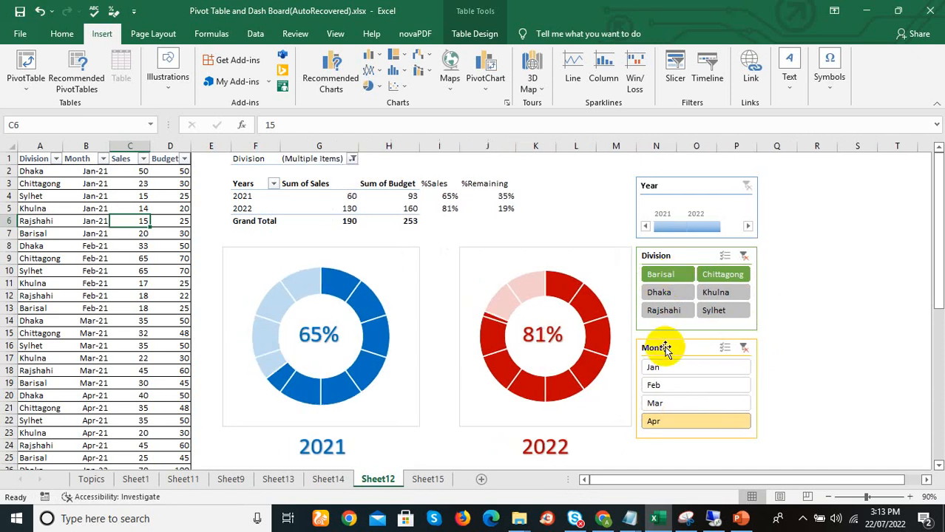
click(714, 275)
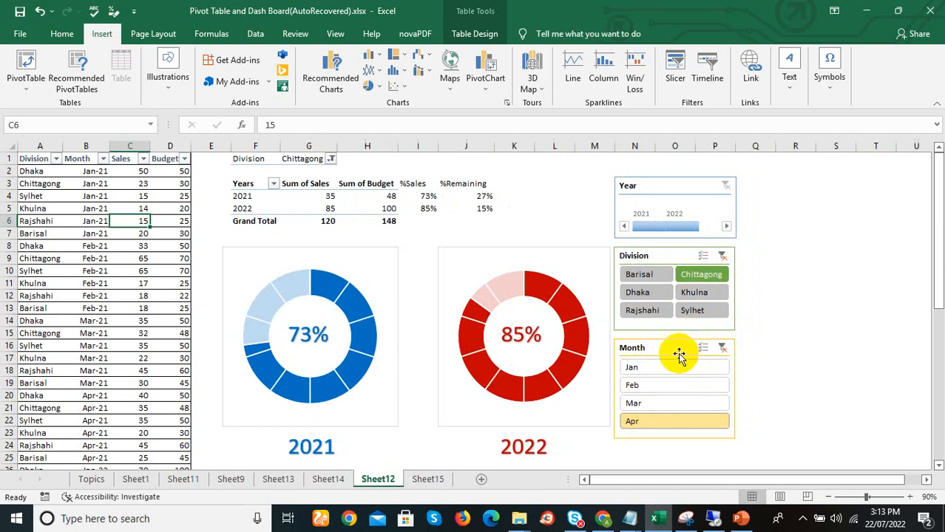
Try the Month filter with Mar added to Apr, return to Apr alone, and clear the Month and Division filters.
ctrl+click(661, 406)
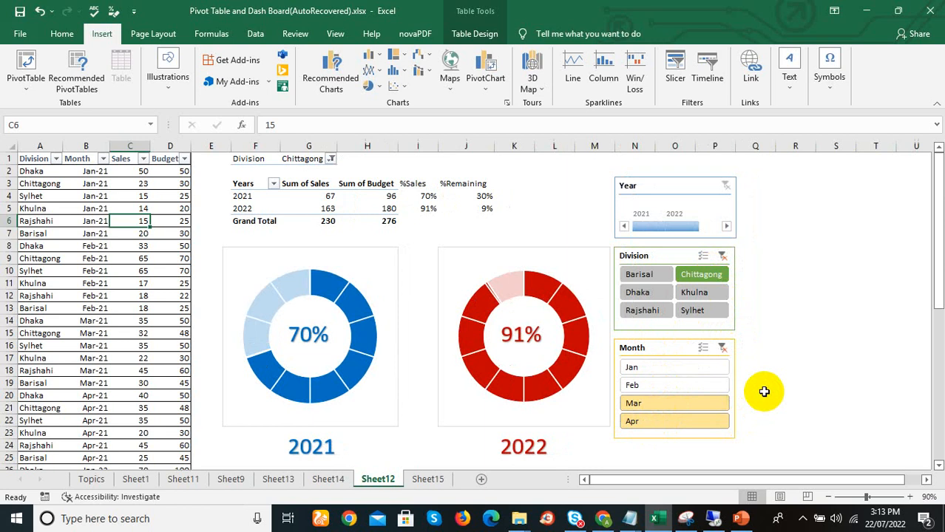
click(675, 429)
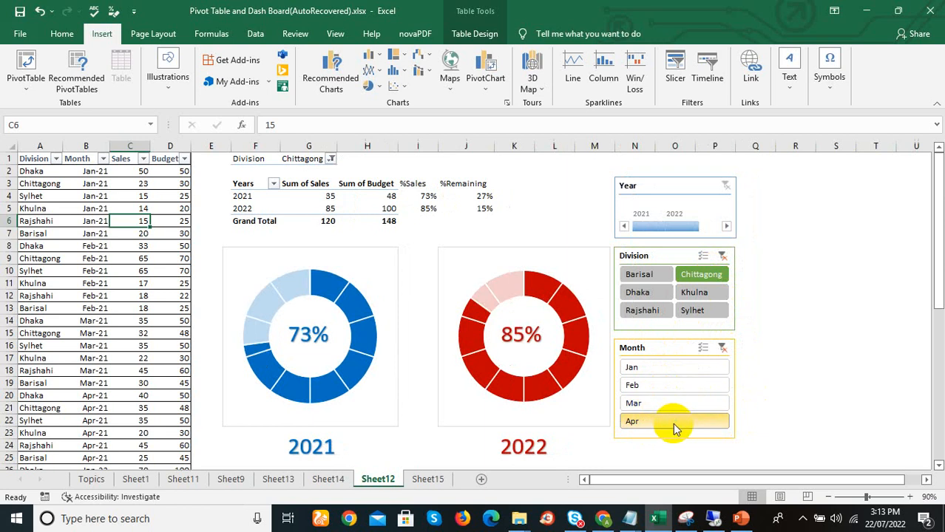
click(722, 347)
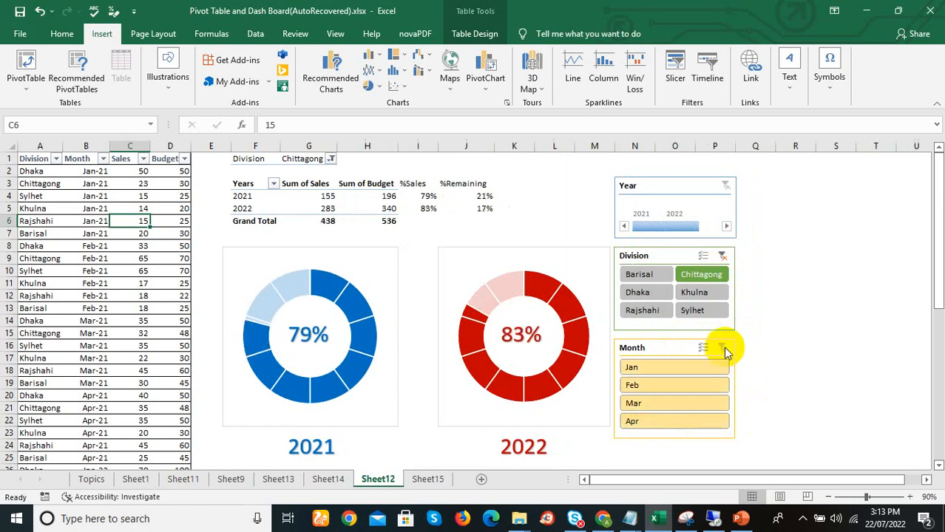
click(722, 257)
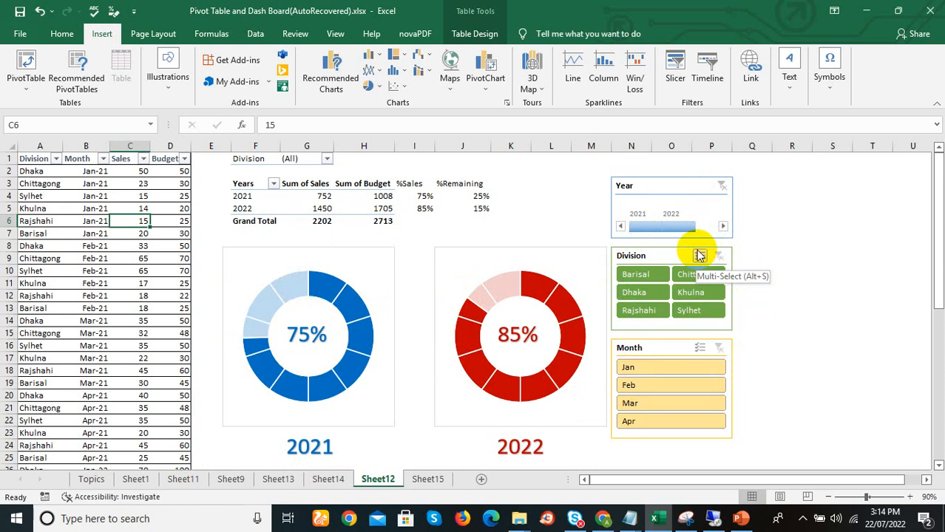
Go to Sheet15 and make the header row A1:D1 bold.
click(428, 479)
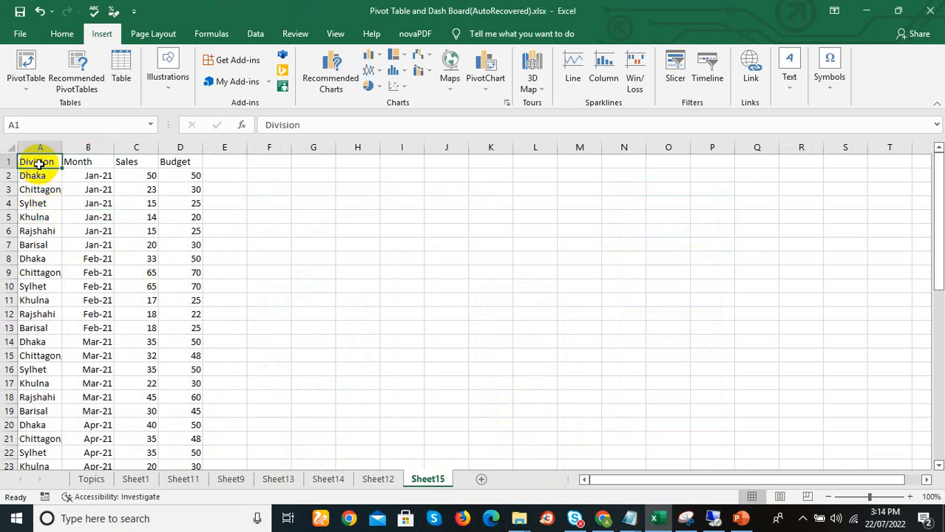
key(ctrl+shift+Right)
key(ctrl+b)
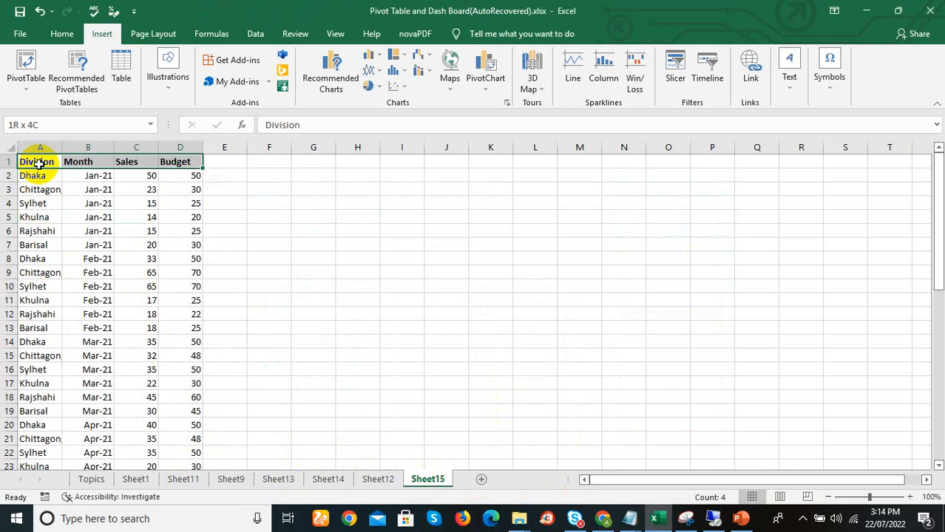
Convert the data range A1:D49 on Sheet15 into a table with headers.
key(ctrl+shift+Down)
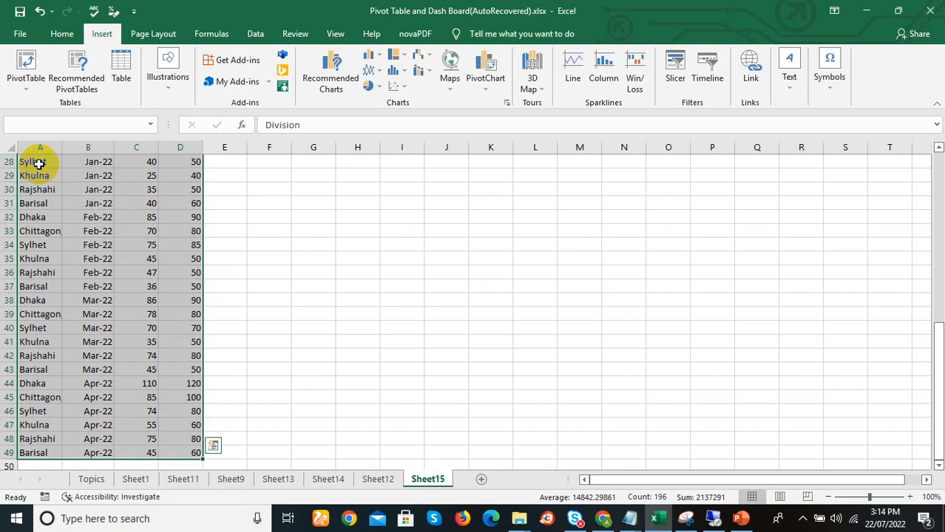
key(ctrl+Home)
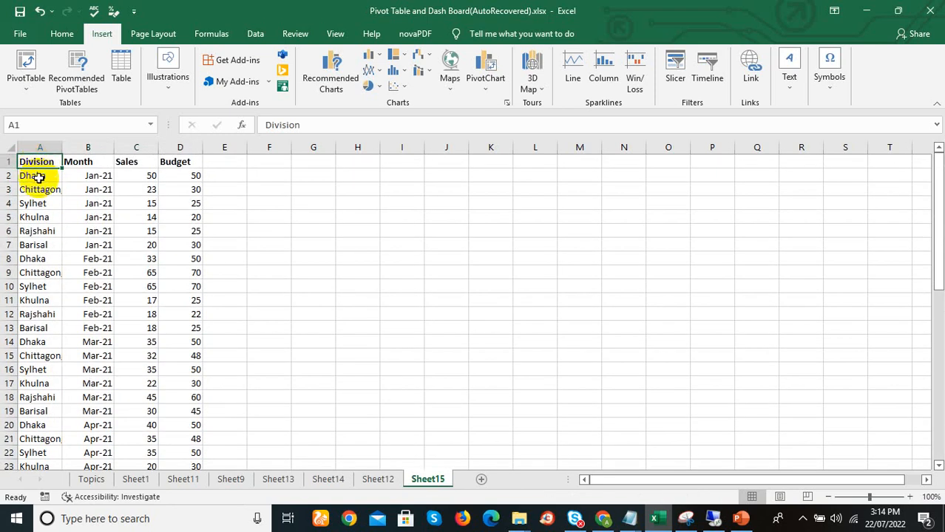
click(45, 260)
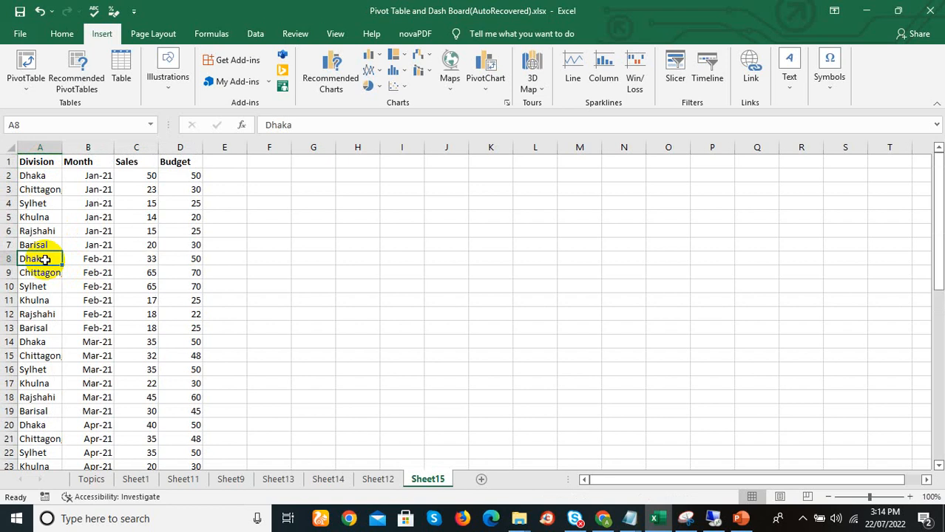
key(ctrl+t)
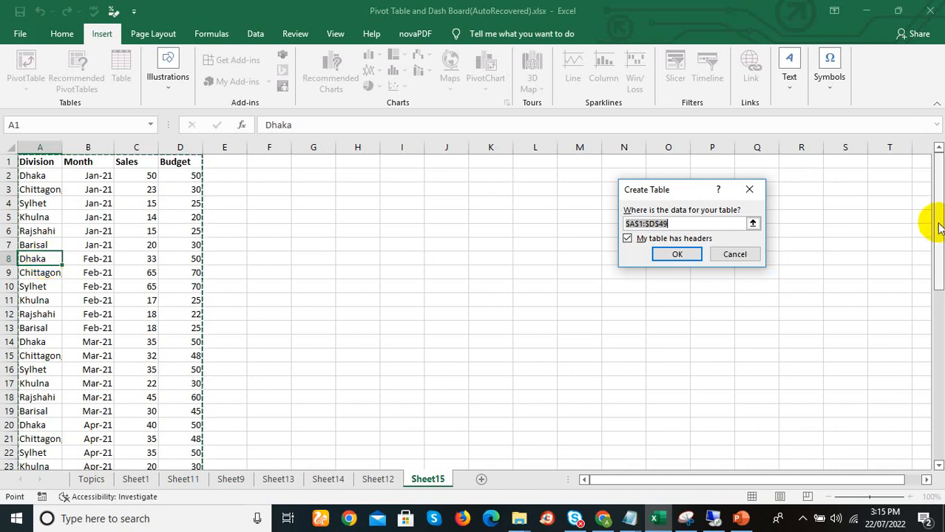
mouse_move(940, 222)
mouse_down()
mouse_move(910, 407)
mouse_move(938, 222)
mouse_up()
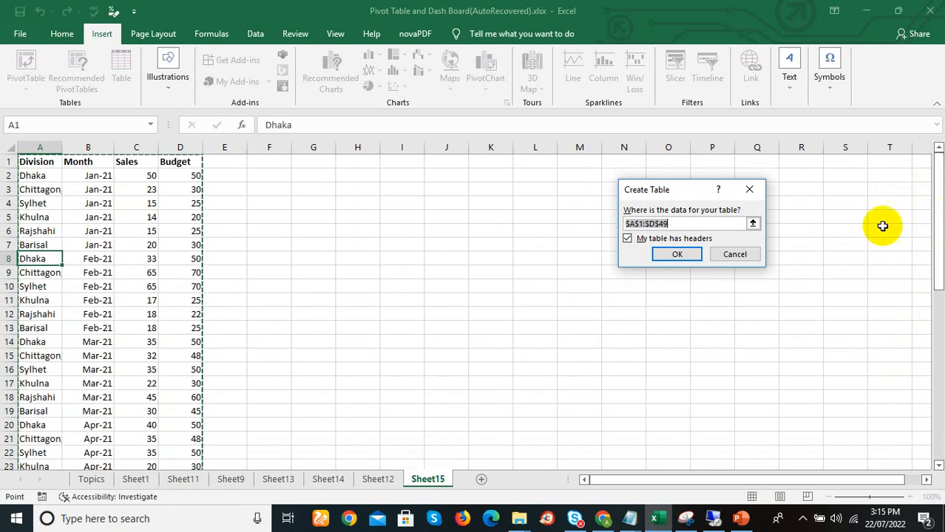
click(677, 254)
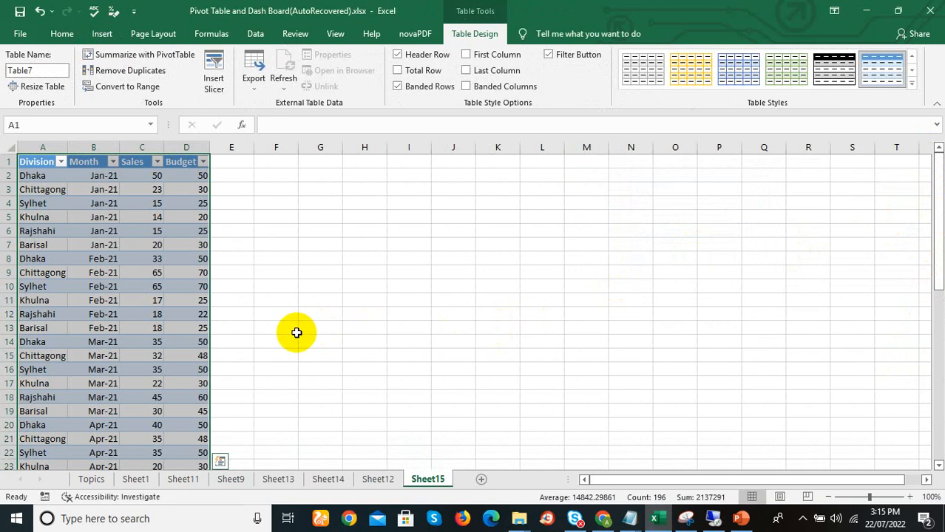
Name the selected table range Table_Sales and select the range by that name.
click(99, 128)
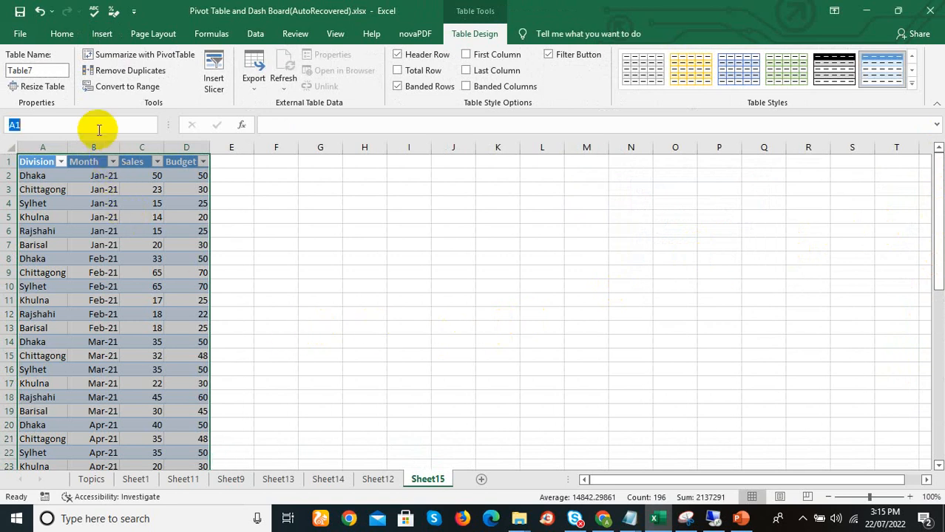
text(Sle)
key(BackSpace)
key(BackSpace)
key(BackSpace)
text(Table_Sal)
key(Return)
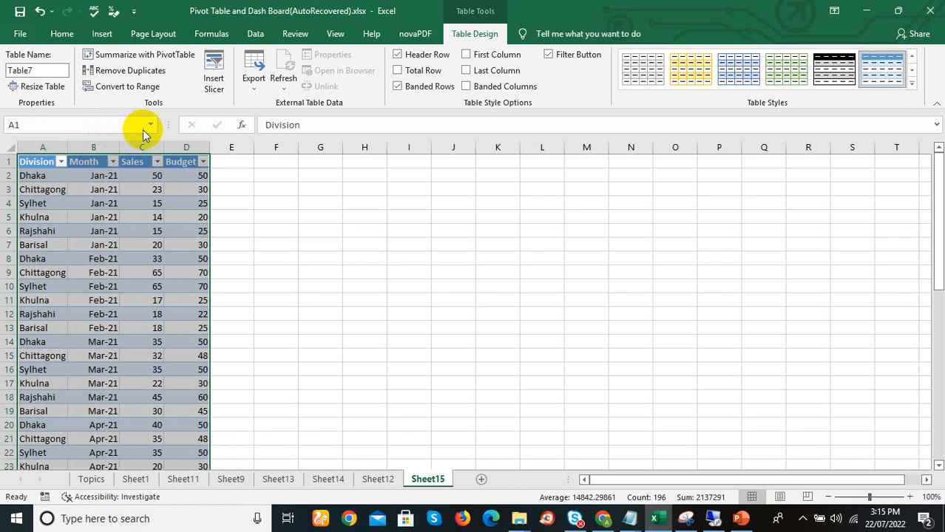
click(150, 125)
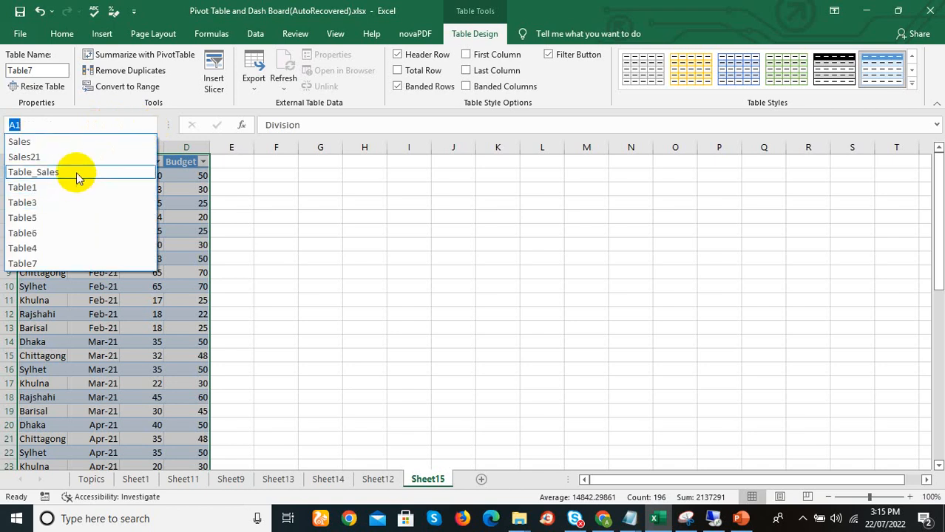
click(76, 172)
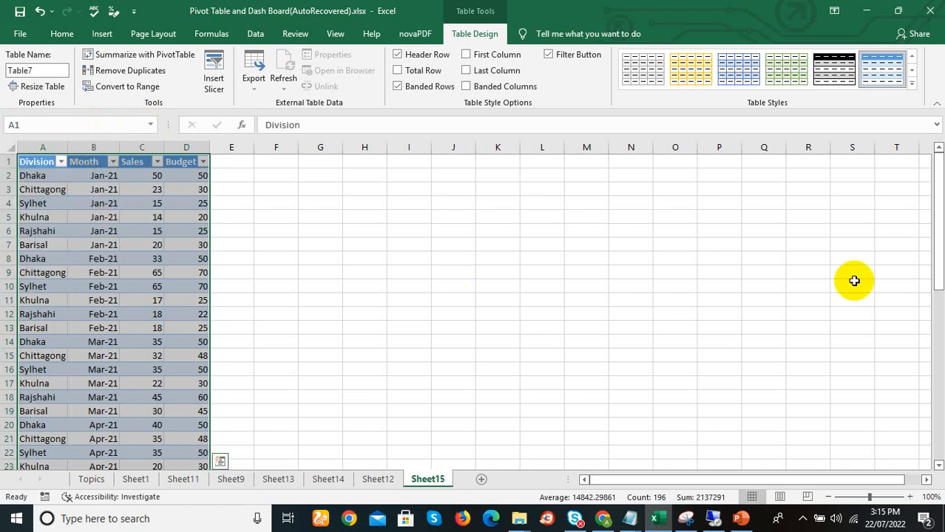
Apply the black-header, grey-banded Medium table style to the Sheet15 table.
click(137, 275)
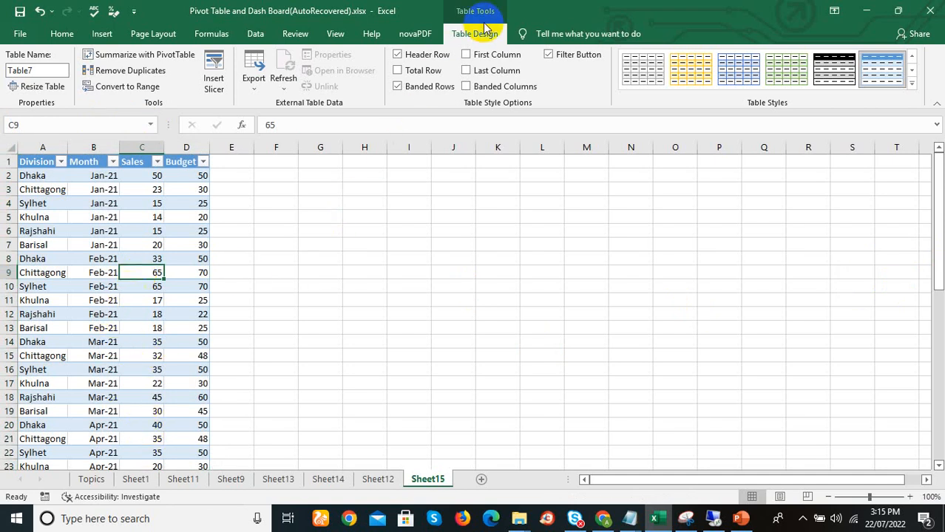
click(61, 33)
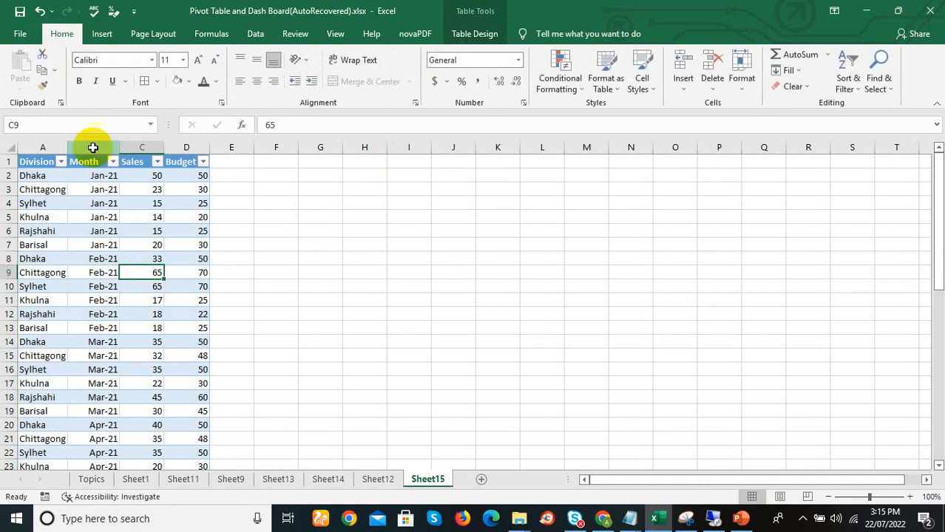
click(108, 257)
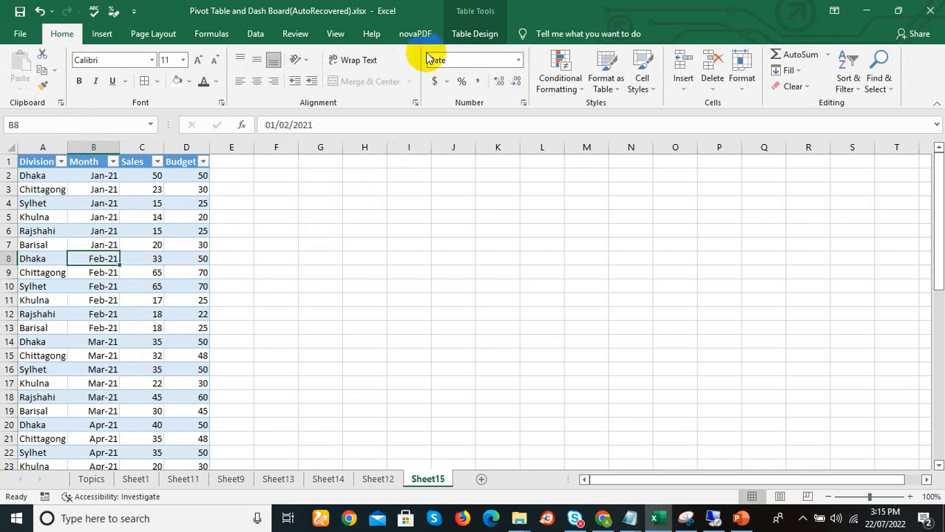
click(473, 35)
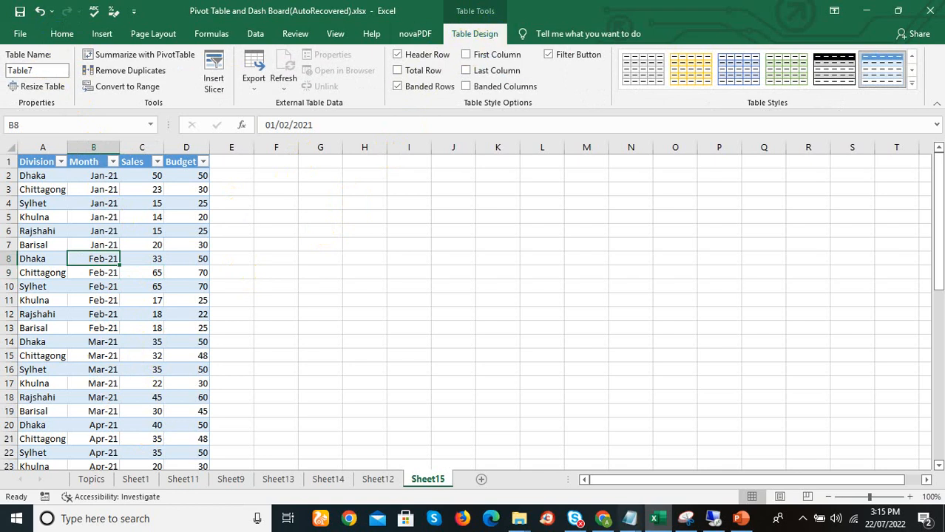
click(838, 79)
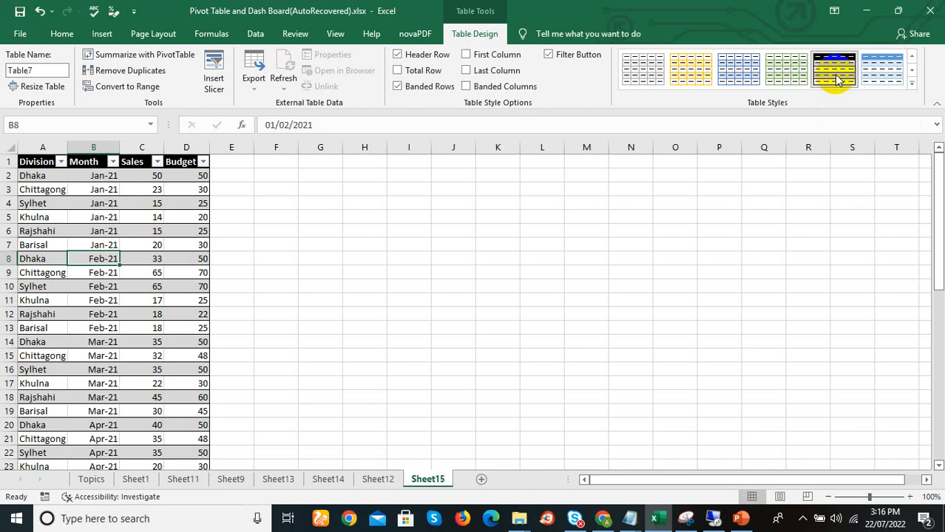
Check the table style used on Sheet12, and apply the matching black-header Light table style to the Sheet15 table.
click(377, 480)
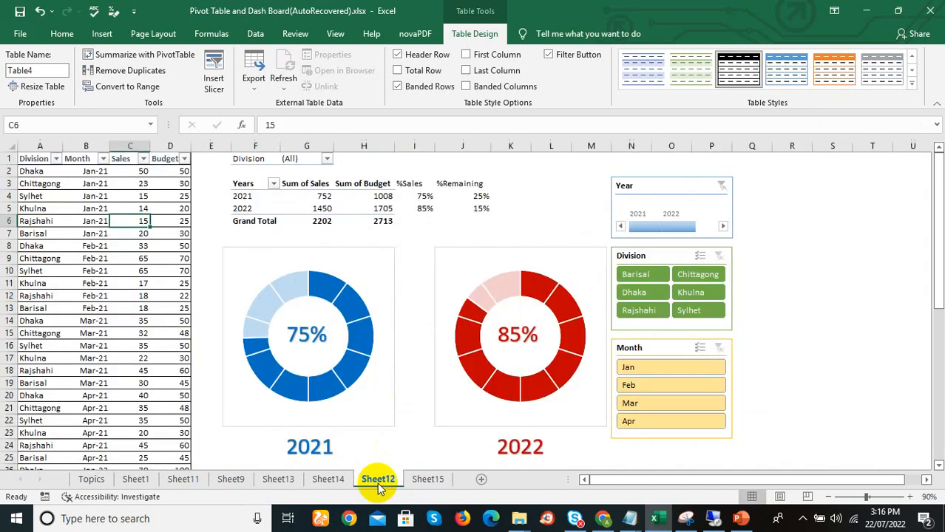
click(416, 484)
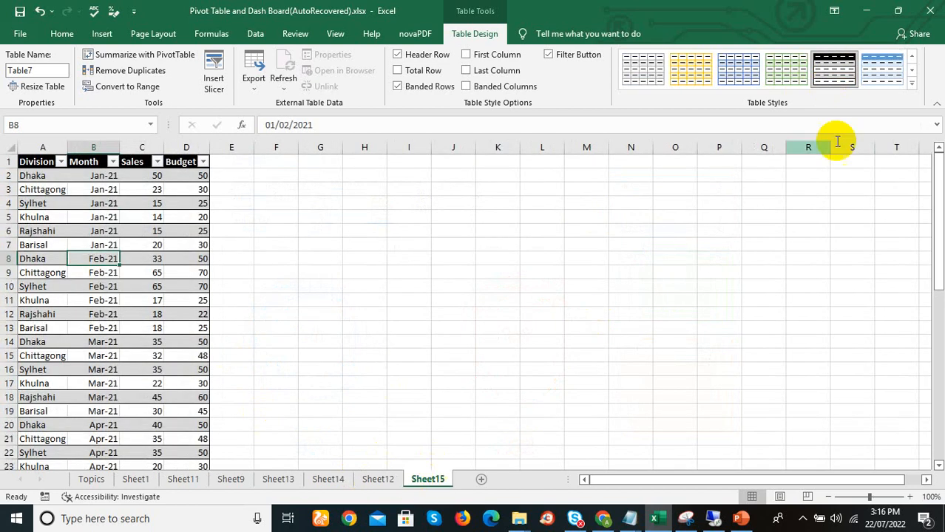
click(911, 83)
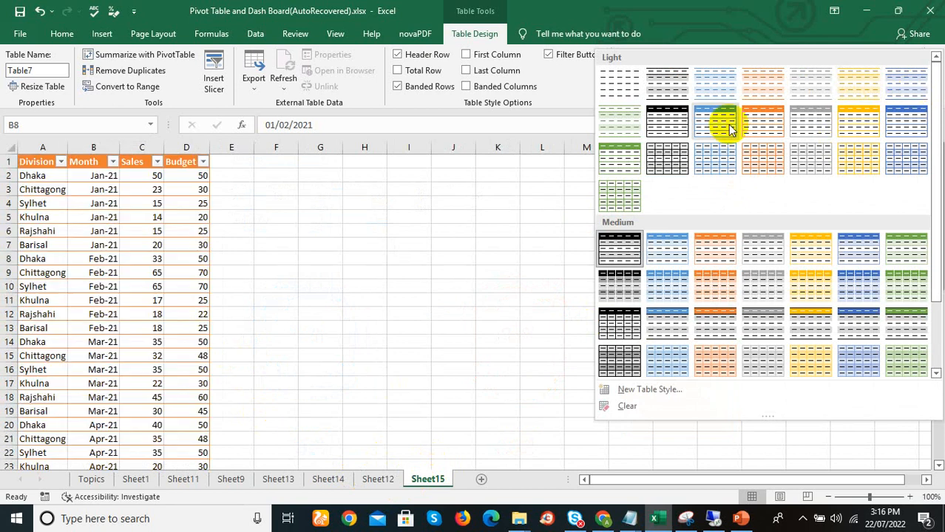
click(673, 123)
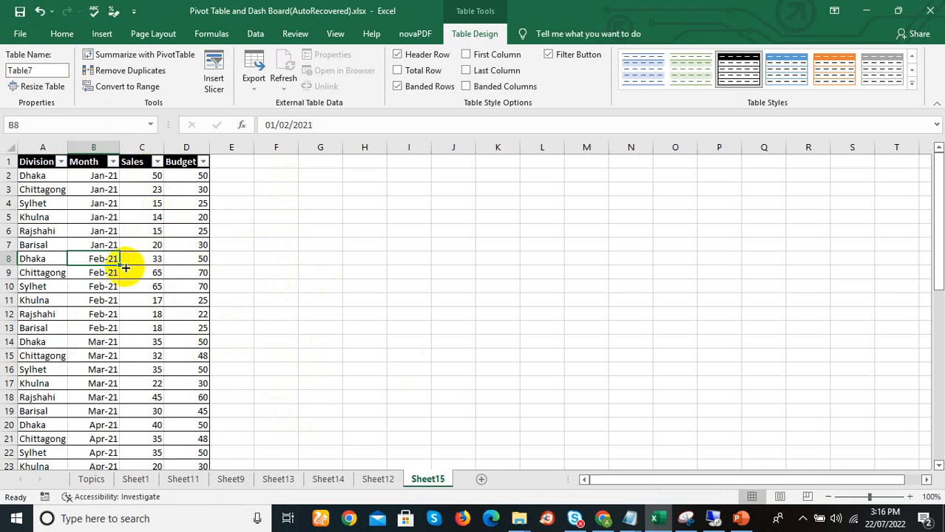
Insert a PivotTable from the Sheet15 sales table, placing it on the existing worksheet at cell G5.
click(103, 34)
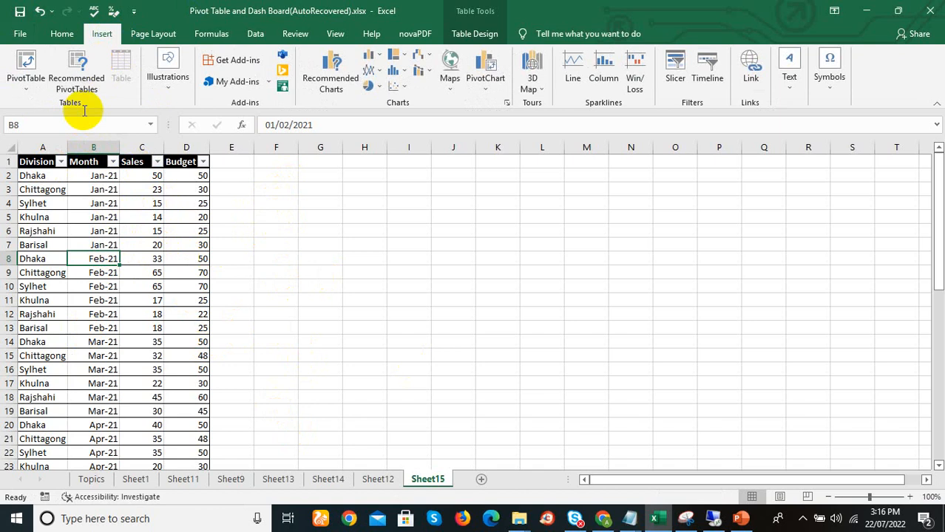
click(35, 88)
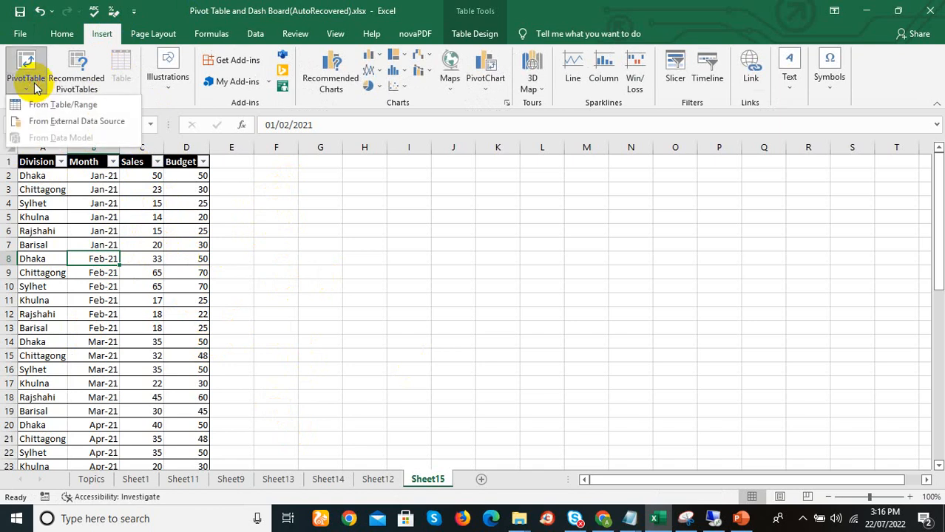
click(37, 104)
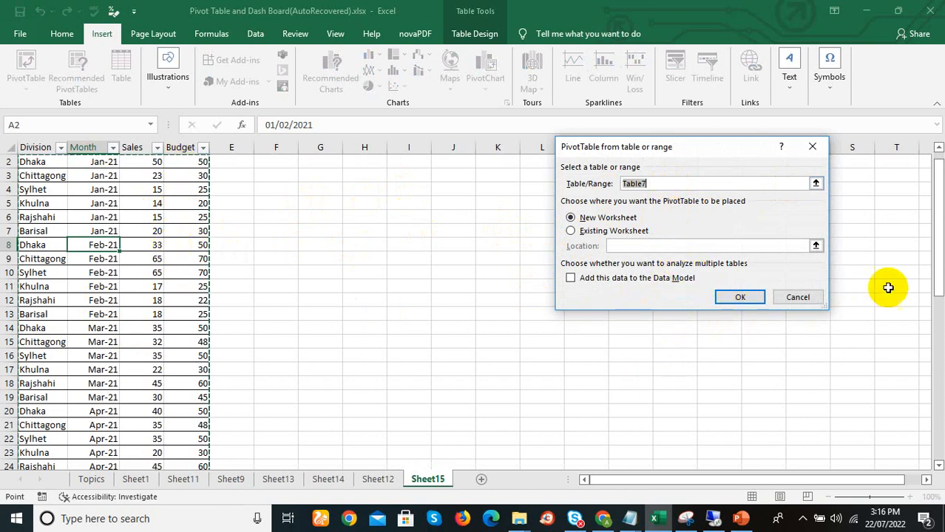
mouse_move(939, 269)
mouse_down()
mouse_move(935, 449)
mouse_move(938, 222)
mouse_move(936, 268)
mouse_up()
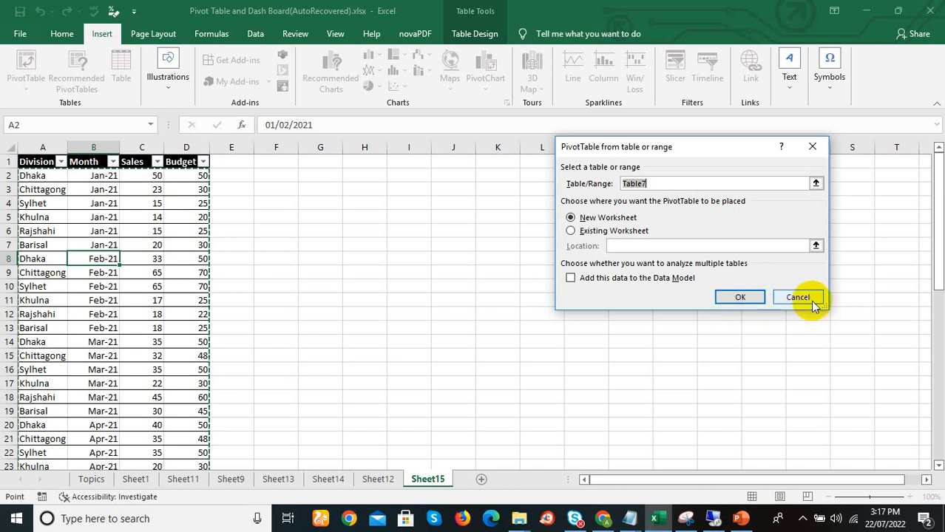
click(570, 231)
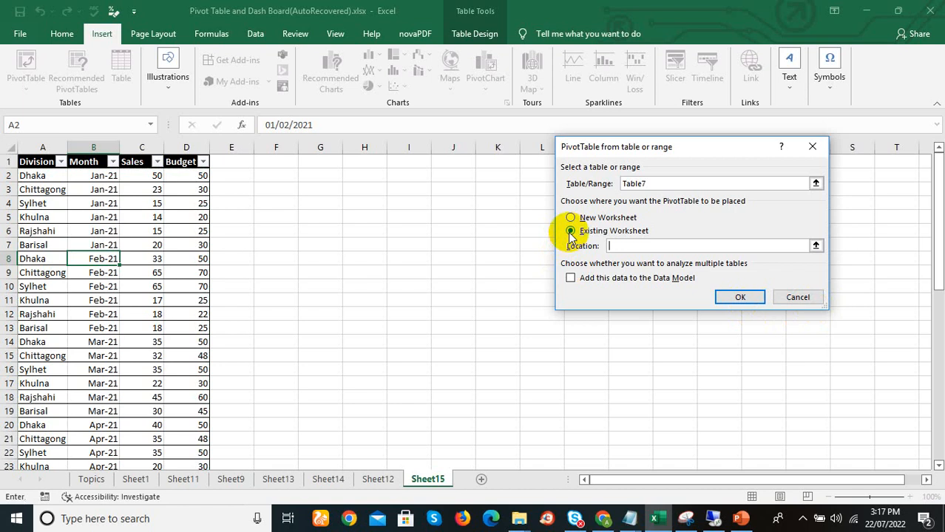
click(814, 246)
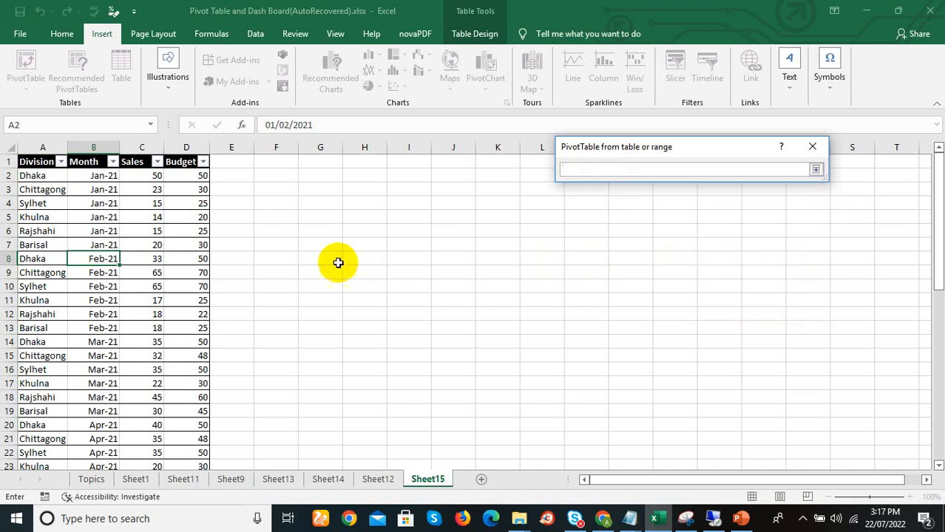
click(307, 215)
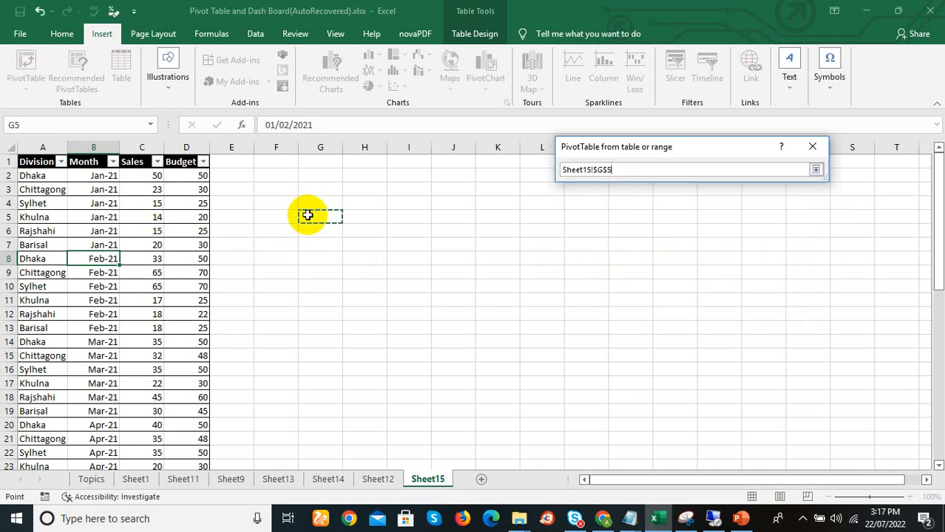
click(814, 171)
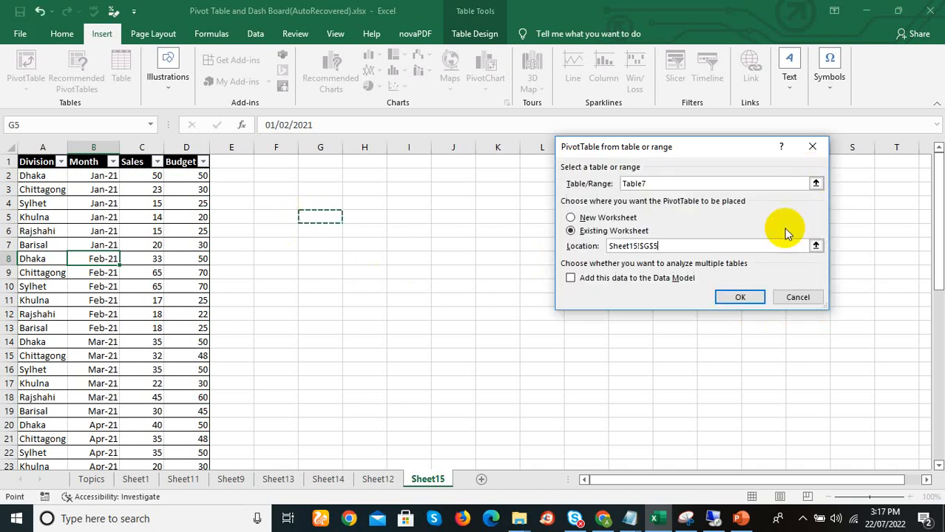
click(740, 297)
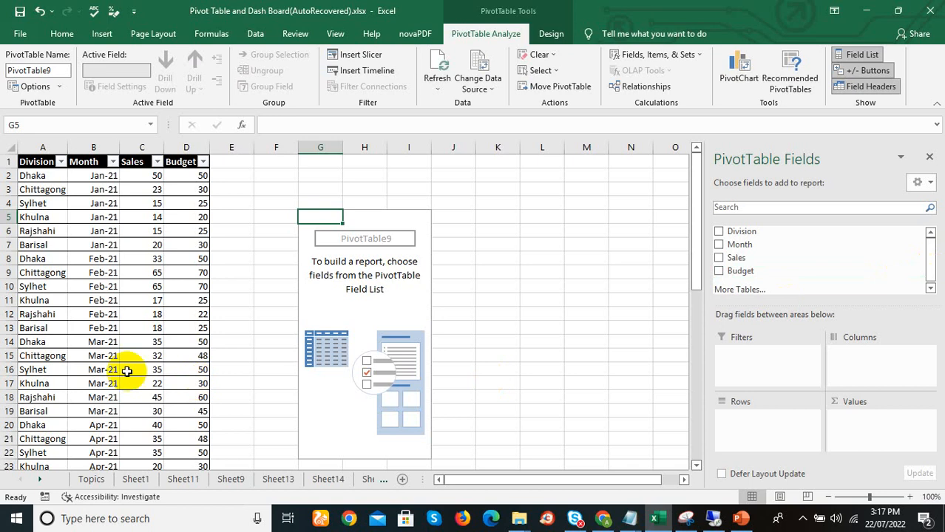
Add the Month field to the pivot table's rows, and remove Quarters and Month so only Years remains.
click(719, 245)
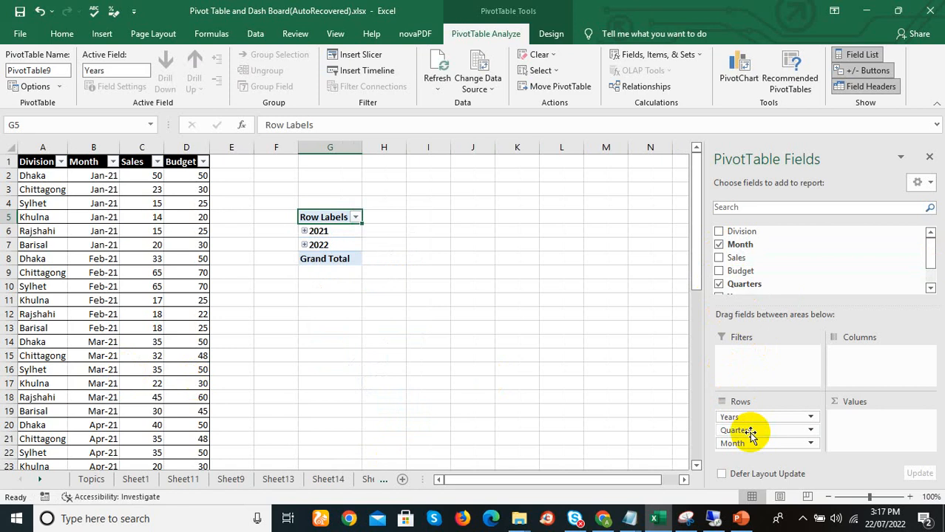
click(93, 187)
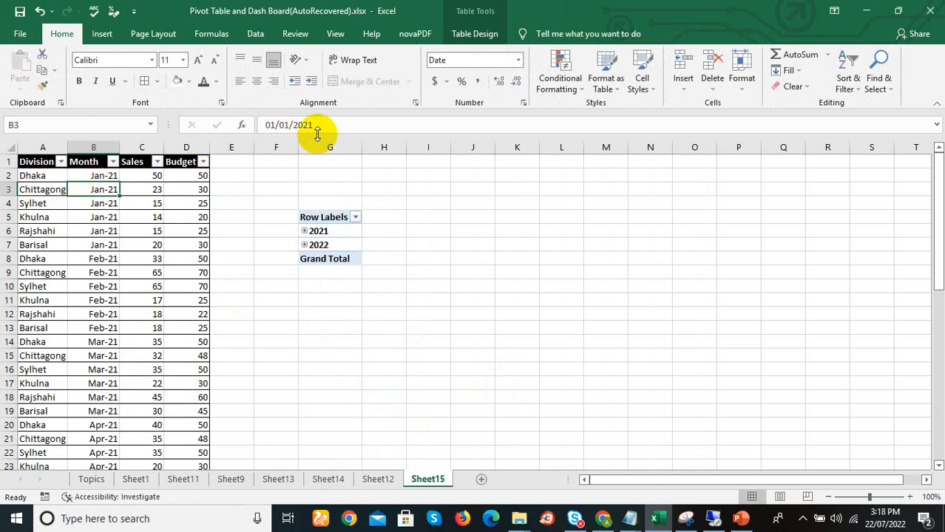
click(342, 234)
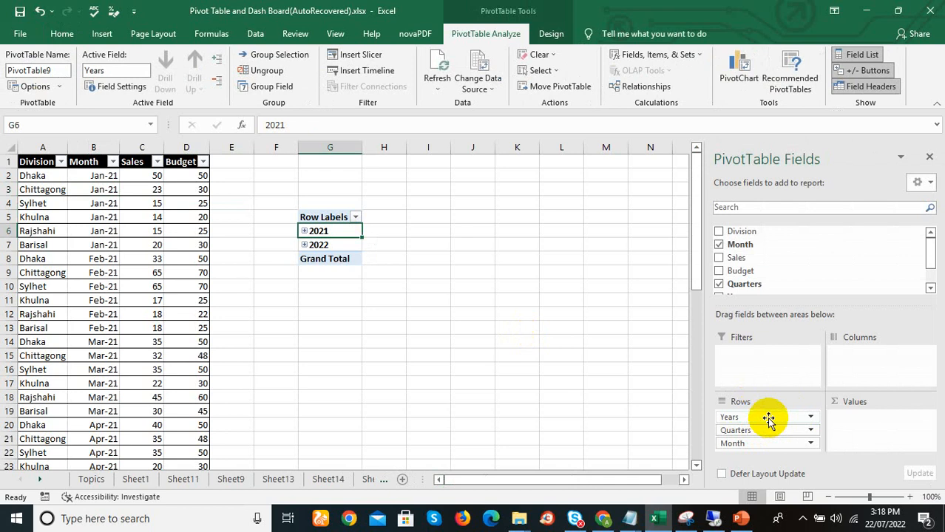
drag(757, 431, 647, 428)
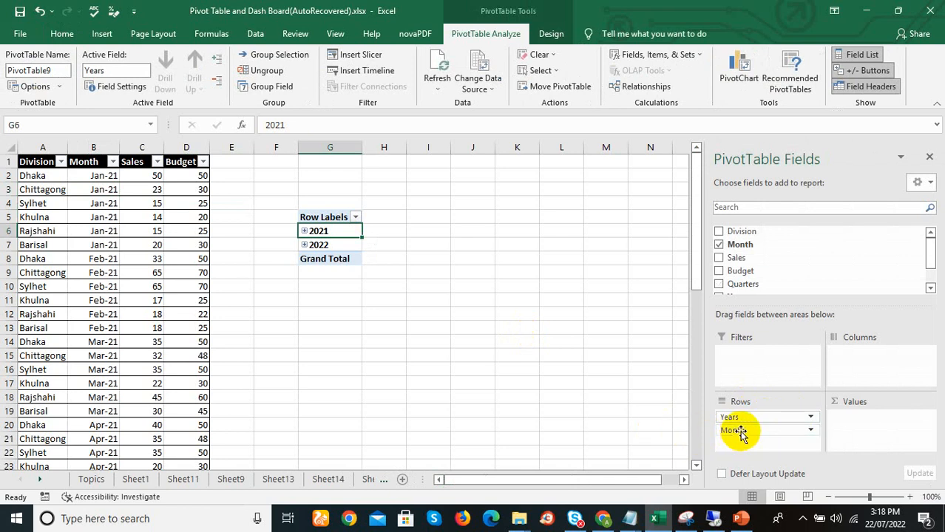
drag(741, 432, 642, 418)
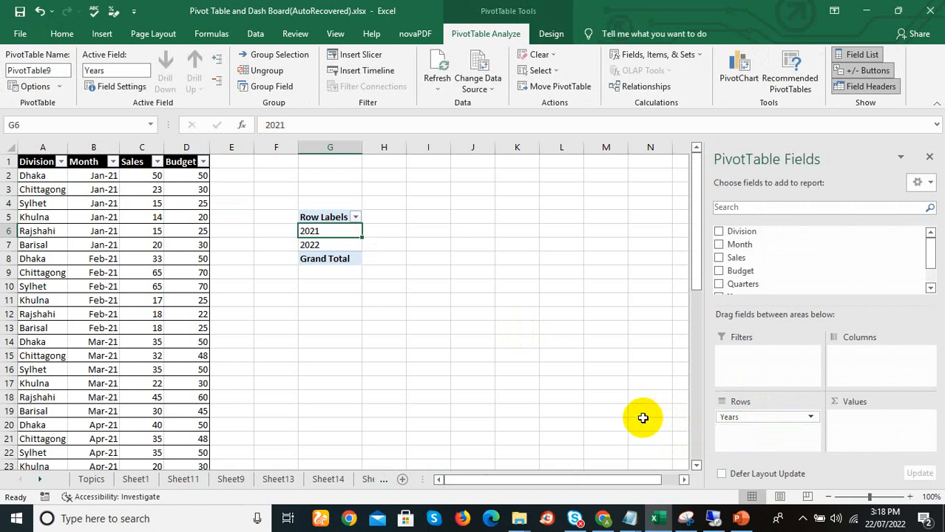
Add Sales and Budget as pivot table values, place Division in the report filter, and close the field list.
click(718, 259)
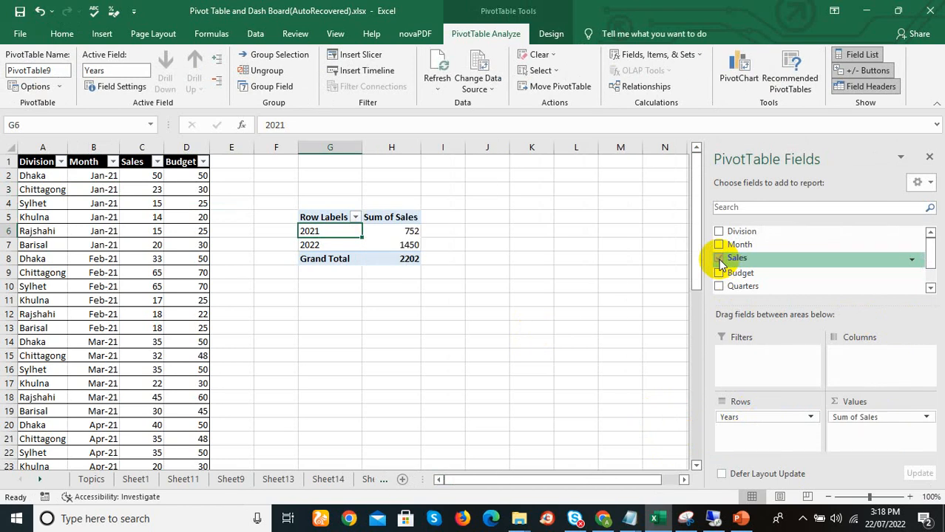
click(718, 272)
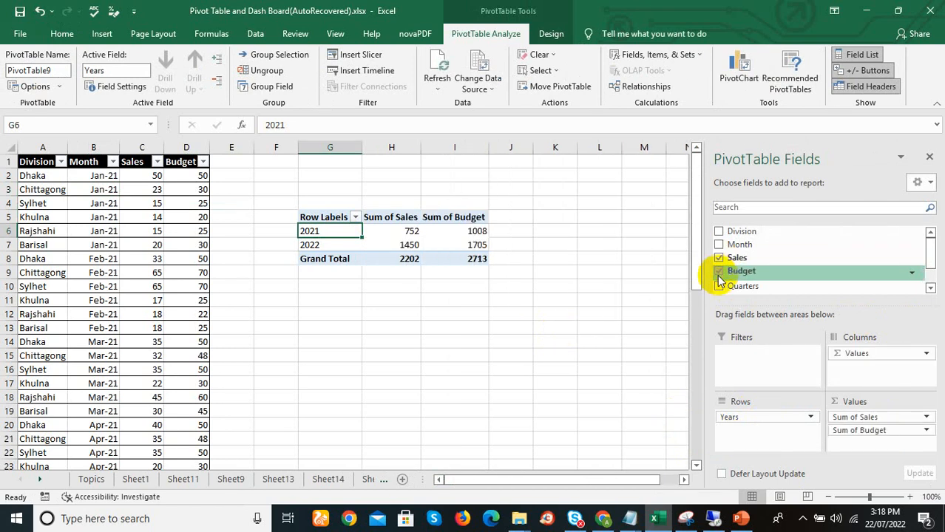
click(721, 232)
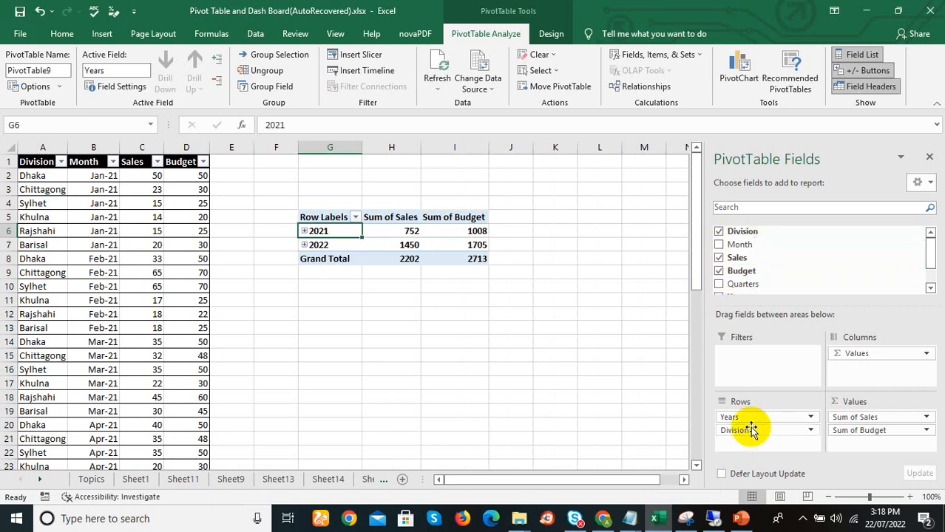
drag(749, 429, 755, 355)
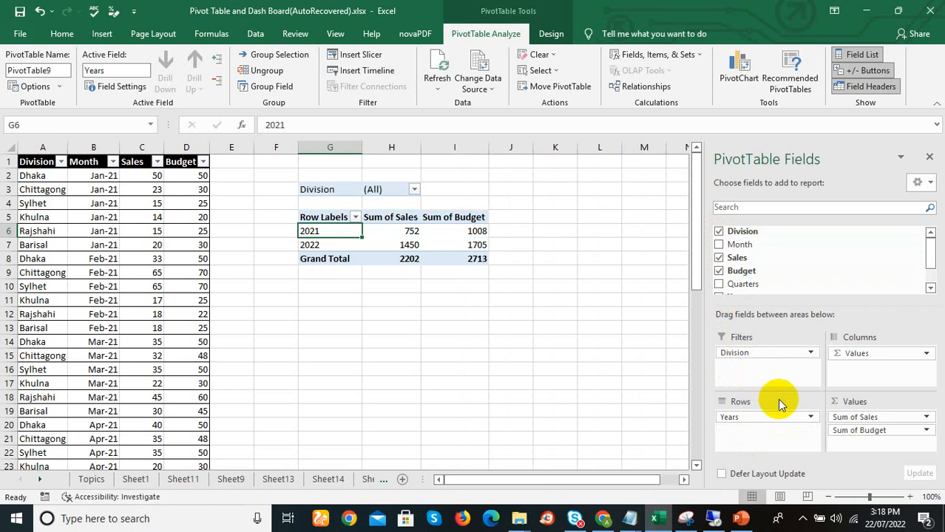
click(930, 158)
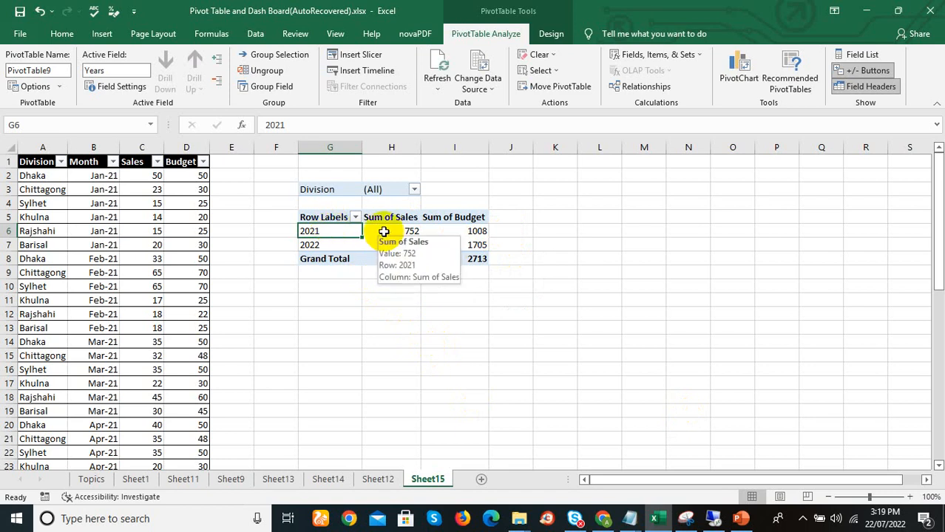
Change the pivot table's report layout to tabular form.
click(547, 35)
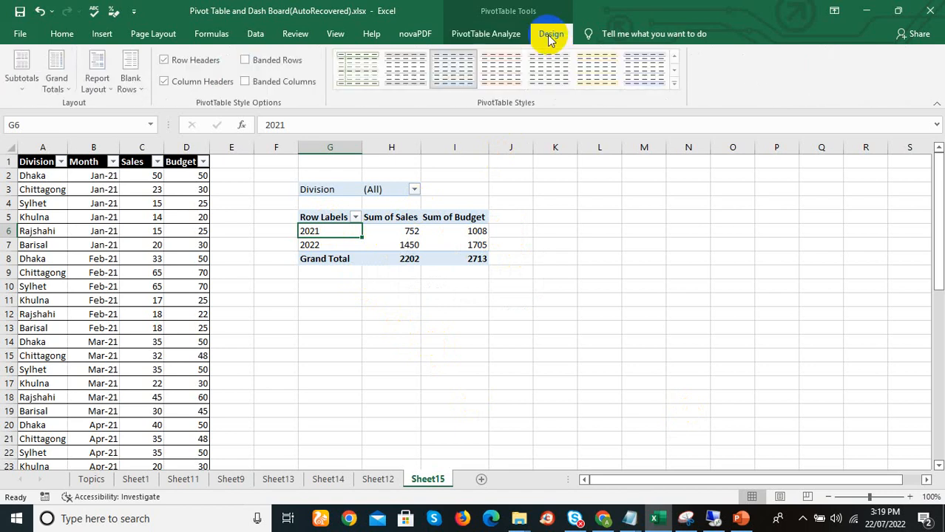
click(111, 90)
click(151, 173)
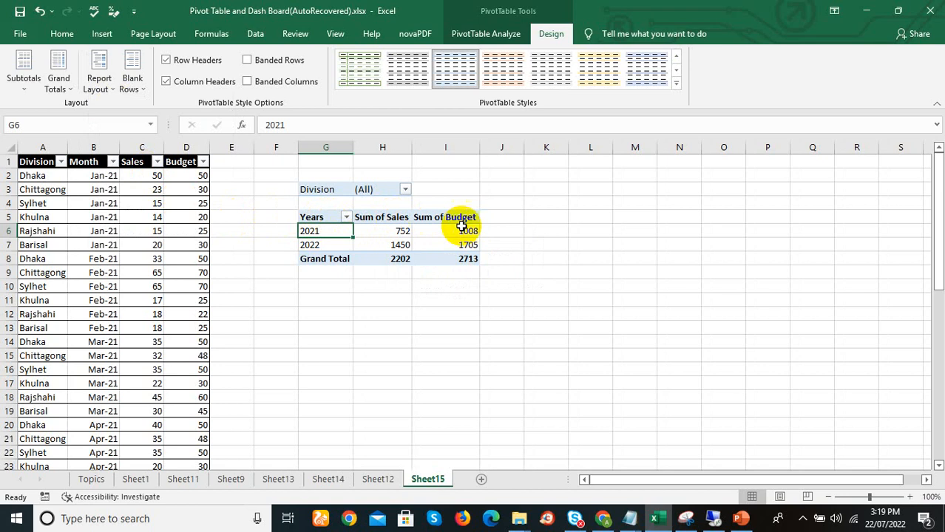
Enter the headers Sales% in J5 and Remaining% in K5, and autofit the width of column K.
click(496, 220)
text(Sales)
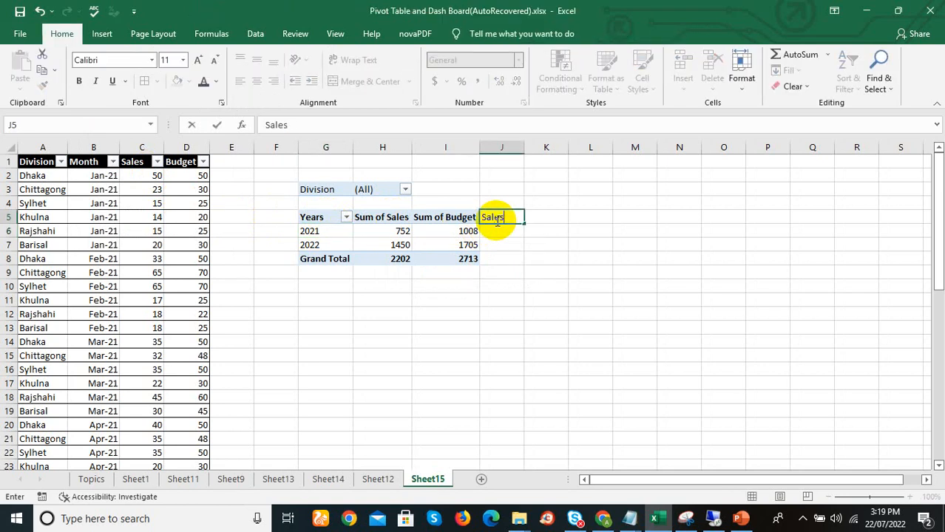
text(%)
key(Tab)
text(Bu)
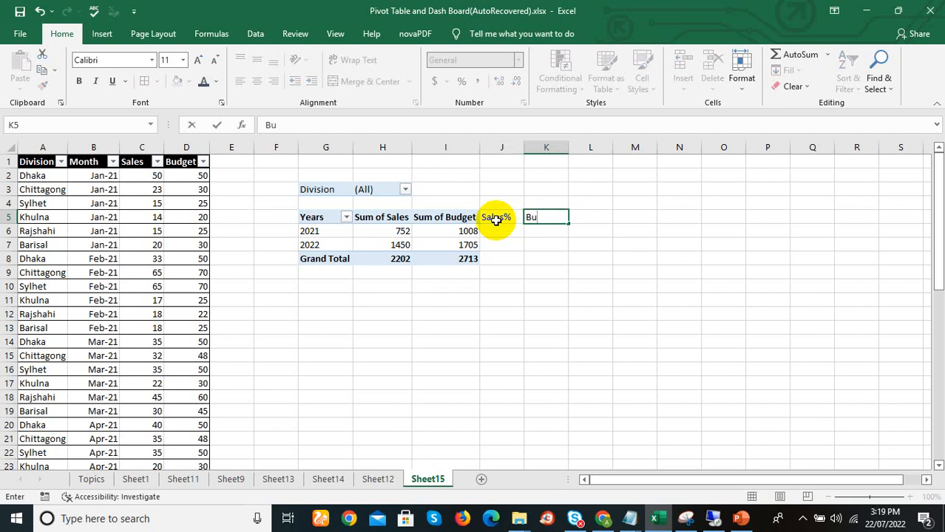
key(Escape)
text(Remainin)
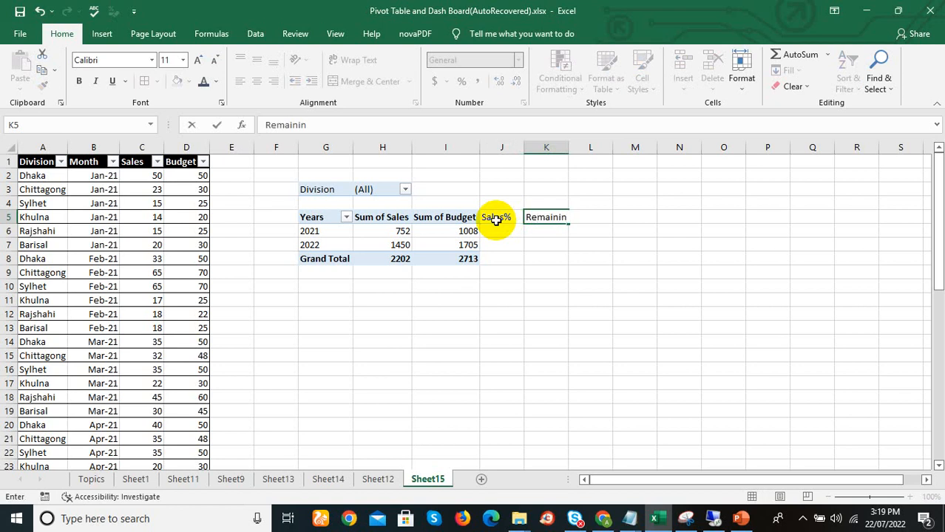
text(%)
key(BackSpace)
text(g%)
key(Return)
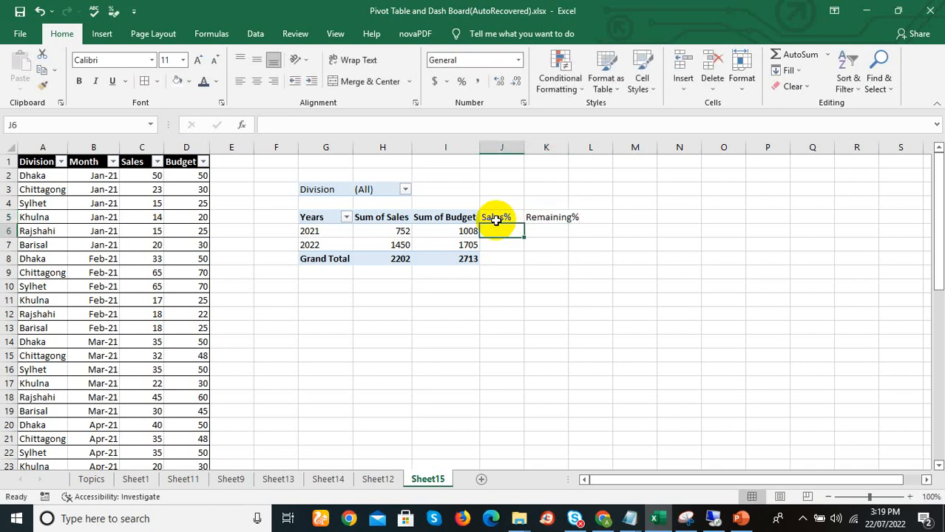
double_click(567, 147)
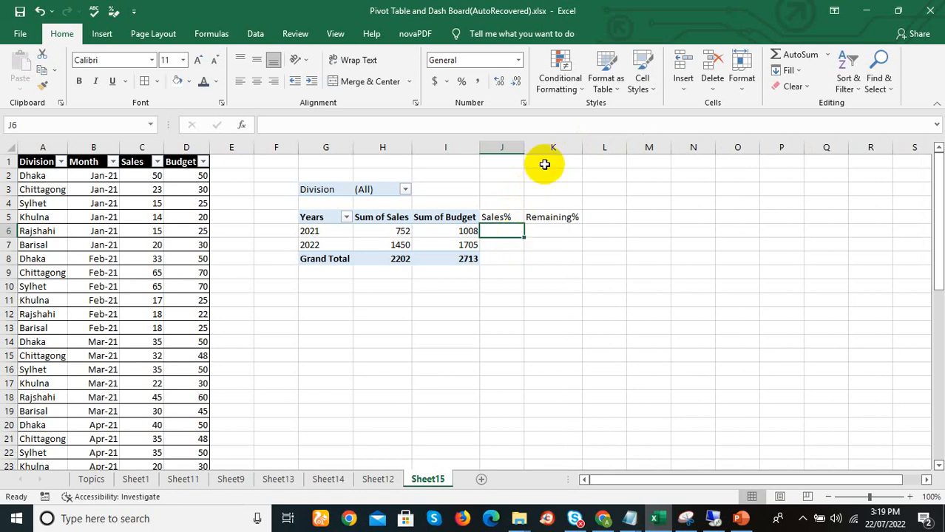
In J6, enter a formula dividing the 2021 Sum of Sales by the 2021 Sum of Budget using pivot table cell references.
text(=)
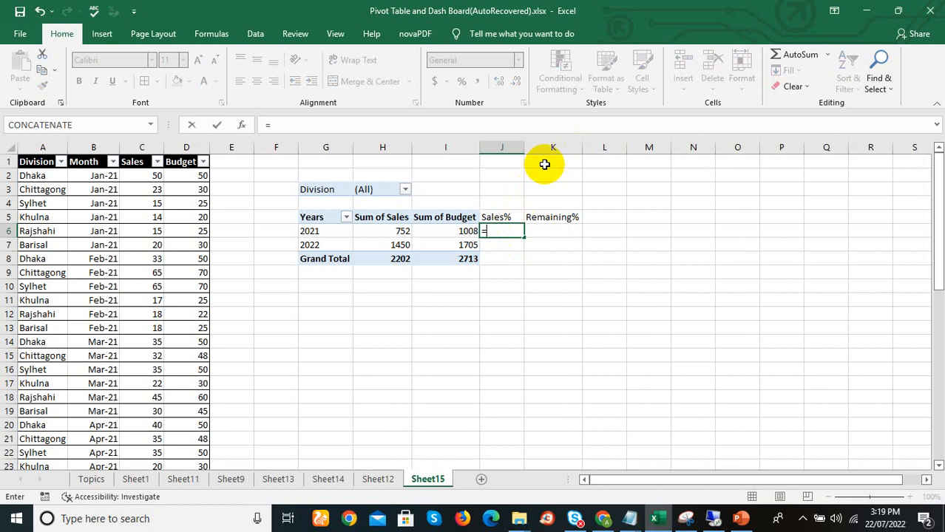
click(405, 232)
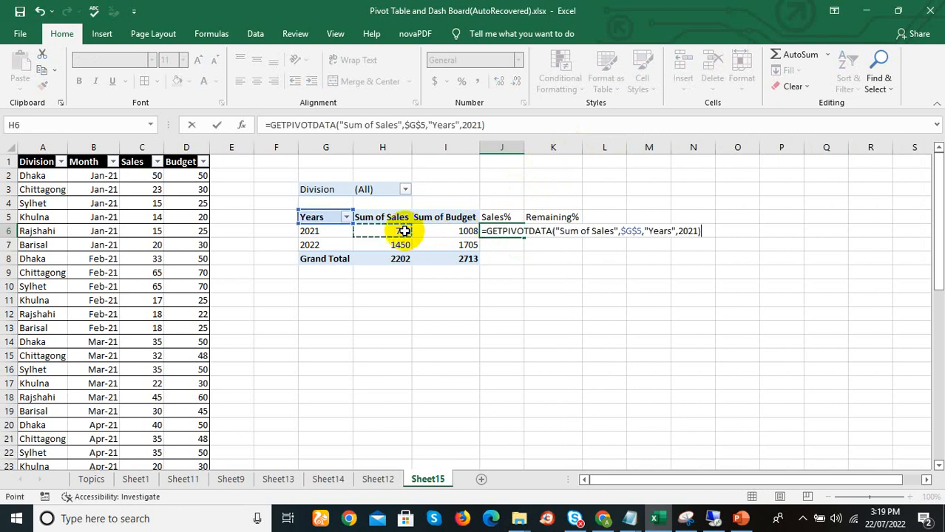
text(/)
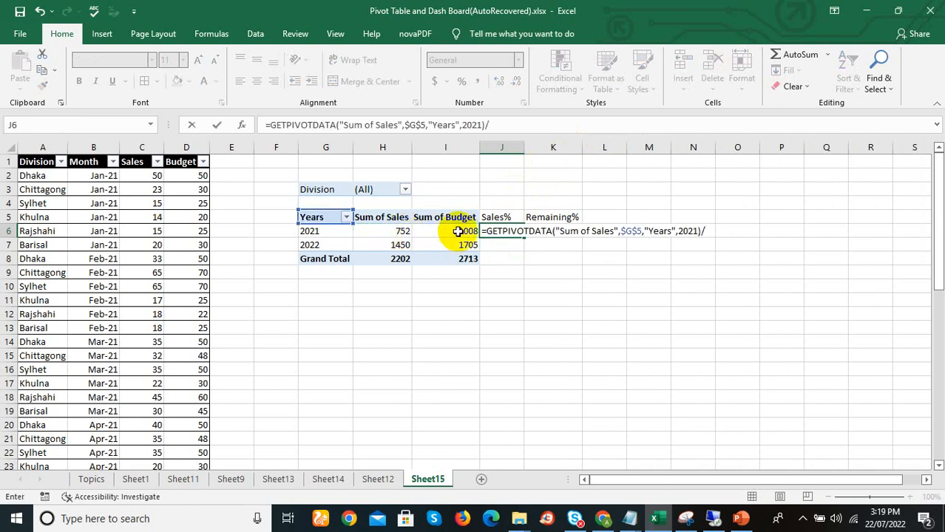
click(458, 232)
key(Return)
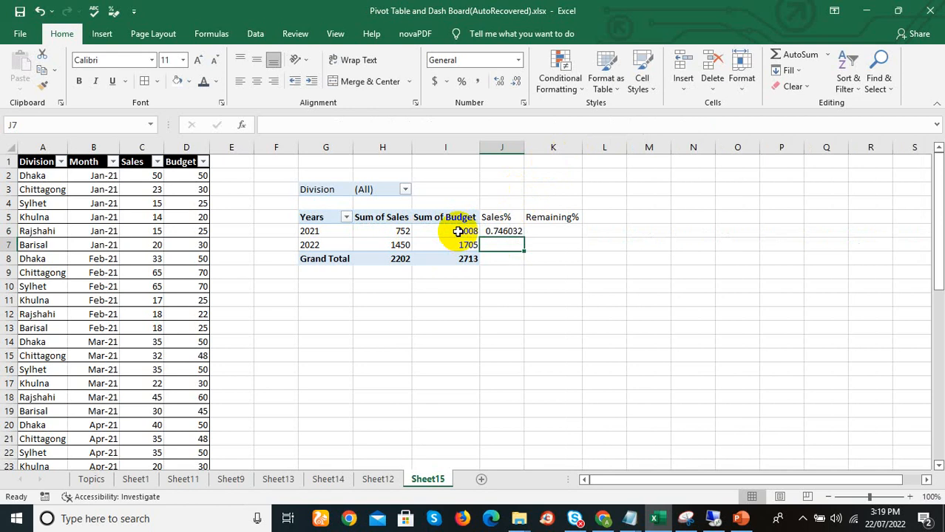
click(499, 233)
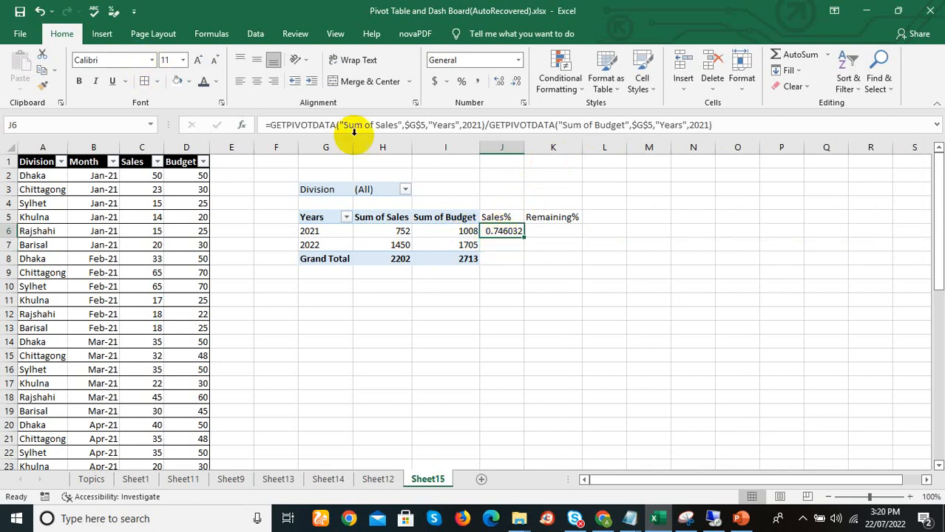
Format the 2021 Sales% in J6 as a percentage and enter =1-J6 in K6 for the 2021 Remaining%.
click(462, 81)
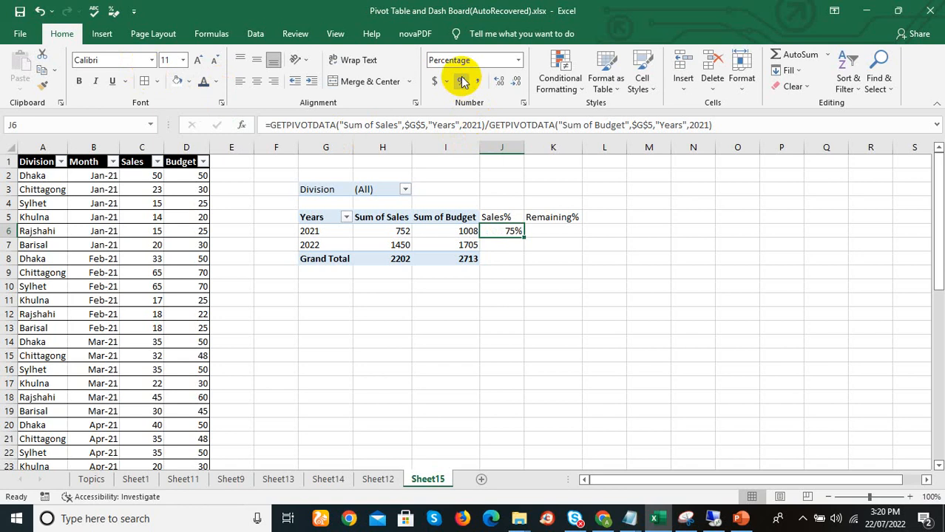
click(561, 233)
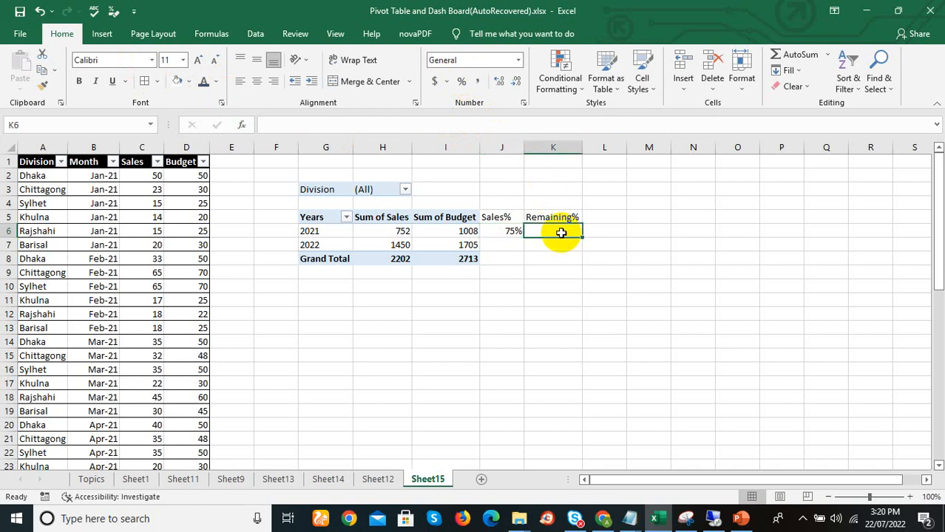
text(=)
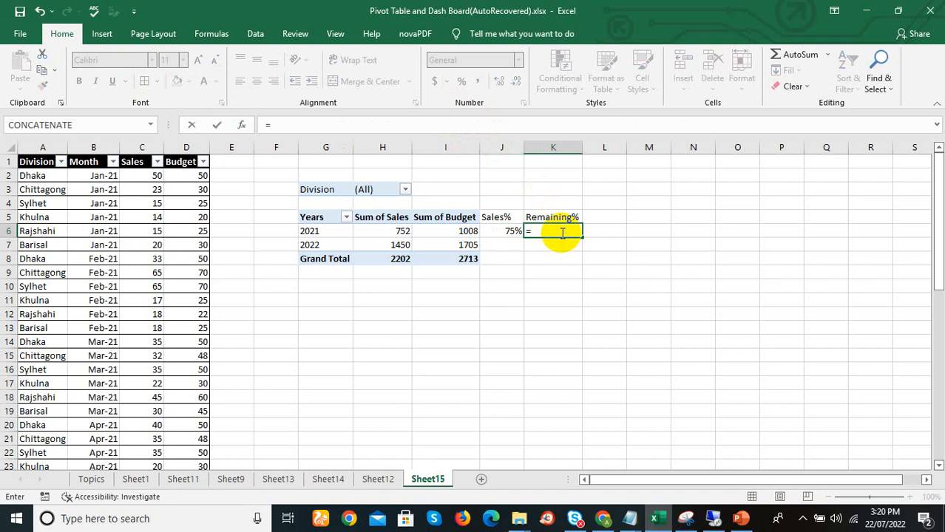
text(1-)
click(508, 232)
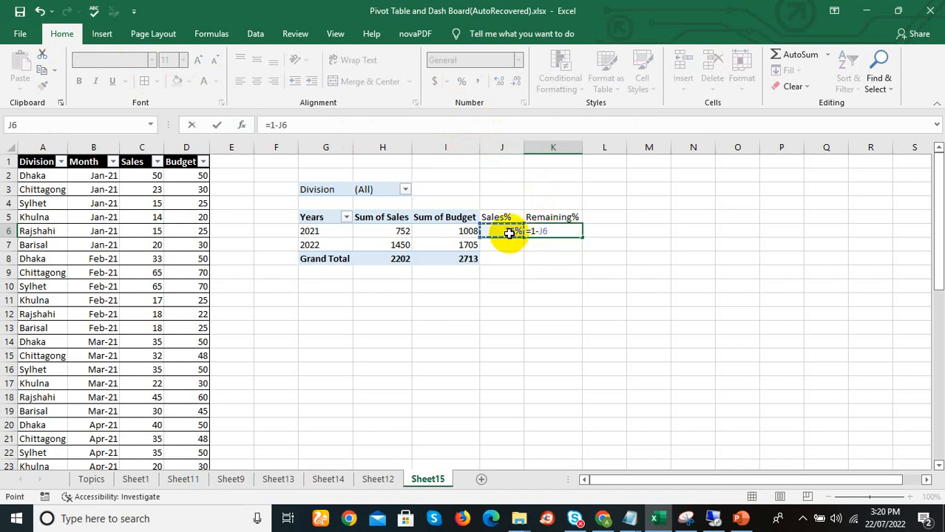
key(Return)
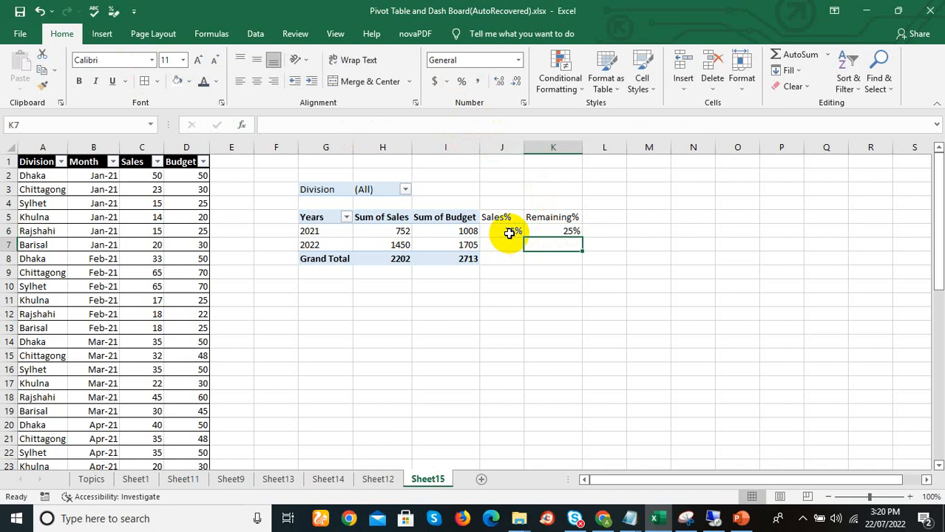
In J7, divide the 2022 Sum of Sales by the 2022 Sum of Budget using pivot table references, and format it as a percentage.
click(509, 232)
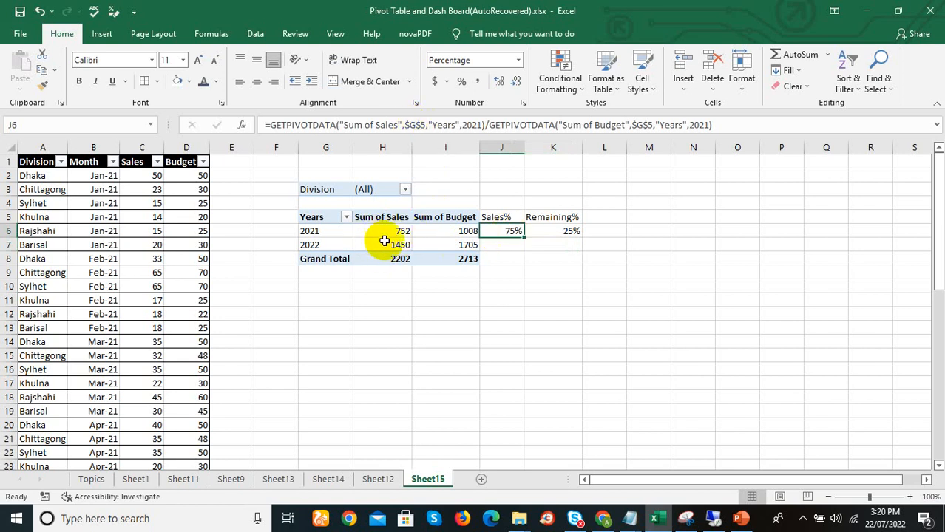
mouse_move(376, 232)
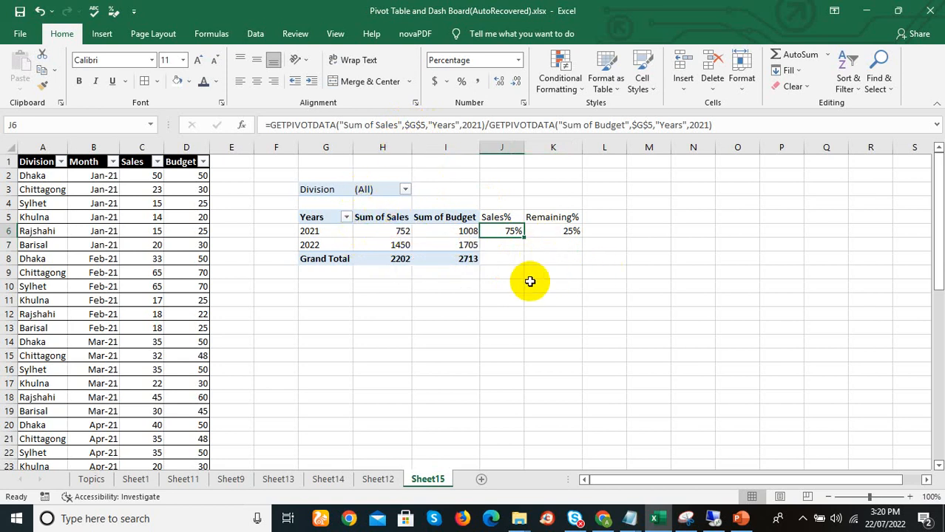
click(516, 247)
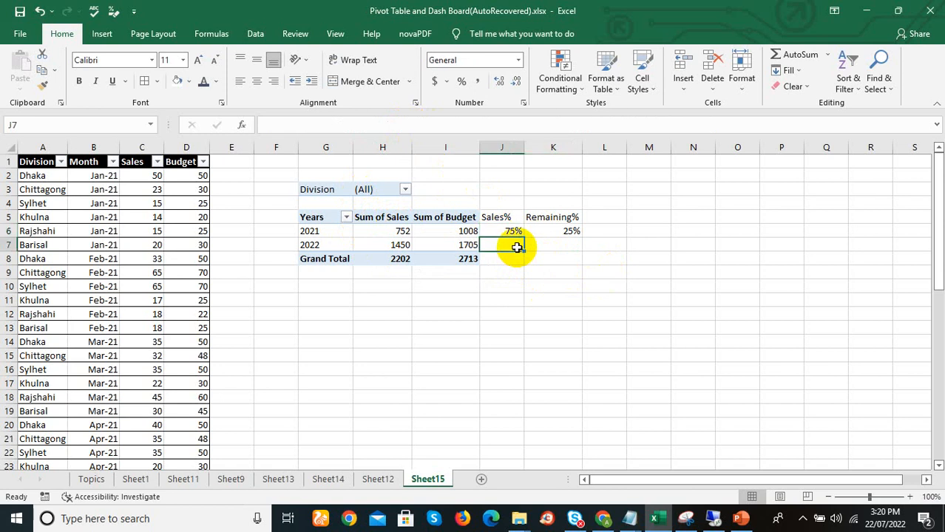
text(=)
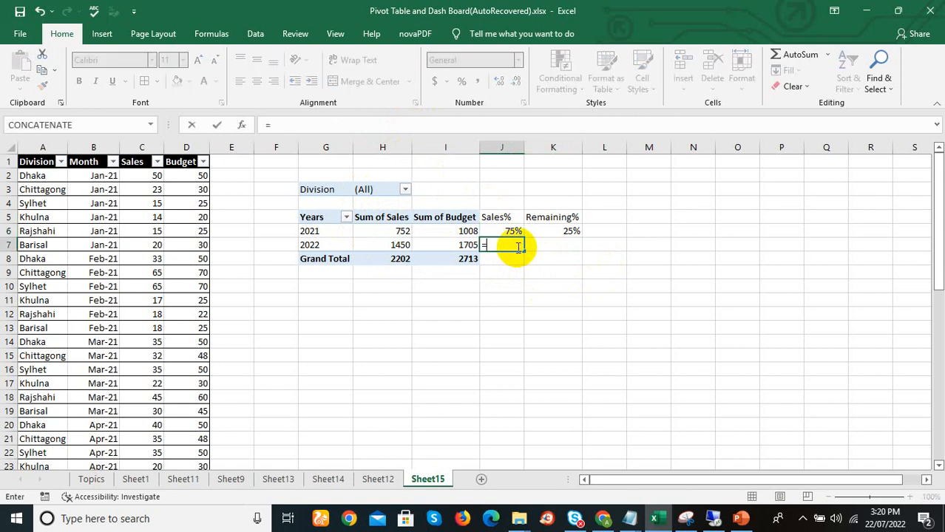
click(392, 249)
text(/)
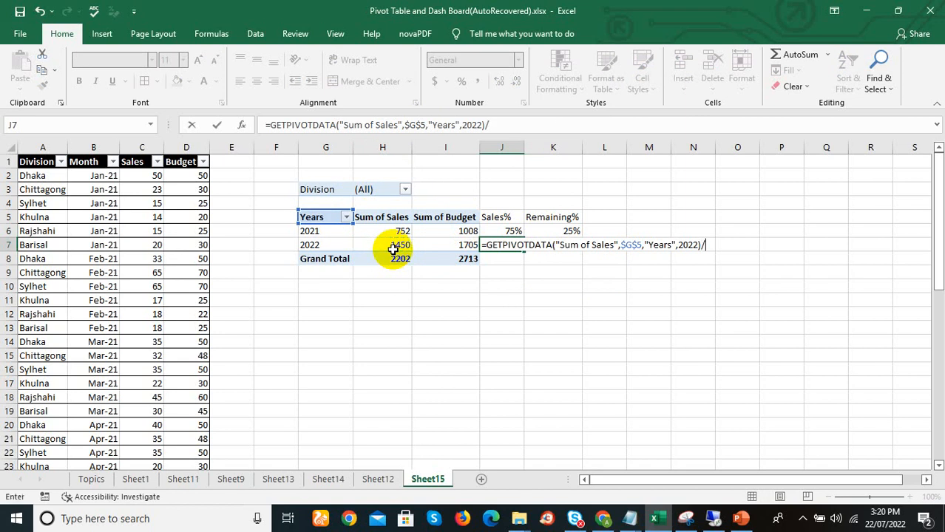
click(442, 243)
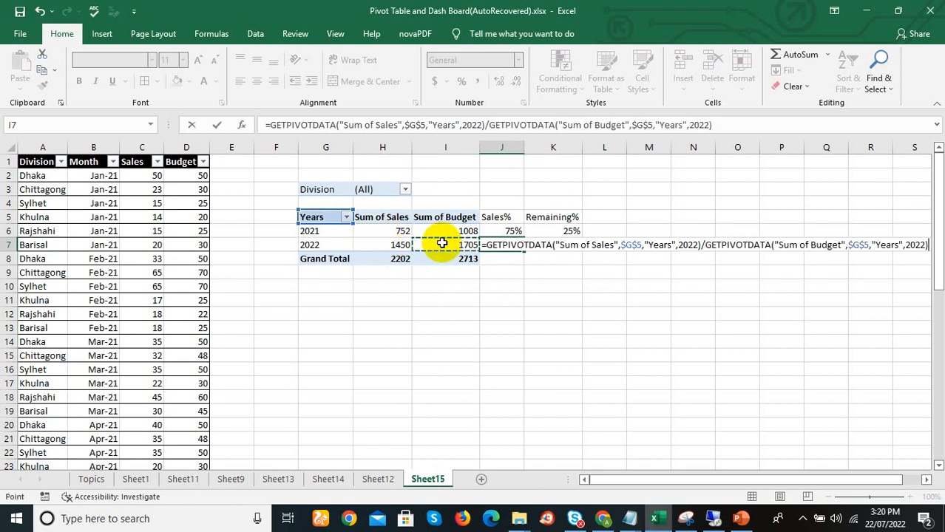
key(Return)
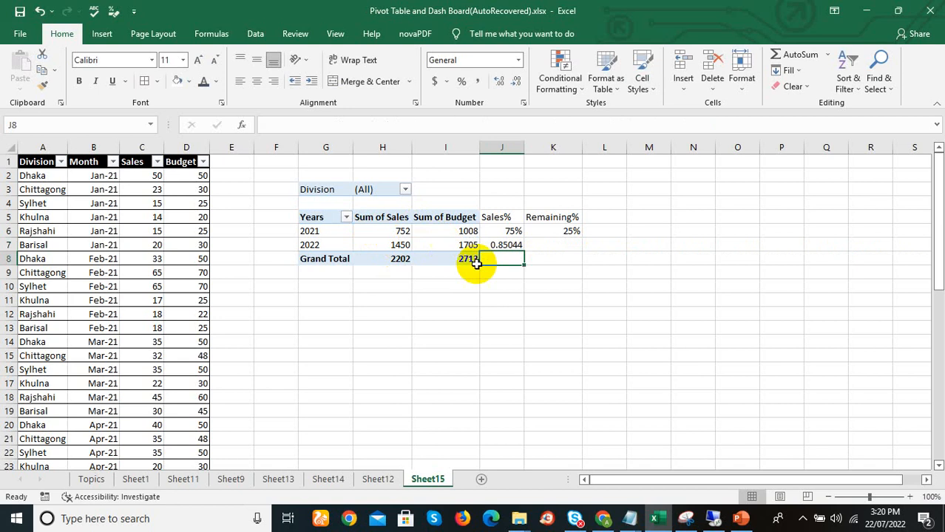
click(511, 243)
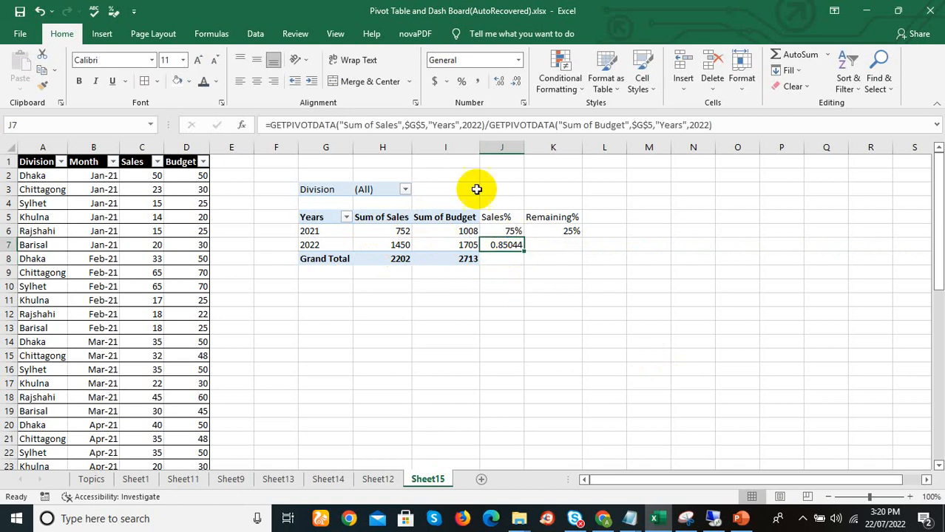
click(461, 80)
Fill the Remaining% formula from K6 down to K7 and save the workbook.
click(562, 230)
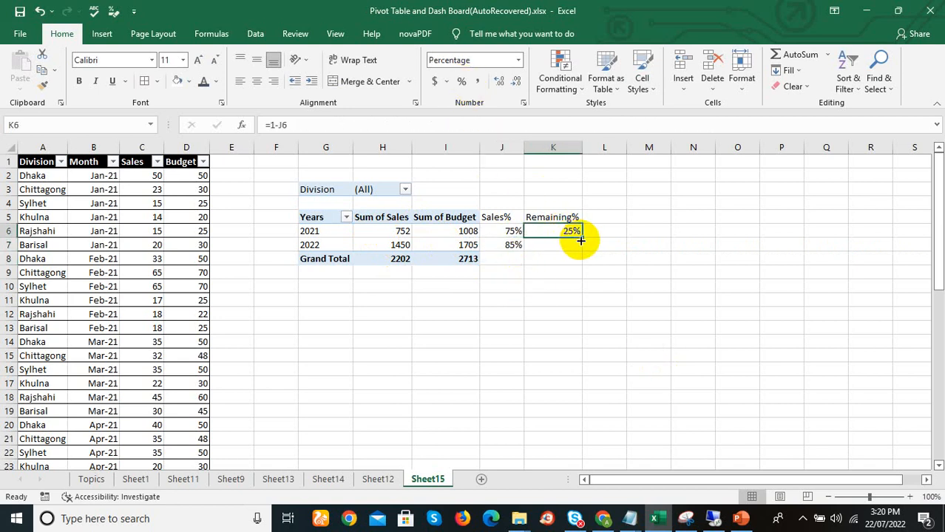
drag(580, 237, 578, 248)
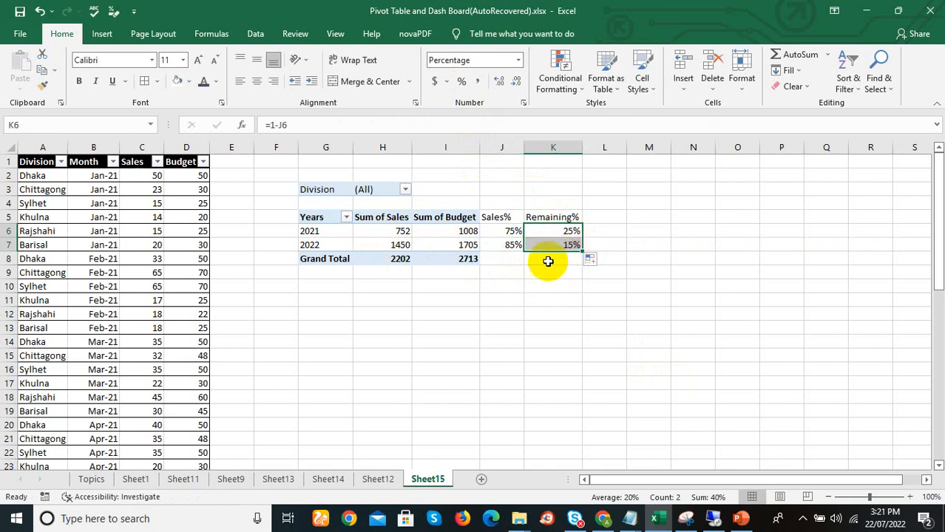
click(19, 12)
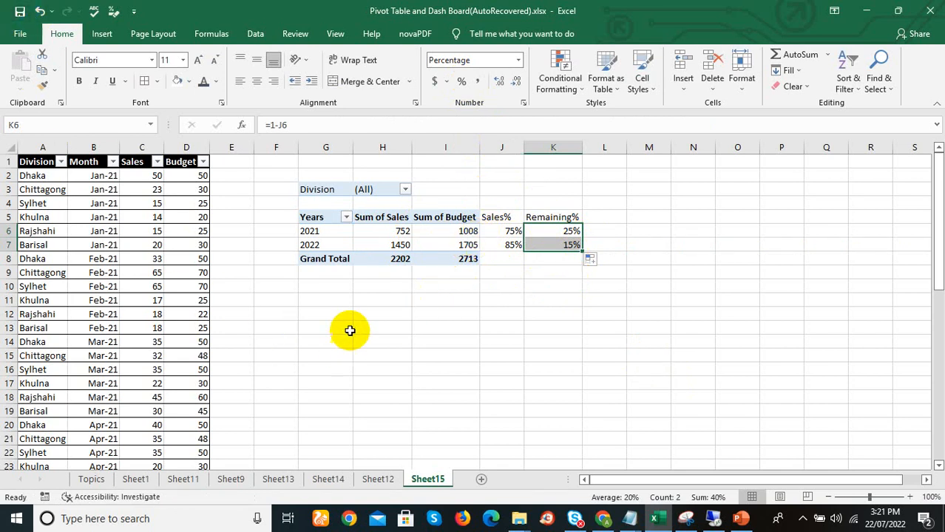
Insert an empty doughnut chart from a blank cell and position it just below the pivot table.
click(333, 310)
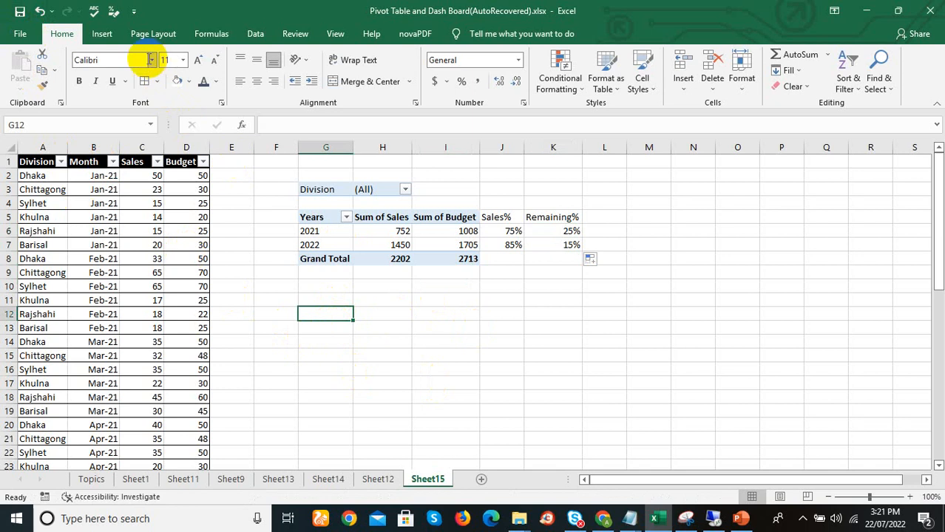
click(100, 34)
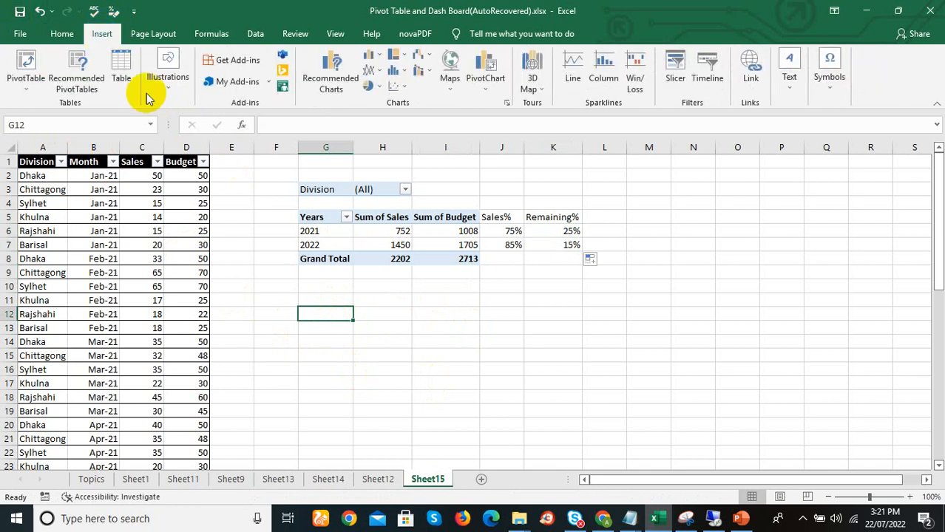
click(374, 86)
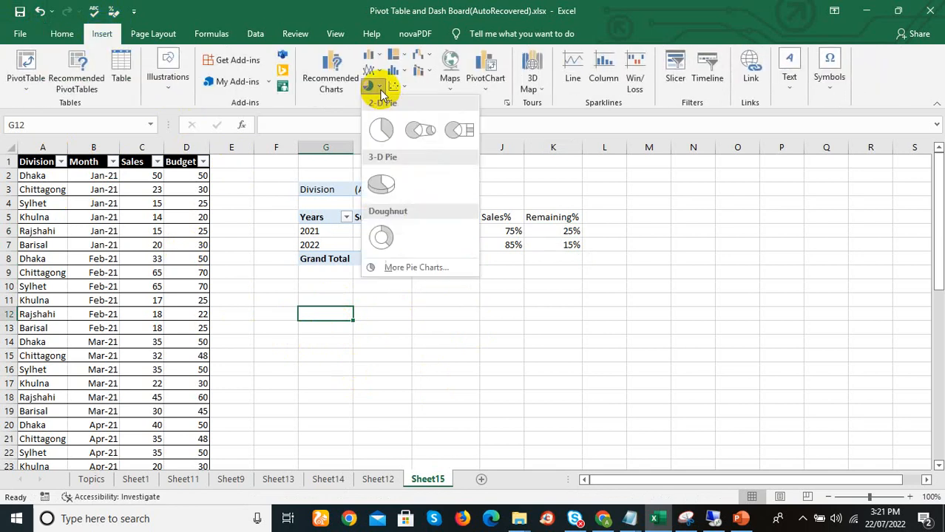
click(382, 237)
drag(455, 232, 413, 290)
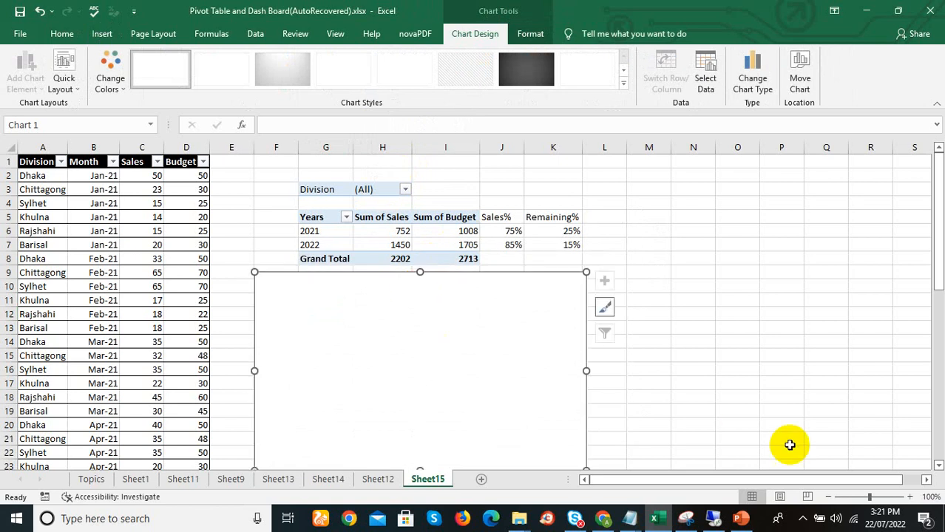
click(827, 497)
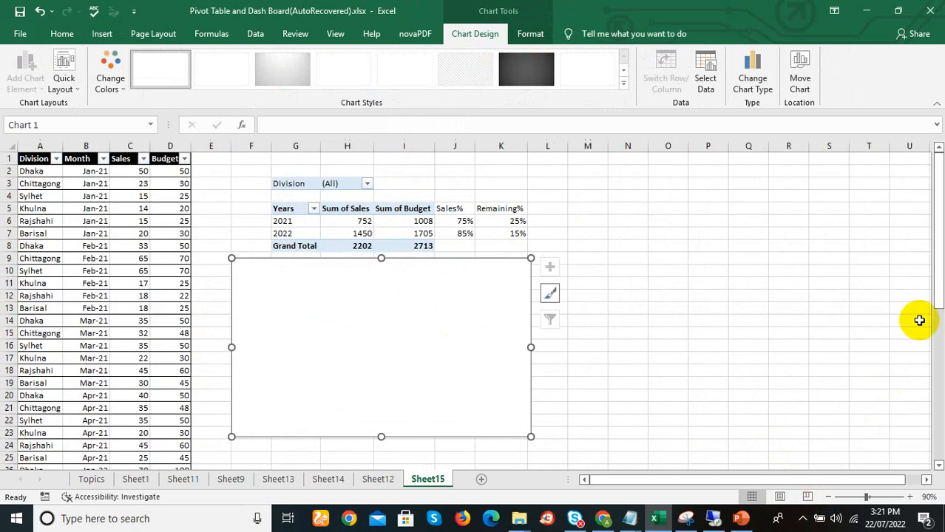
drag(937, 301, 937, 305)
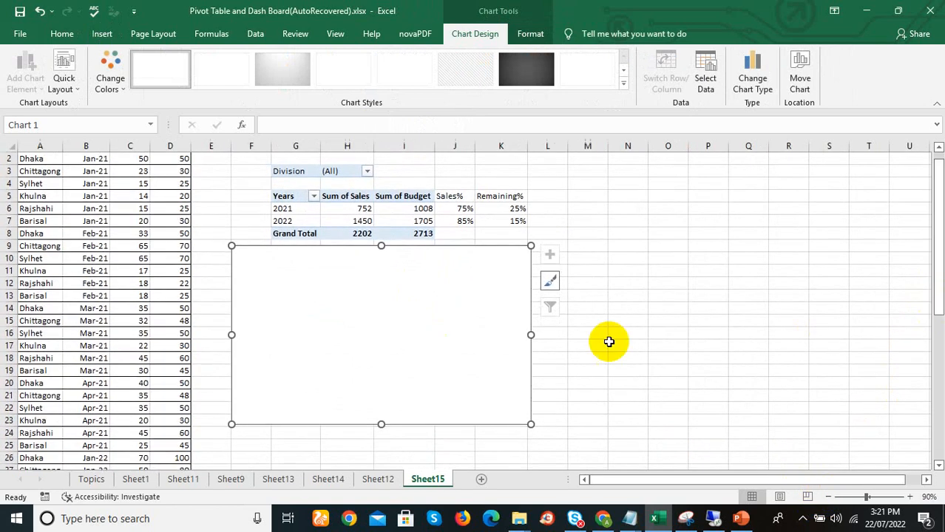
drag(465, 306, 480, 311)
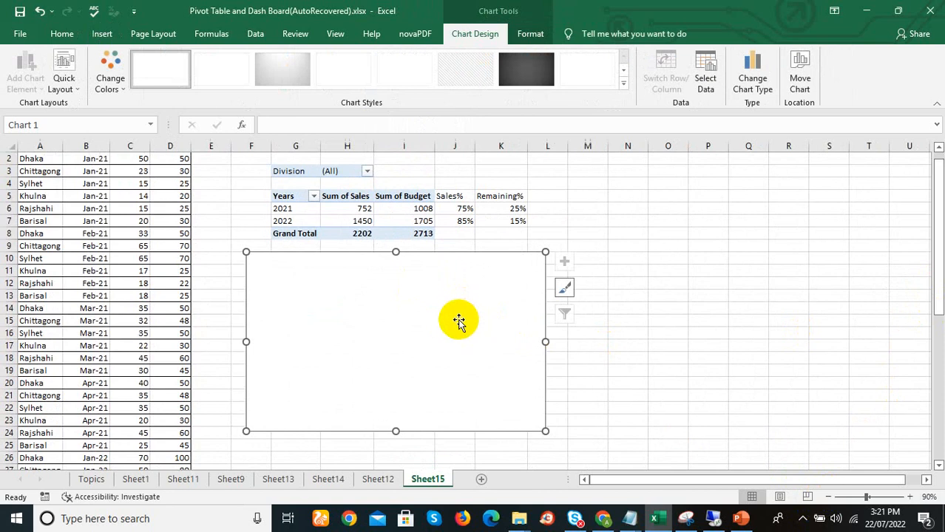
Add a data series named 2021_slices to the empty doughnut chart.
right_click(458, 320)
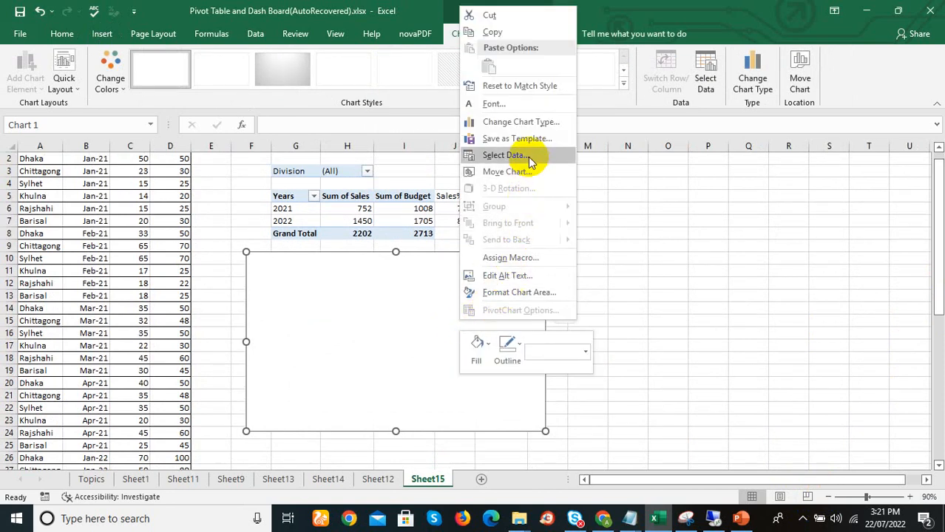
click(407, 338)
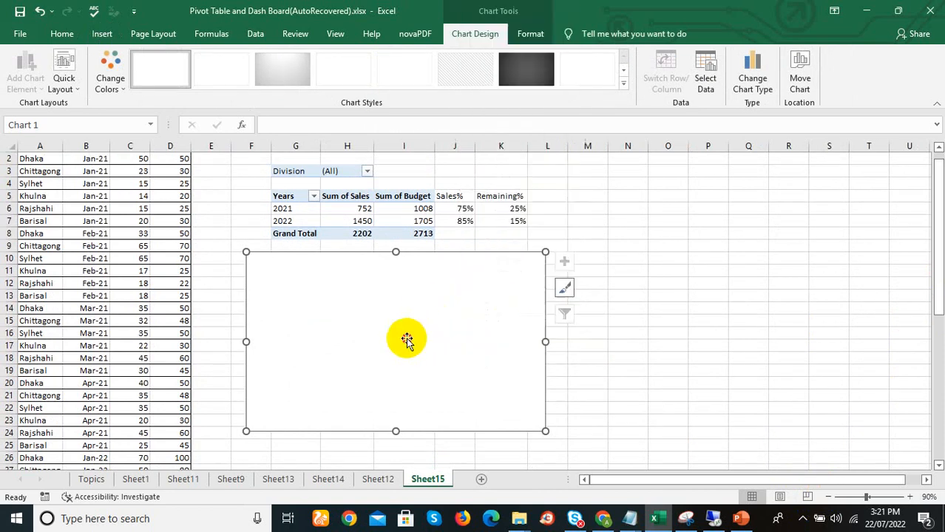
click(706, 86)
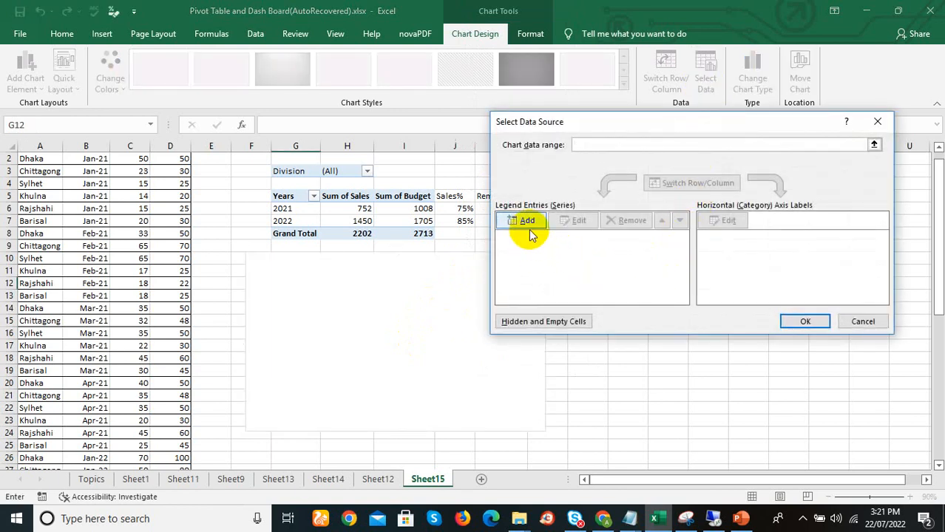
click(529, 224)
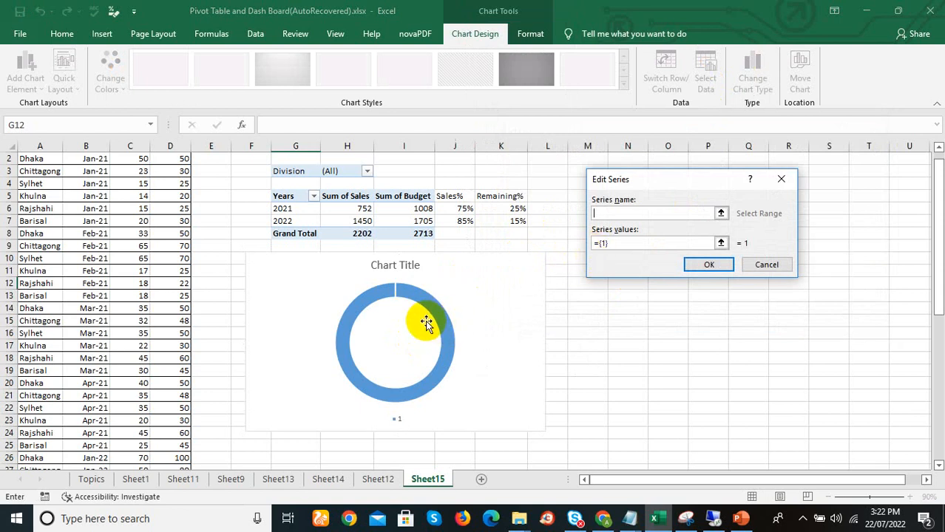
text(2)
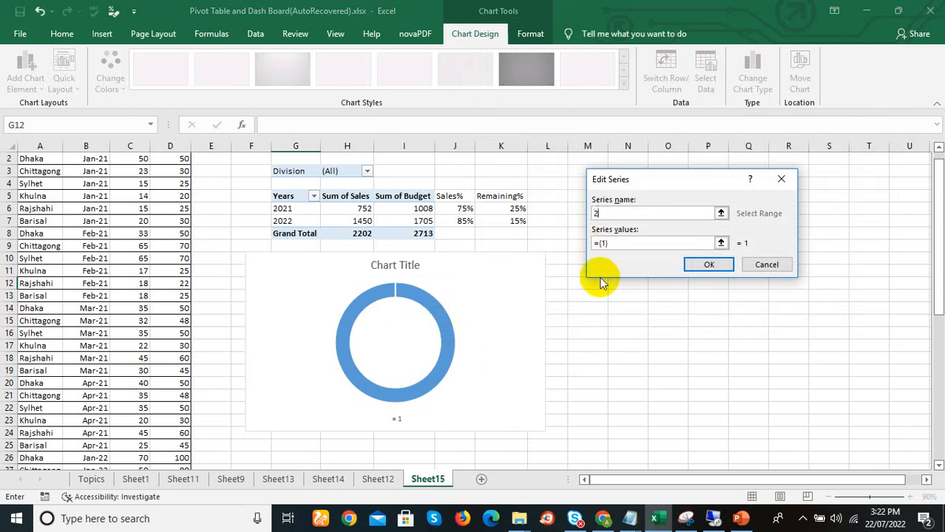
text(021_slices)
click(620, 243)
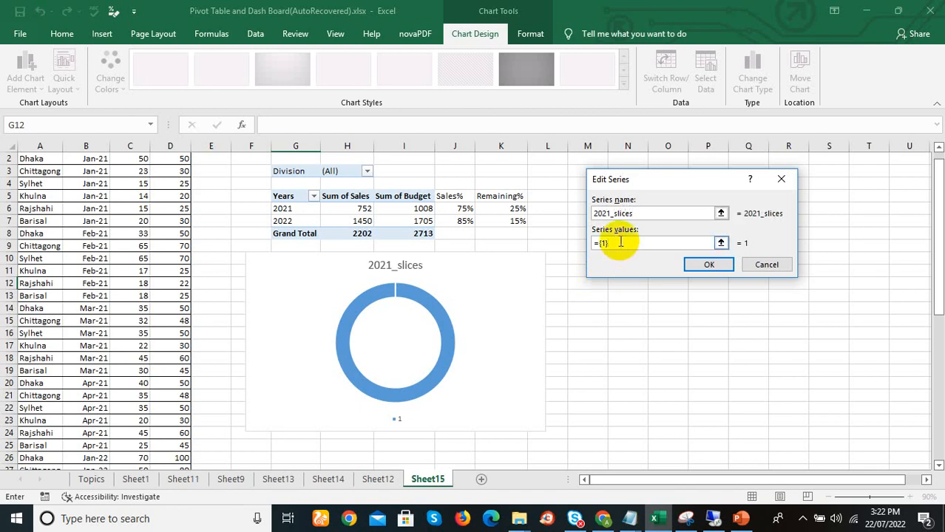
Set the 2021_slices series values to ten comma-separated 1s and apply the chart's data source.
key(BackSpace)
key(BackSpace)
key(BackSpace)
key(BackSpace)
text(1,1,1,1,1,)
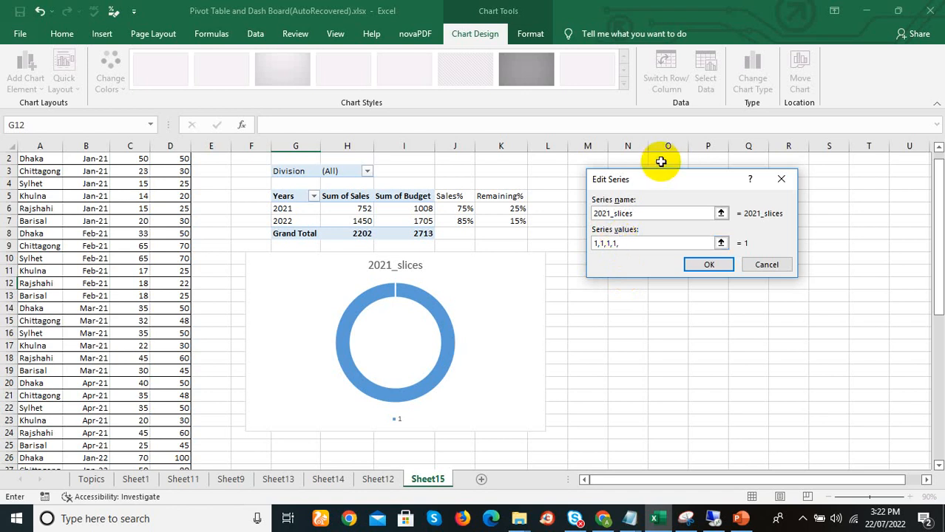
text(1,1,1,1,1)
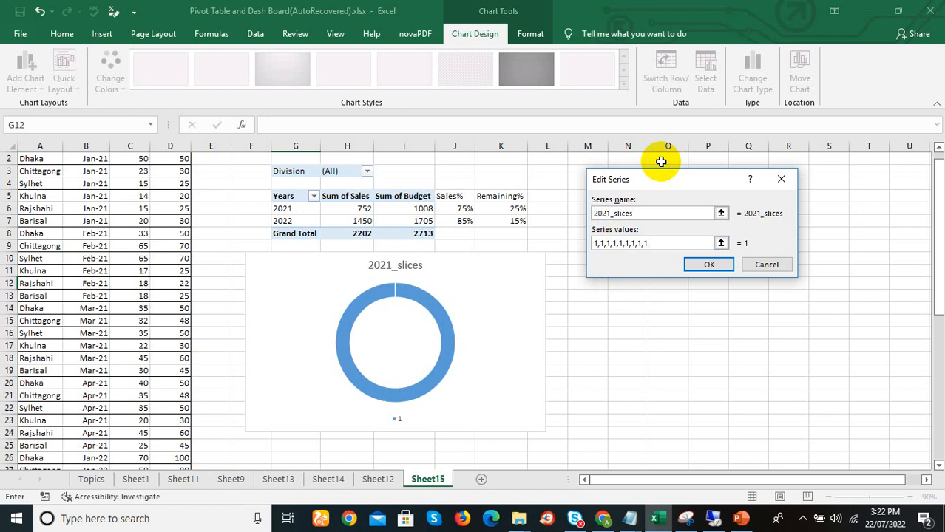
click(709, 266)
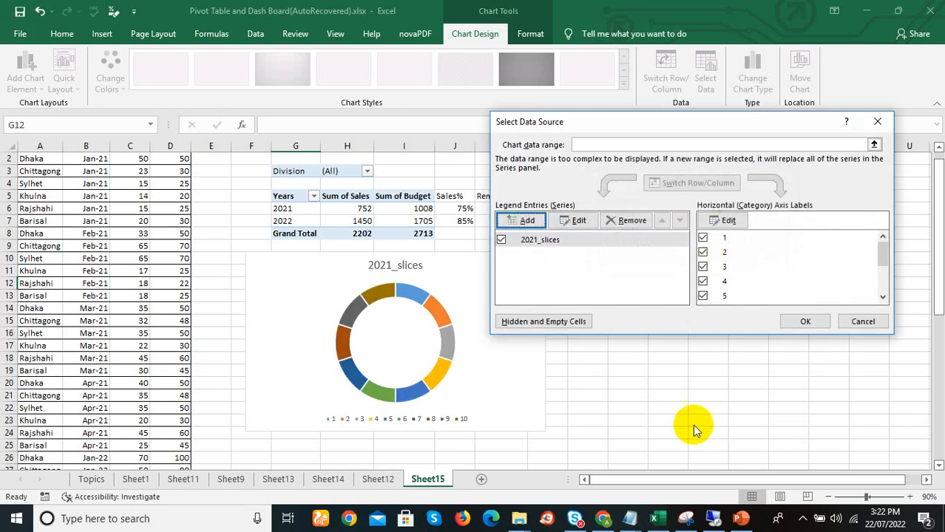
drag(882, 252, 881, 285)
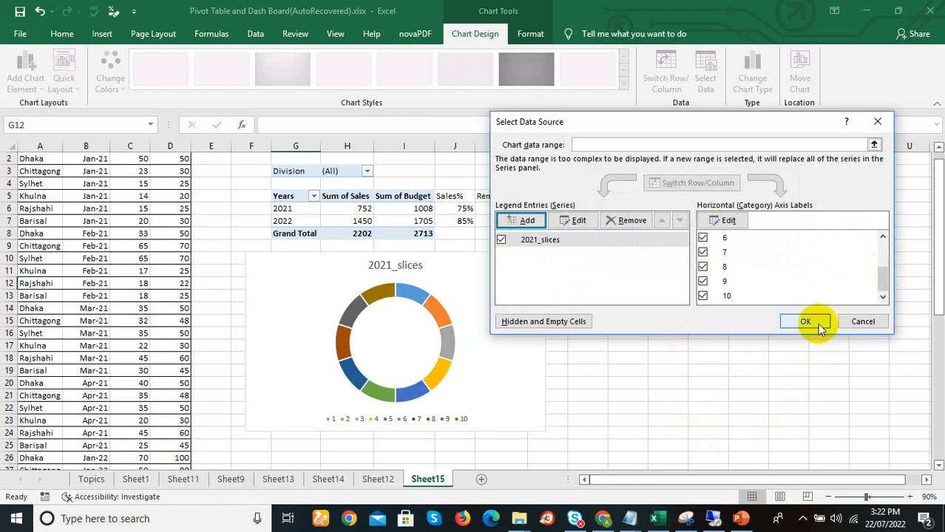
click(812, 321)
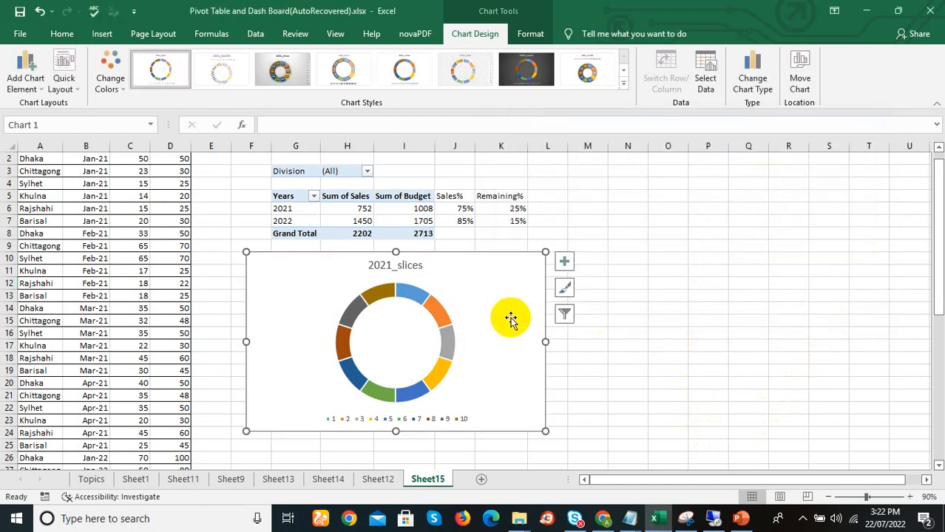
Shift the doughnut chart slightly down and delete its legend and its 2021_slices title.
drag(506, 295, 503, 302)
click(451, 431)
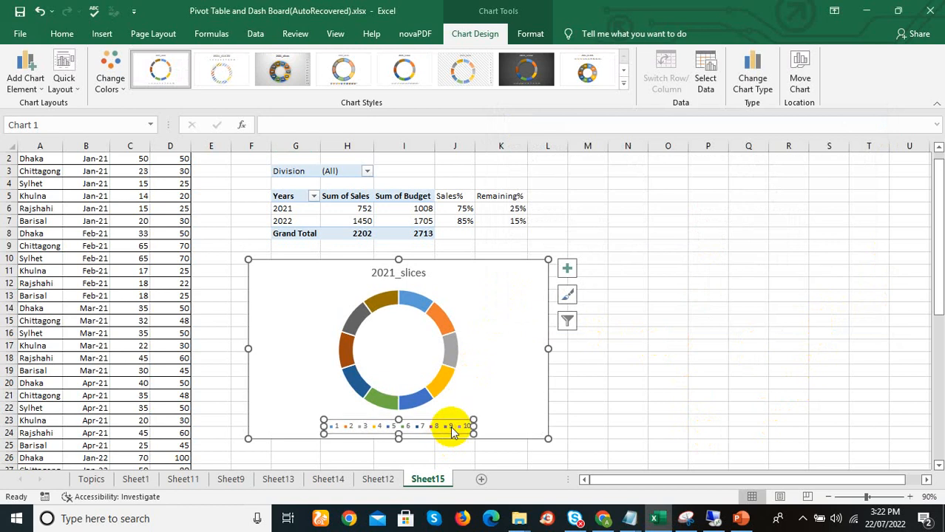
key(Delete)
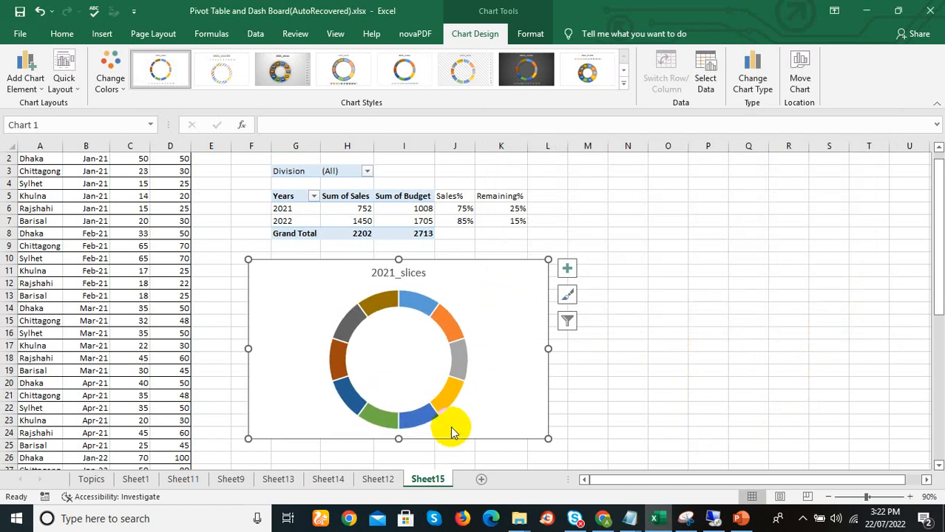
click(409, 275)
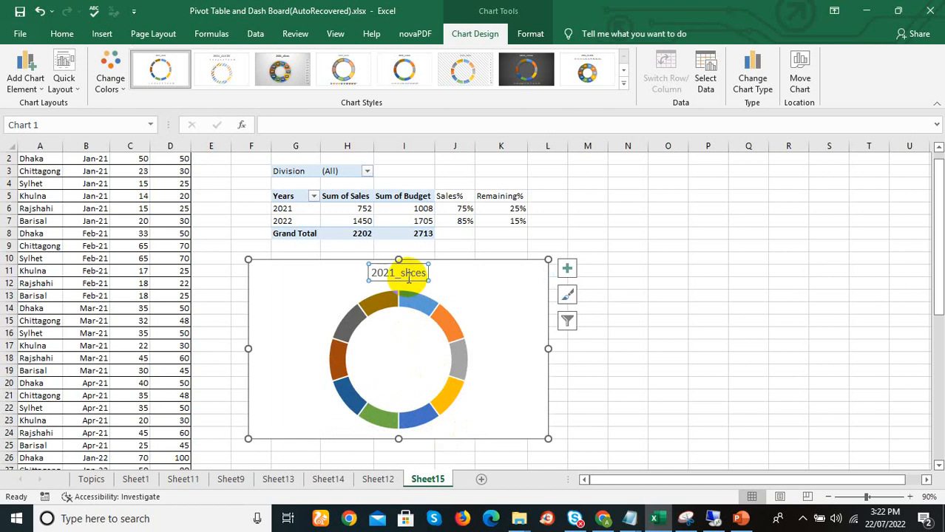
key(Delete)
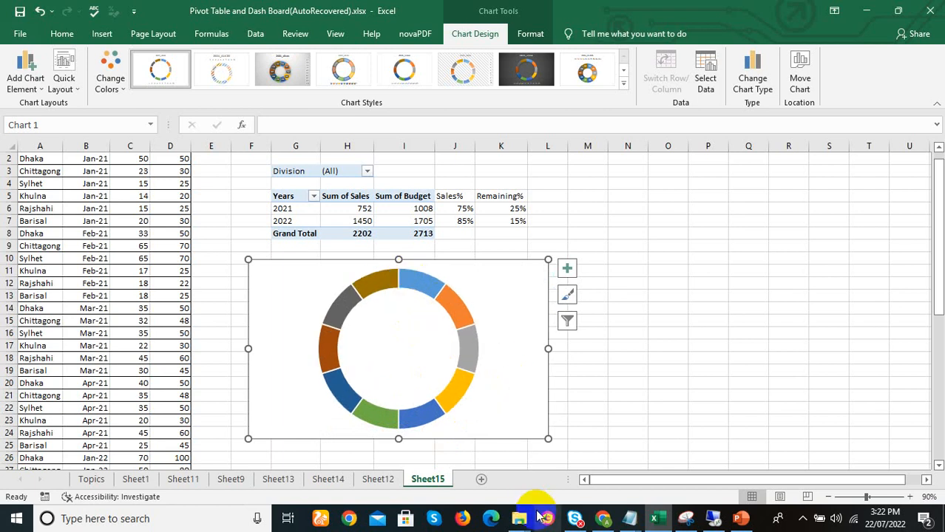
Set the doughnut hole size of the 2021_slices series to 60%.
click(457, 310)
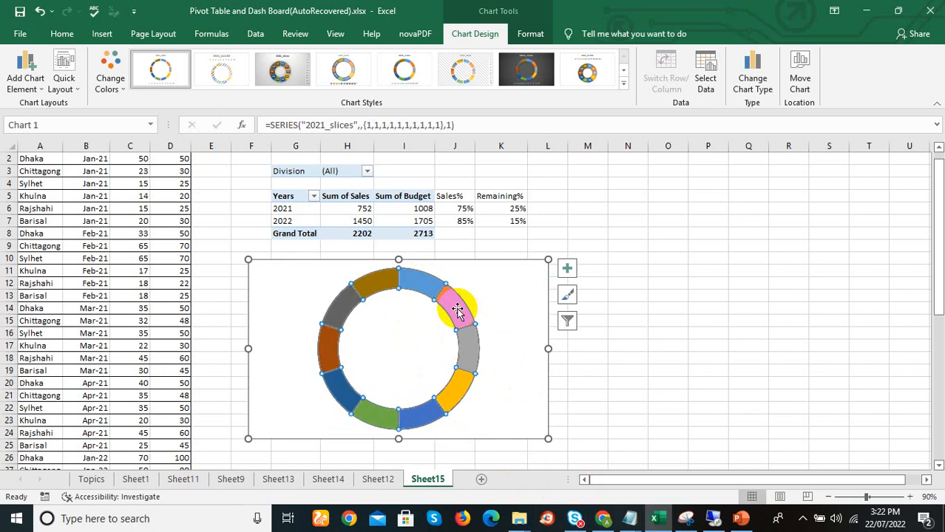
right_click(457, 310)
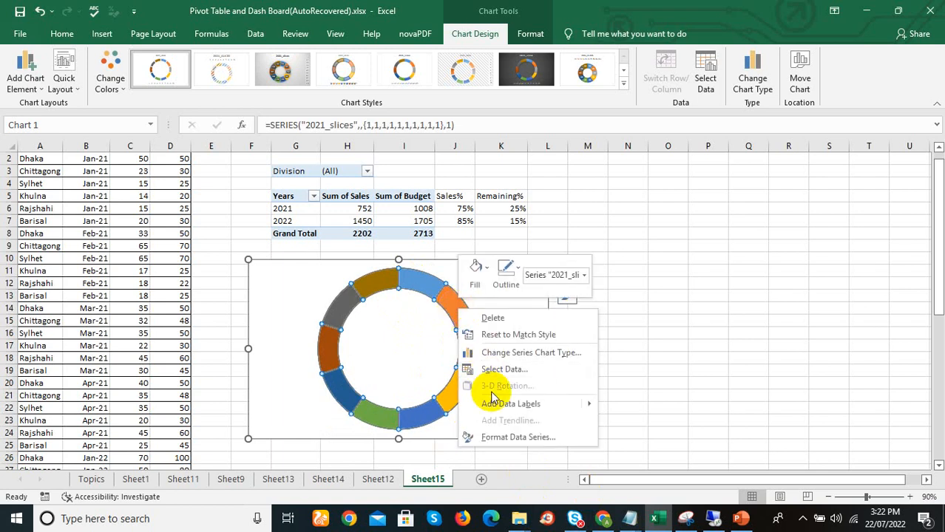
click(499, 438)
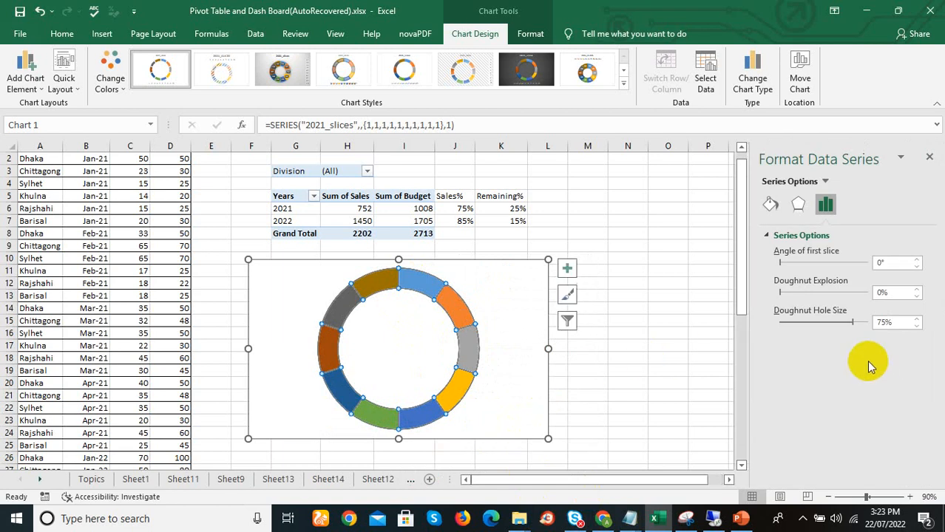
click(893, 325)
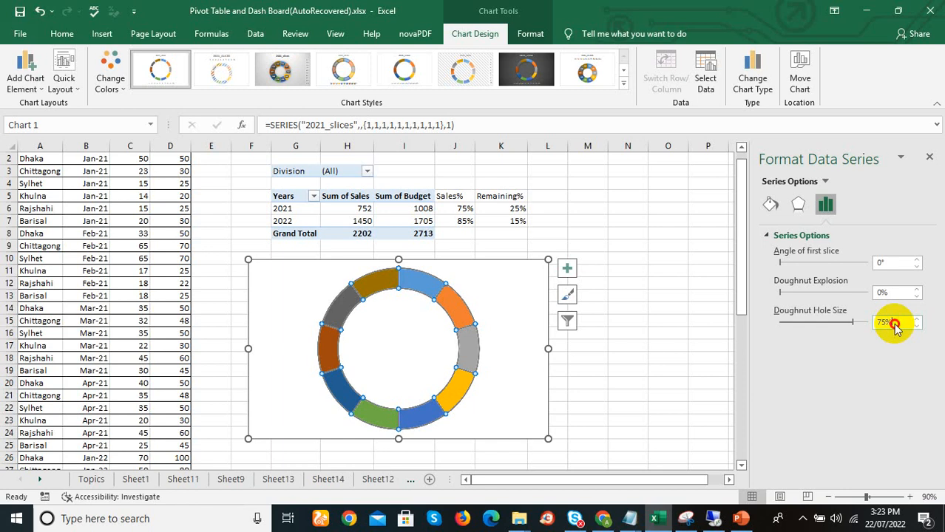
drag(893, 325, 872, 328)
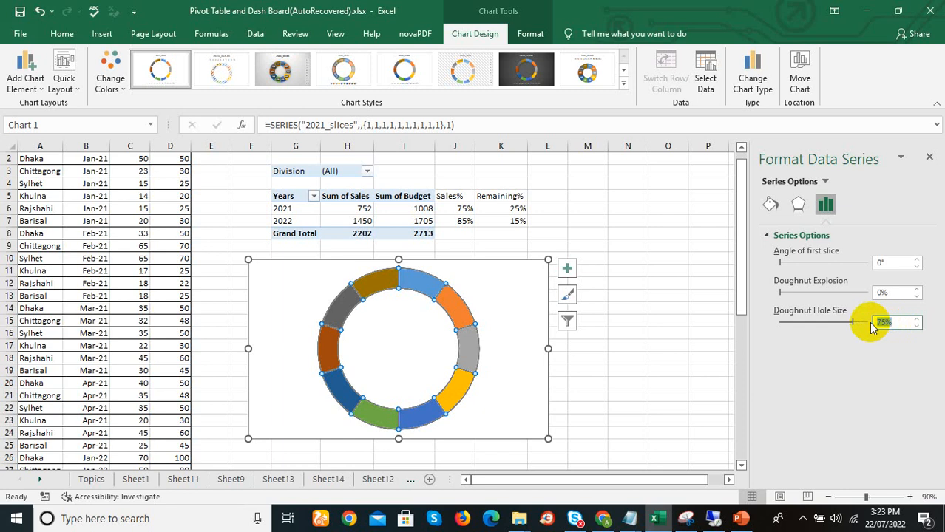
text(60)
key(Return)
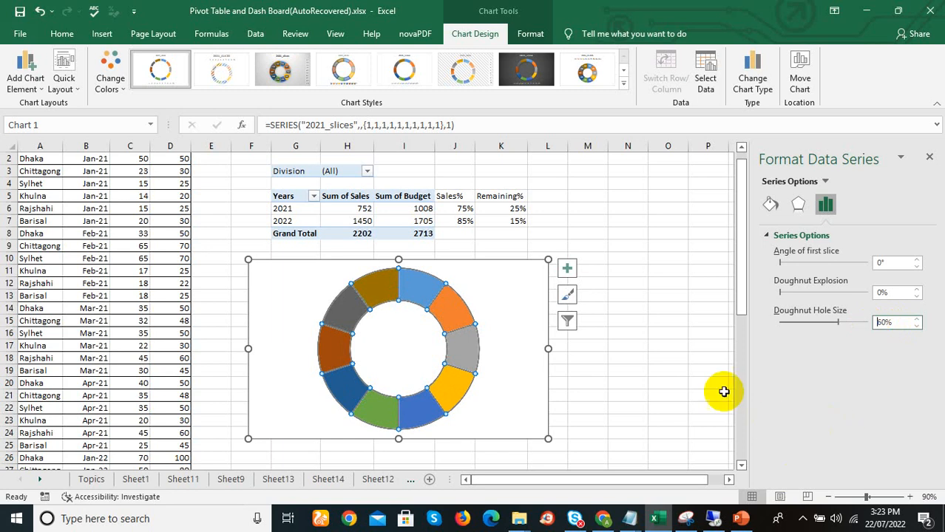
Give all slices of the 2021_slices series a solid blue fill.
click(493, 312)
click(422, 300)
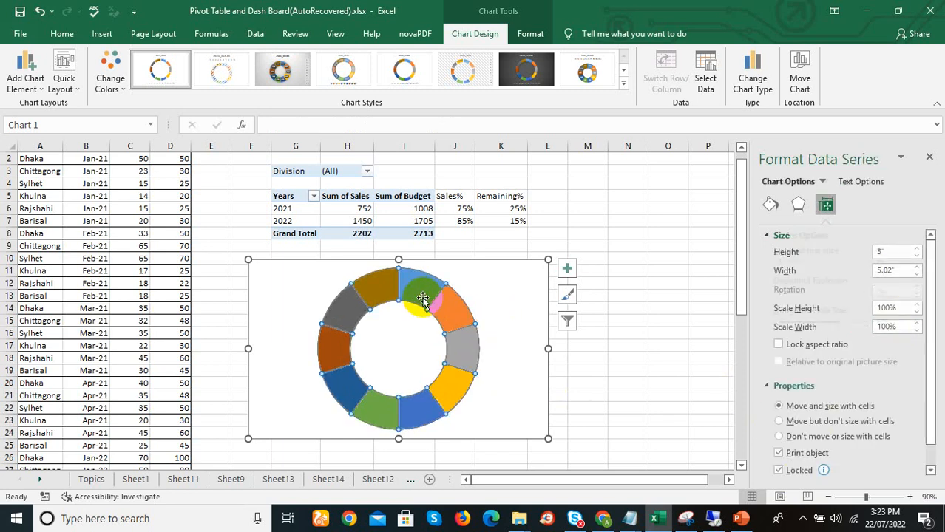
click(770, 210)
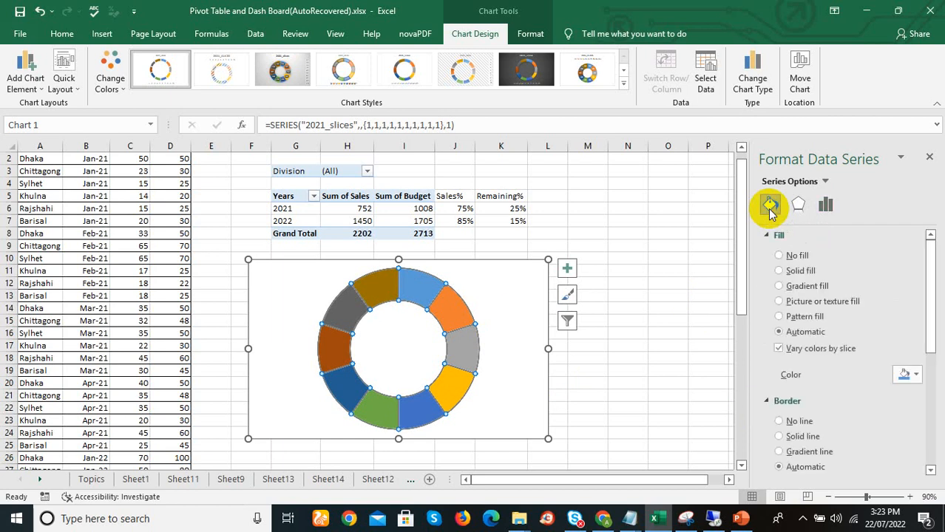
click(793, 273)
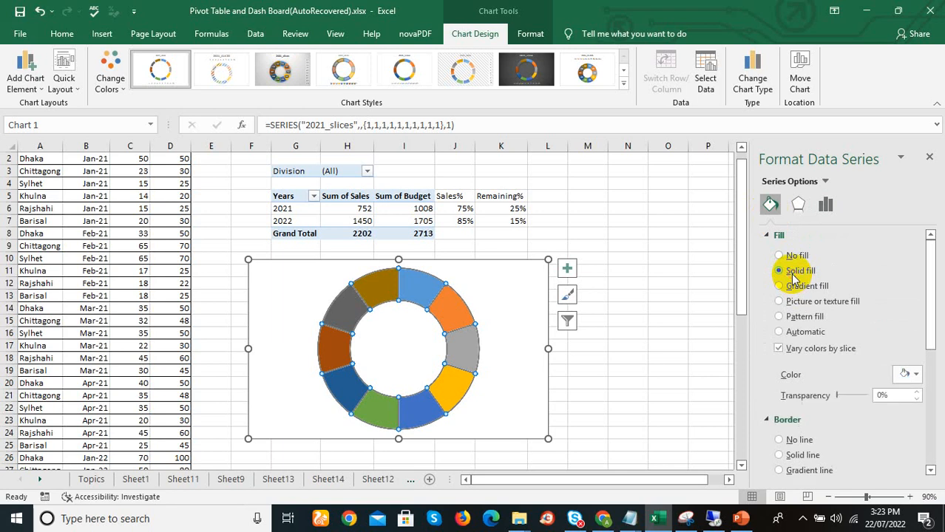
click(910, 373)
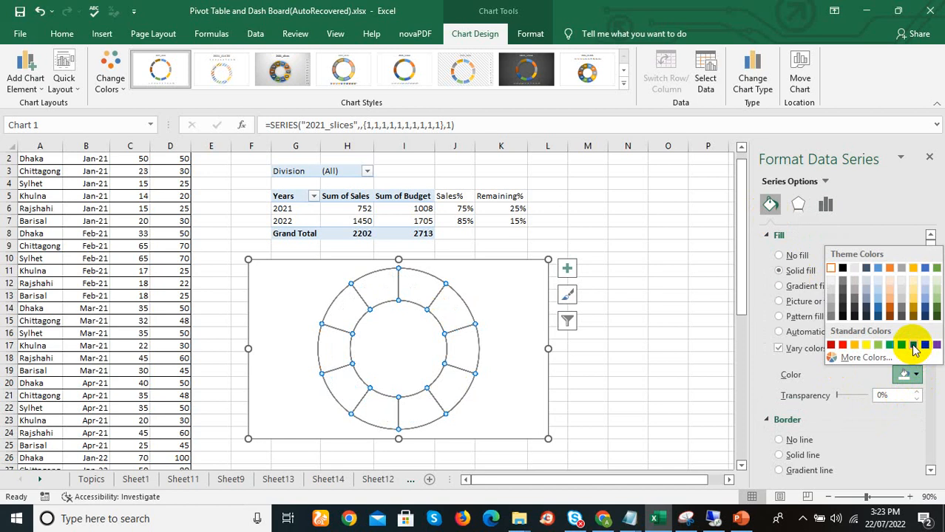
click(913, 346)
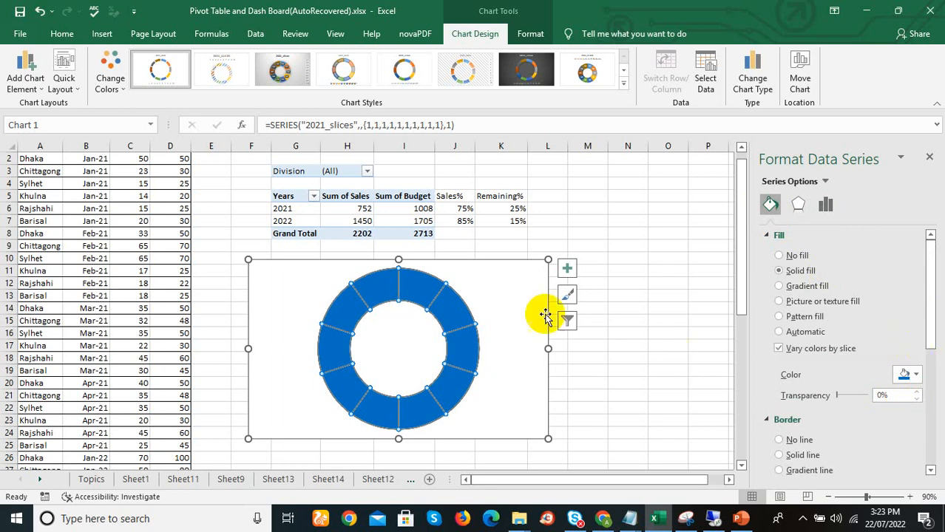
click(524, 320)
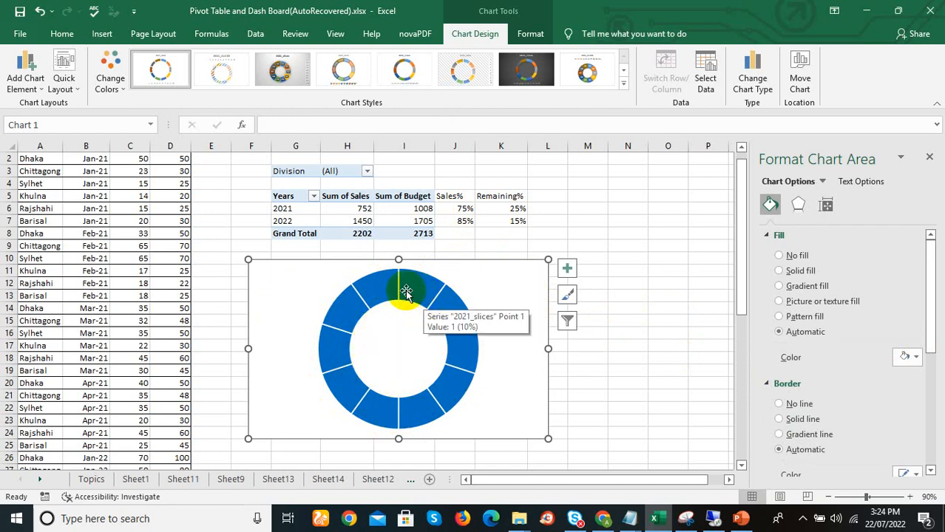
Add a second data series to the doughnut chart, taking its name from the 2021 label in cell G6.
right_click(511, 354)
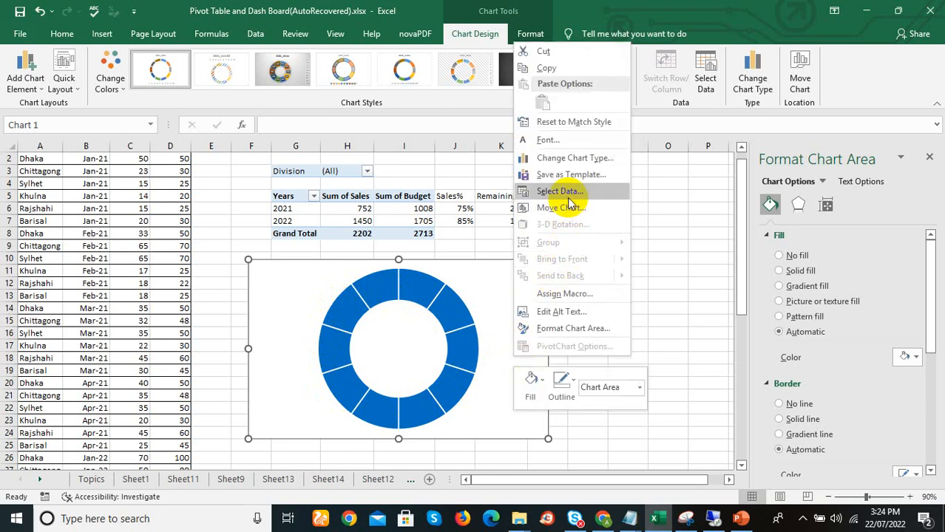
click(568, 192)
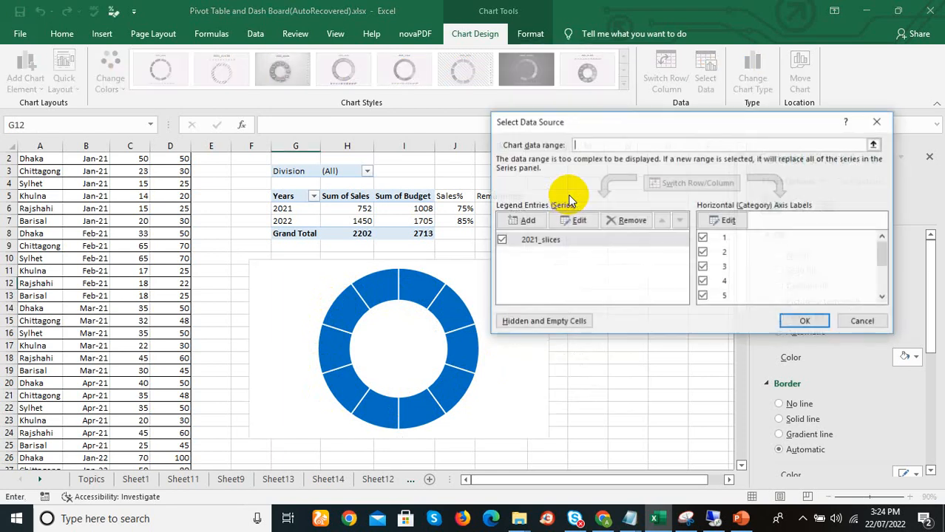
click(528, 221)
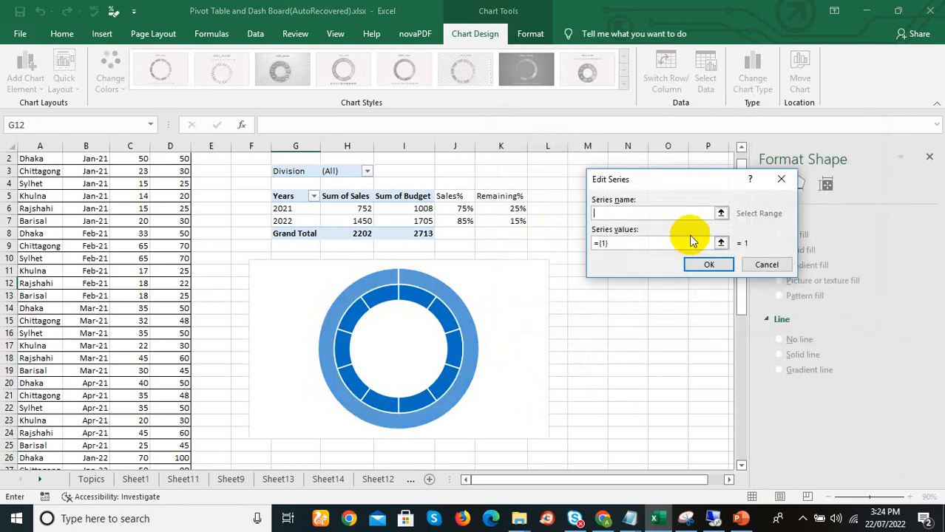
click(721, 213)
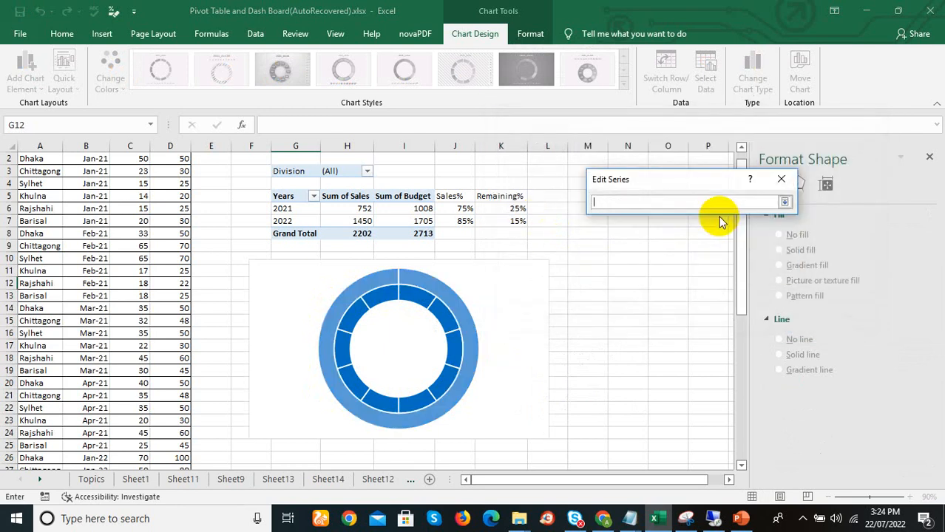
click(288, 209)
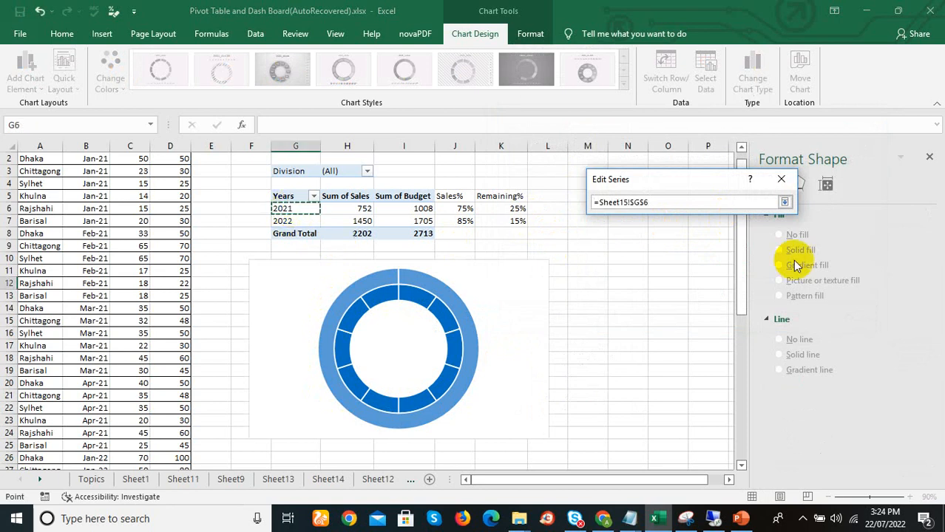
click(784, 202)
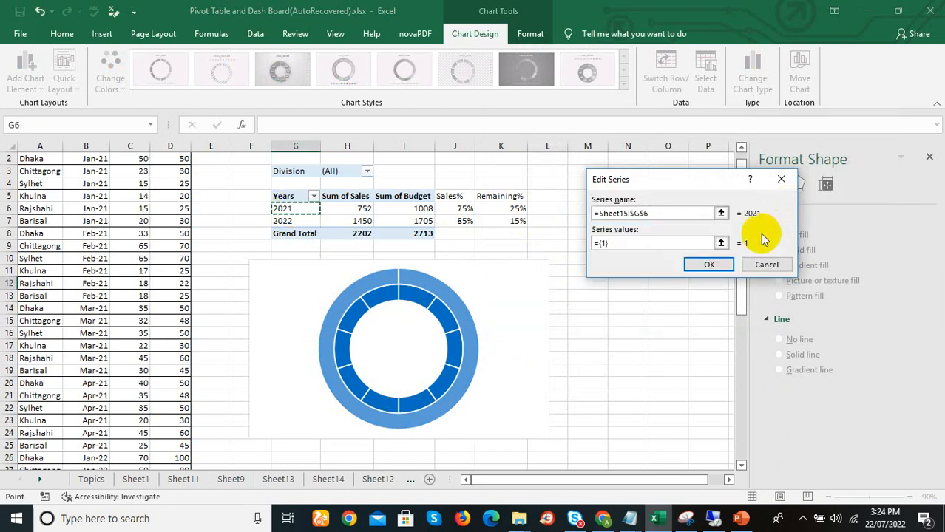
Set the new series' values to the 2021 Sales% and Remaining% cells J6:K6 and apply the chart's data source.
click(720, 244)
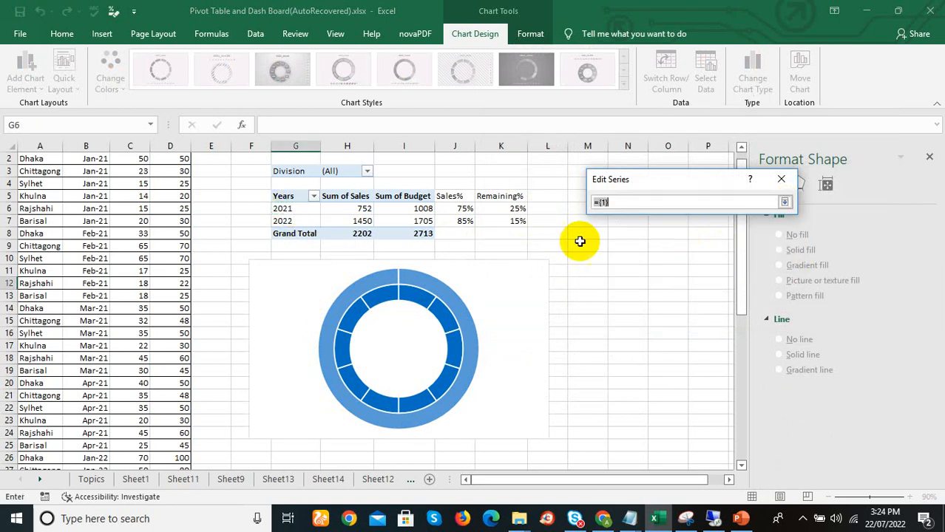
click(465, 208)
drag(464, 209, 494, 210)
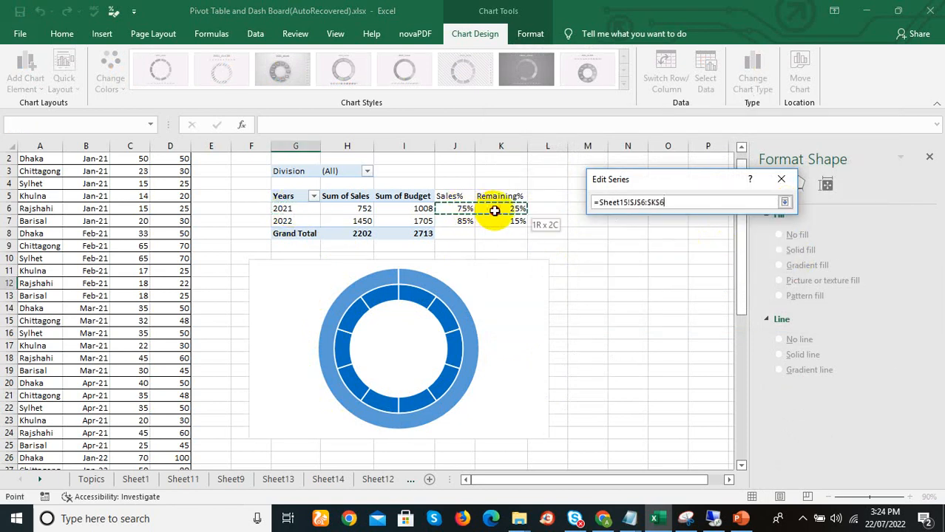
click(785, 203)
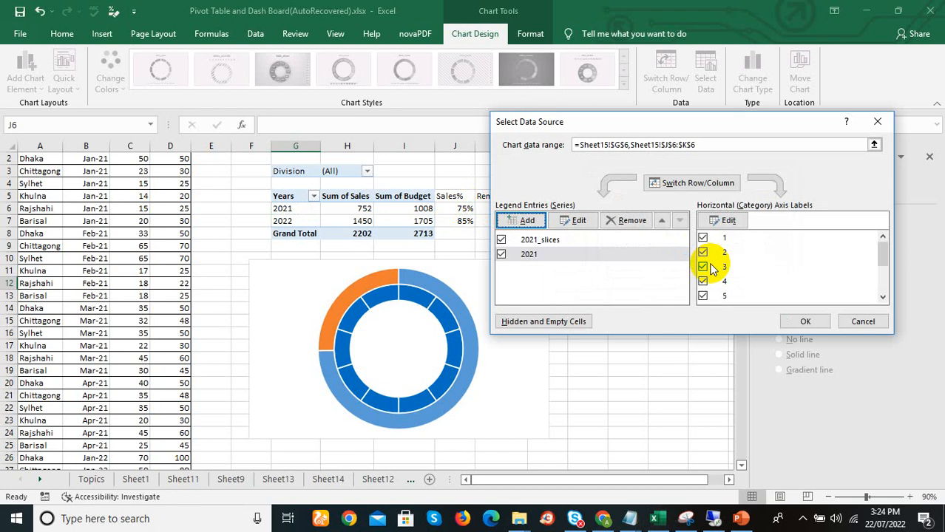
click(797, 321)
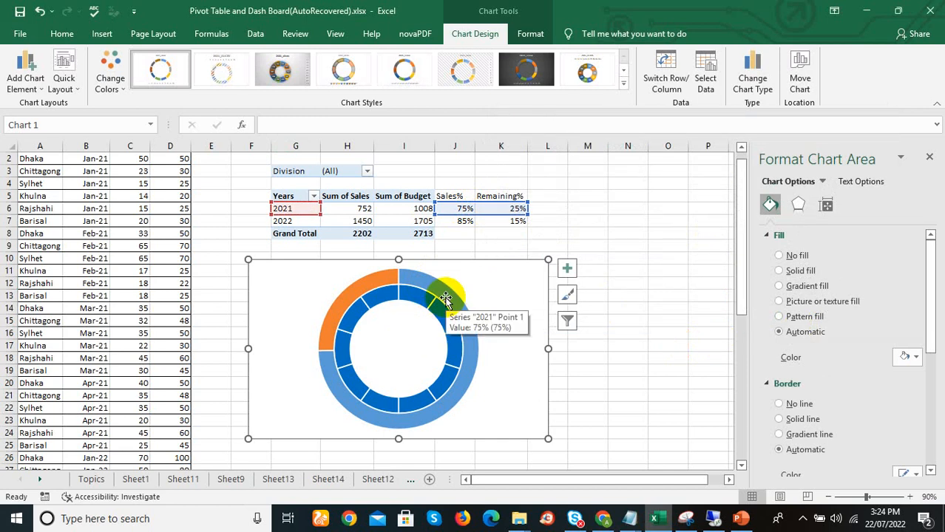
click(446, 299)
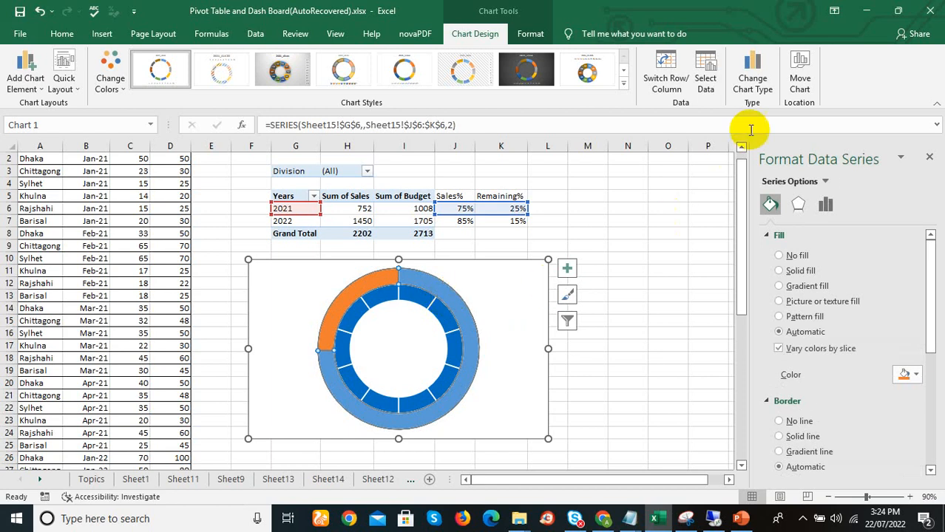
click(756, 82)
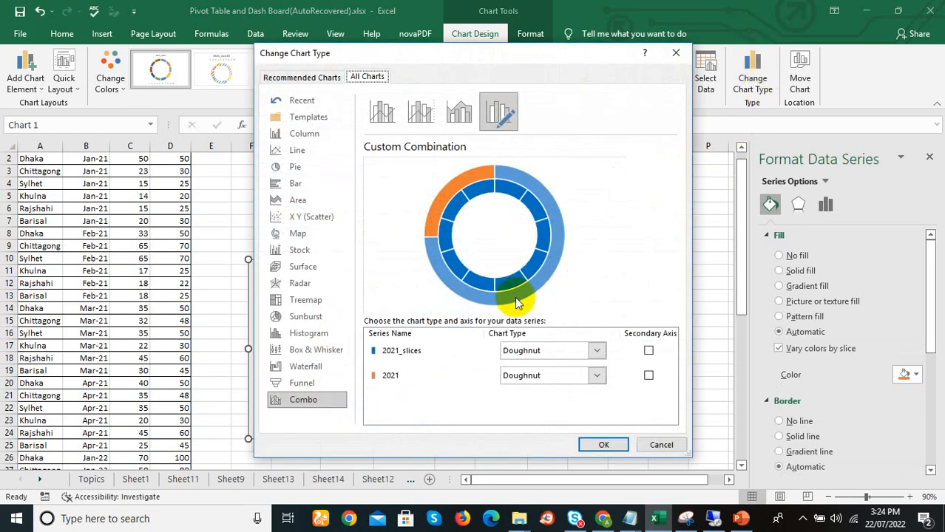
click(626, 449)
Place the 2021 series on the secondary axis in the combo chart, keeping both series as doughnuts.
right_click(433, 291)
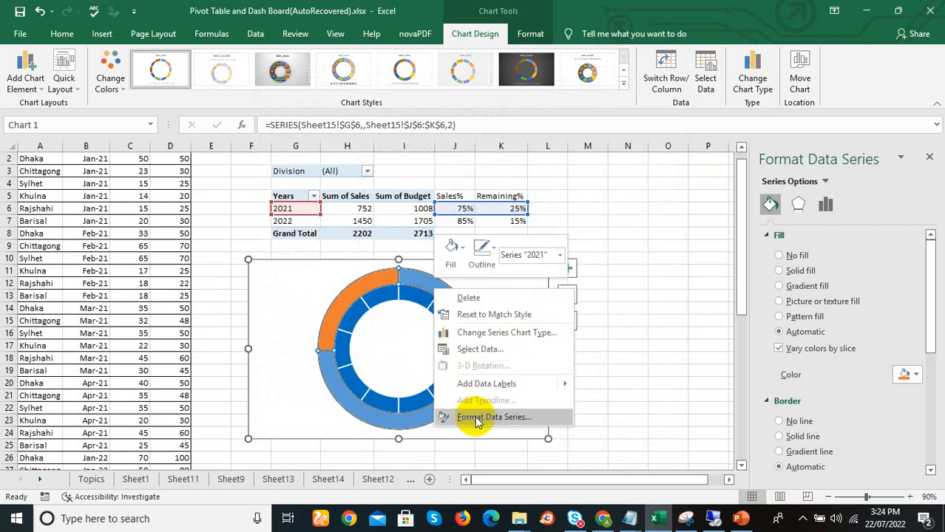
click(505, 332)
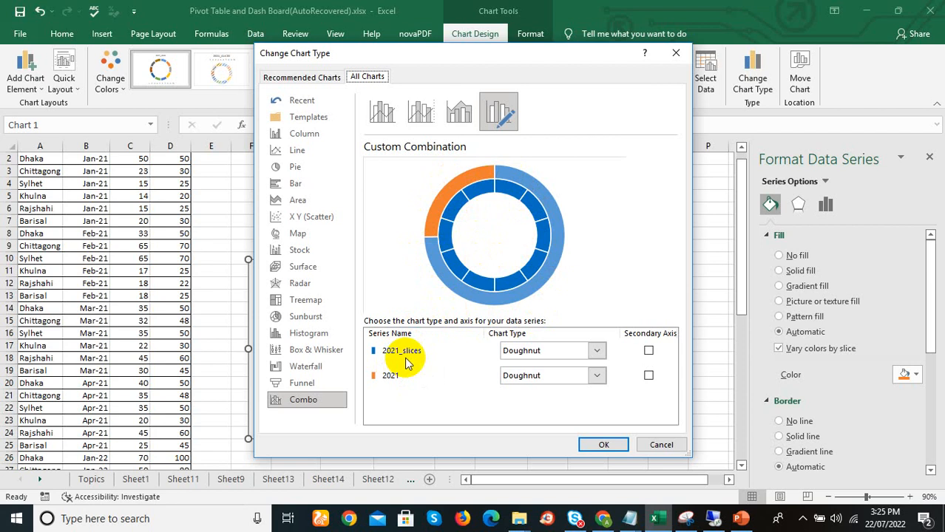
click(648, 376)
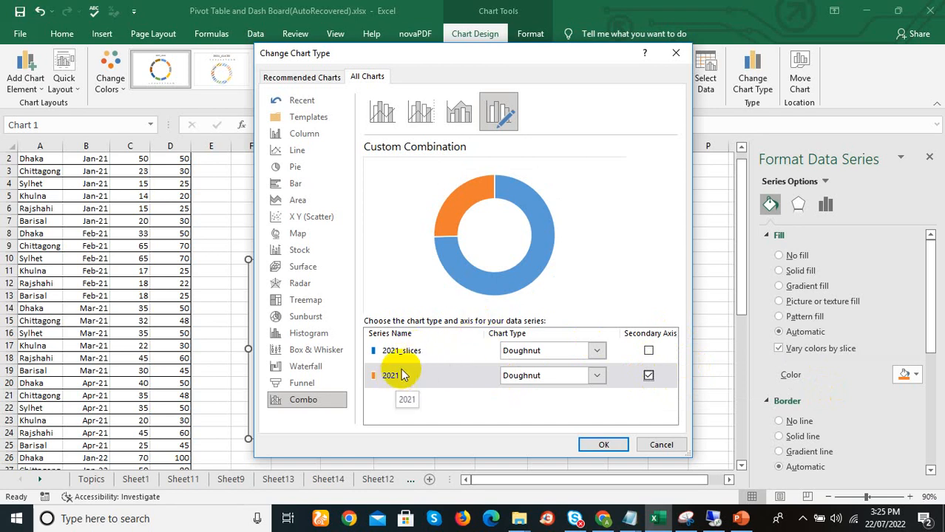
click(615, 445)
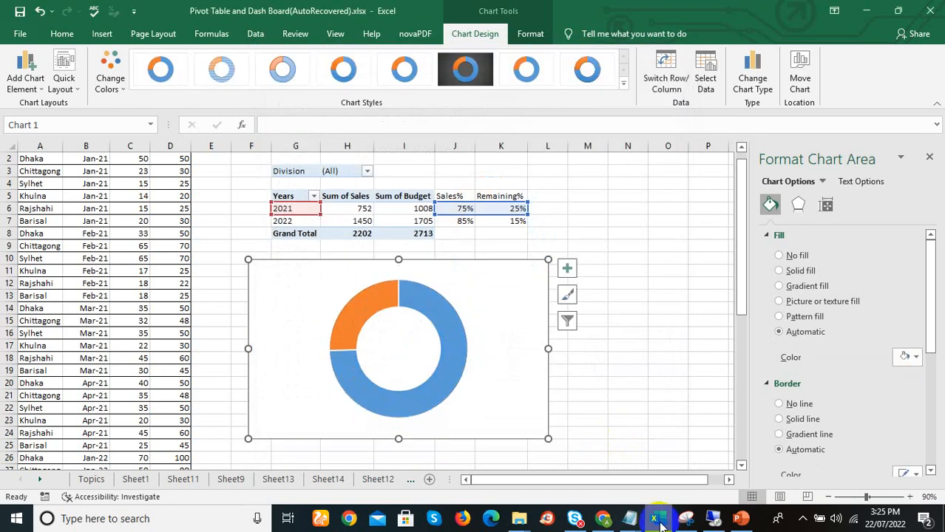
click(429, 401)
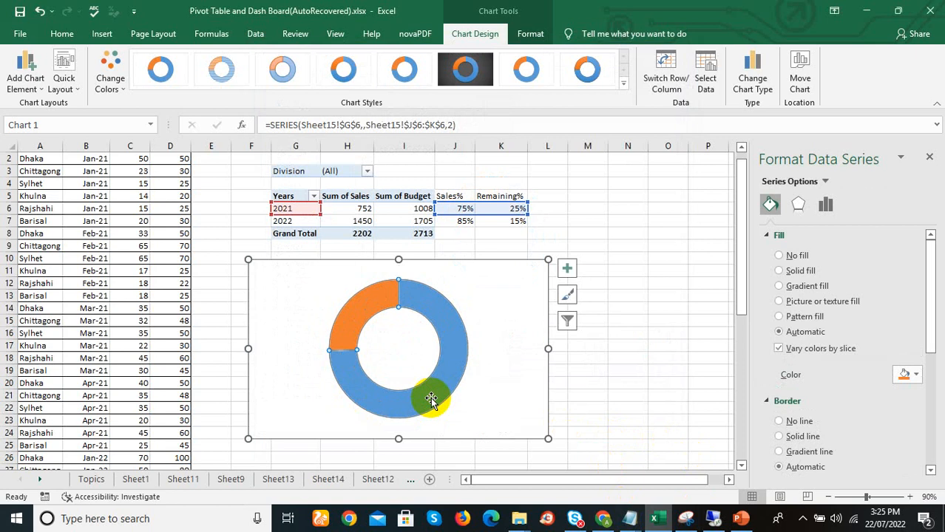
click(374, 297)
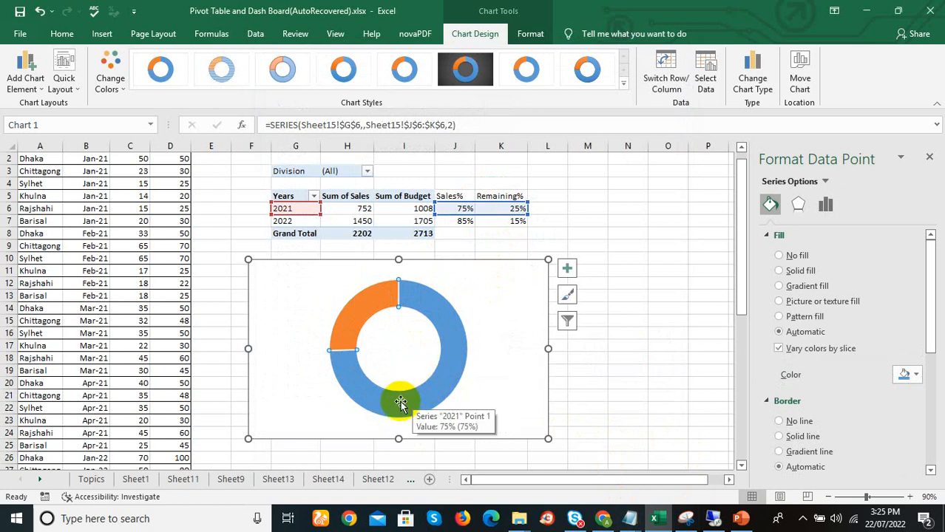
click(361, 313)
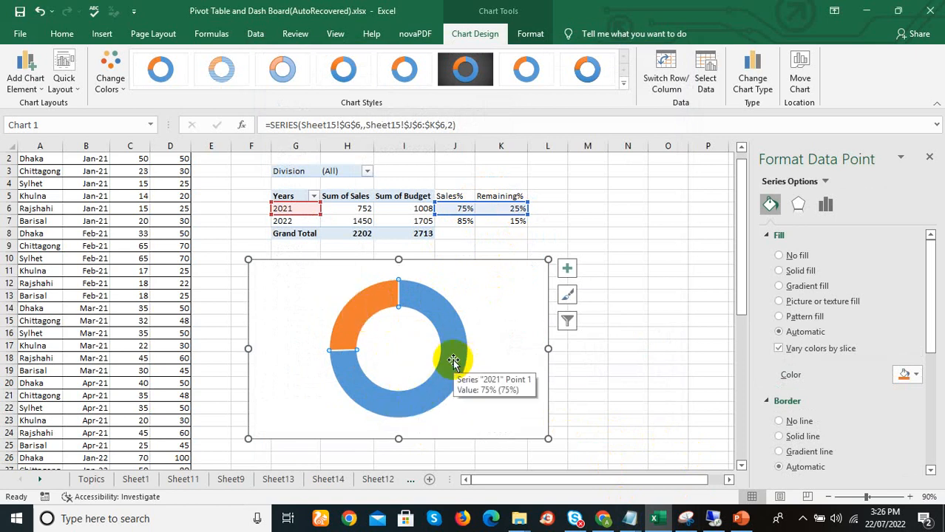
click(596, 405)
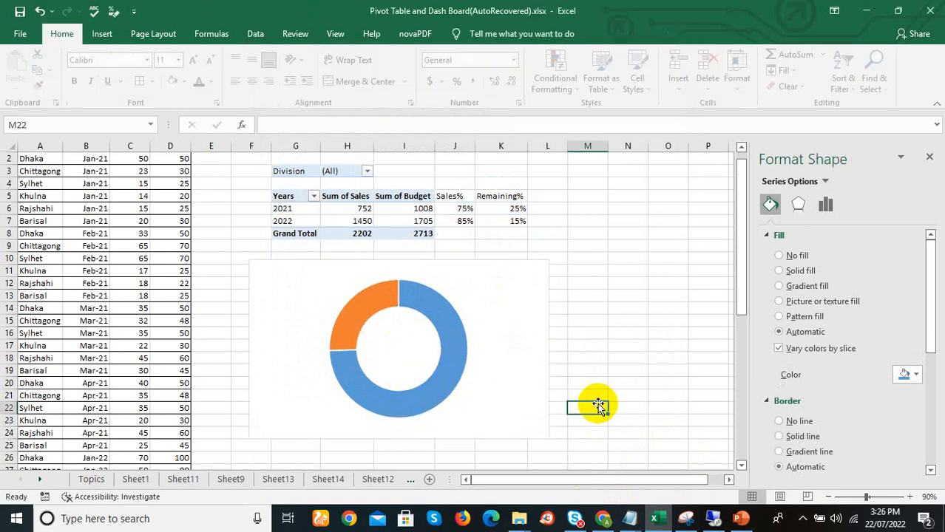
click(453, 373)
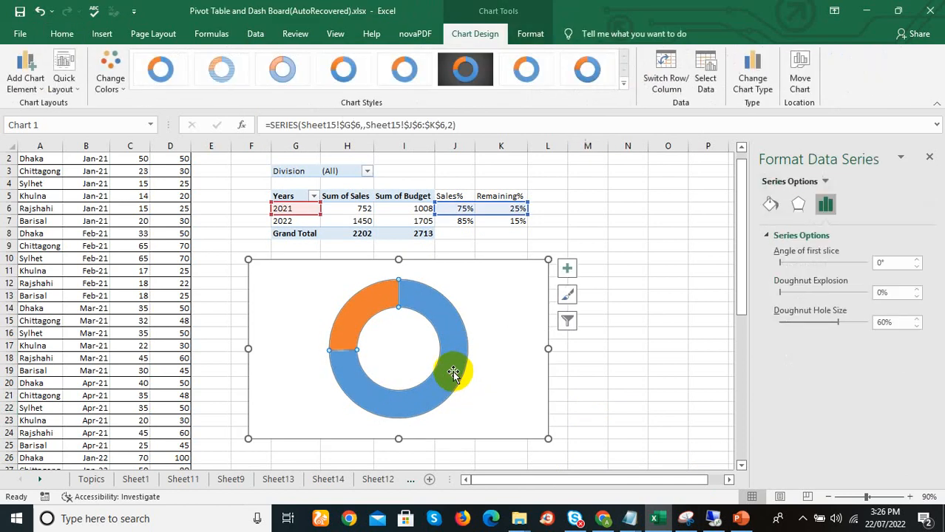
click(453, 373)
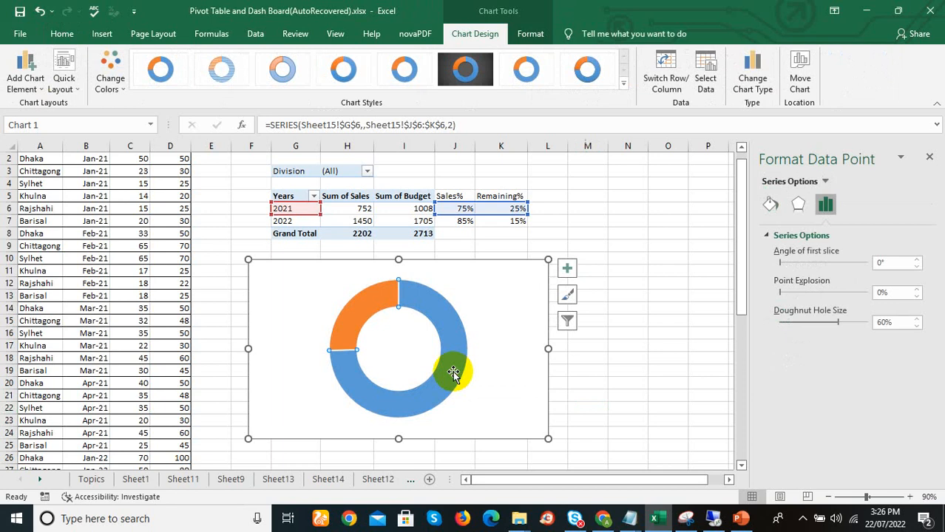
click(629, 382)
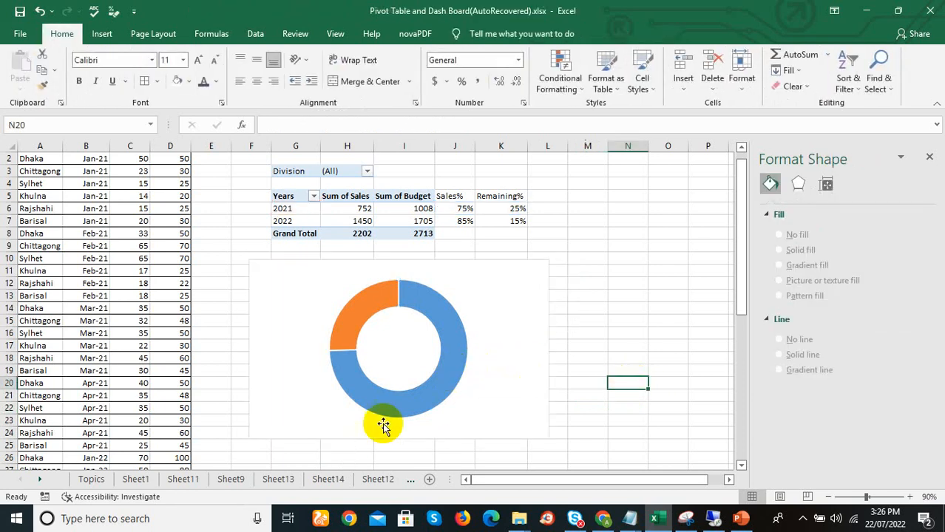
Remove the fill from the Sales% slice of the 2021 series in the doughnut chart.
click(416, 403)
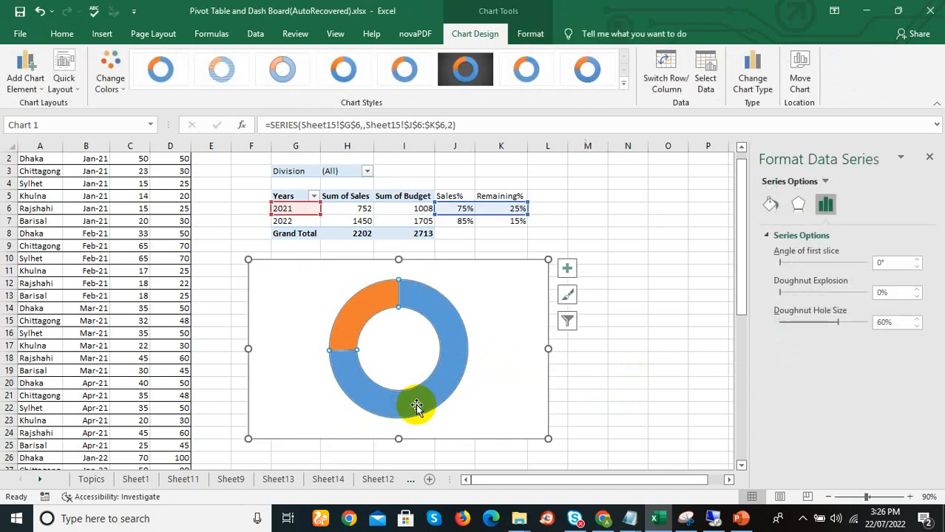
click(417, 406)
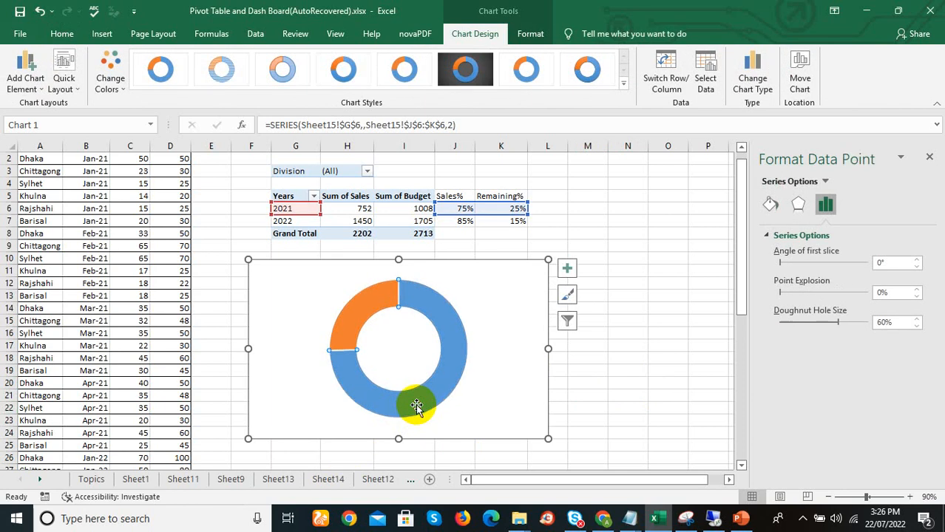
click(771, 207)
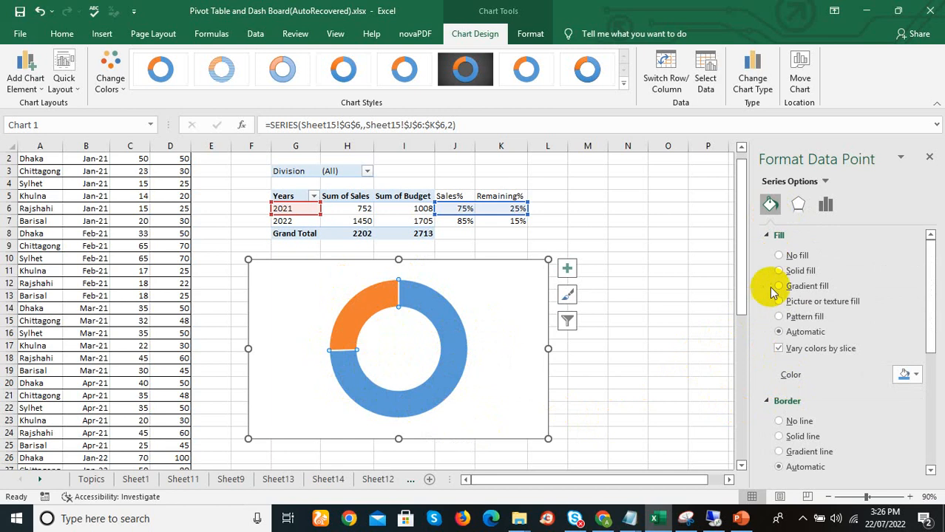
click(779, 255)
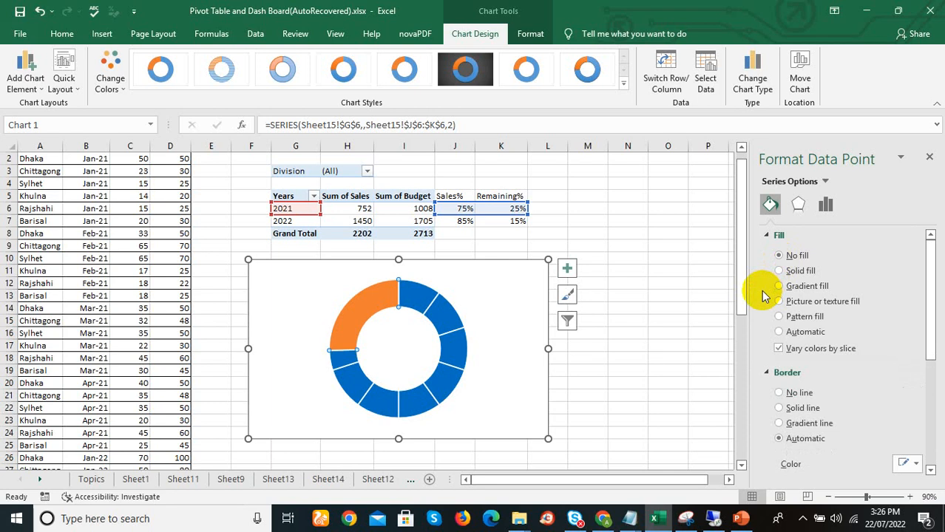
Give the Remaining% slice of the 2021 series a solid white fill.
click(349, 325)
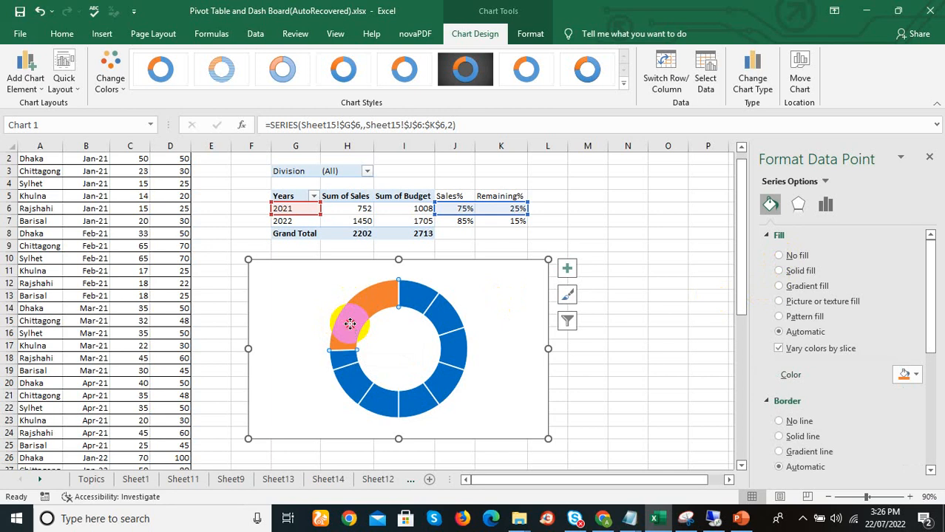
click(650, 318)
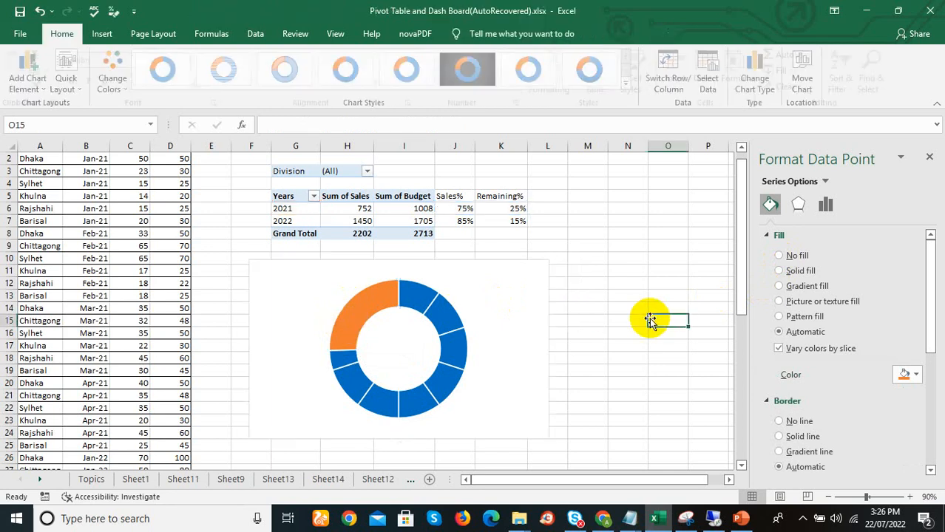
click(370, 314)
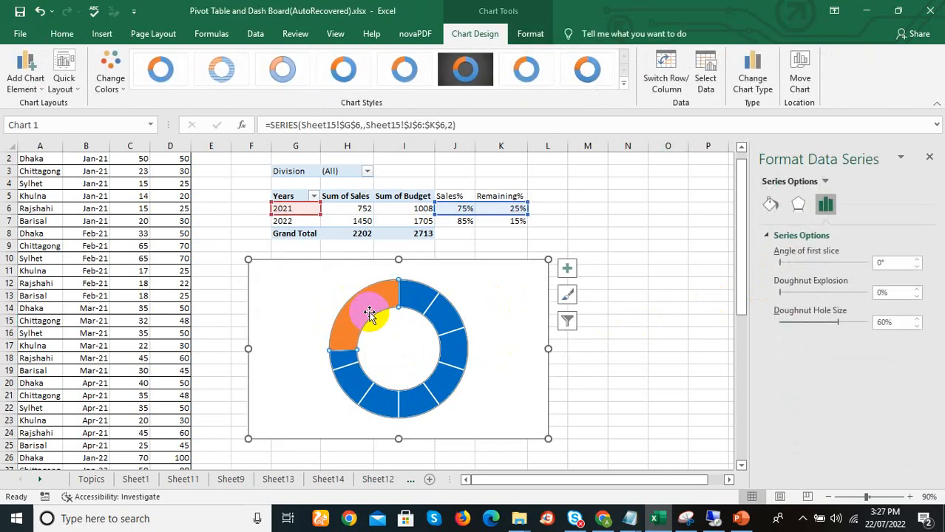
click(370, 314)
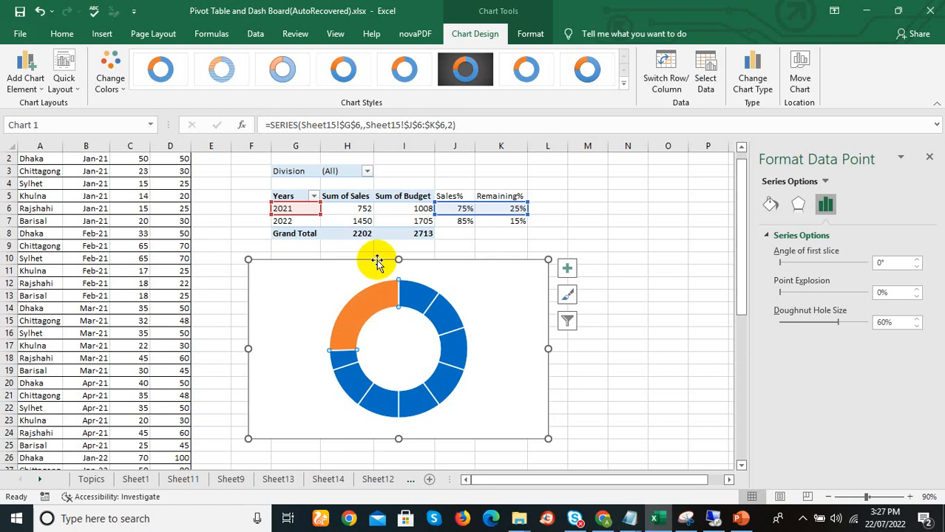
click(770, 207)
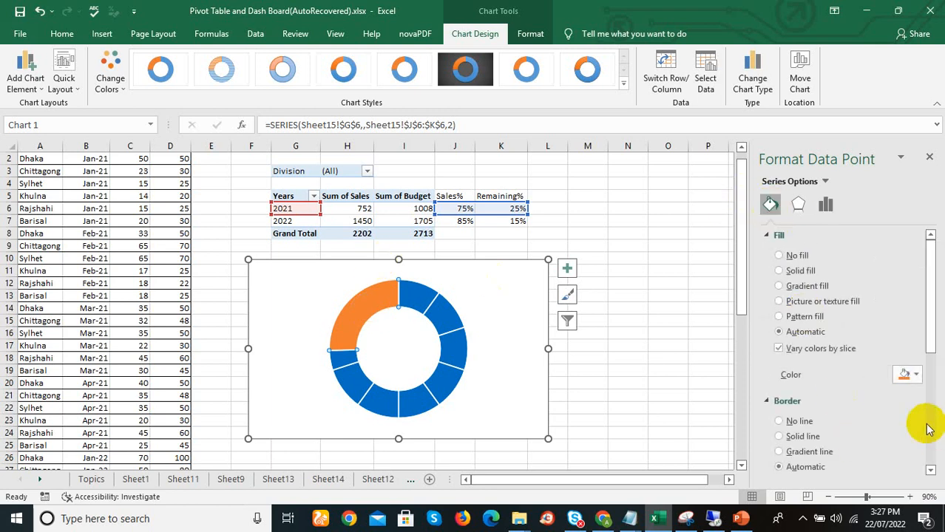
click(789, 274)
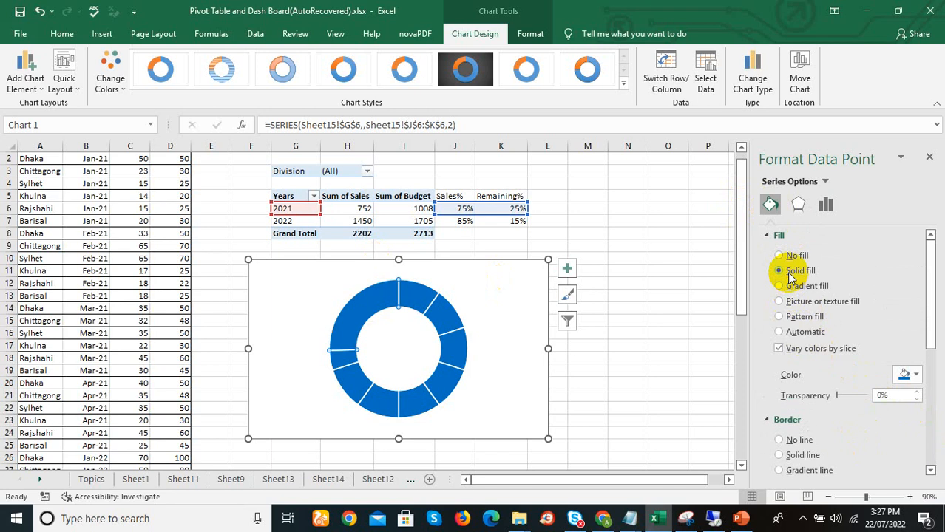
click(911, 375)
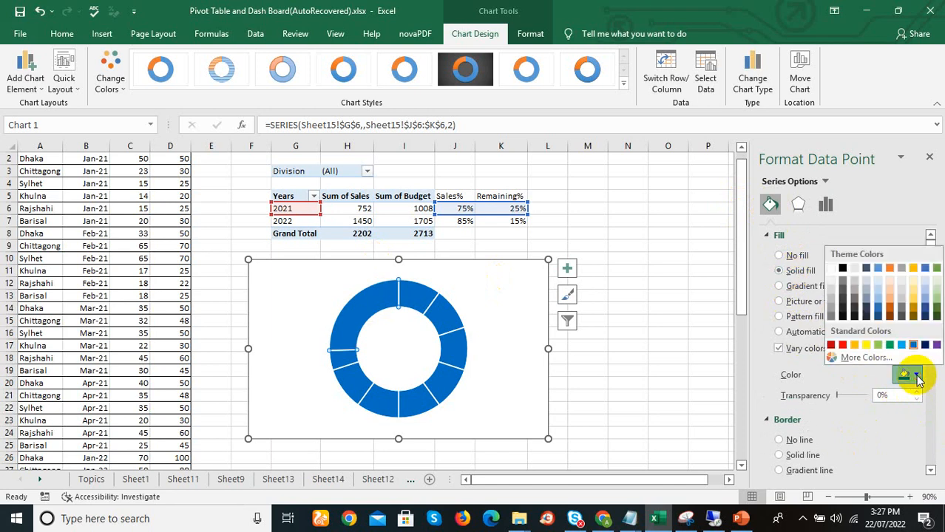
click(831, 268)
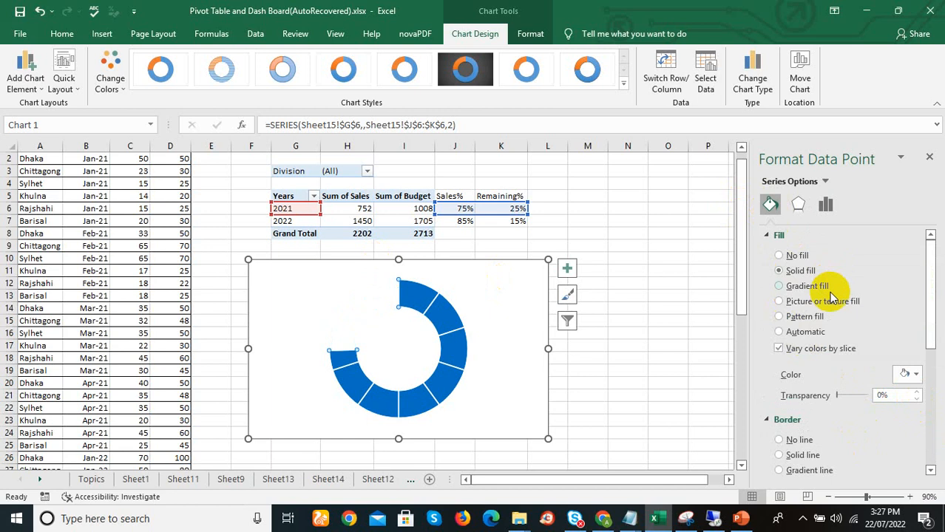
Set the Remaining% slice's fill transparency to 25% and close the formatting pane.
double_click(881, 396)
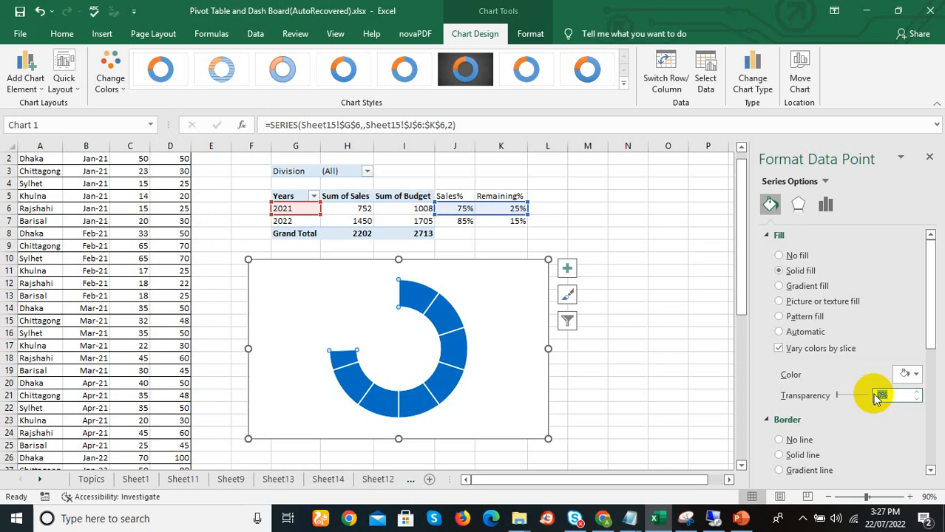
text(25)
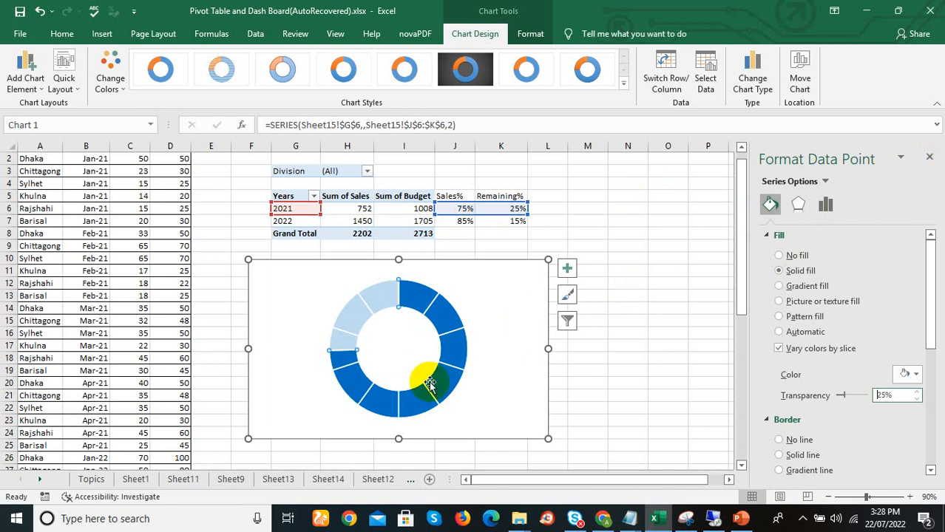
click(929, 158)
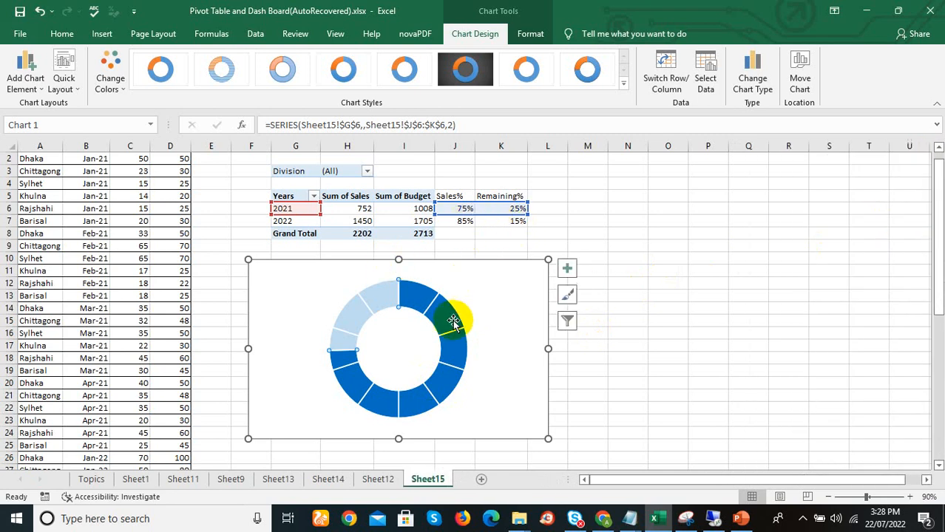
Insert a WordArt text object in a plain black style inside the doughnut chart.
mouse_move(454, 322)
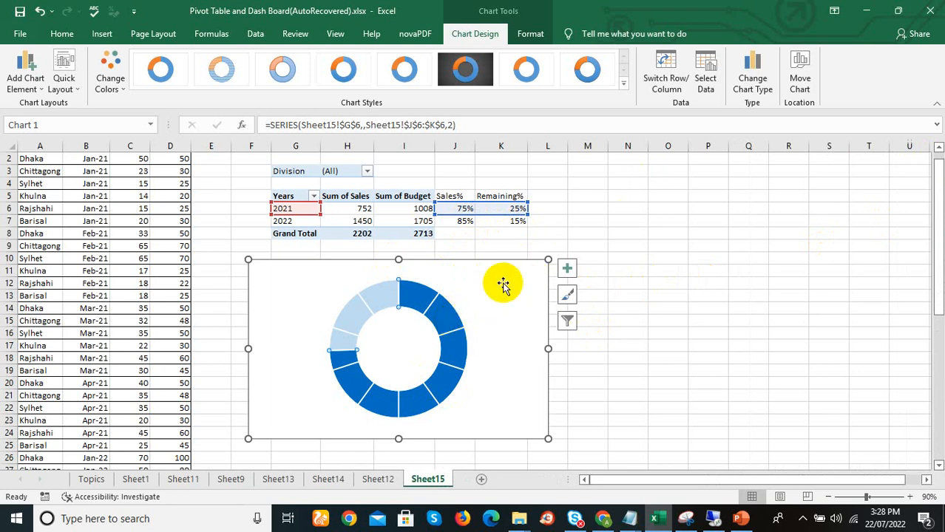
click(63, 35)
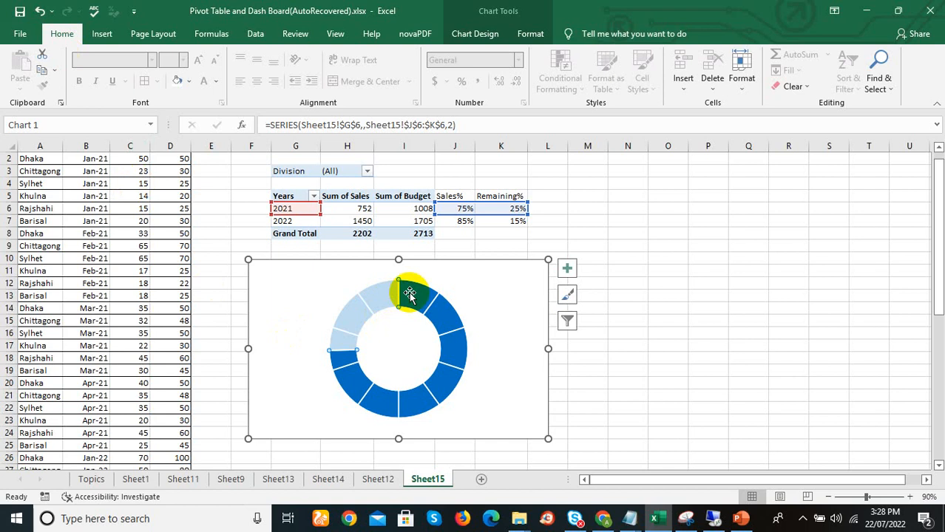
click(463, 278)
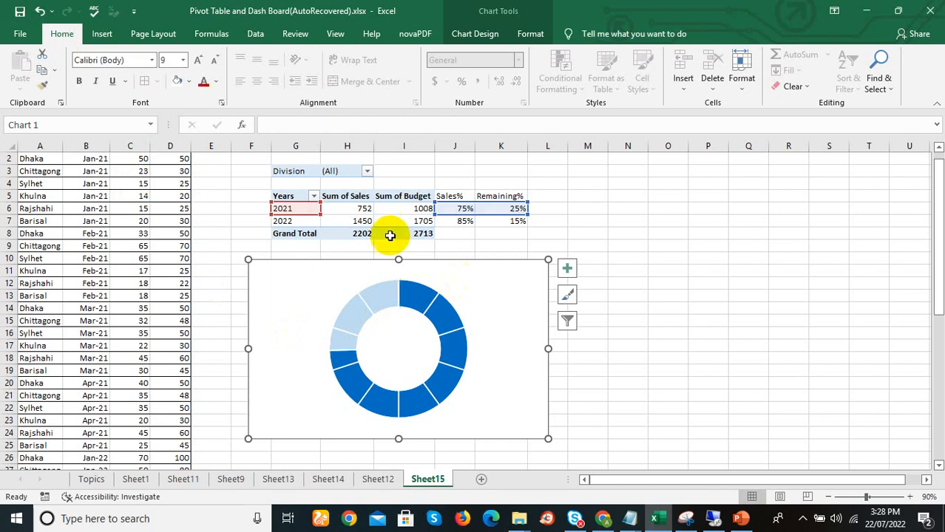
click(100, 35)
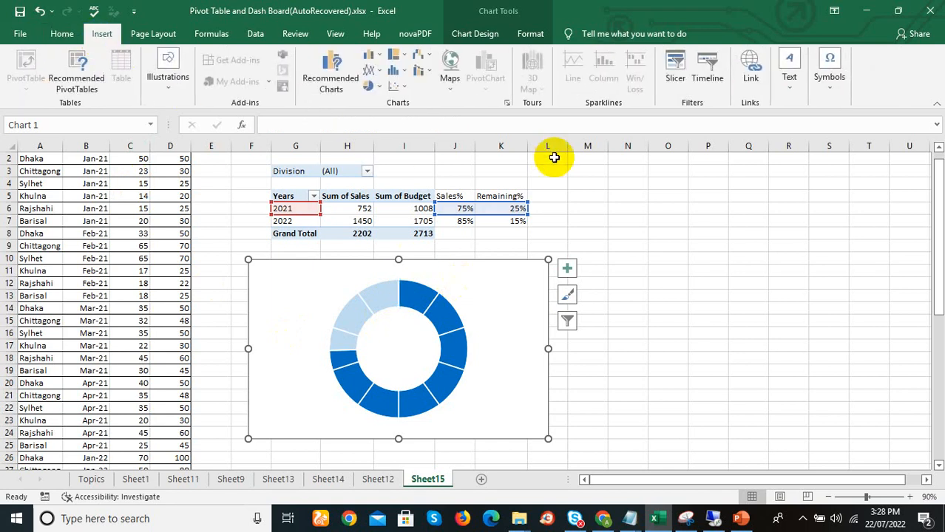
click(799, 90)
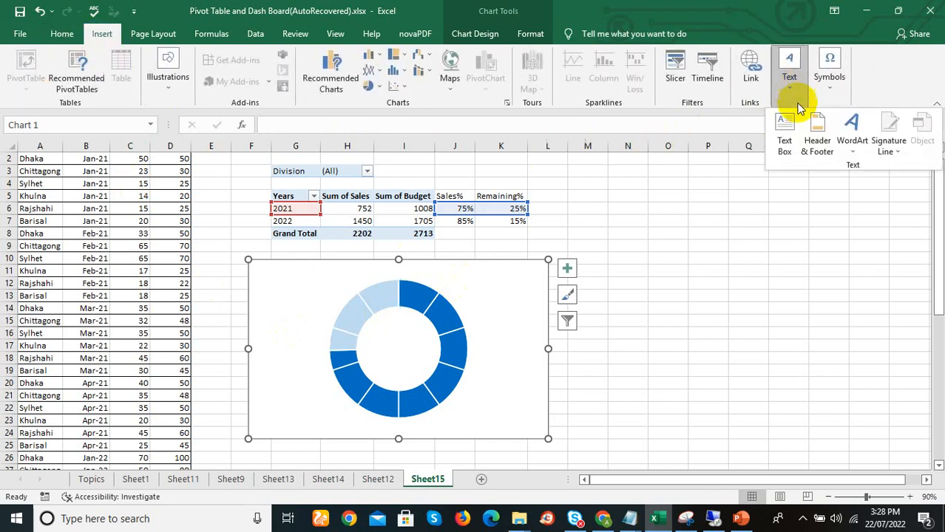
click(852, 139)
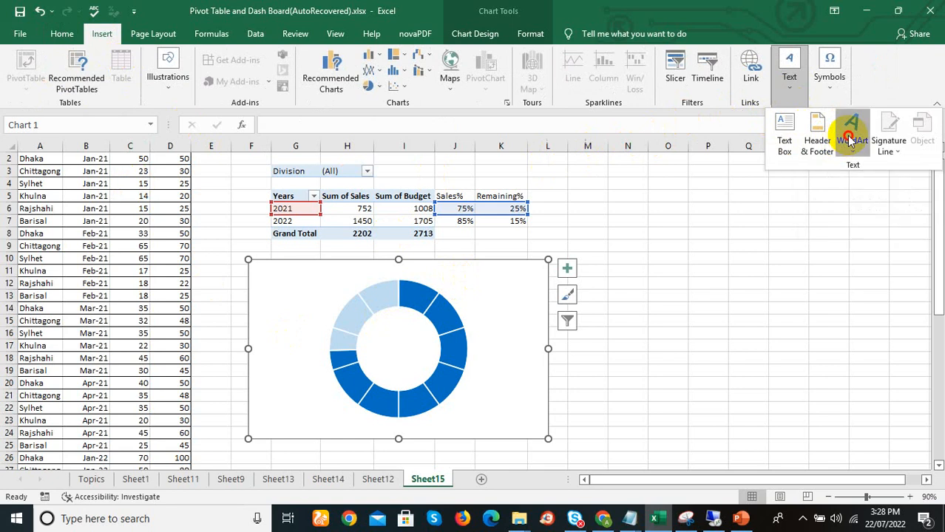
click(756, 179)
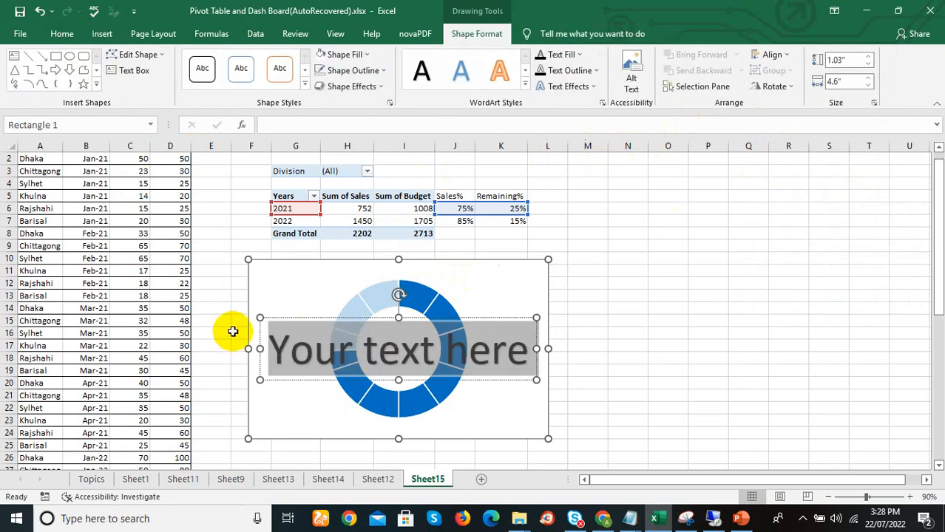
Link the WordArt text to the 2021 Sales% cell with the formula =Sheet15!$J$6.
click(287, 130)
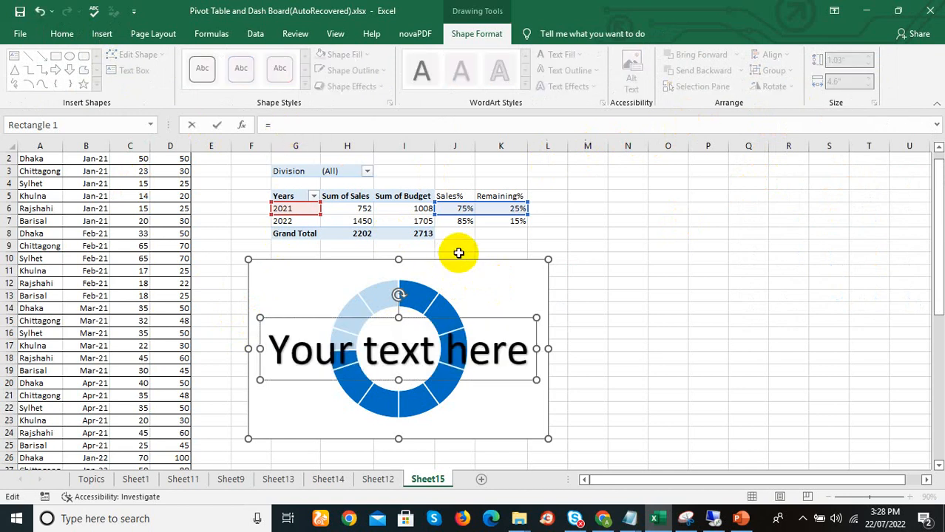
click(463, 209)
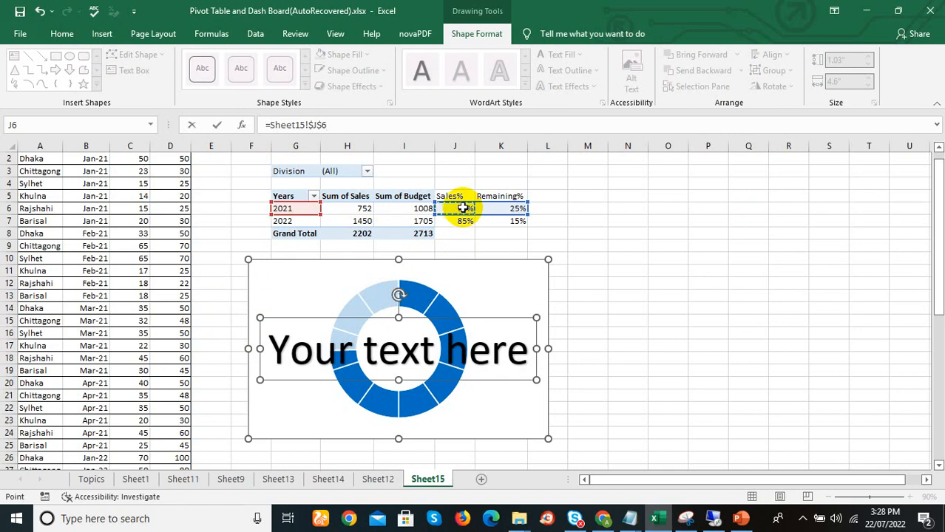
key(Return)
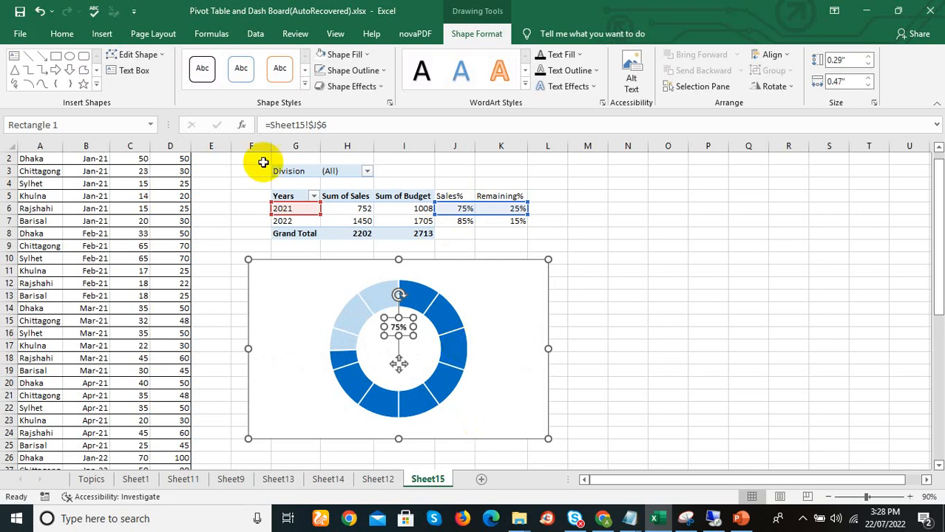
Set the font size of the linked percentage label in the doughnut to 28.
click(62, 37)
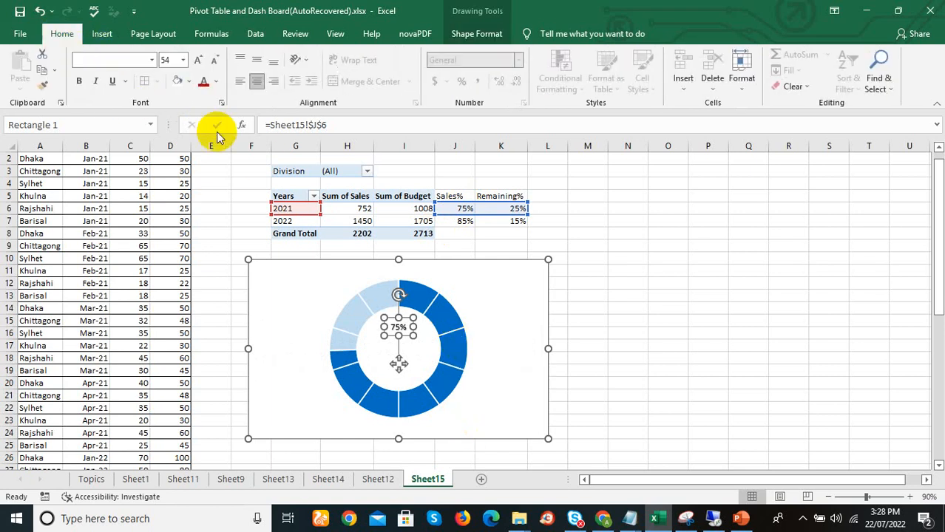
click(185, 62)
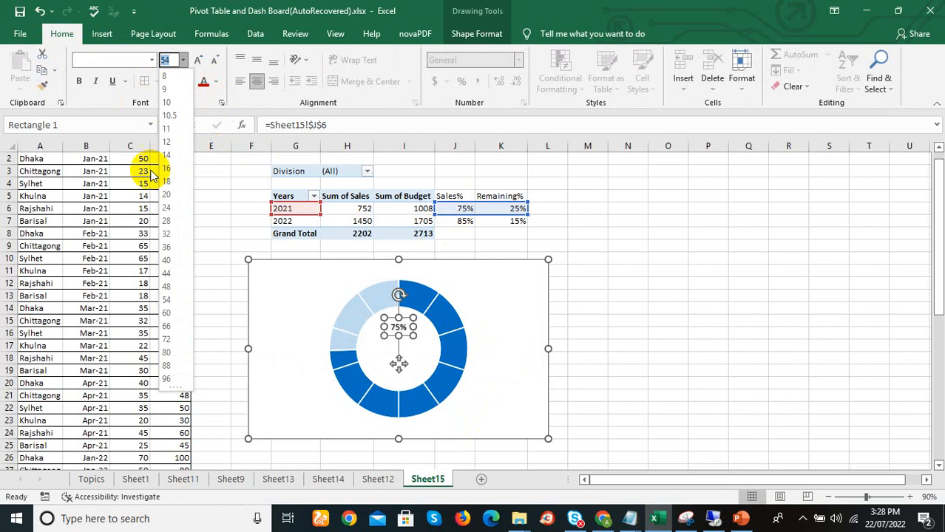
click(167, 221)
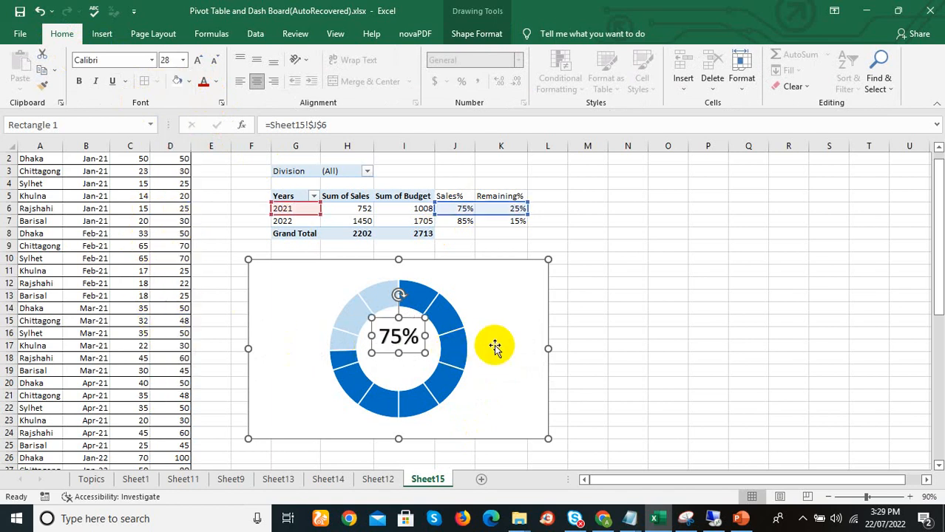
Move the linked percentage label down into the centre of the doughnut hole.
click(579, 341)
click(405, 337)
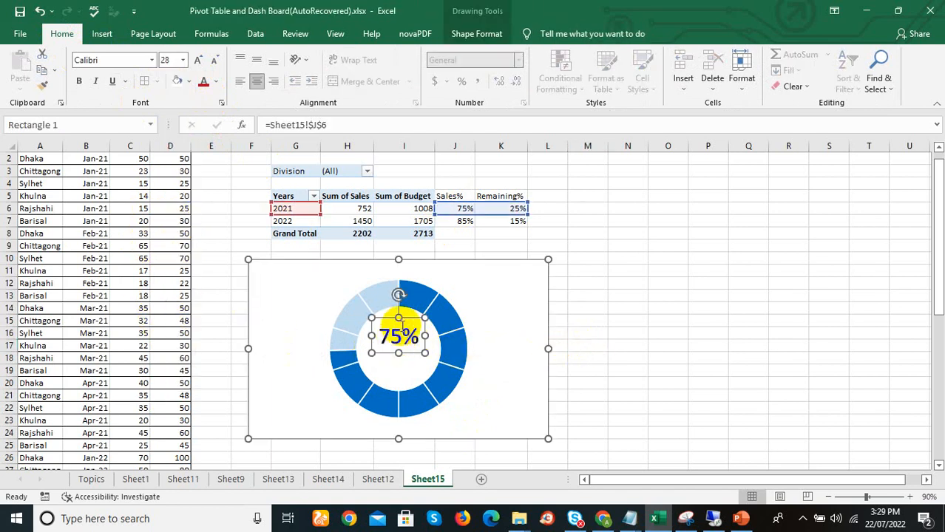
click(418, 320)
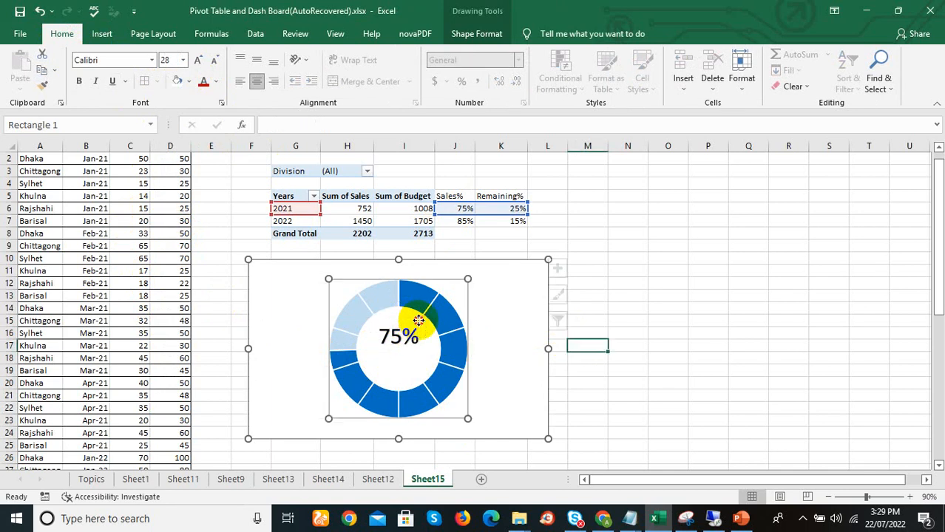
click(419, 320)
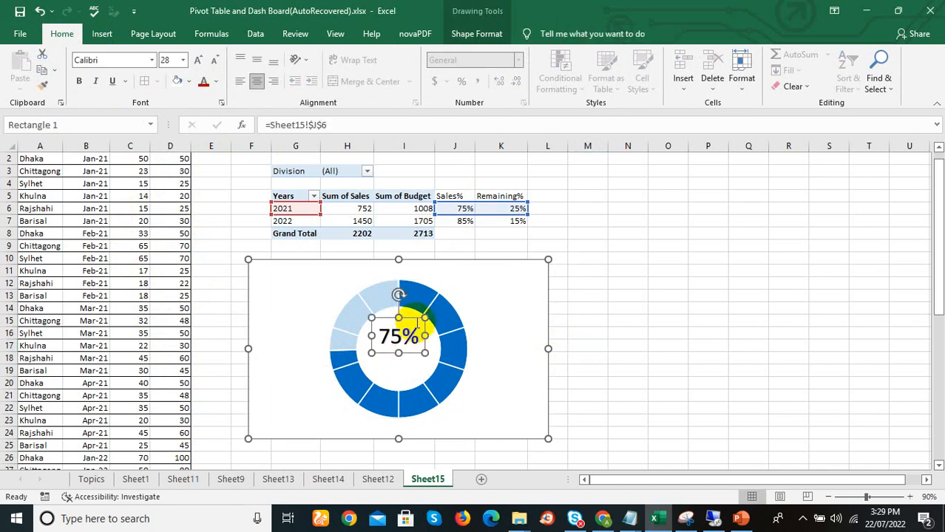
drag(418, 320, 417, 334)
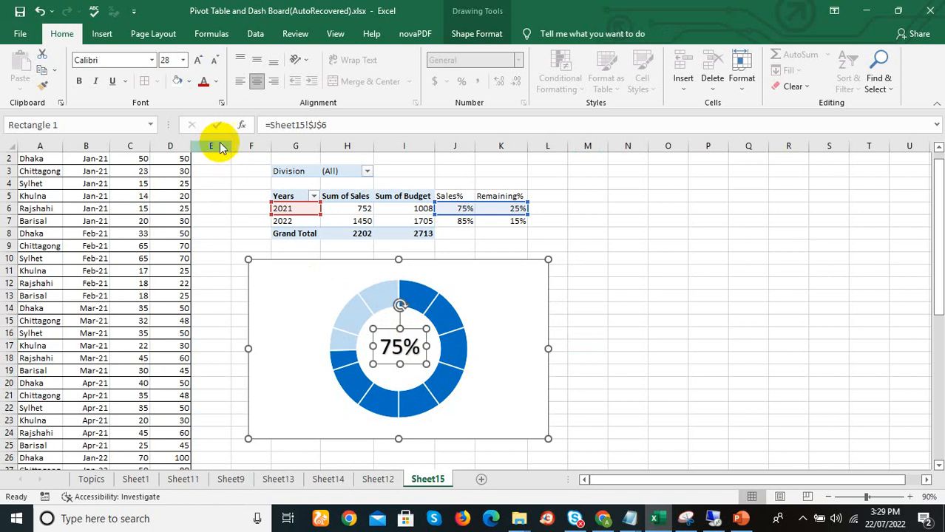
Set the font colour of the linked percentage label to the blue theme colour.
mouse_move(446, 333)
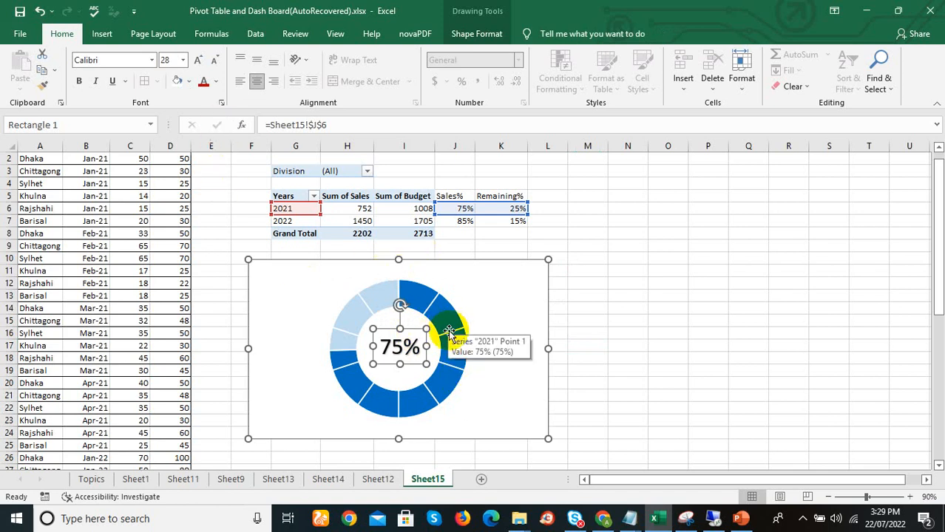
click(212, 83)
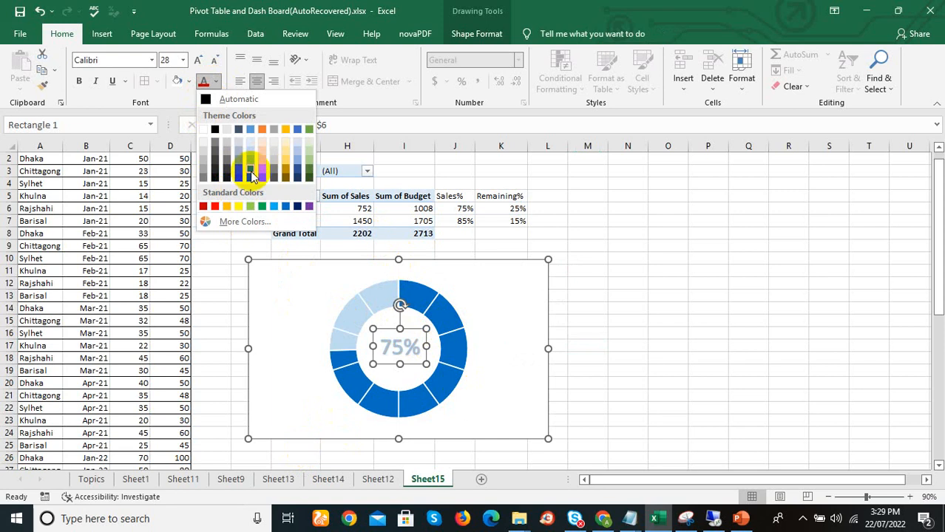
click(299, 131)
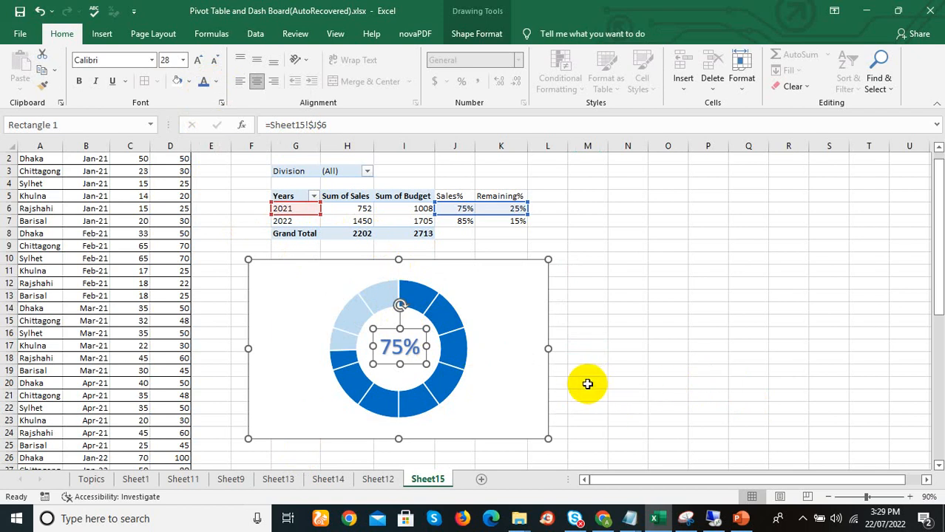
Move the doughnut chart slightly down and to the left below the pivot table, and deselect it.
click(510, 362)
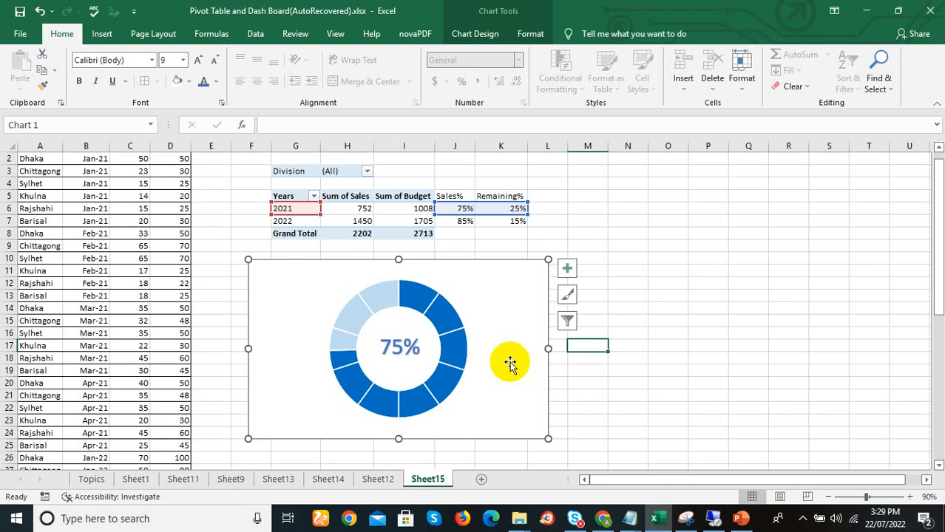
mouse_move(507, 359)
mouse_down()
mouse_move(519, 386)
mouse_move(525, 352)
mouse_move(509, 349)
mouse_move(506, 369)
mouse_up()
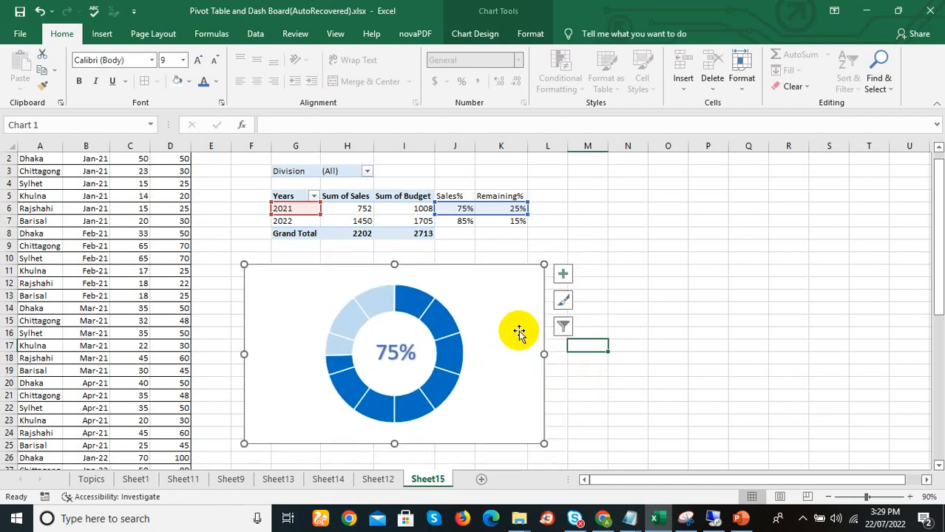
click(621, 305)
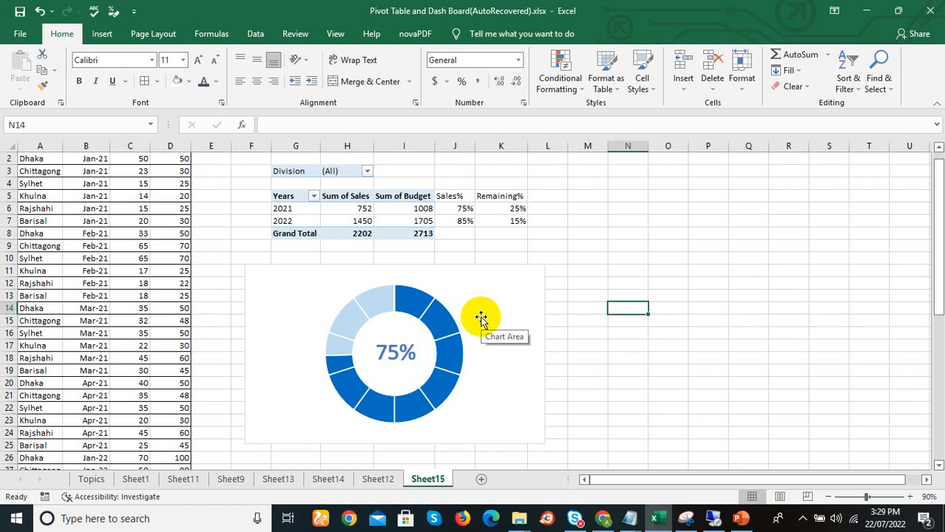
mouse_move(344, 333)
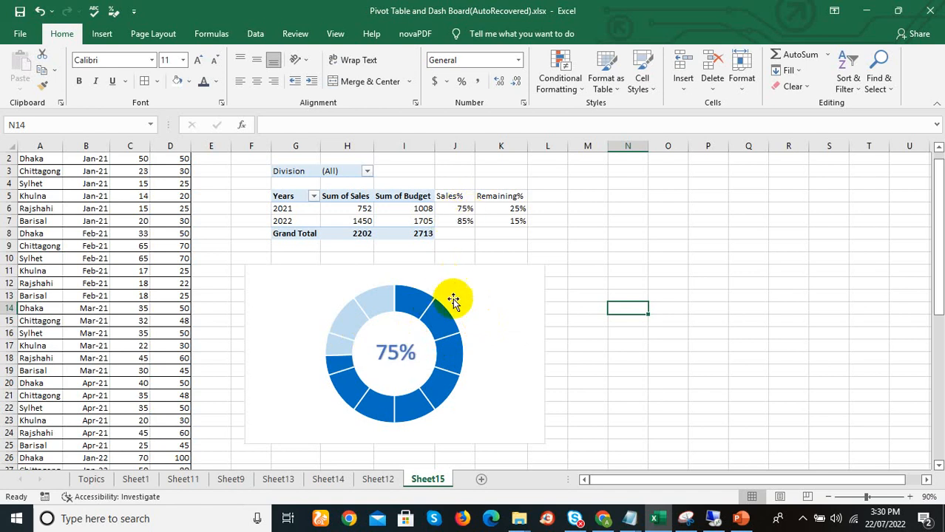
Duplicate the doughnut chart and place the copy beside the original, starting around column M, row 10.
click(478, 296)
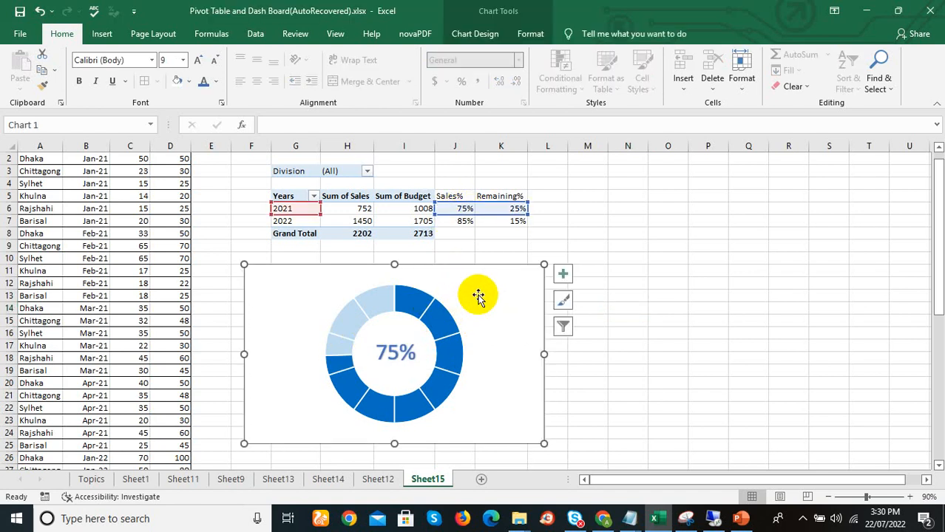
click(624, 285)
key(ctrl+v)
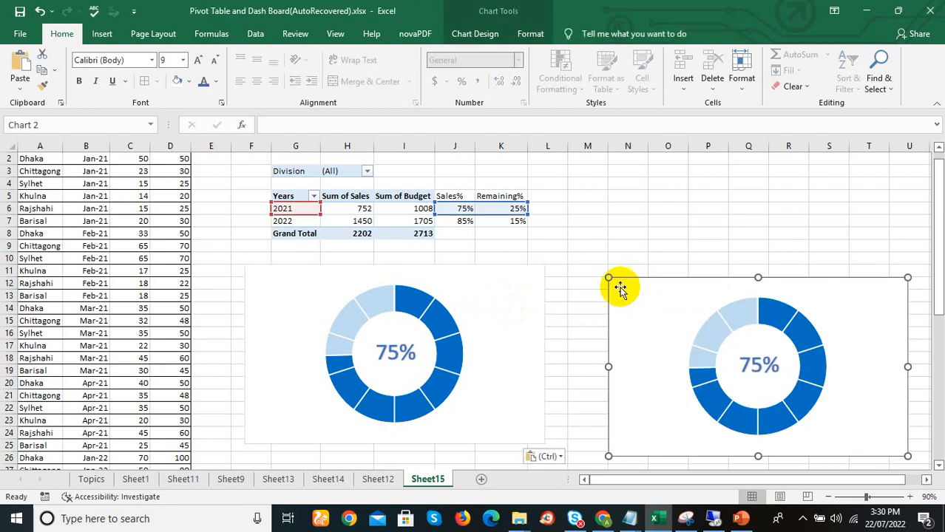
drag(643, 292, 601, 272)
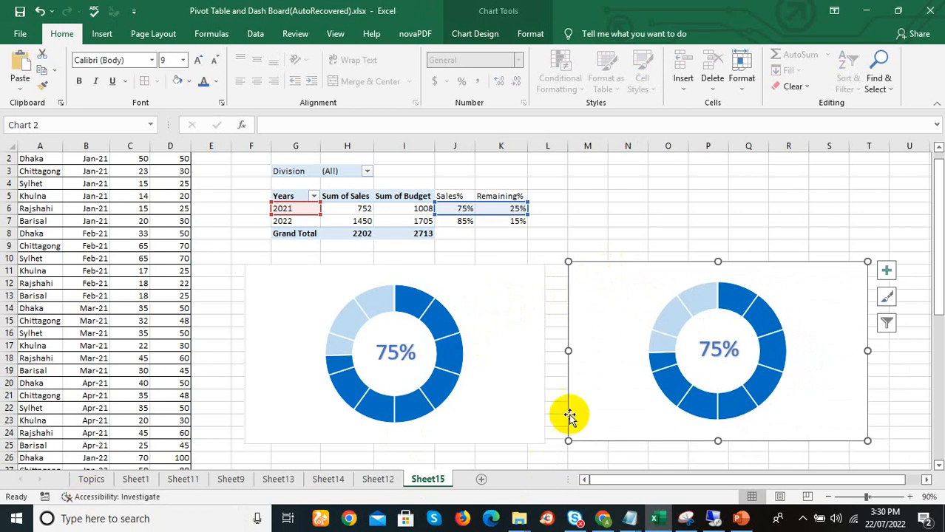
click(763, 388)
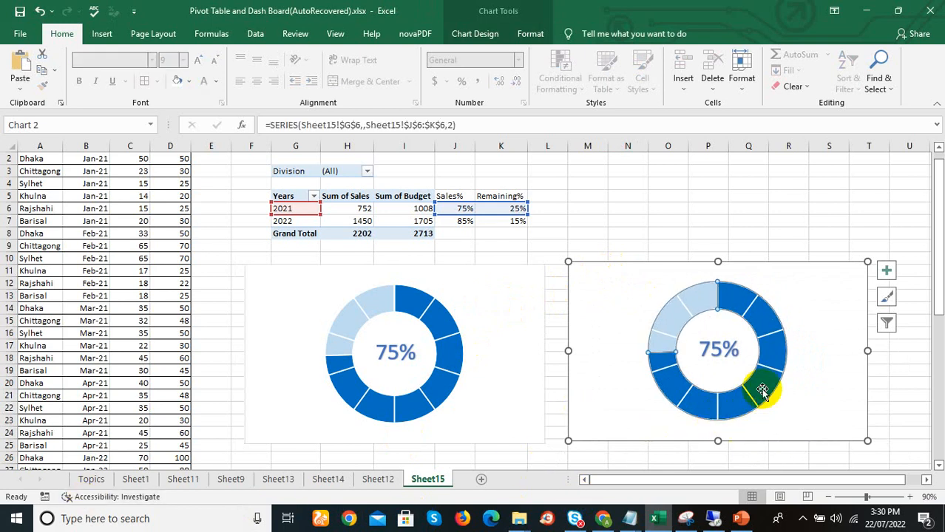
double_click(762, 391)
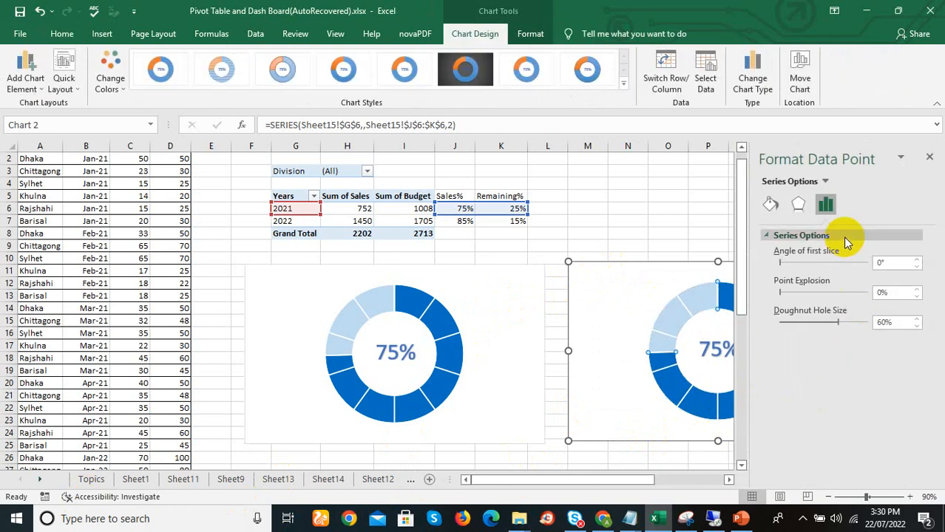
click(826, 182)
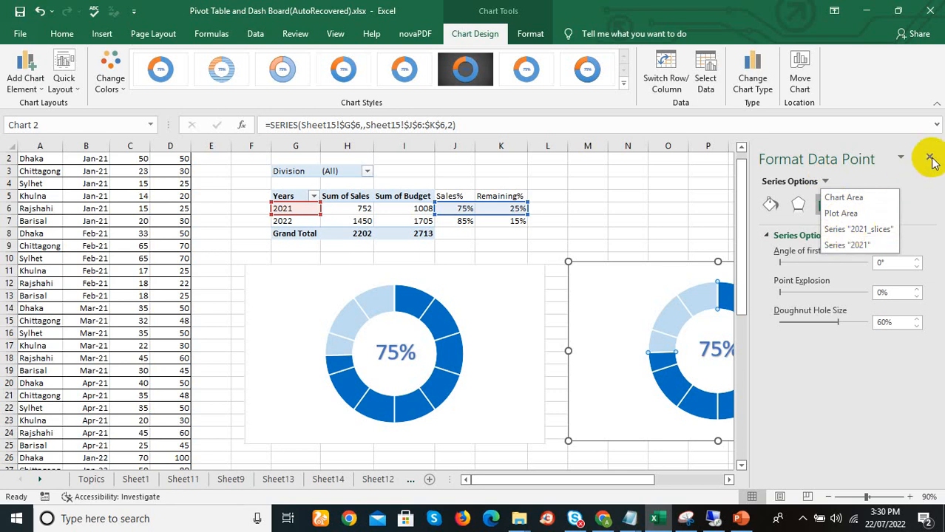
click(862, 234)
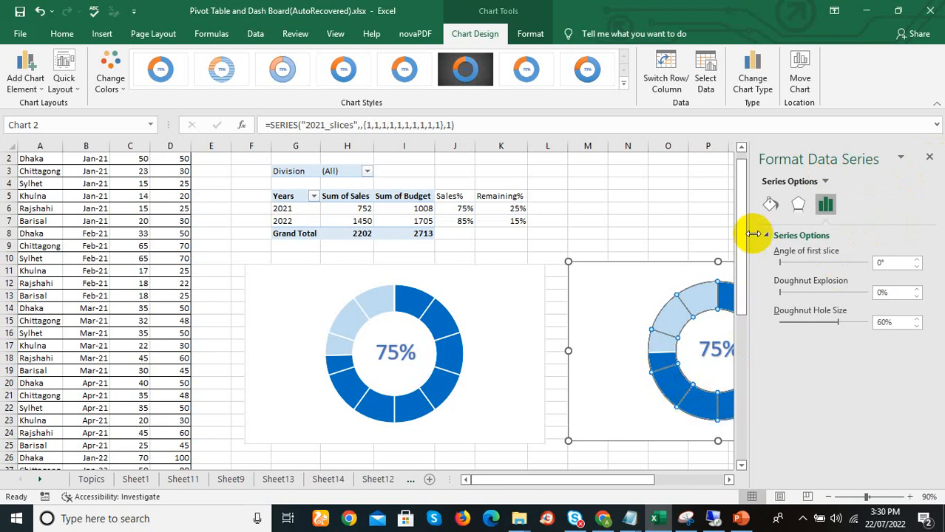
click(769, 209)
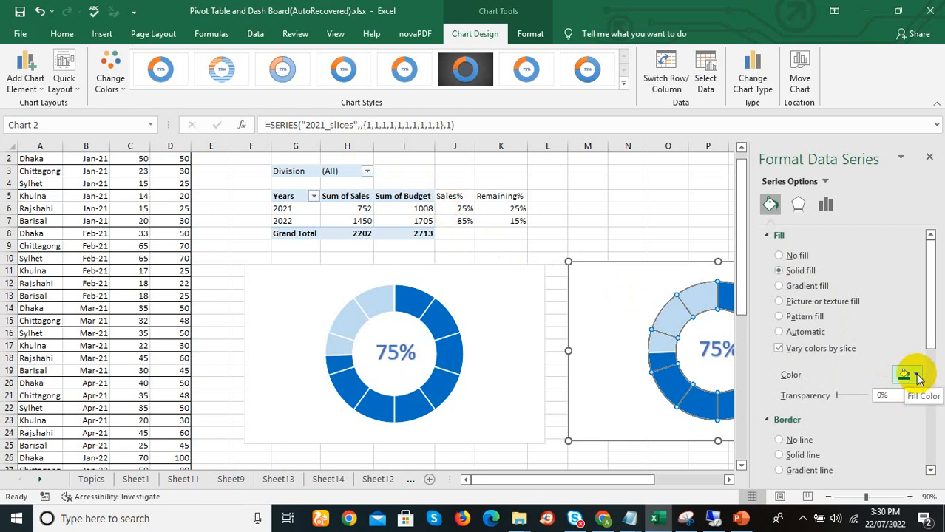
click(929, 162)
click(715, 207)
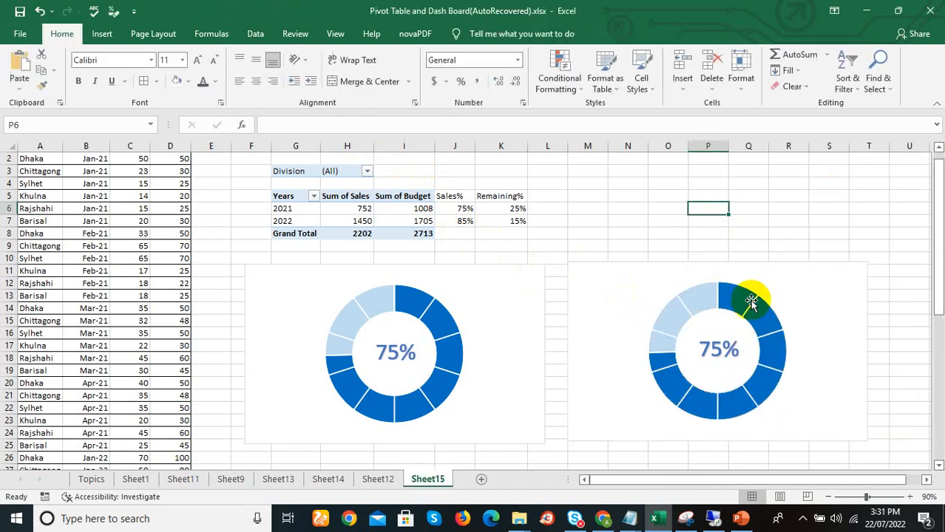
Set the solid fill of the "2021_slices" series in the copied doughnut to the standard dark red and close the formatting pane.
click(802, 335)
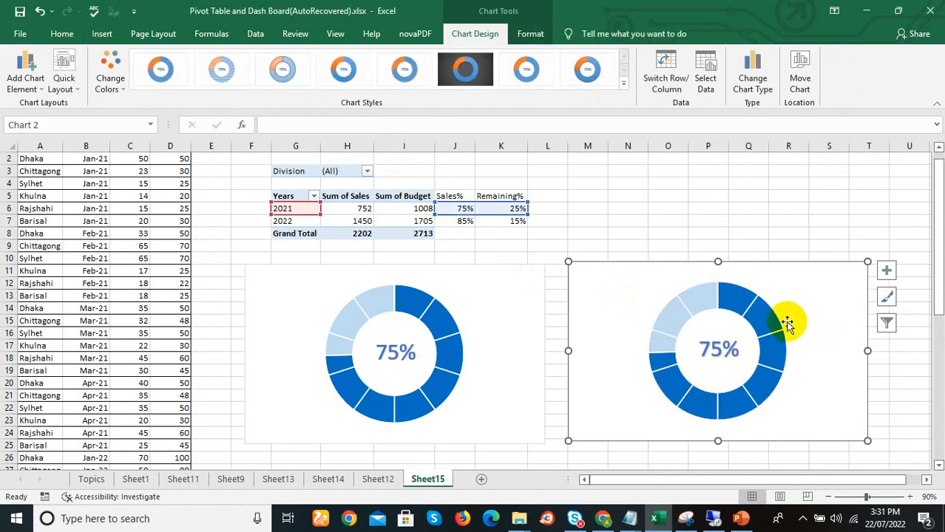
double_click(794, 303)
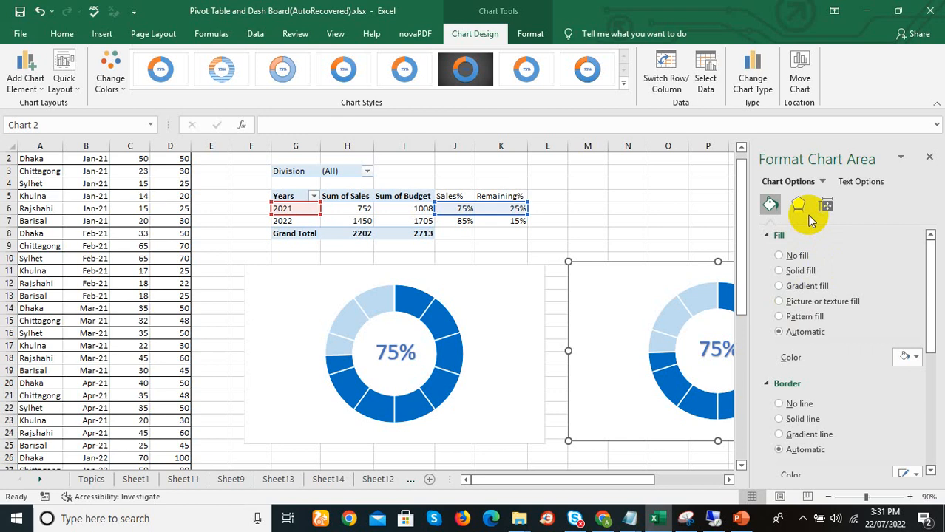
click(820, 183)
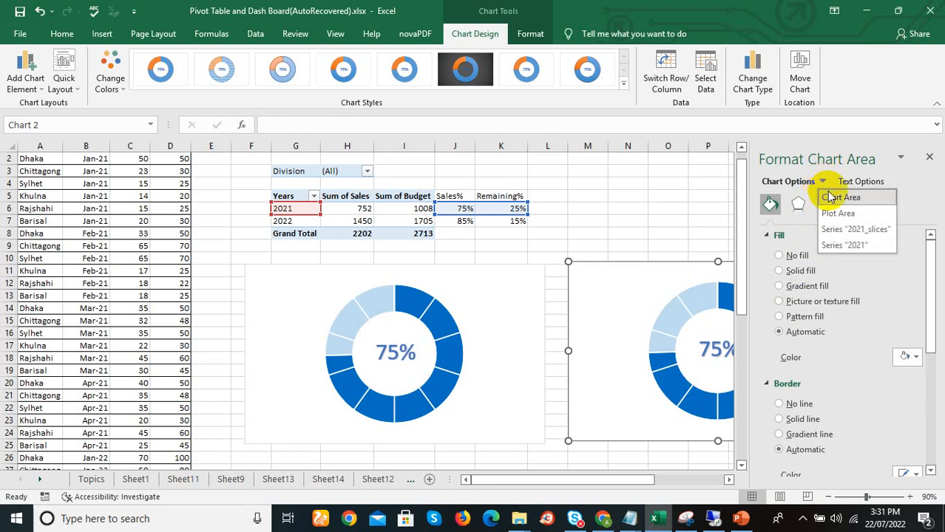
click(834, 229)
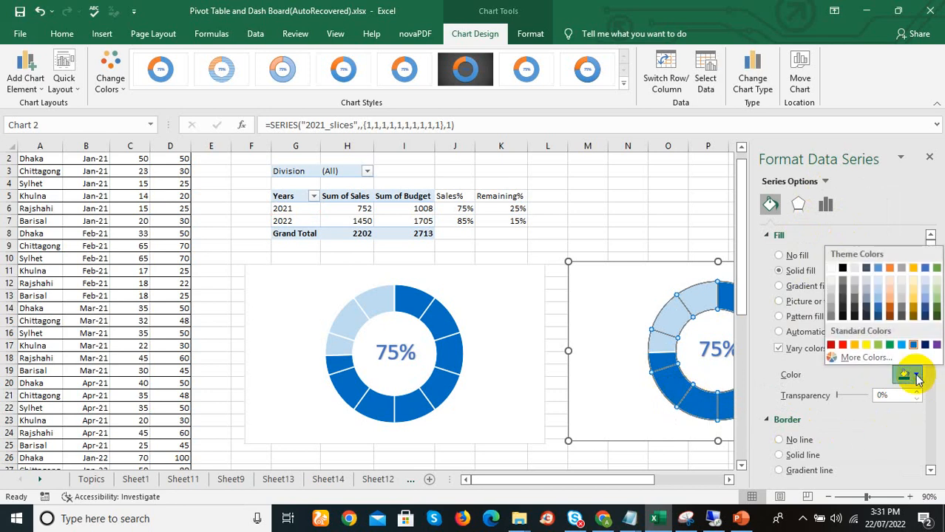
click(831, 345)
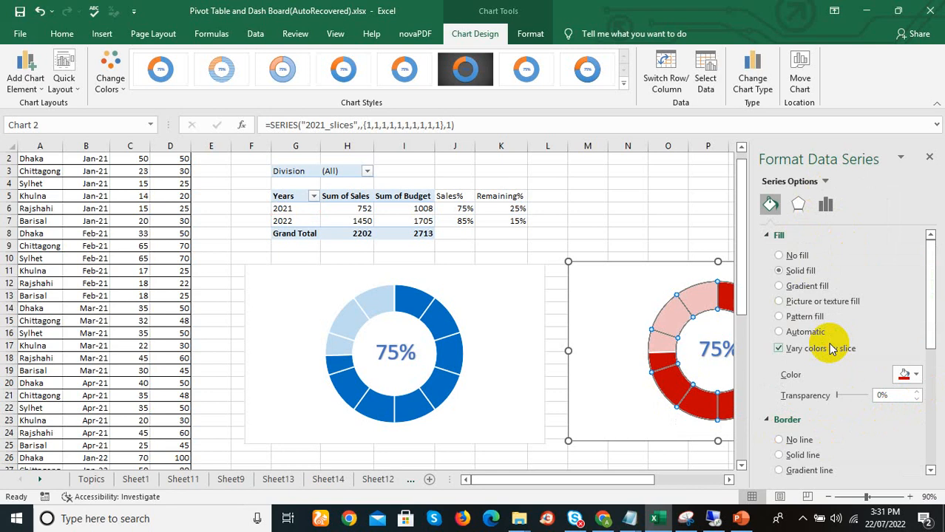
click(929, 160)
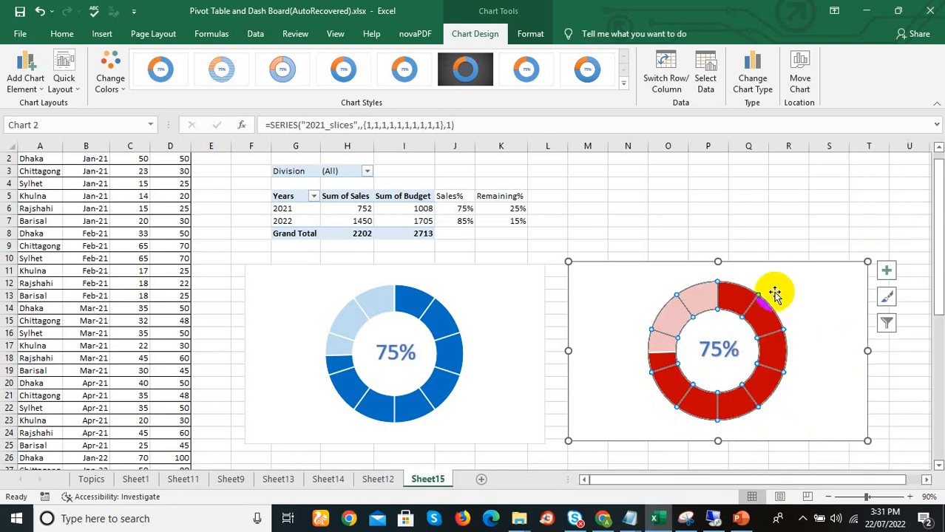
Edit the 2021 series in the copied chart's data source and set its series name to =Sheet15!$G$7.
click(801, 303)
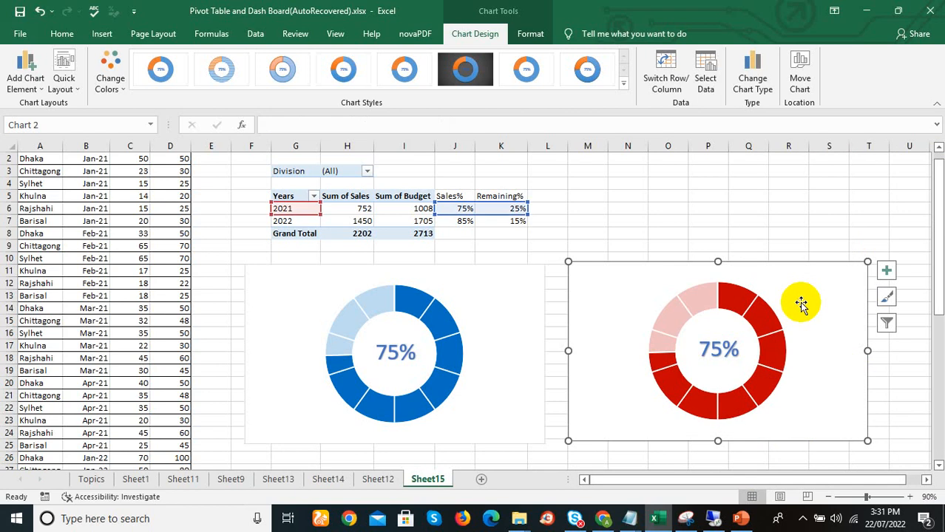
right_click(801, 303)
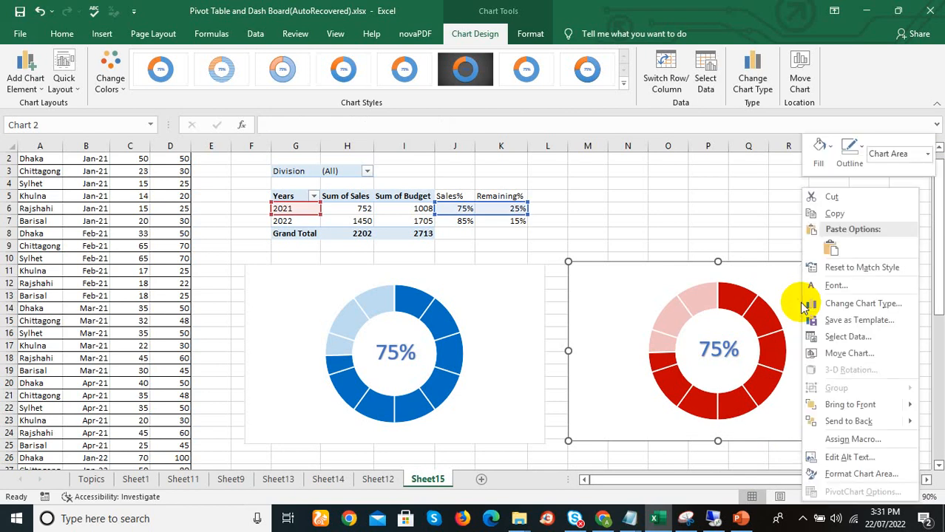
click(828, 338)
click(529, 255)
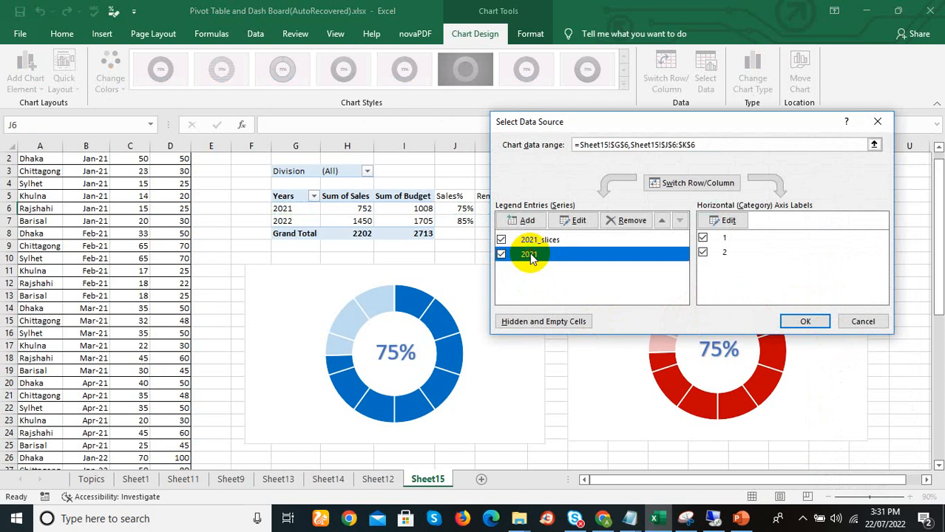
click(578, 222)
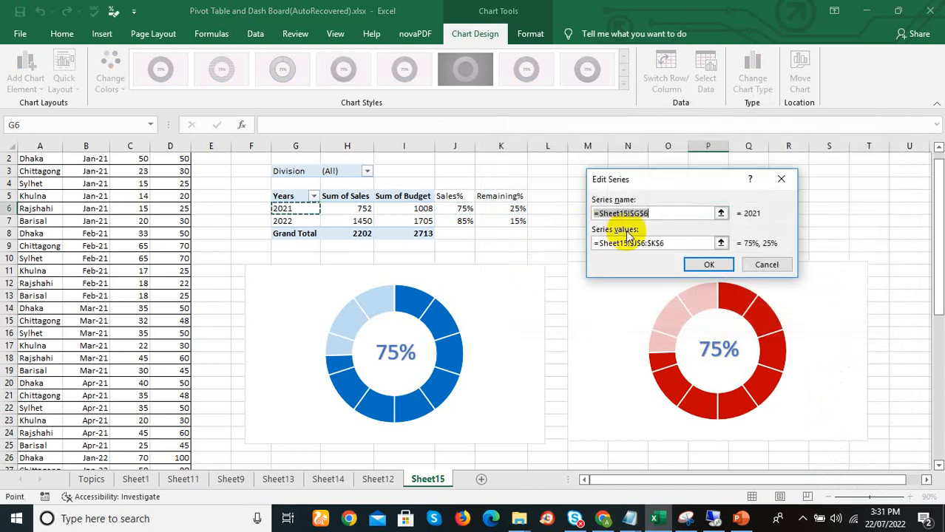
click(721, 213)
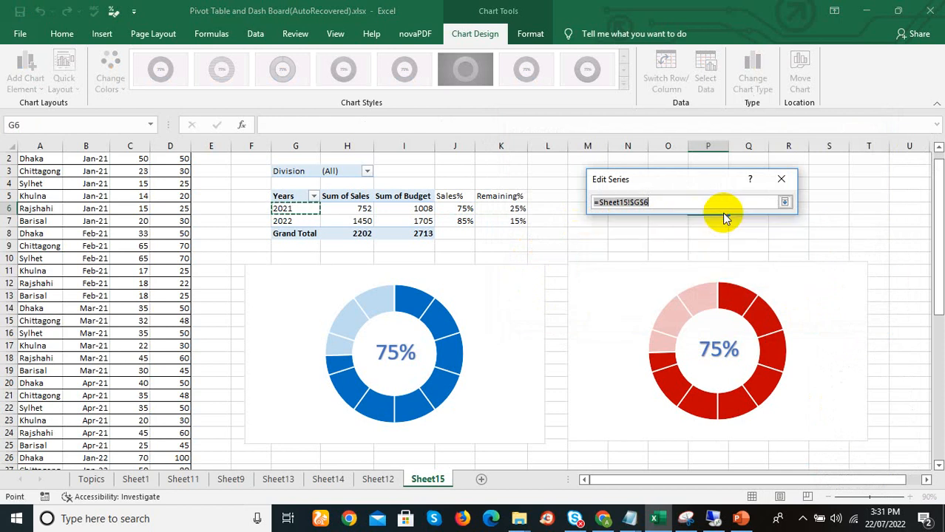
click(284, 220)
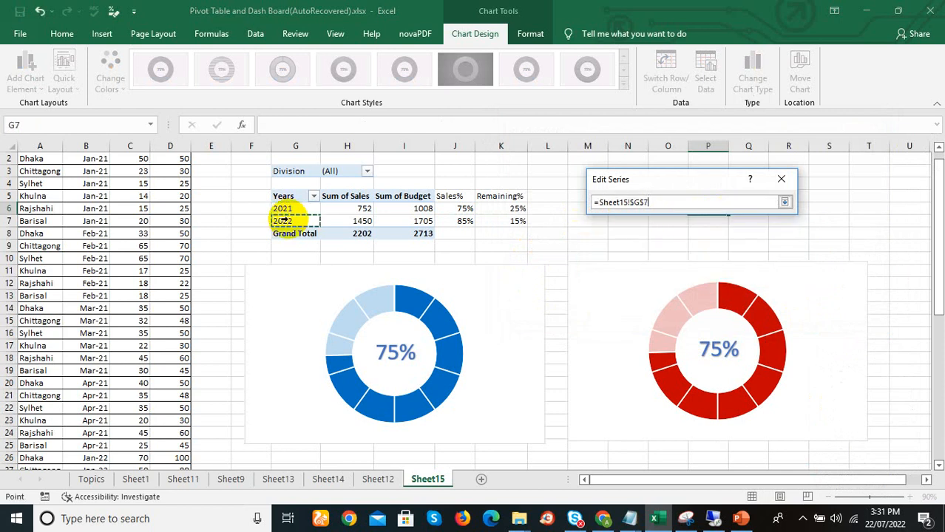
click(784, 201)
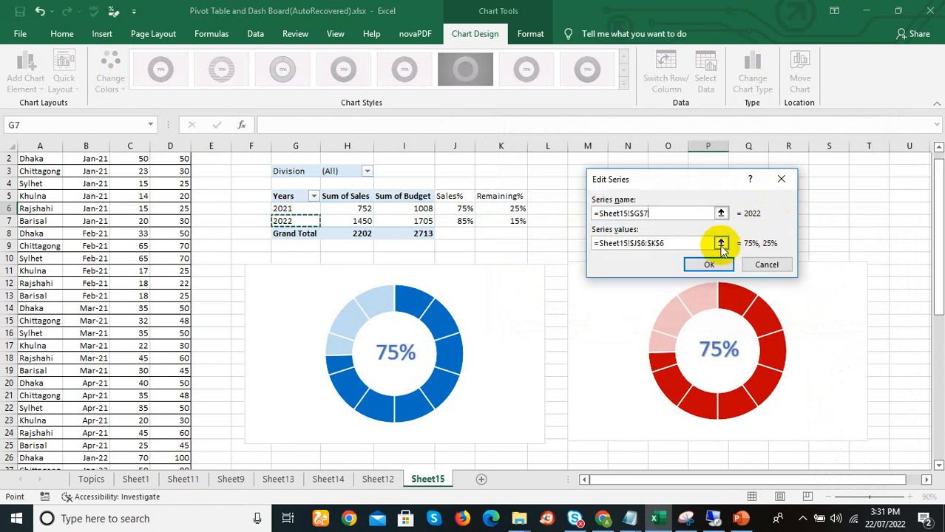
Set the edited series' values to =Sheet15!$J$7:$K$7 and confirm the series changes.
click(721, 244)
drag(465, 221, 512, 222)
click(784, 202)
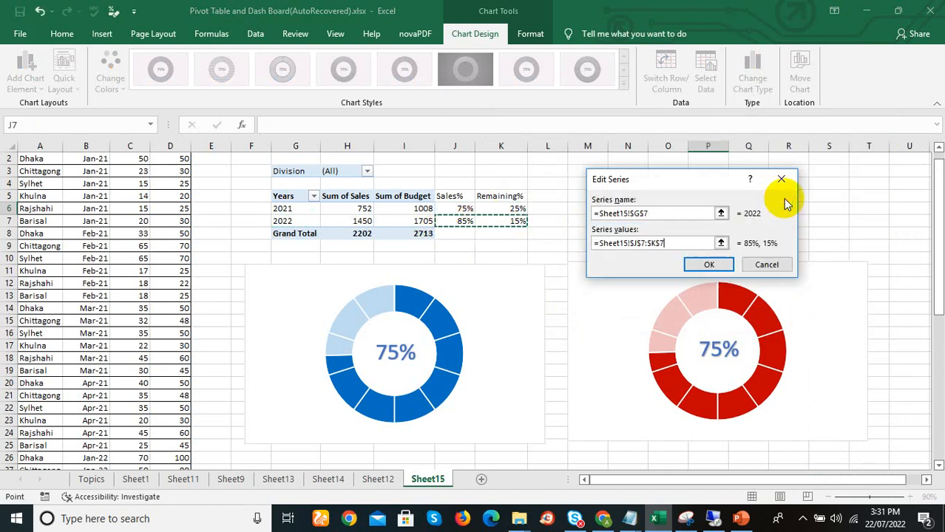
click(711, 265)
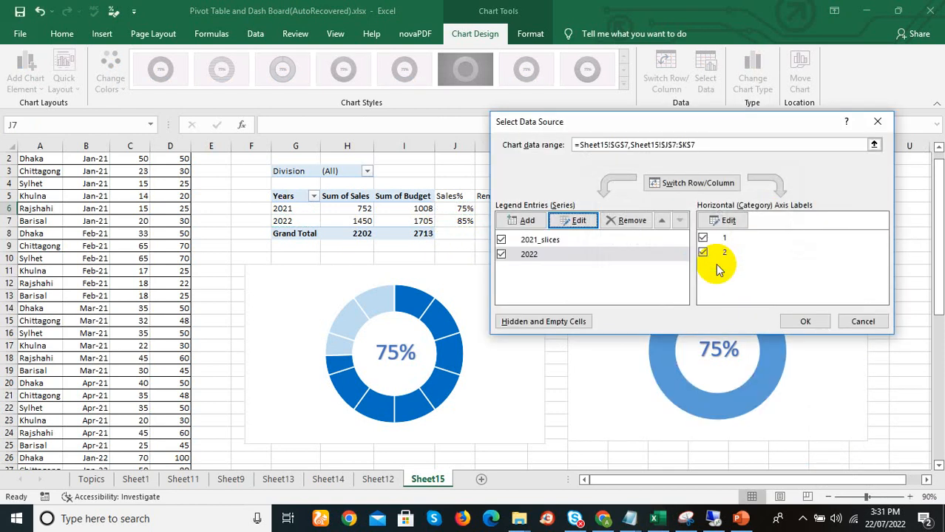
Apply the data source changes, set the 2022 series' larger sales slice to no fill, and close the formatting pane.
click(790, 321)
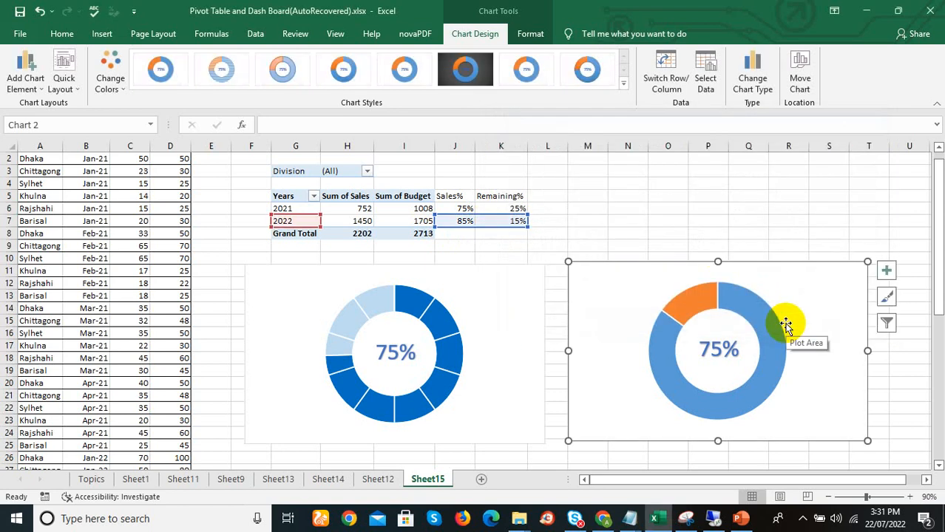
click(766, 353)
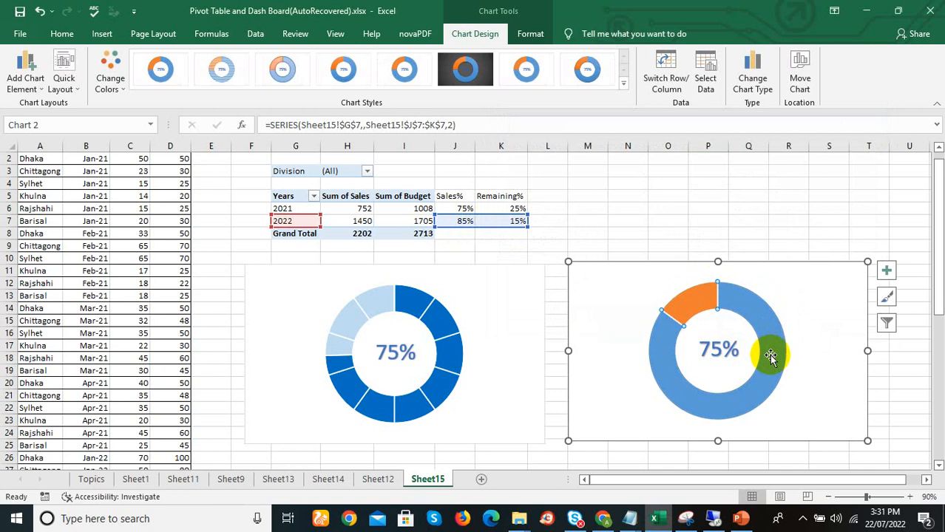
right_click(770, 356)
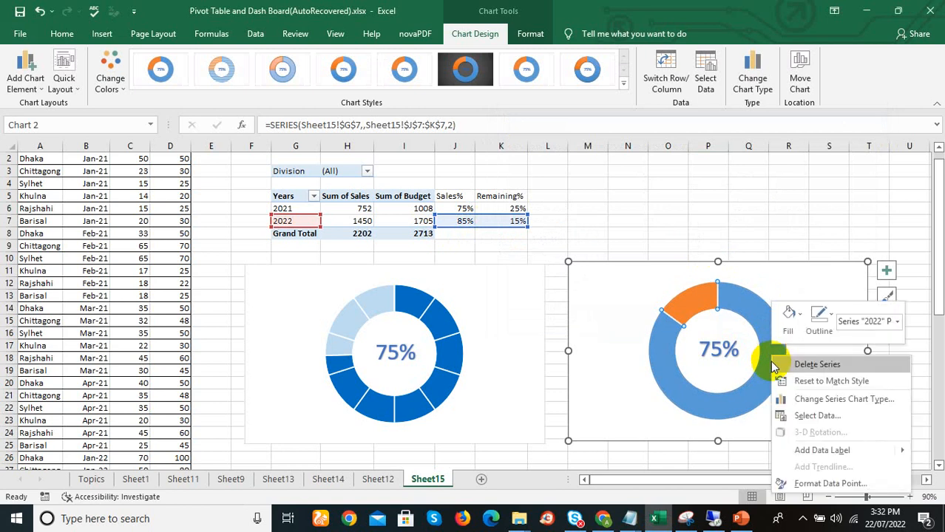
click(812, 485)
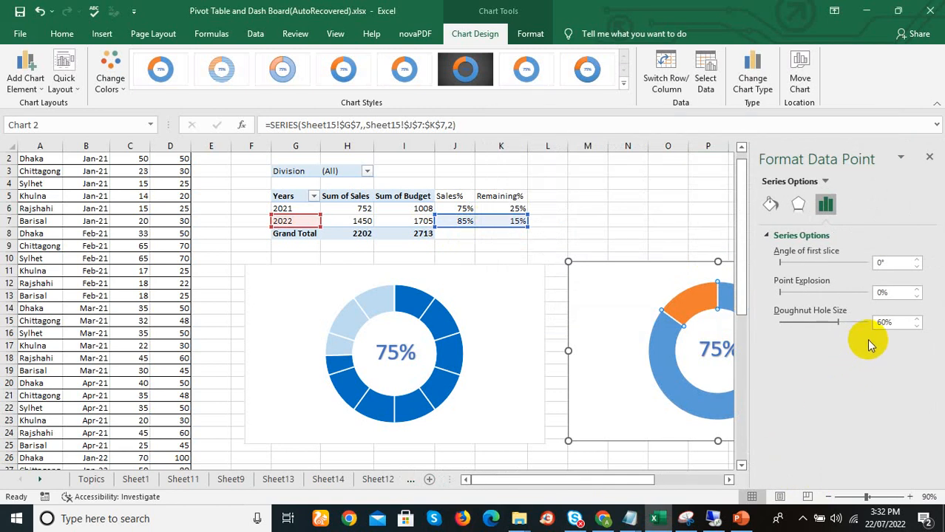
click(770, 207)
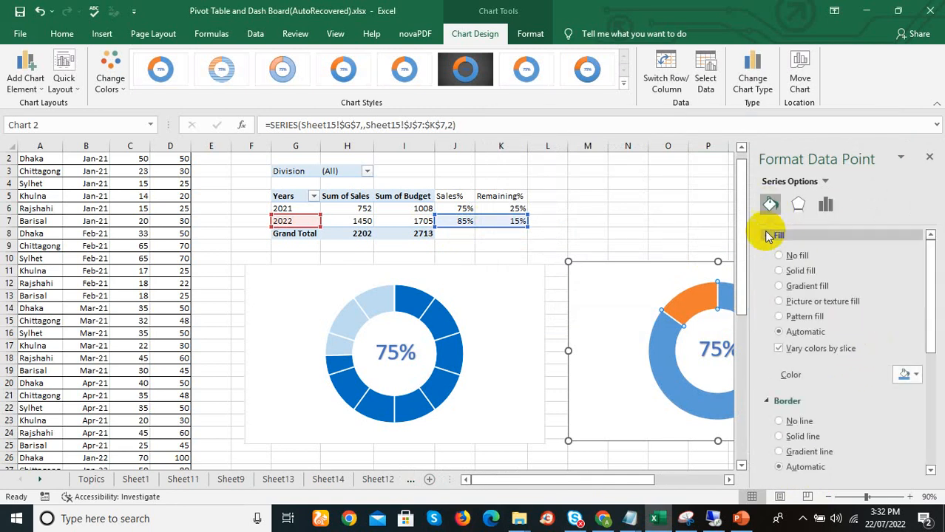
click(780, 258)
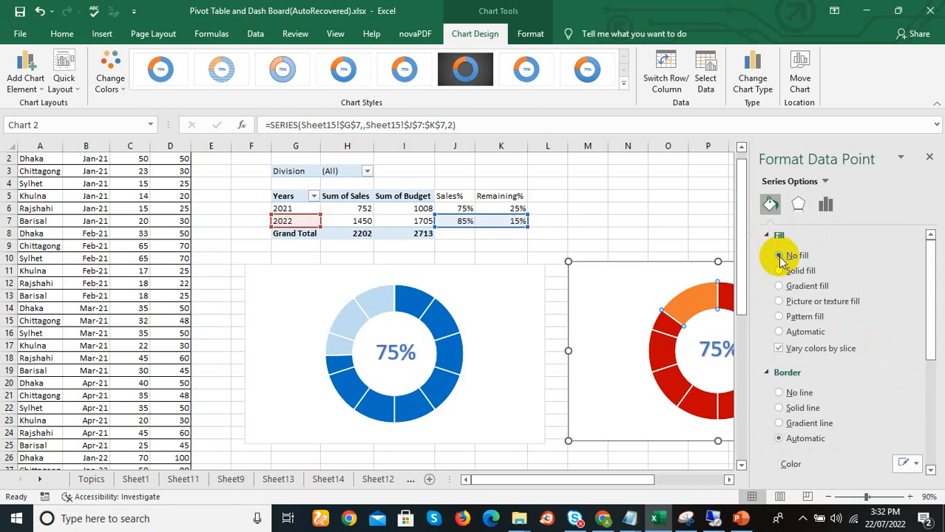
click(716, 305)
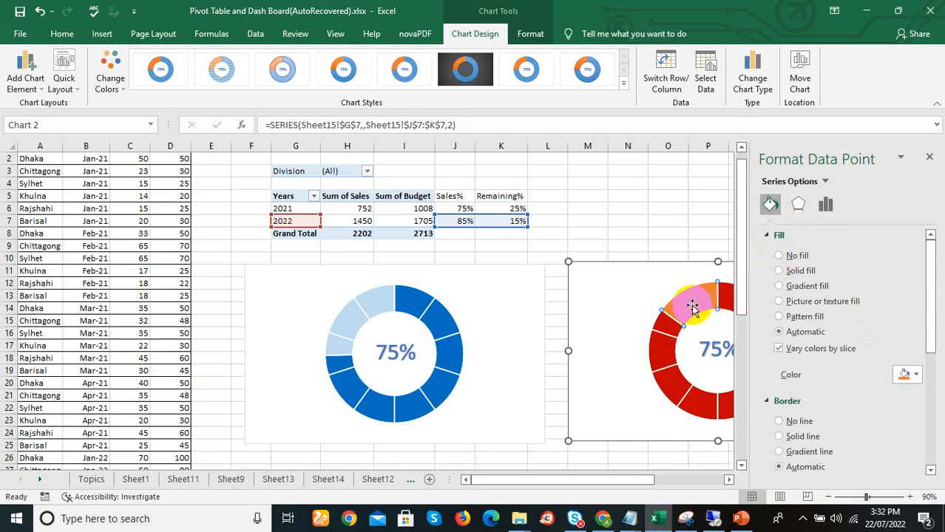
click(929, 157)
click(750, 219)
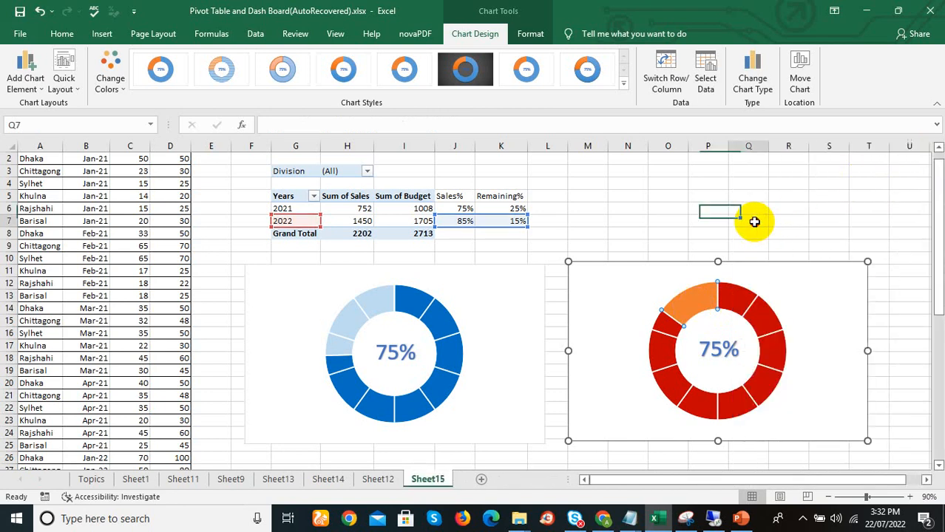
Change the fill of the orange remaining-percentage slice in the 2022 series to a solid fill.
click(691, 307)
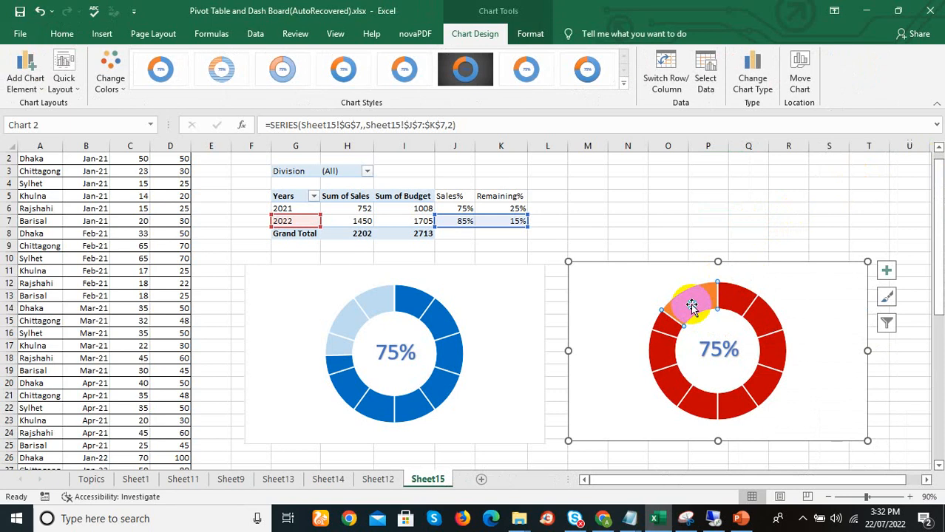
right_click(691, 307)
click(734, 429)
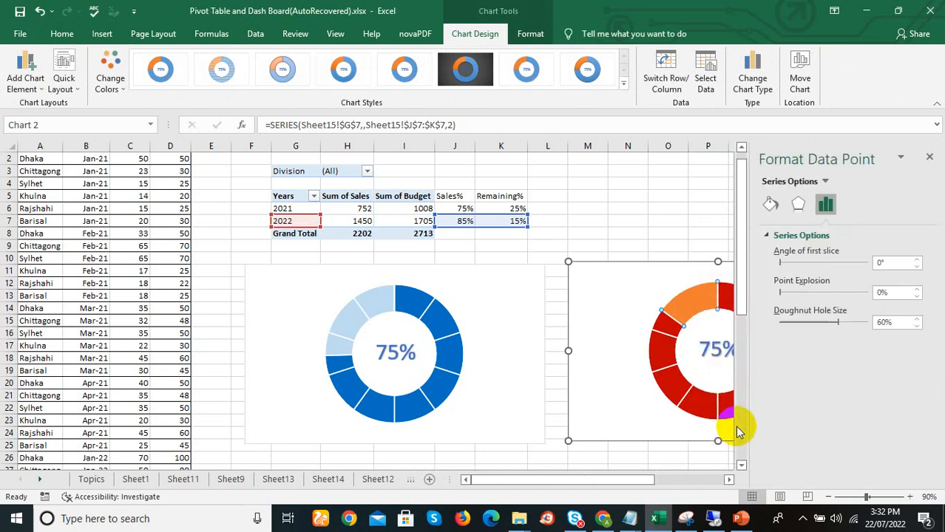
click(771, 204)
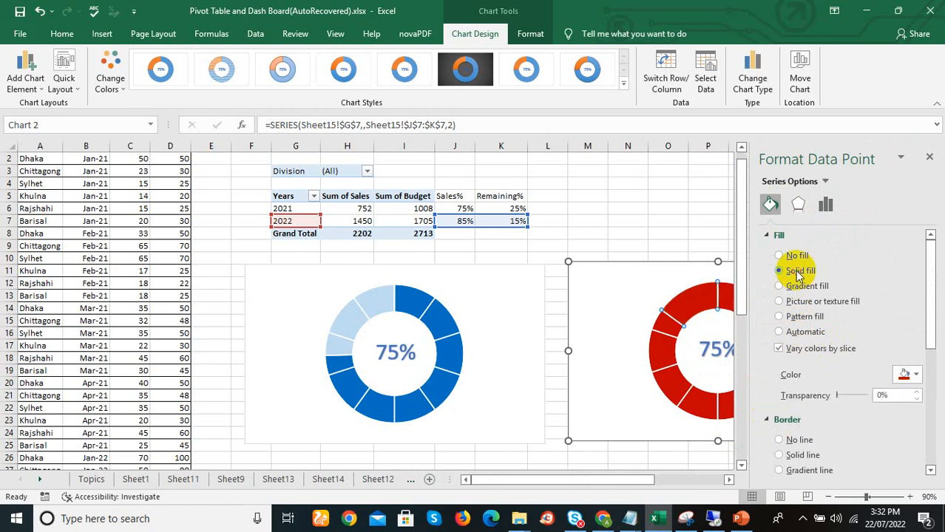
Fill the red doughnut chart's remaining-percentage slice with solid white at 25% transparency and close the formatting pane.
click(917, 376)
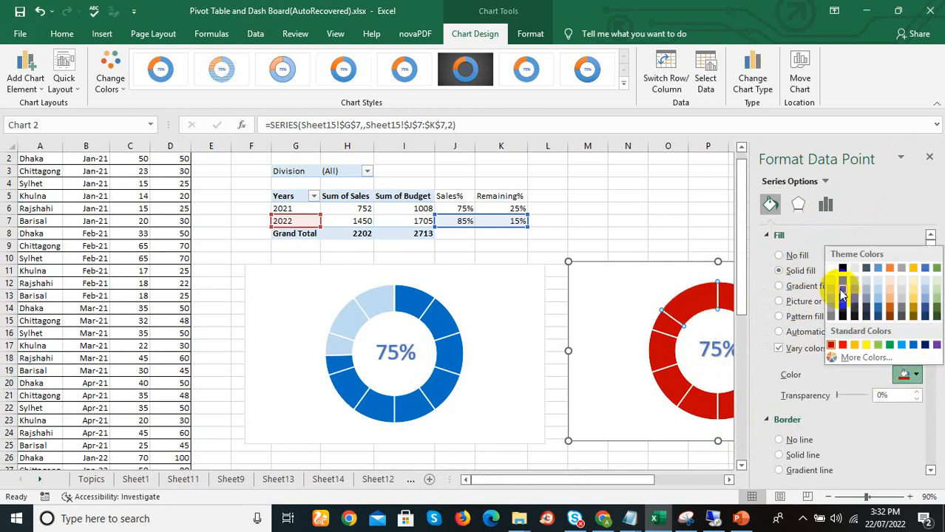
click(831, 268)
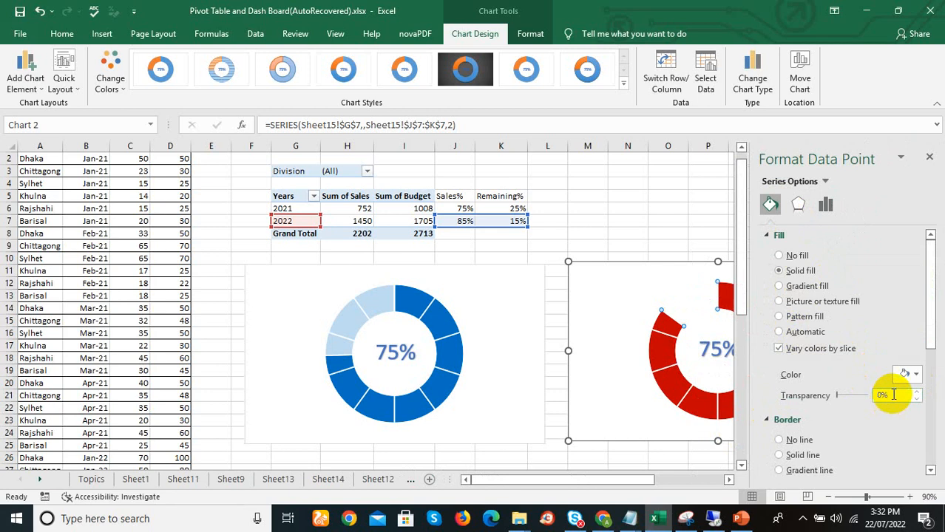
drag(896, 393, 875, 393)
text(2)
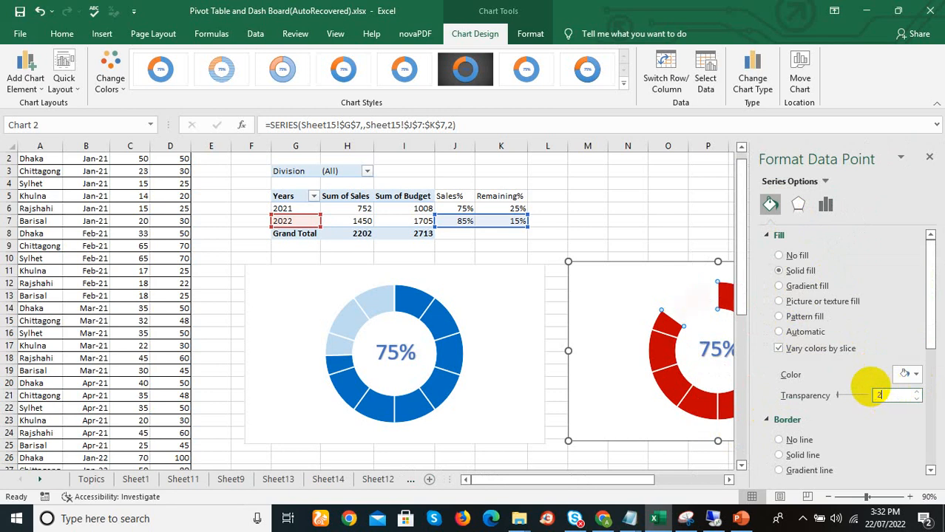
text(5)
key(Return)
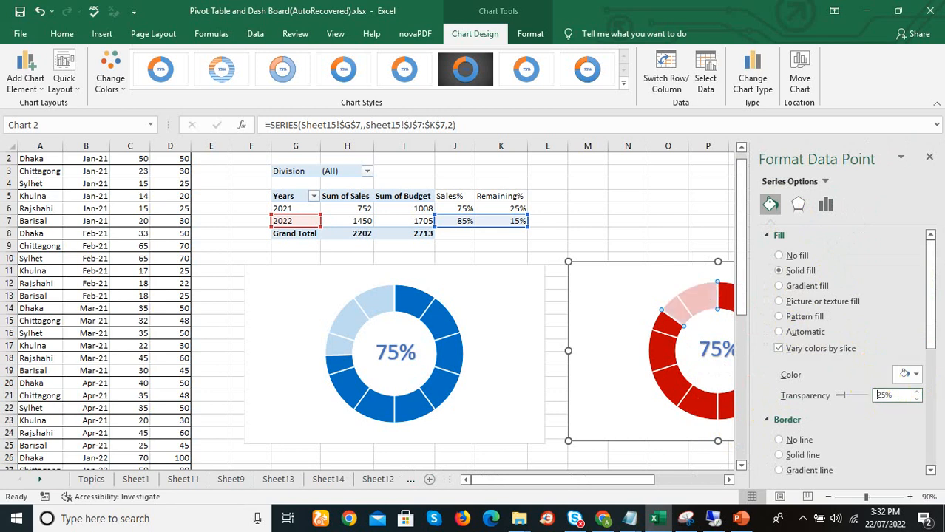
click(929, 159)
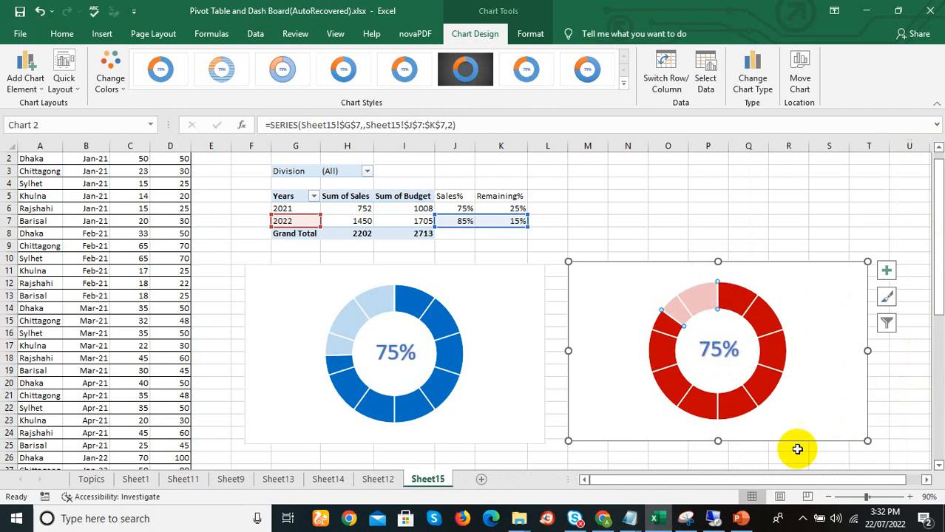
Link the red doughnut chart's centre label to the 2022 Sales% value in cell J7.
click(709, 362)
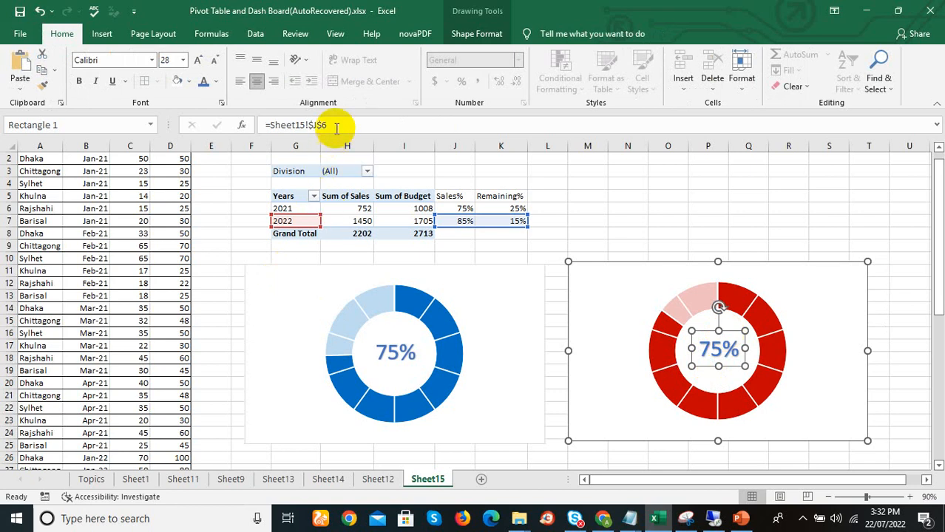
drag(334, 126, 272, 126)
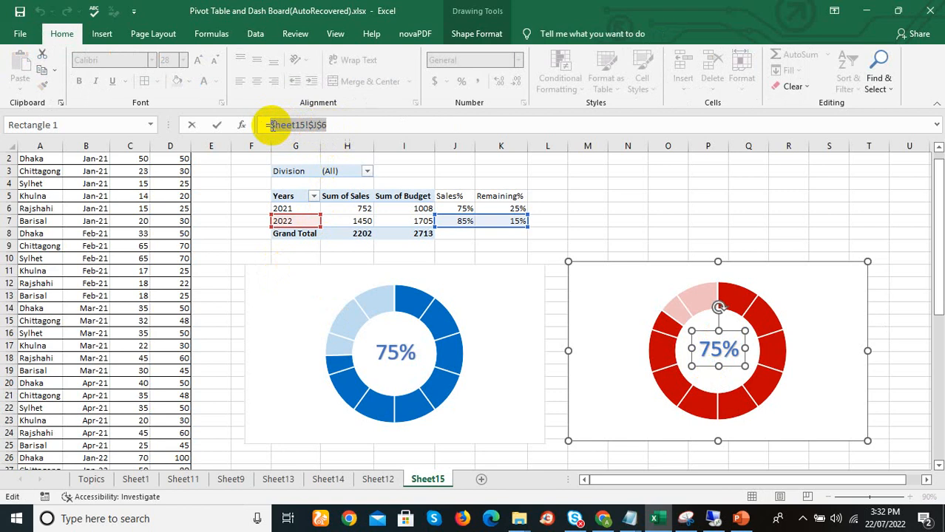
click(452, 220)
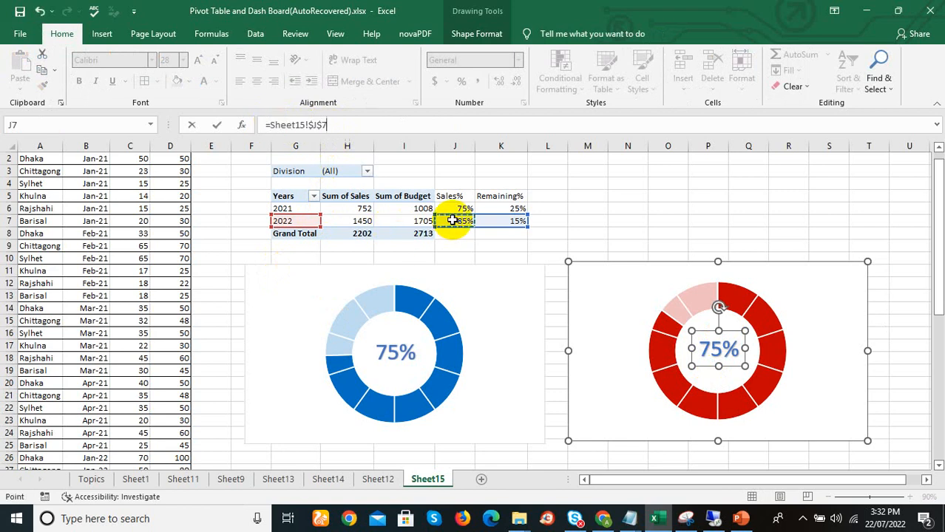
key(Return)
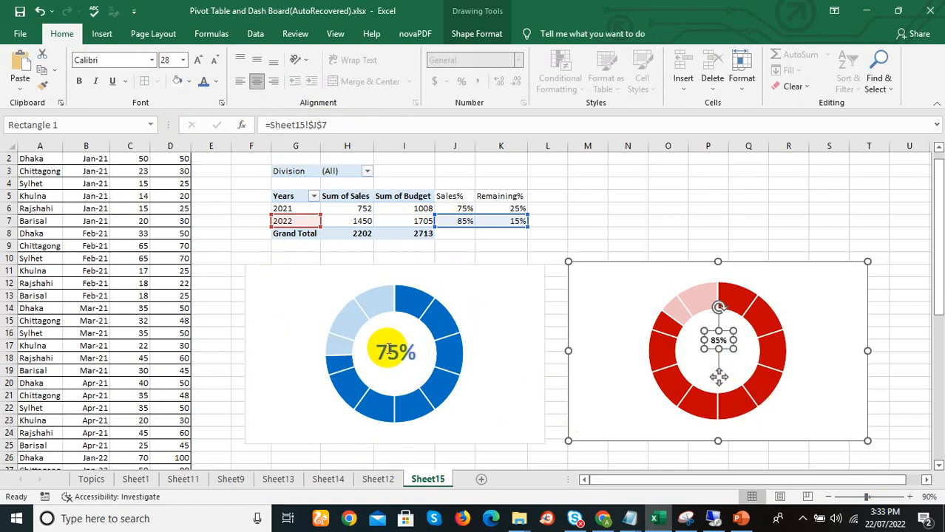
click(390, 351)
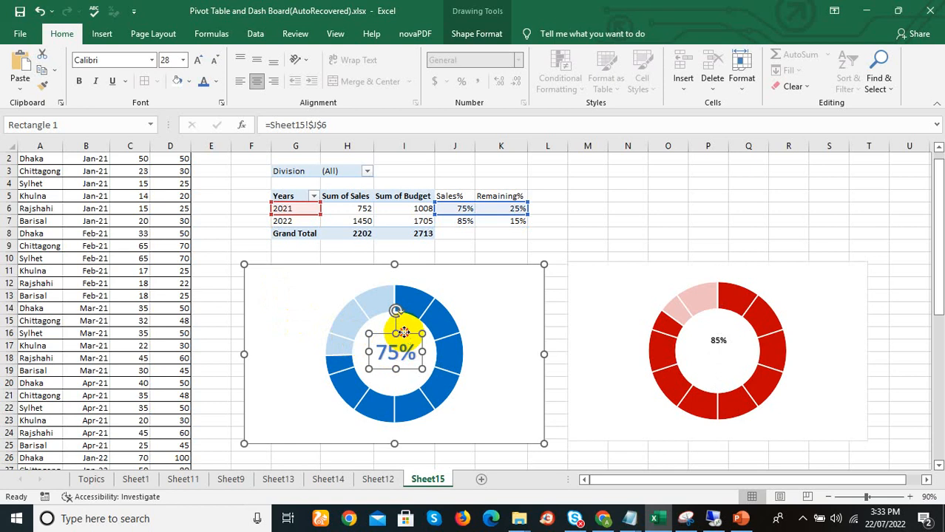
click(42, 86)
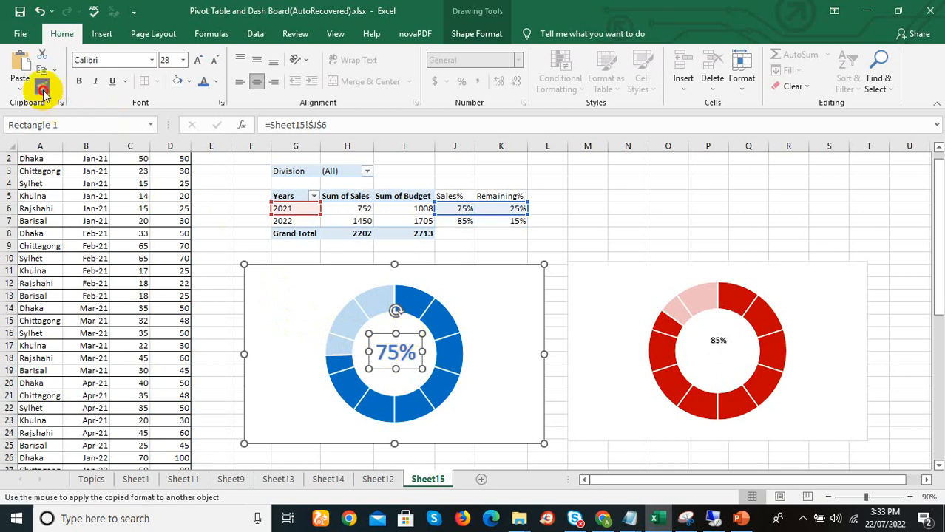
click(718, 342)
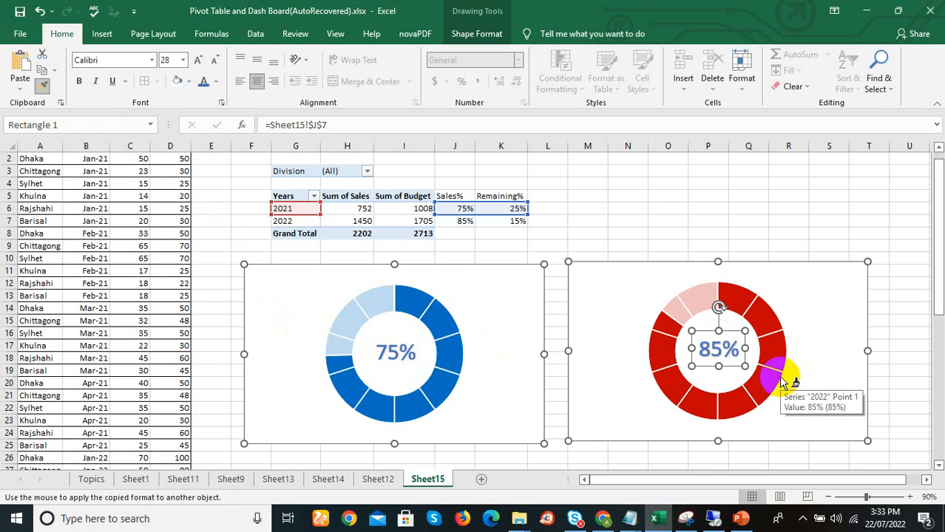
key(ctrl+z)
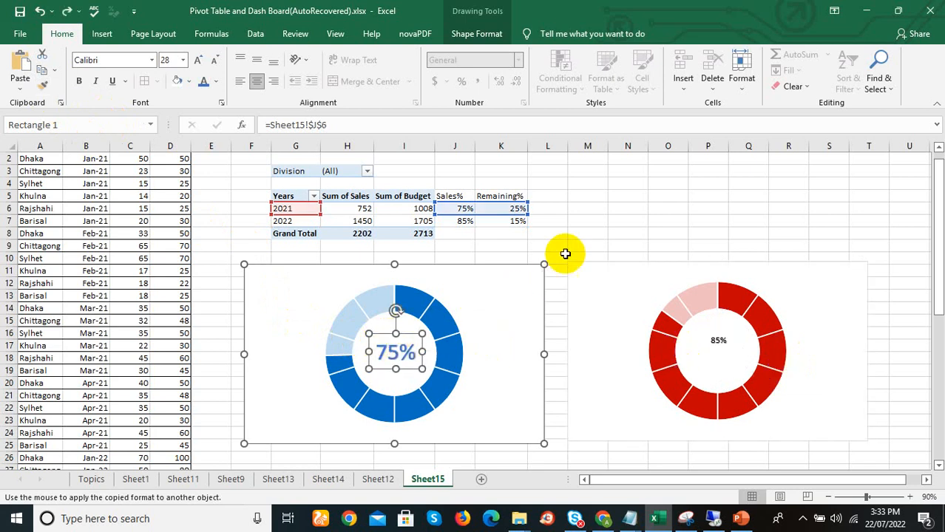
click(583, 233)
Copy the blue chart's centre label formatting onto the red chart's centre label with Format Painter.
click(403, 354)
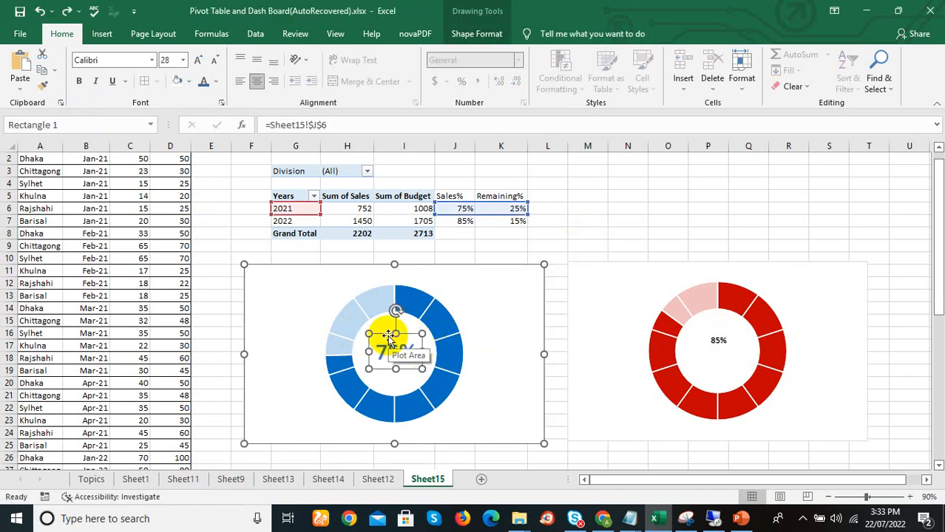
click(38, 88)
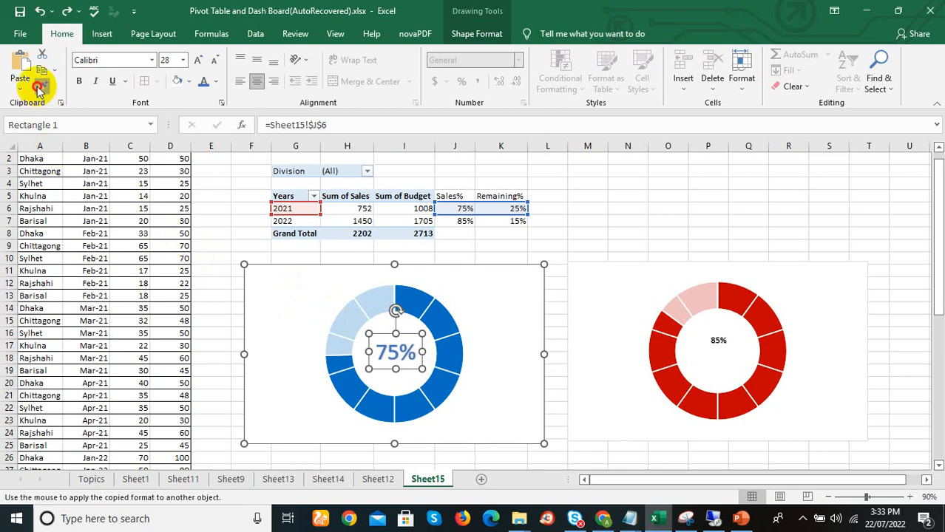
click(717, 344)
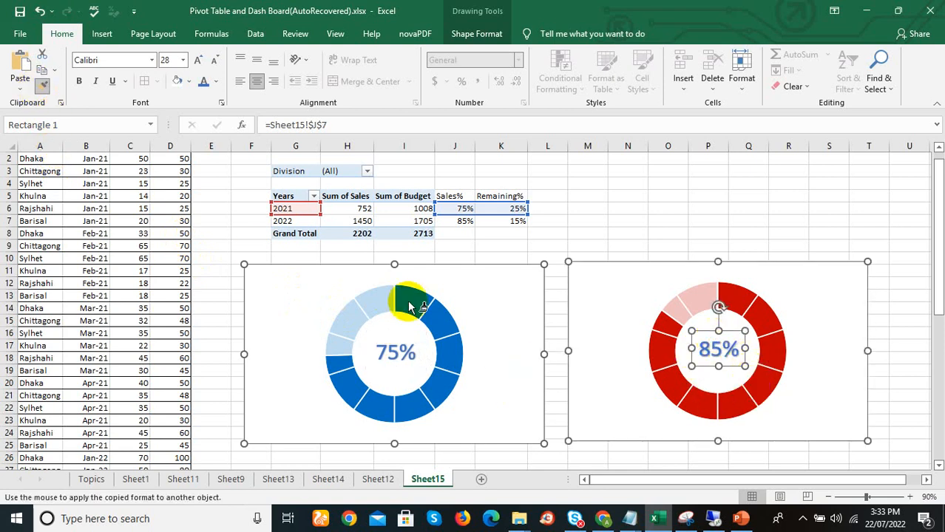
Change the font colour of the red chart's centre label to the standard Dark Red.
click(218, 89)
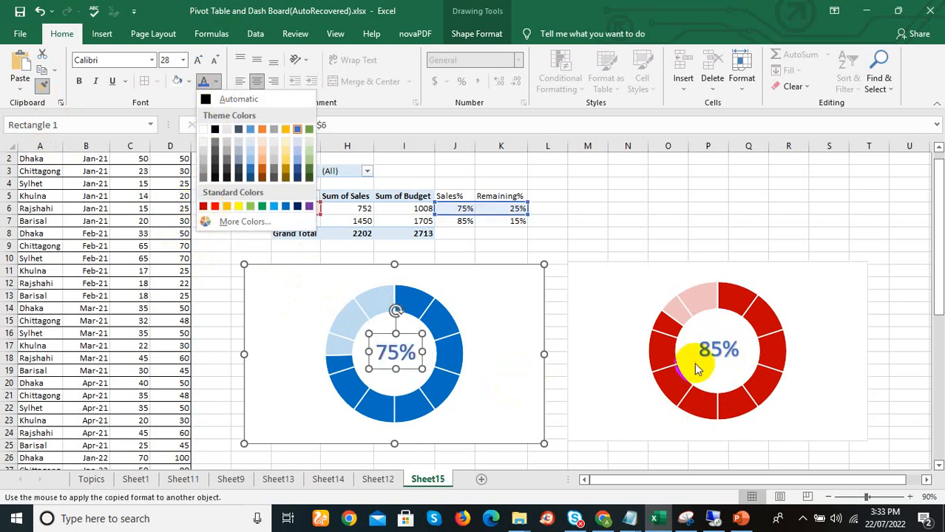
click(713, 354)
mouse_move(754, 317)
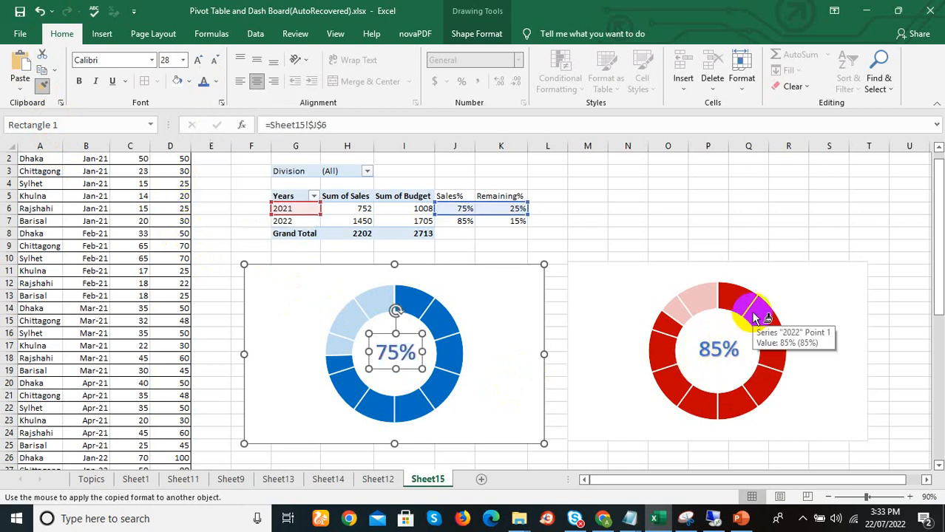
click(714, 352)
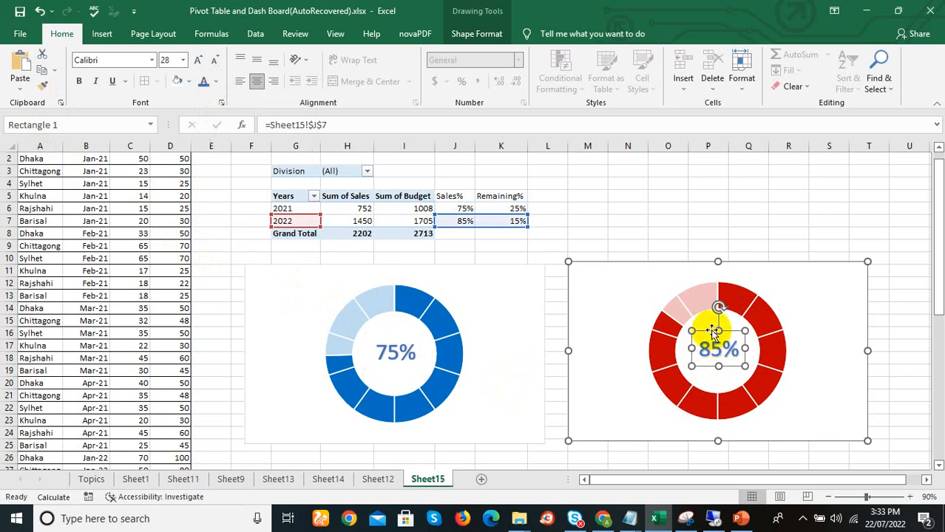
click(216, 81)
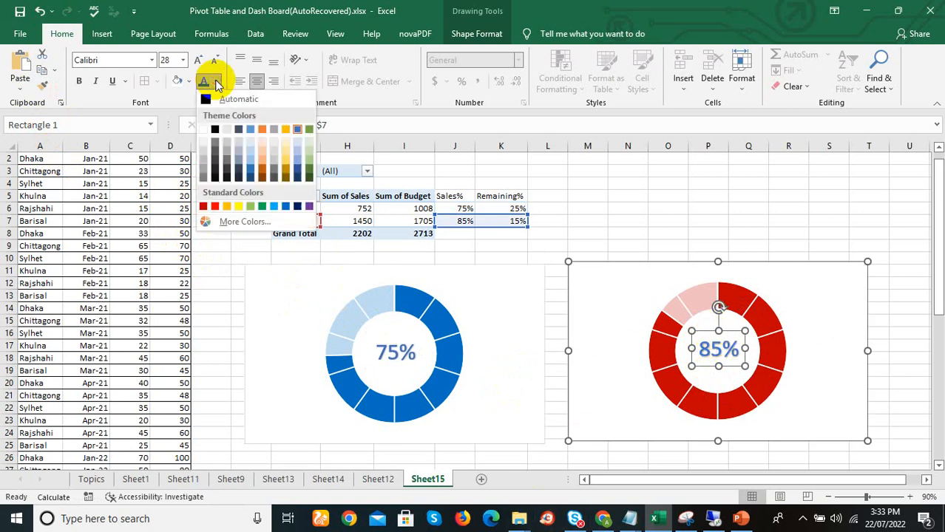
click(203, 206)
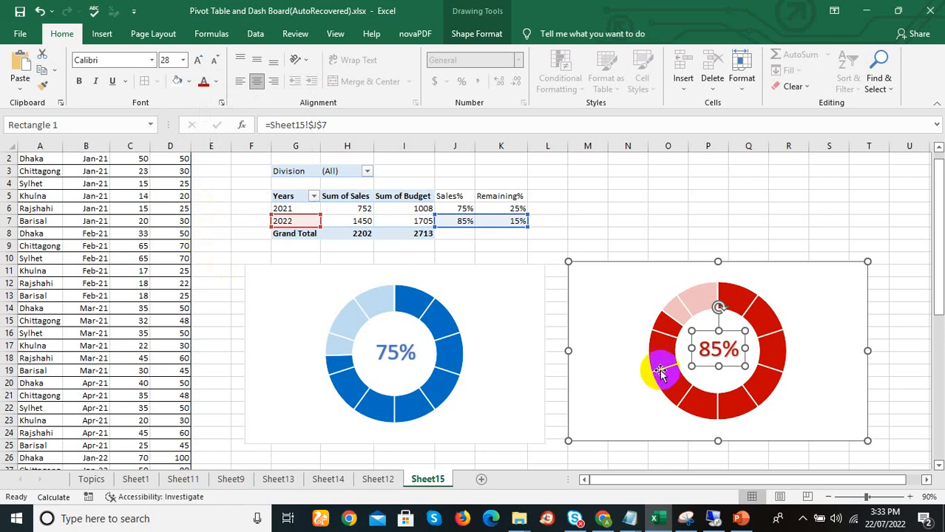
Move the red doughnut chart slightly closer to the blue doughnut chart.
click(489, 374)
click(604, 369)
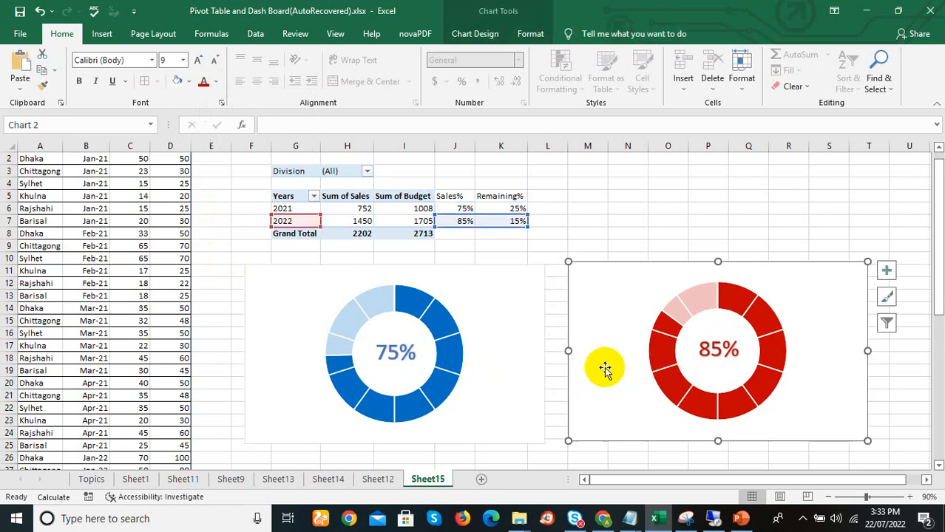
drag(601, 367, 597, 367)
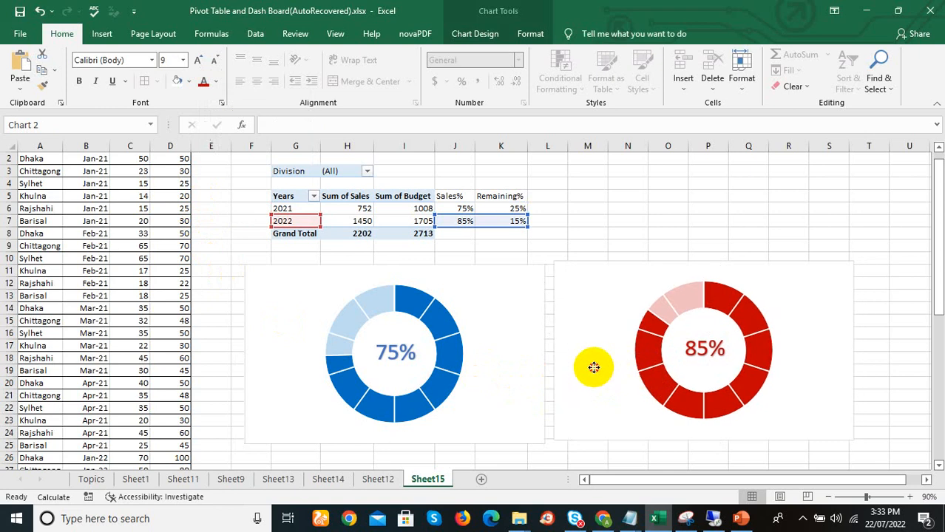
Select both doughnut charts and align them with each other using Align Top.
click(510, 390)
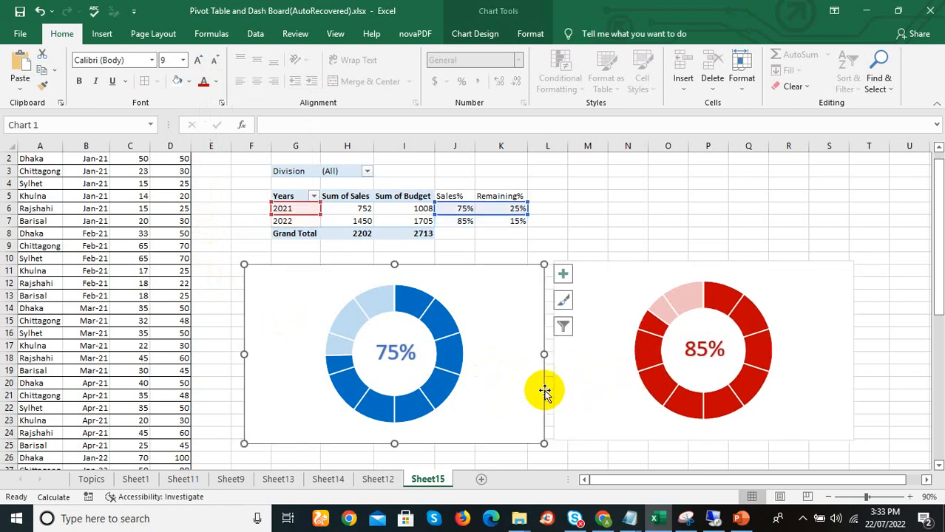
ctrl+click(601, 385)
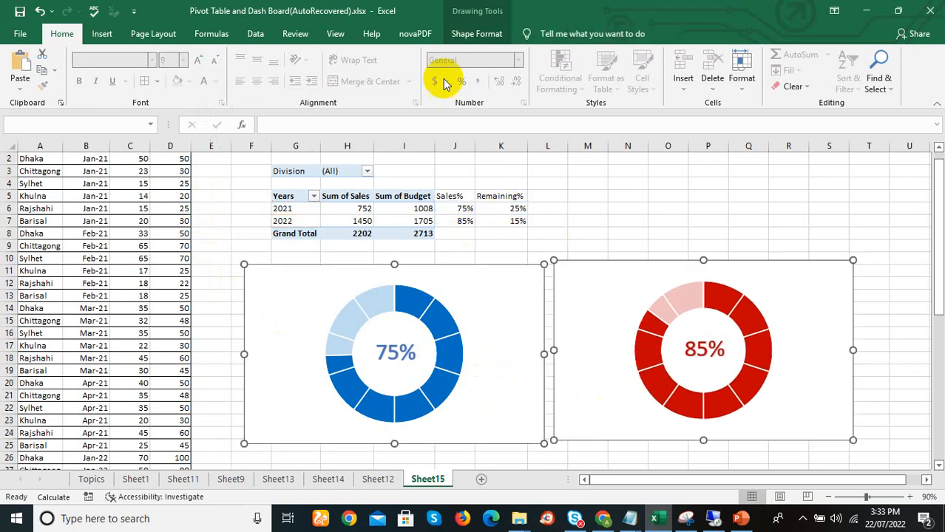
click(471, 34)
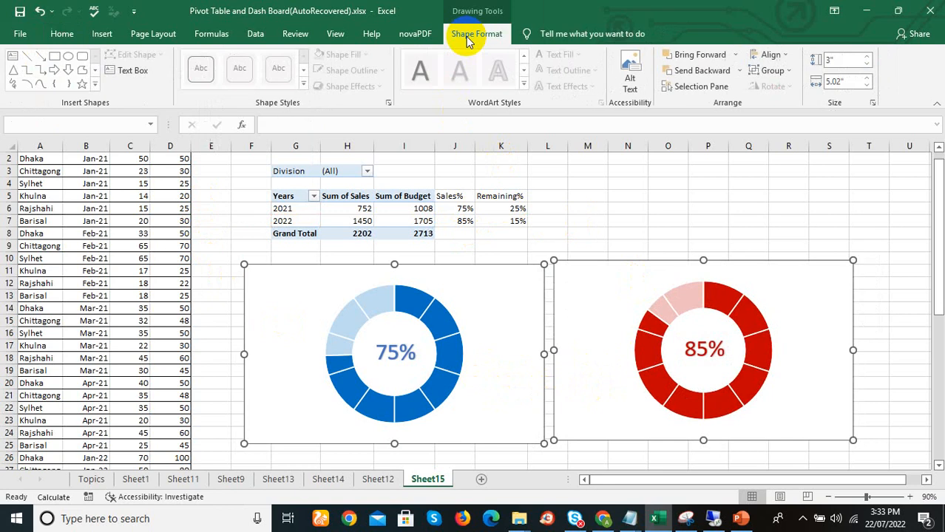
click(782, 60)
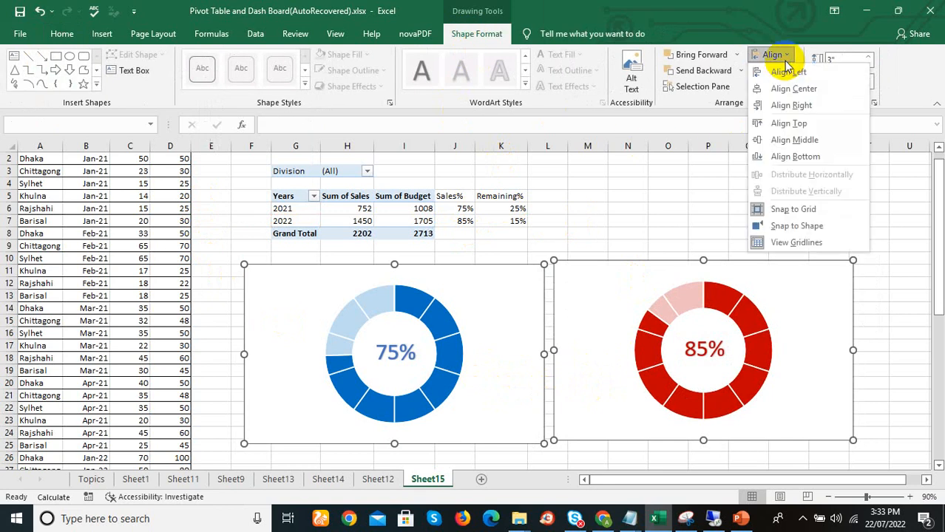
click(784, 123)
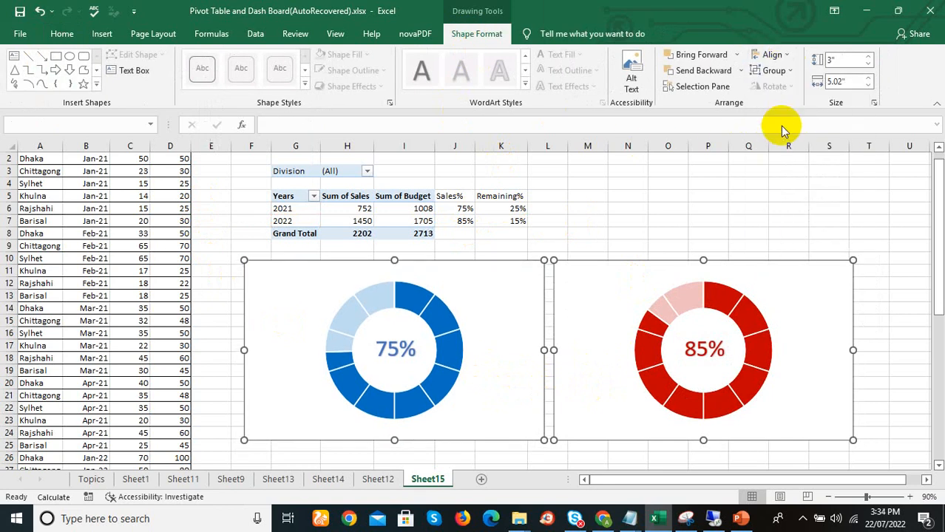
Set the width of both selected doughnut charts to 3".
click(836, 80)
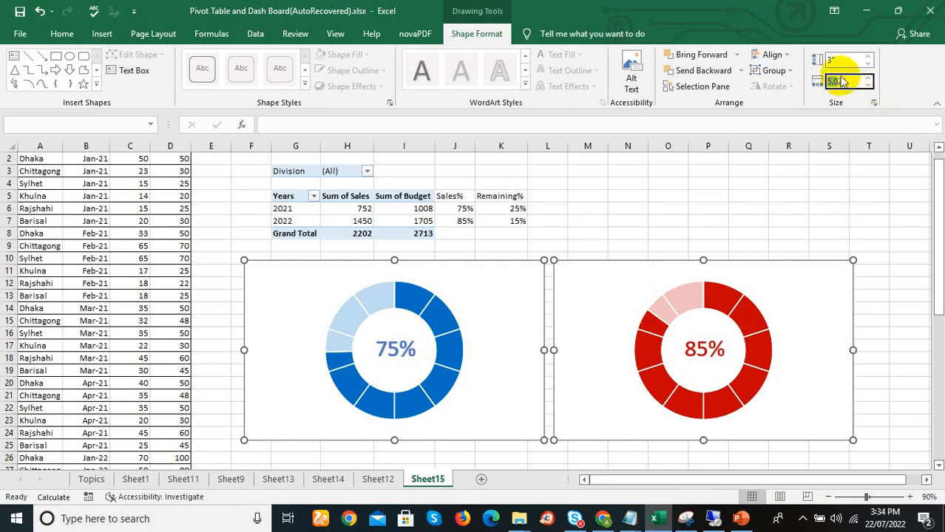
click(848, 80)
drag(847, 80, 822, 81)
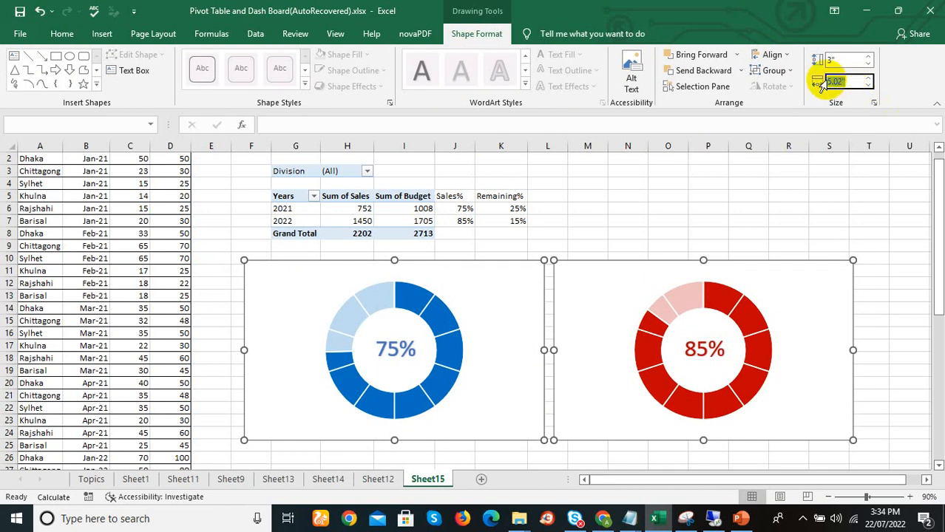
text(3)
key(Return)
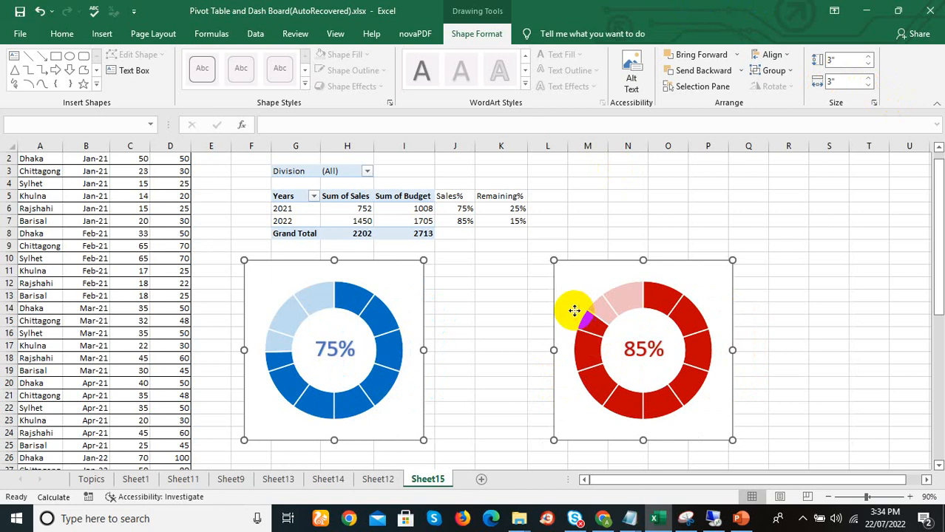
click(506, 330)
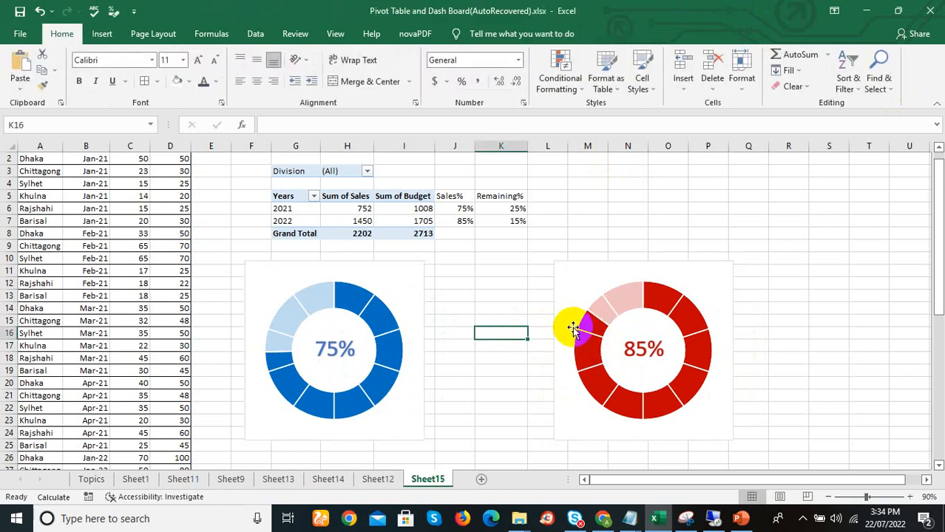
click(576, 315)
drag(576, 315, 498, 314)
key(ctrl+z)
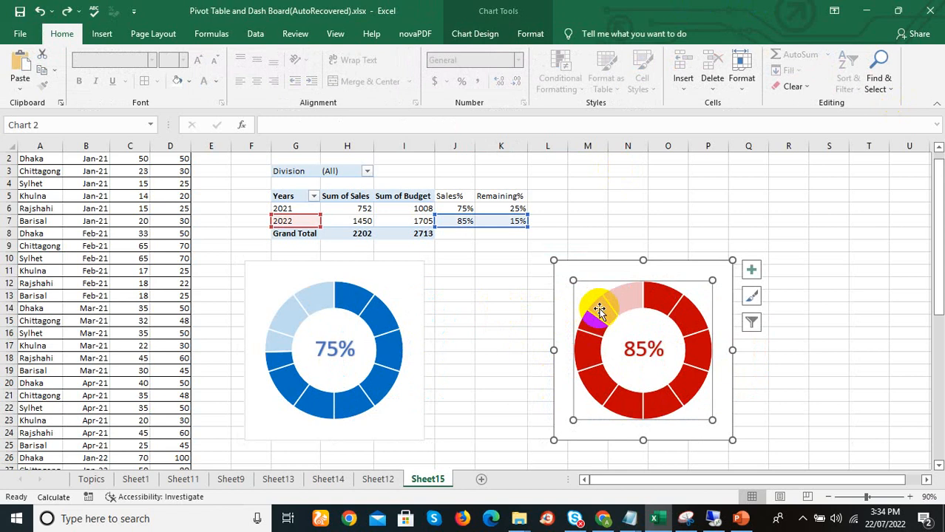
Move the red doughnut chart closer to the blue one and line up both charts with Align Top.
click(570, 268)
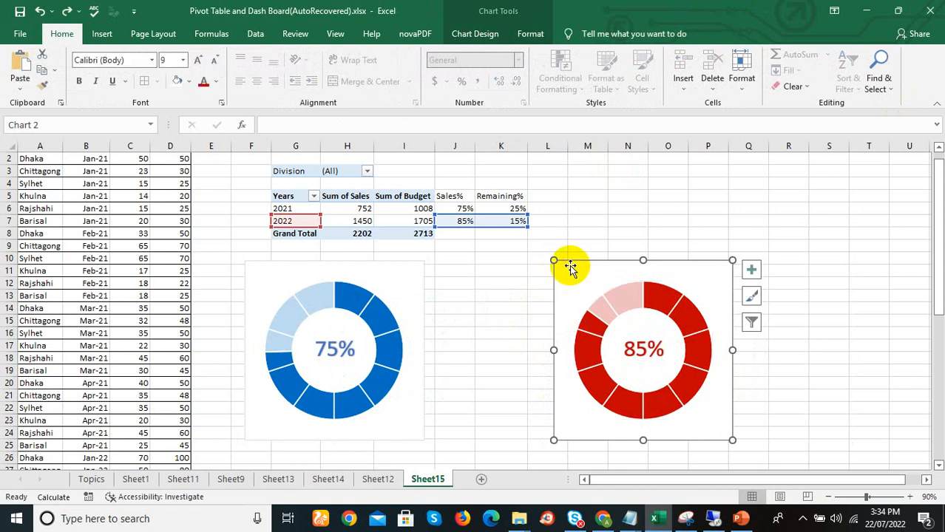
drag(569, 268, 480, 275)
click(399, 278)
ctrl+click(481, 295)
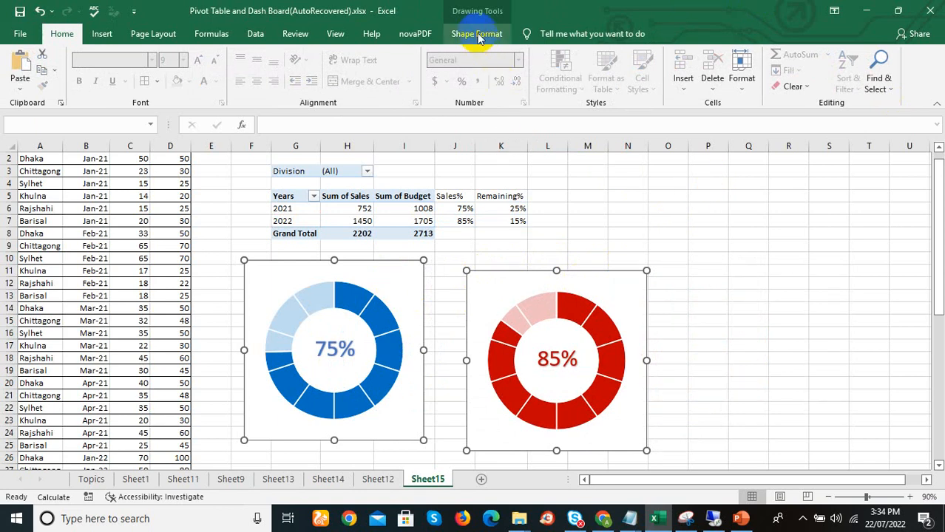
click(477, 35)
click(773, 56)
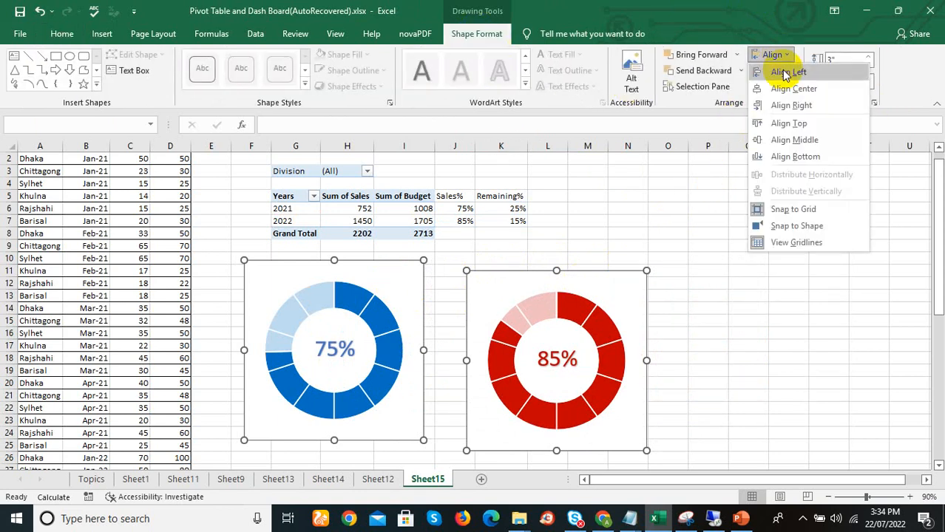
click(789, 123)
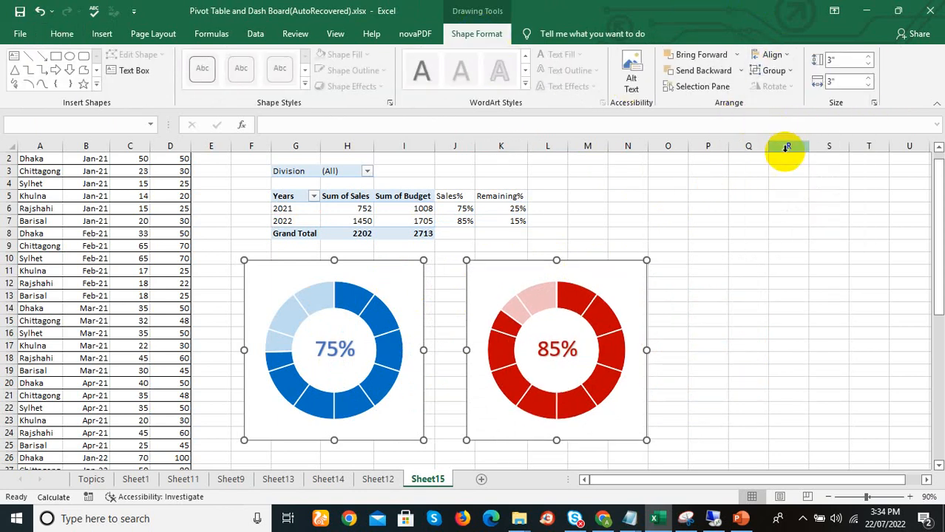
click(353, 210)
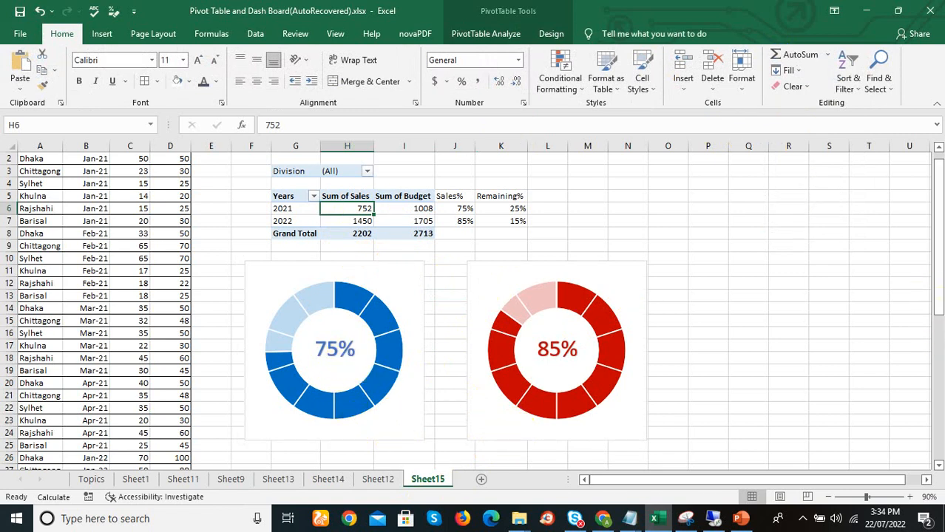
Set the Jan-21 sales in the source table to 40 for Dhaka and 18 for Chittagong.
drag(936, 290, 936, 277)
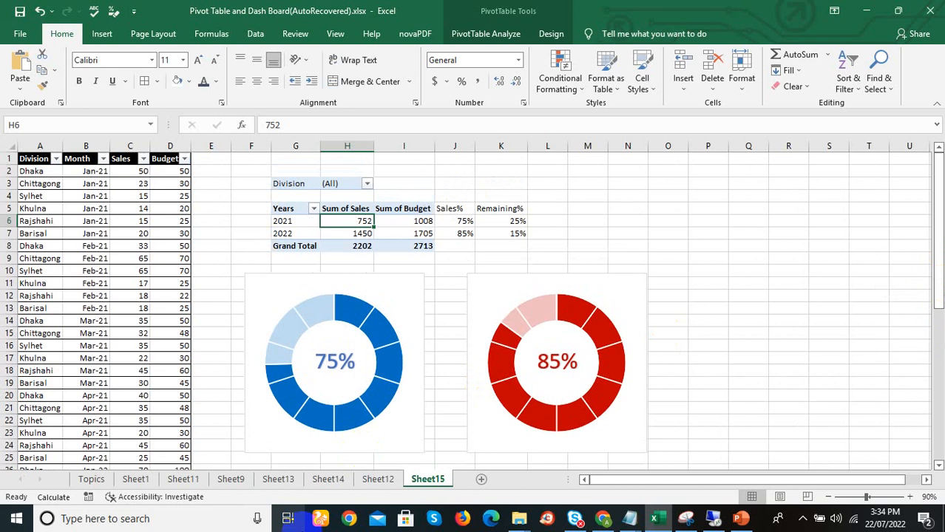
click(127, 170)
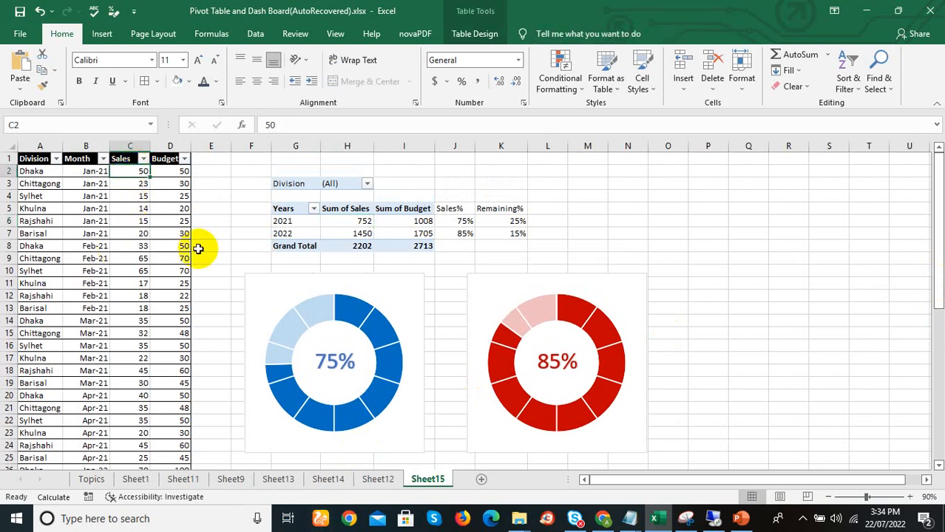
text(40)
key(Return)
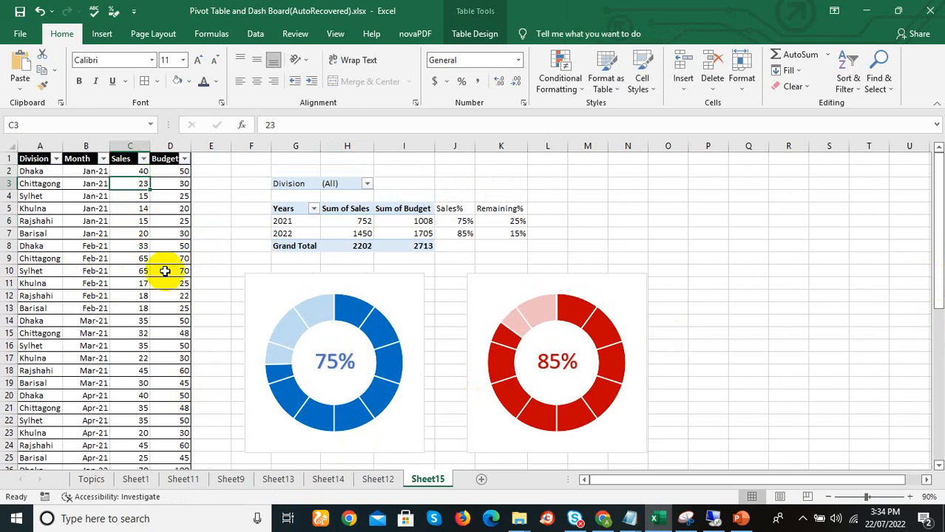
text(18)
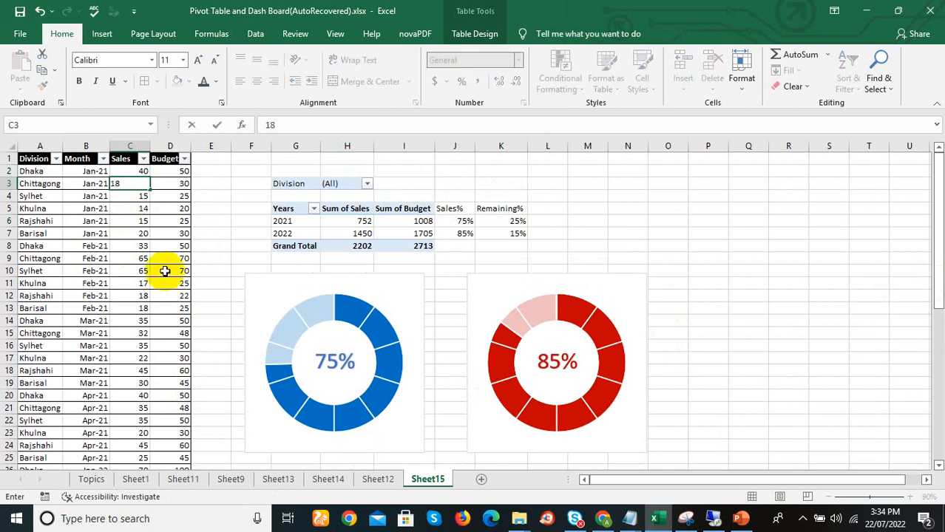
key(Return)
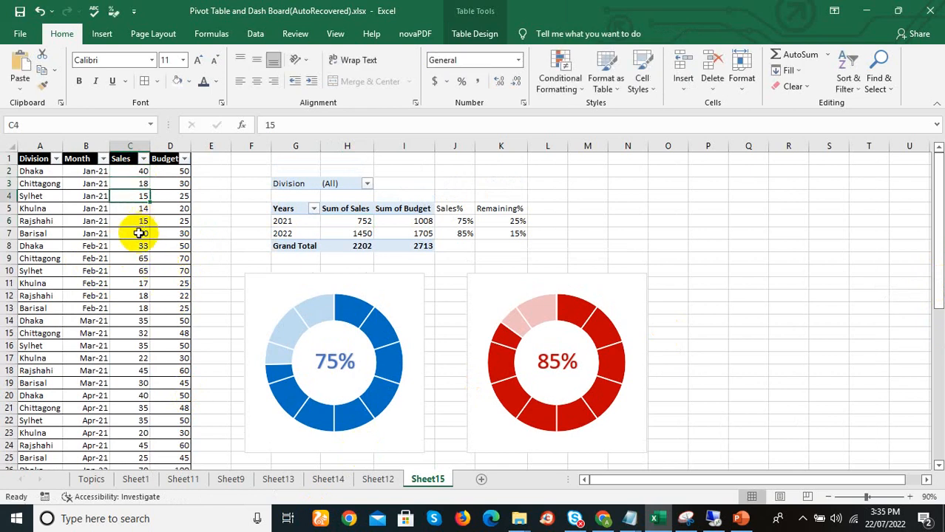
Set the Feb-21 sales in the source table to 30 for Dhaka and 40 for Chittagong.
click(137, 247)
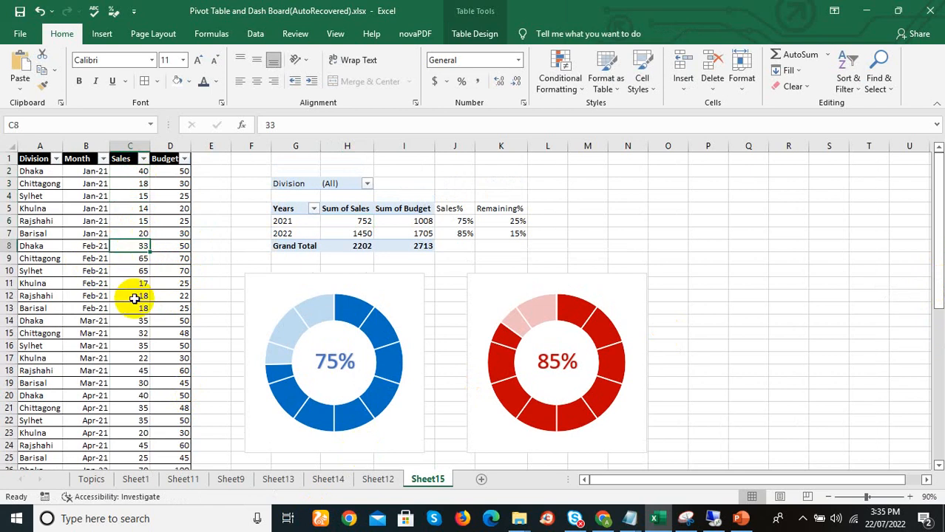
text(30)
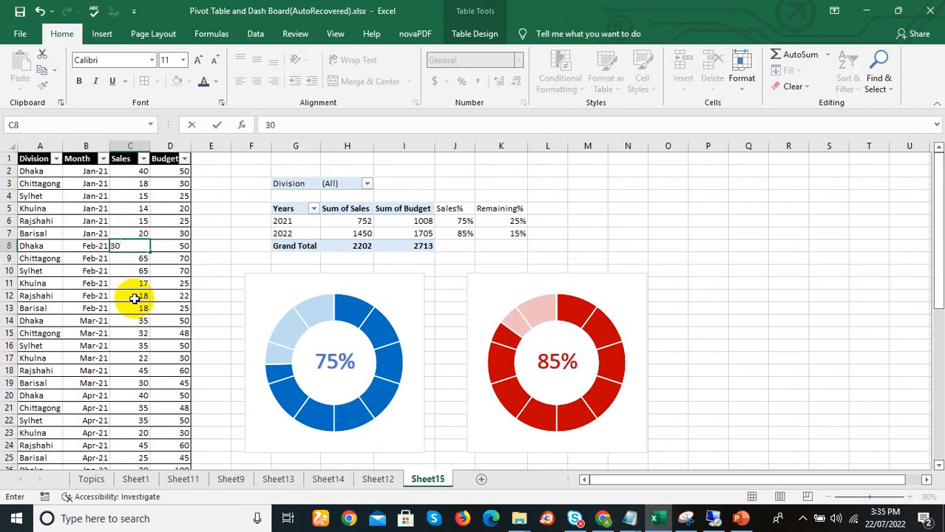
key(Return)
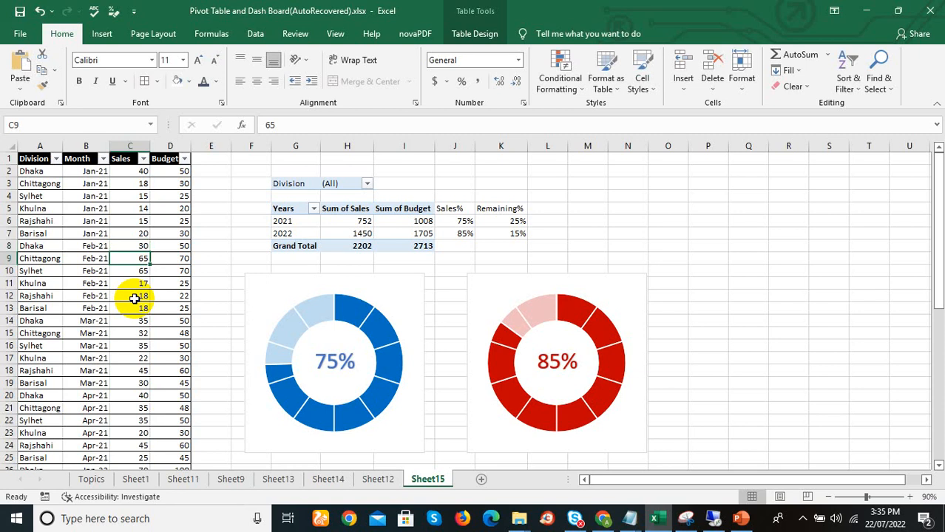
text(40)
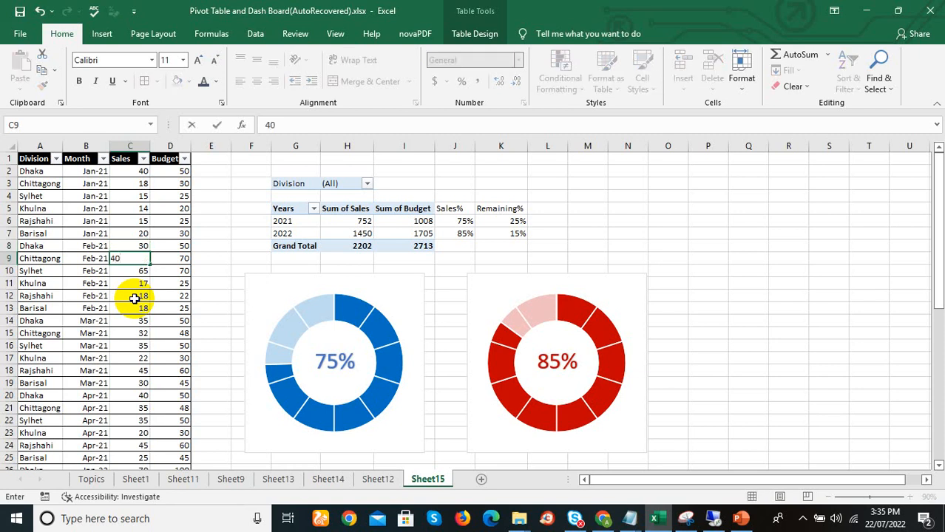
key(Return)
Refresh the pivot table so it and the doughnut charts use the edited sales figures.
click(359, 222)
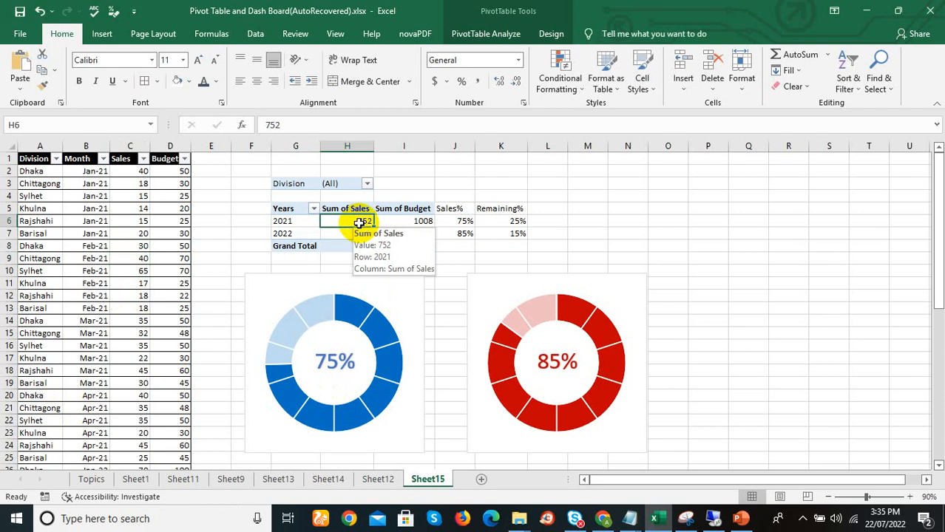
click(482, 34)
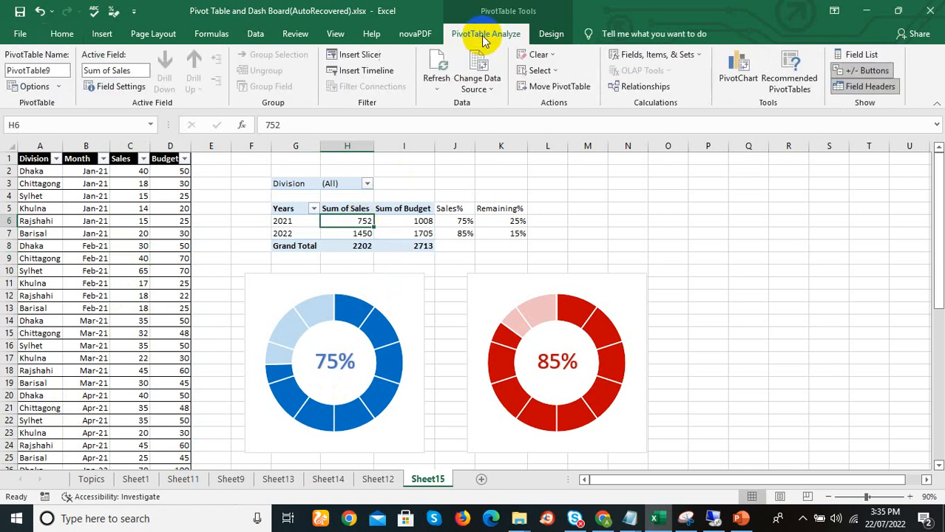
click(441, 80)
click(447, 105)
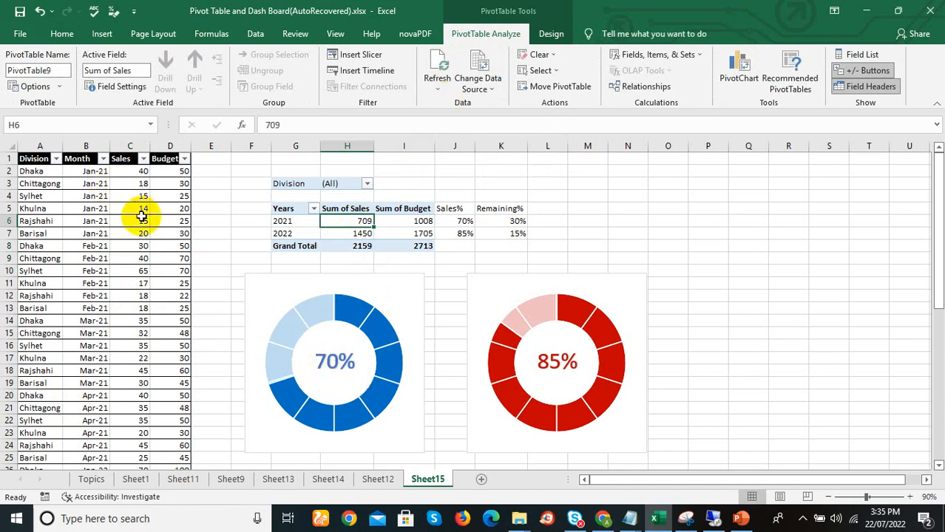
mouse_move(347, 232)
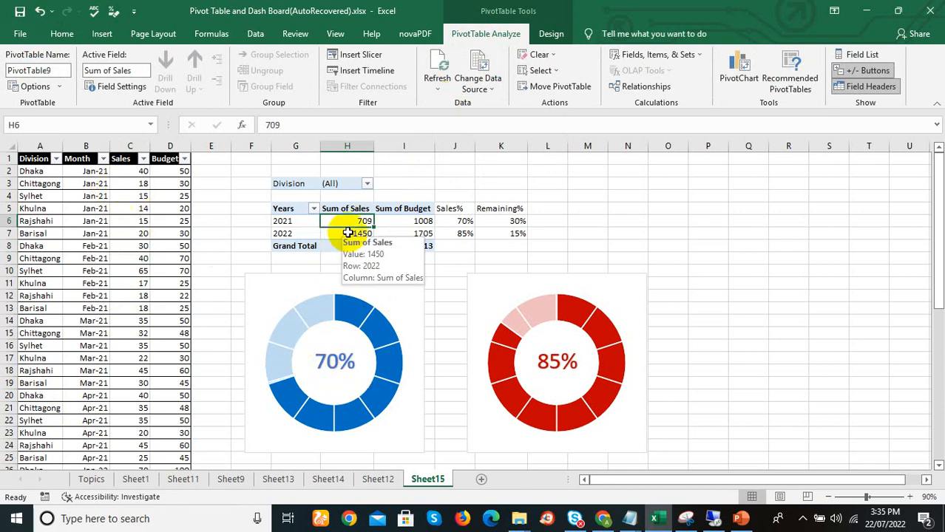
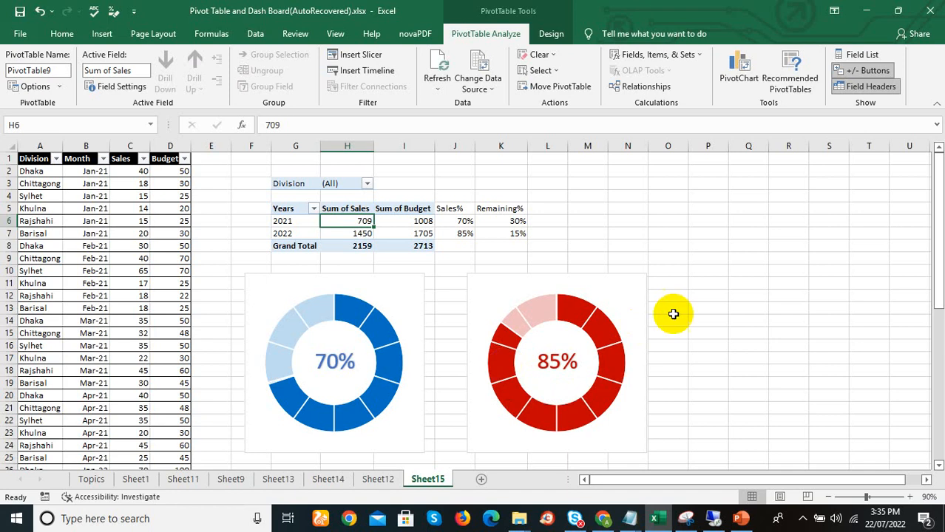
click(668, 196)
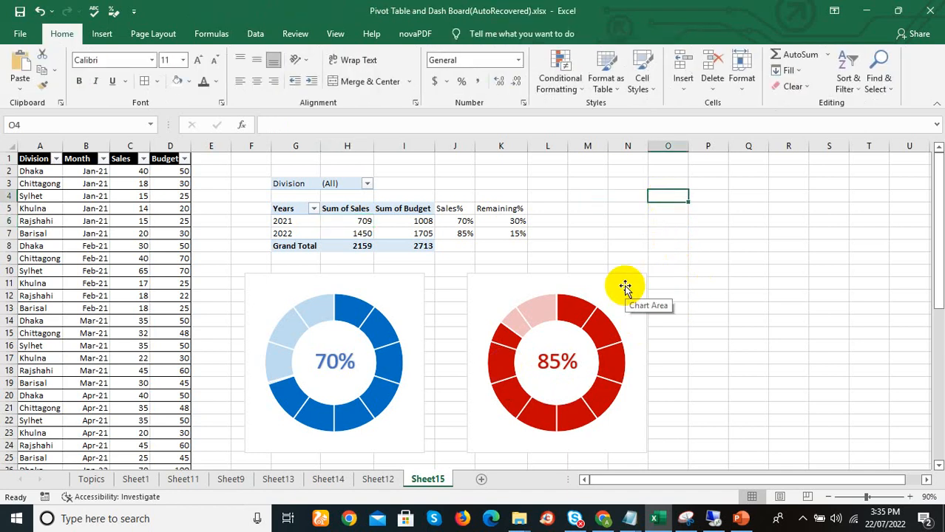
Insert a slicer for the Division field of the pivot table and move it over to columns N–Q beside the pivot data.
click(334, 226)
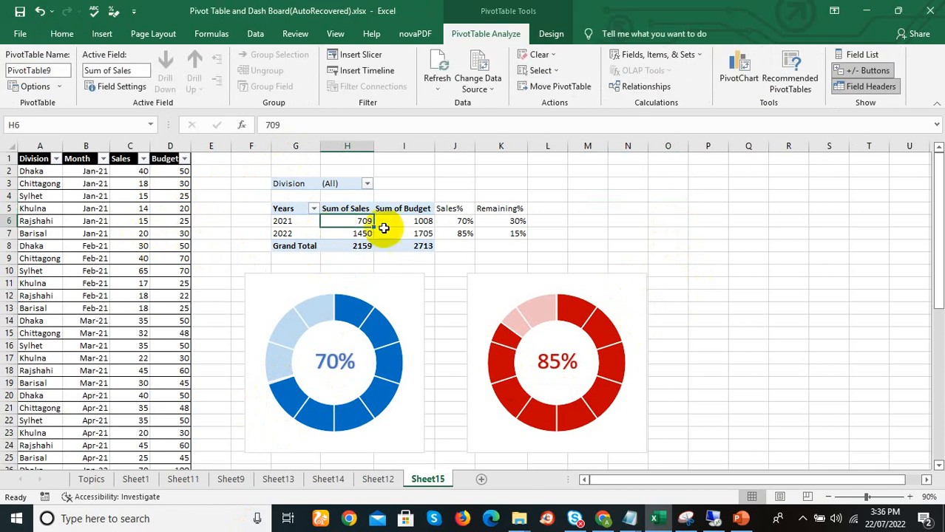
click(372, 58)
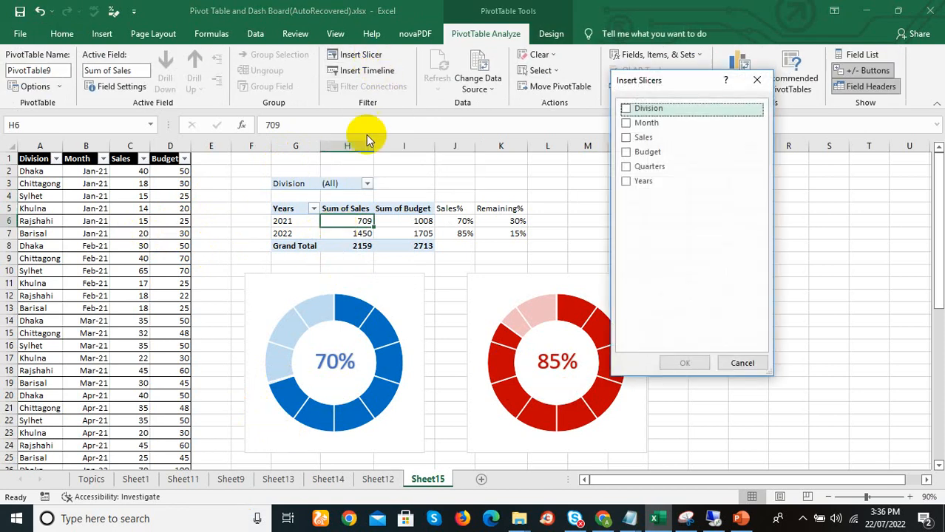
click(626, 108)
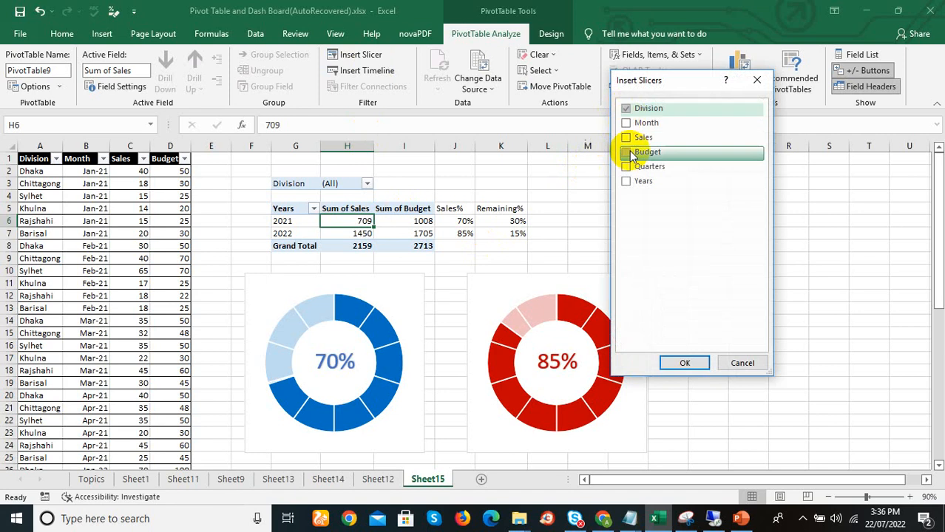
click(678, 363)
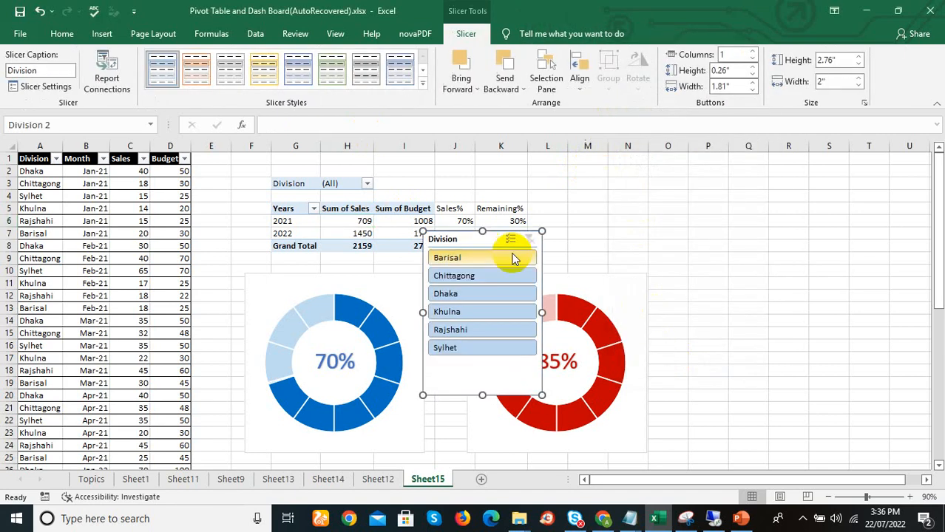
drag(491, 241, 698, 181)
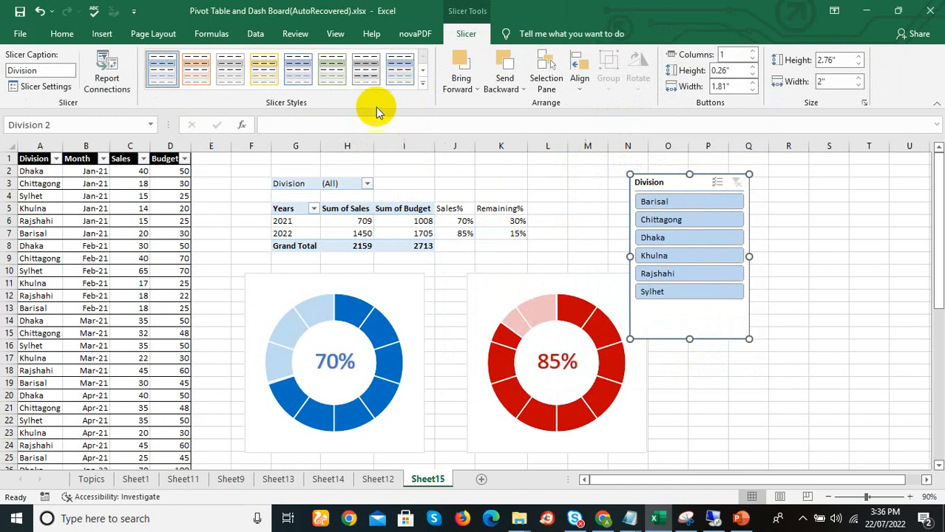
Apply the dark green style to the Division slicer and fit it clear of the red chart at a height of 2.34".
click(423, 83)
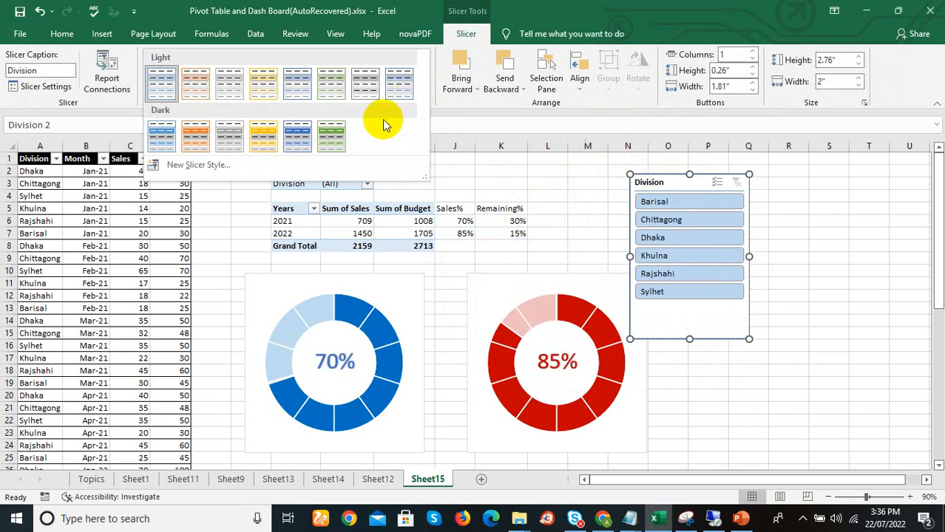
click(333, 139)
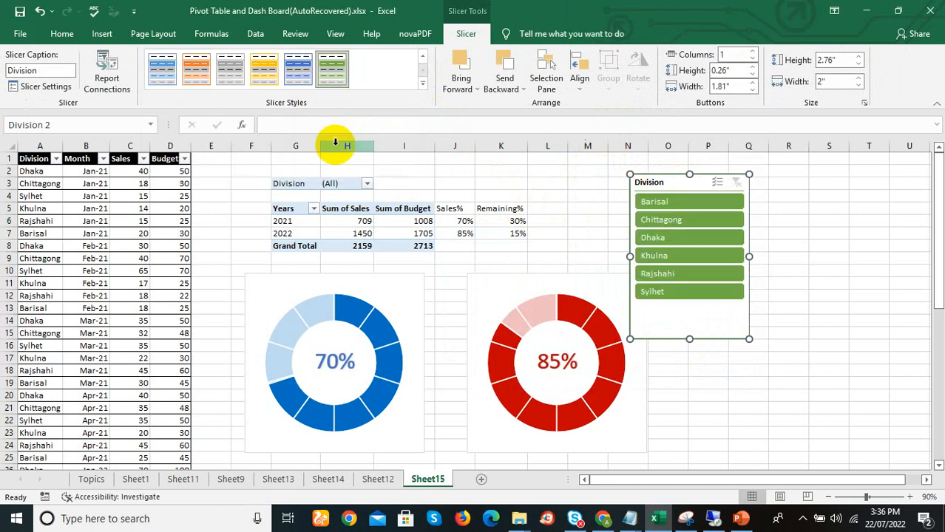
drag(685, 181, 706, 184)
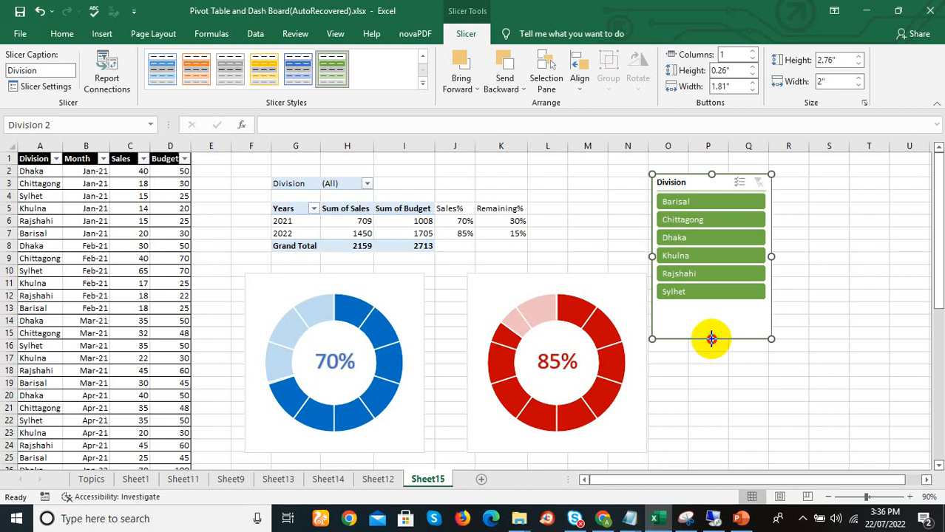
drag(710, 338, 711, 313)
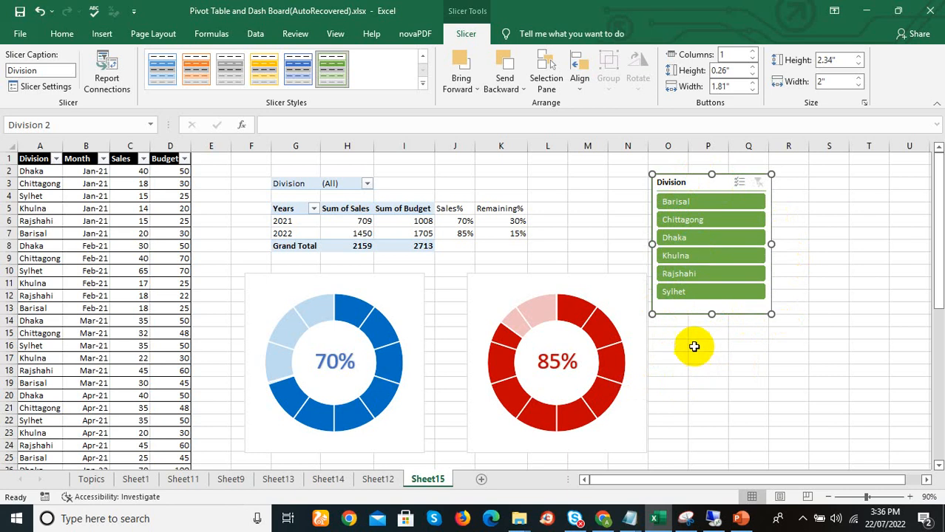
Test the Division slicer by filtering on Chittagong, Dhaka, Rajshahi, Sylhet and Khulna in turn, and clear the filter.
click(712, 224)
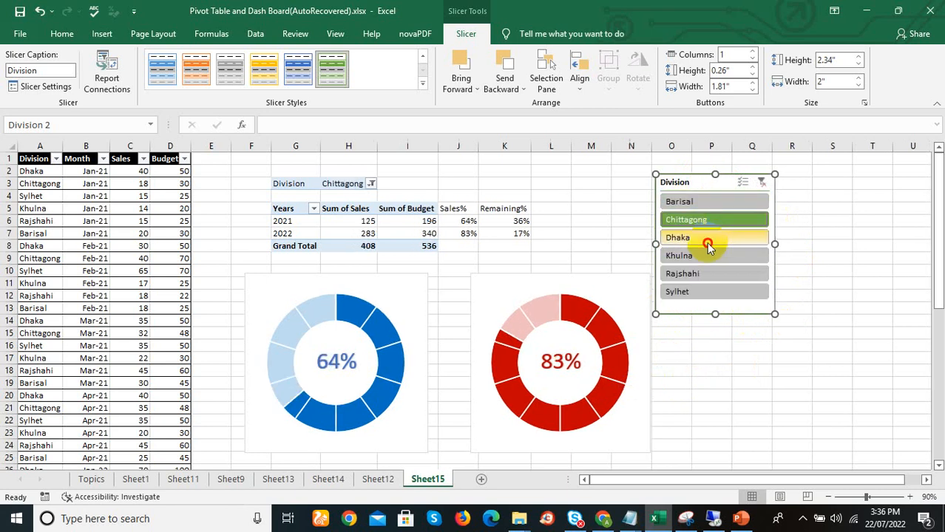
click(708, 246)
click(693, 272)
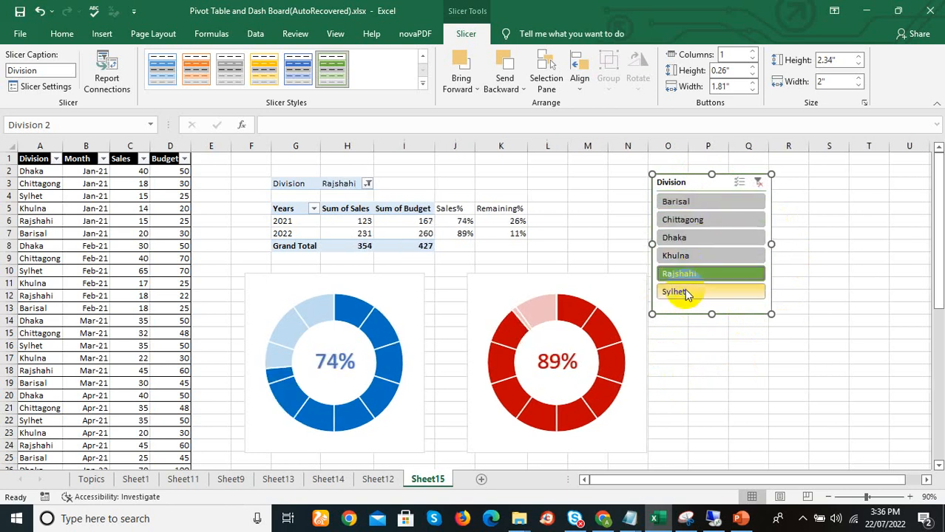
click(685, 293)
click(687, 275)
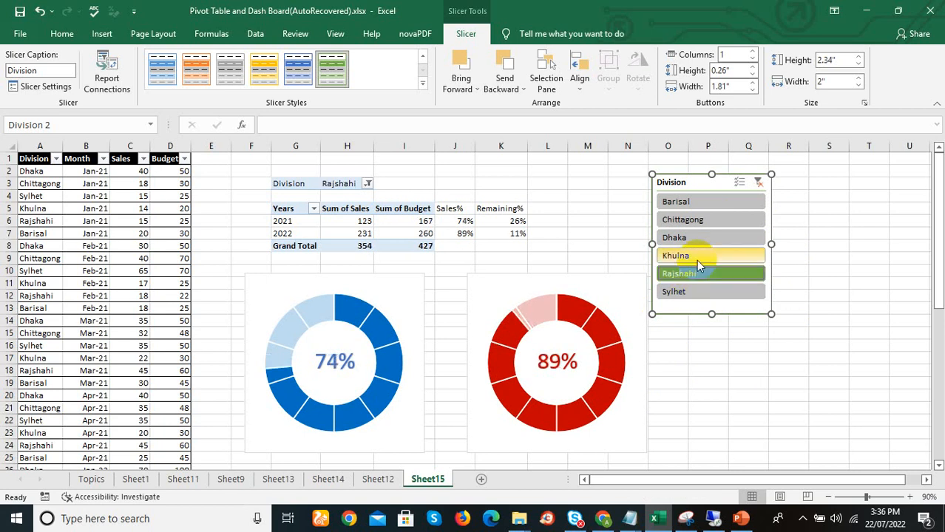
click(696, 258)
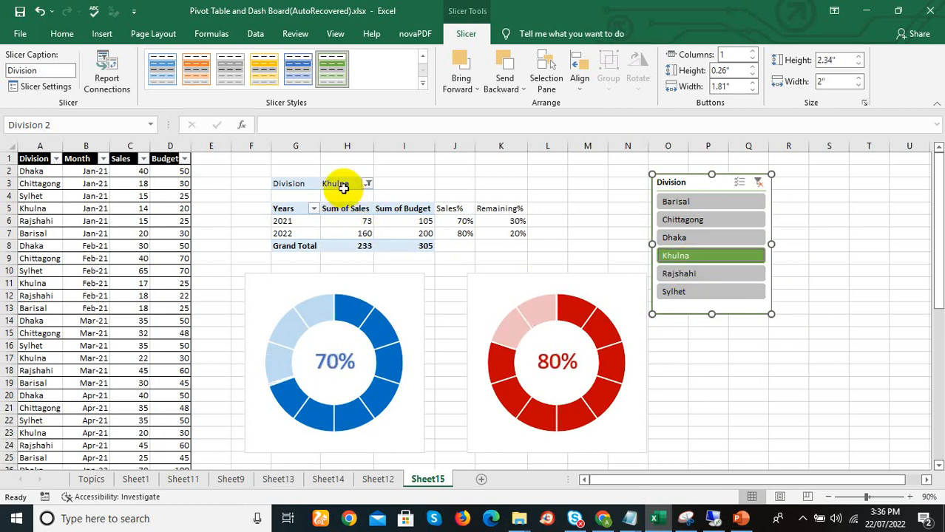
click(758, 184)
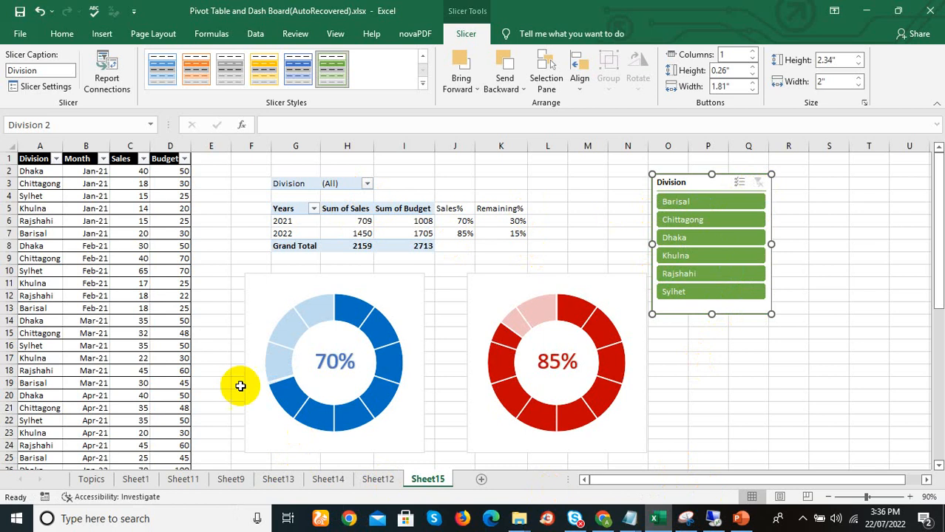
click(380, 482)
click(412, 480)
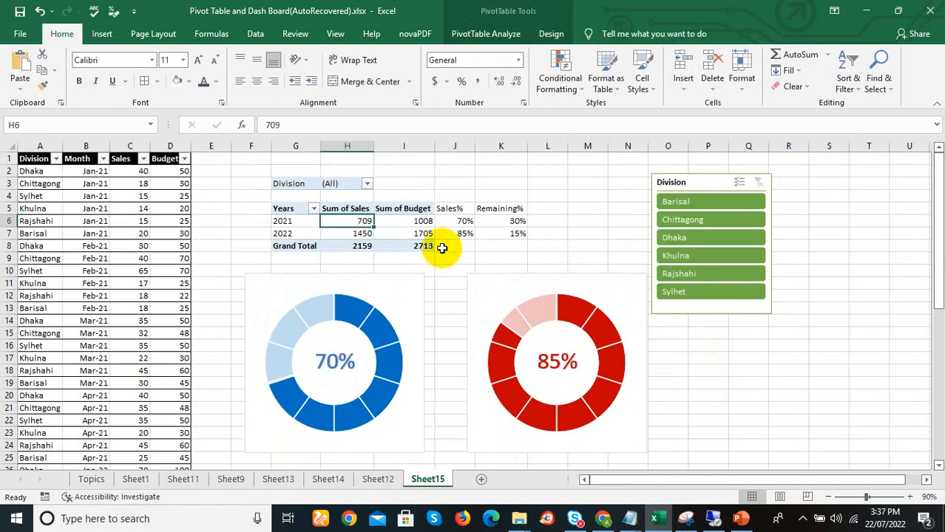
Insert a slicer for the Month field of the pivot table and place it directly beside the Division slicer.
click(403, 221)
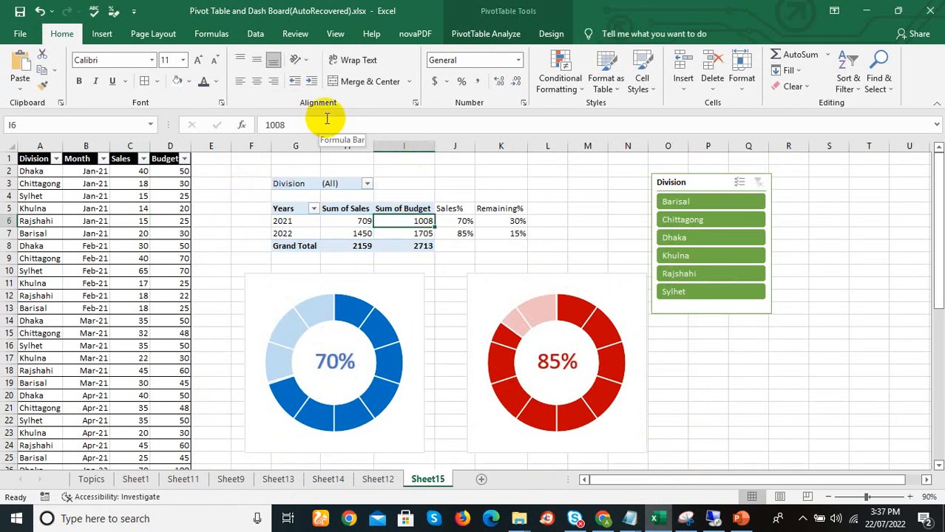
click(102, 35)
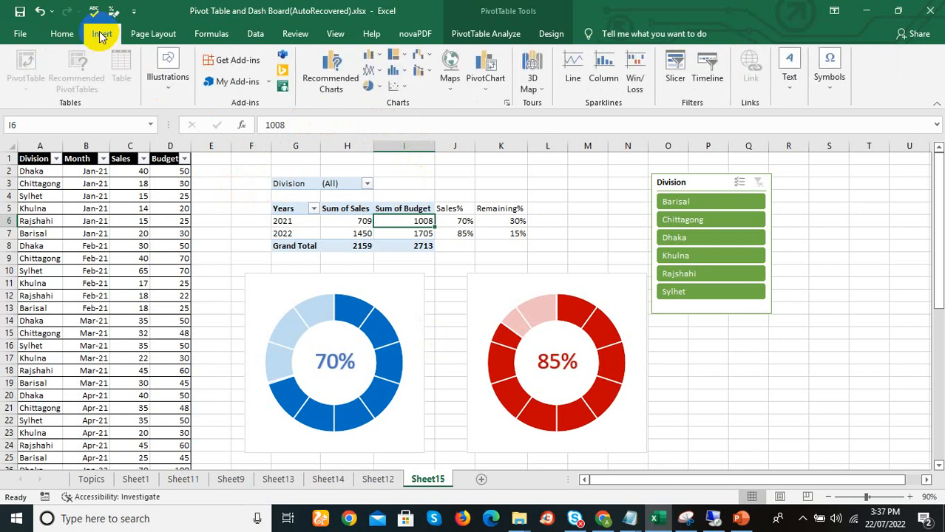
click(675, 78)
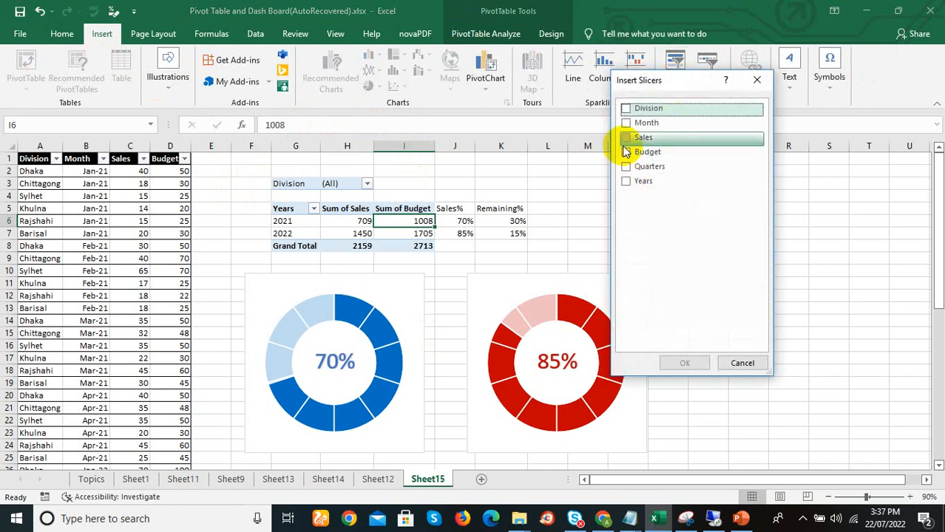
click(626, 123)
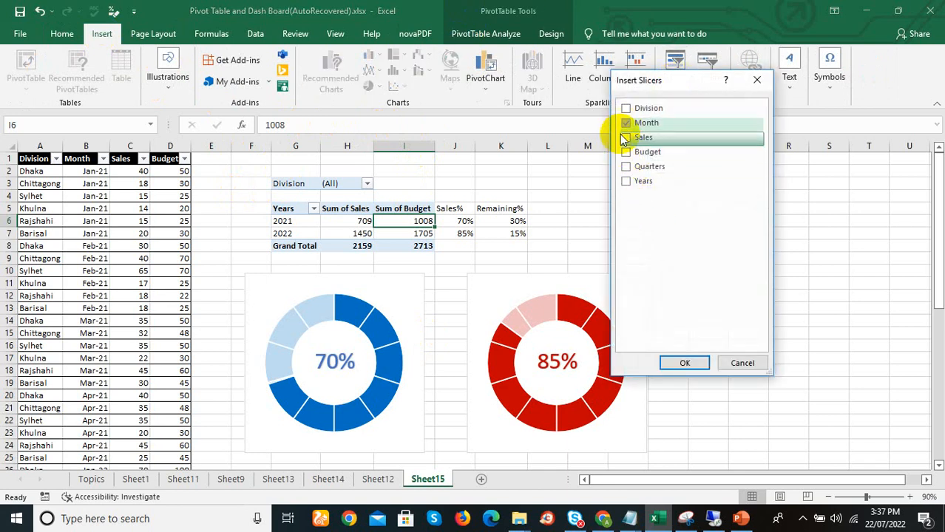
click(684, 362)
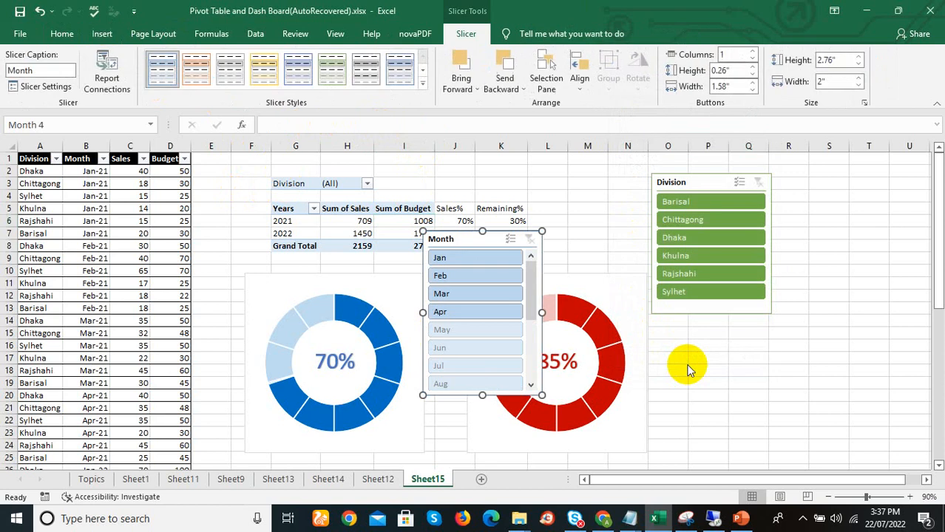
drag(492, 239, 844, 182)
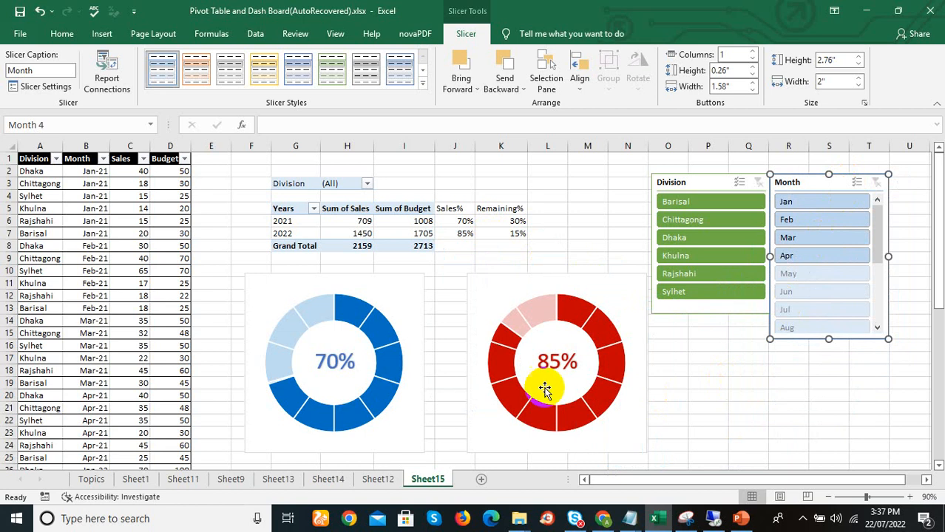
Set the Month slicer to hide items with no data and shorten it to a height of 1.72".
right_click(812, 187)
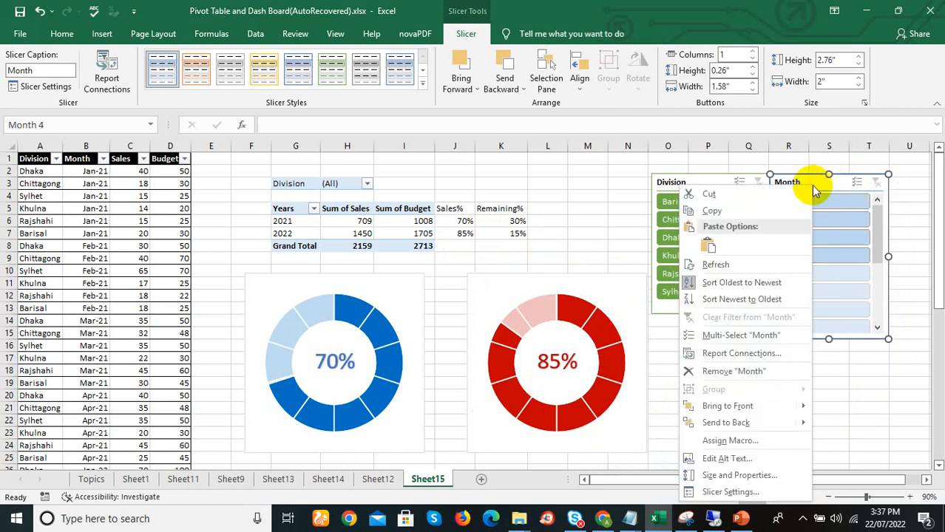
click(745, 492)
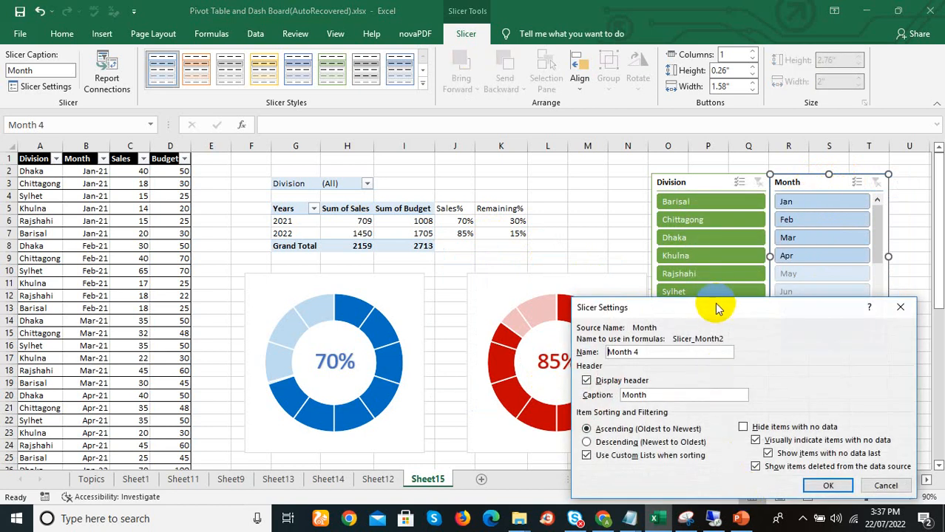
drag(714, 307, 662, 159)
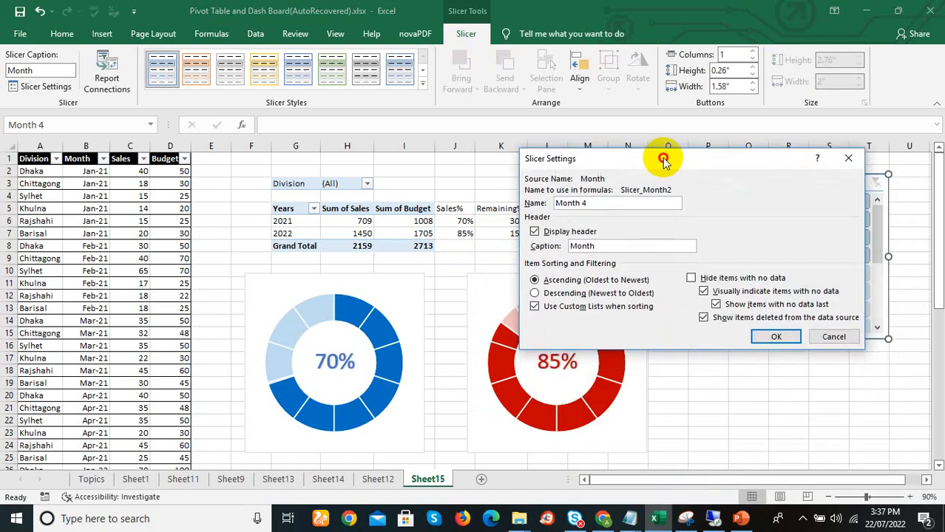
click(691, 279)
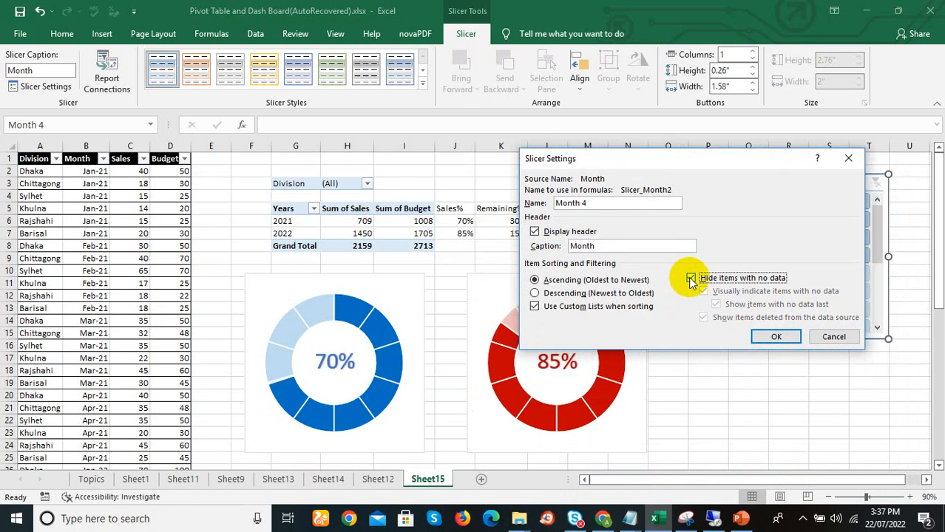
click(771, 337)
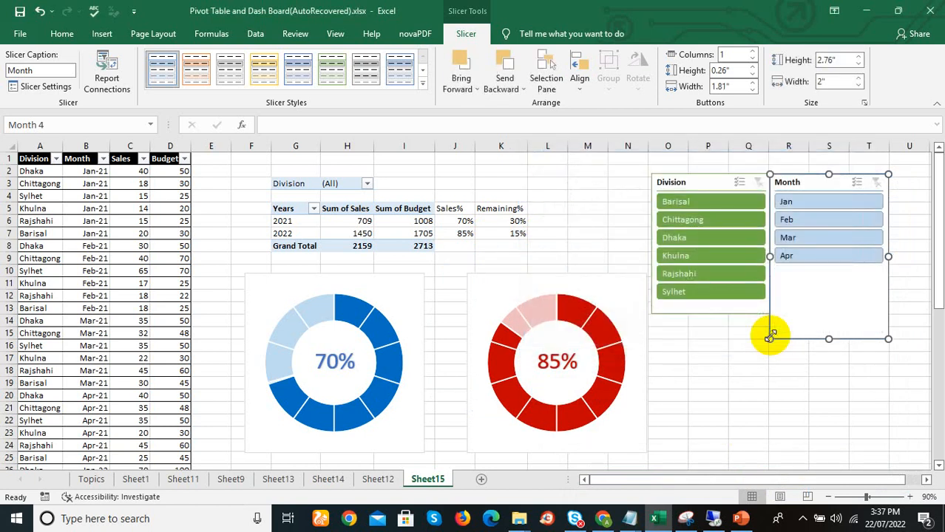
drag(828, 338, 828, 276)
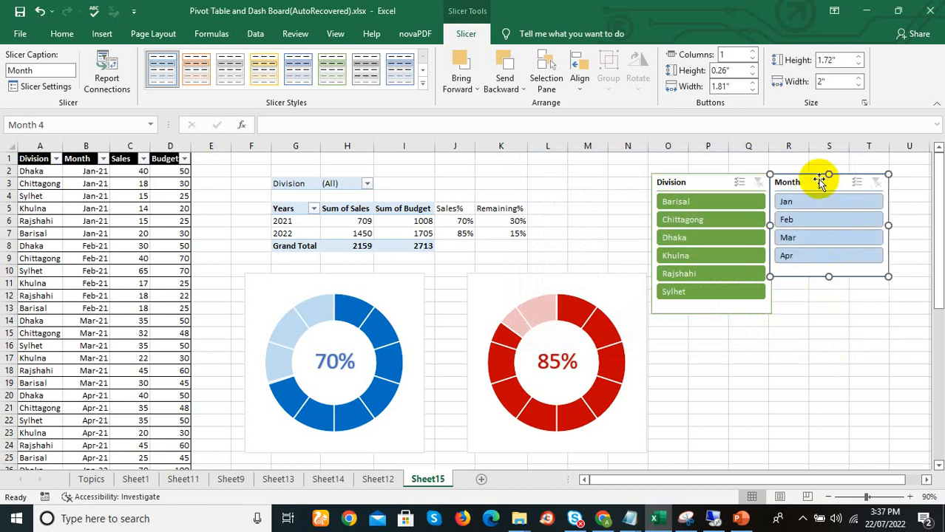
drag(819, 182, 832, 182)
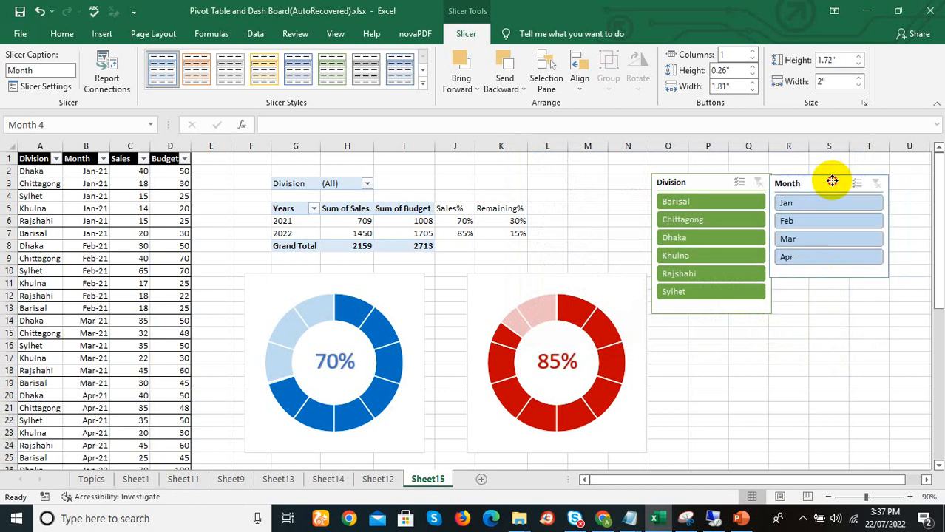
Arrange the Division slicer's buttons in 2 columns and shorten the slicer to match the Month slicer's lower edge.
click(722, 183)
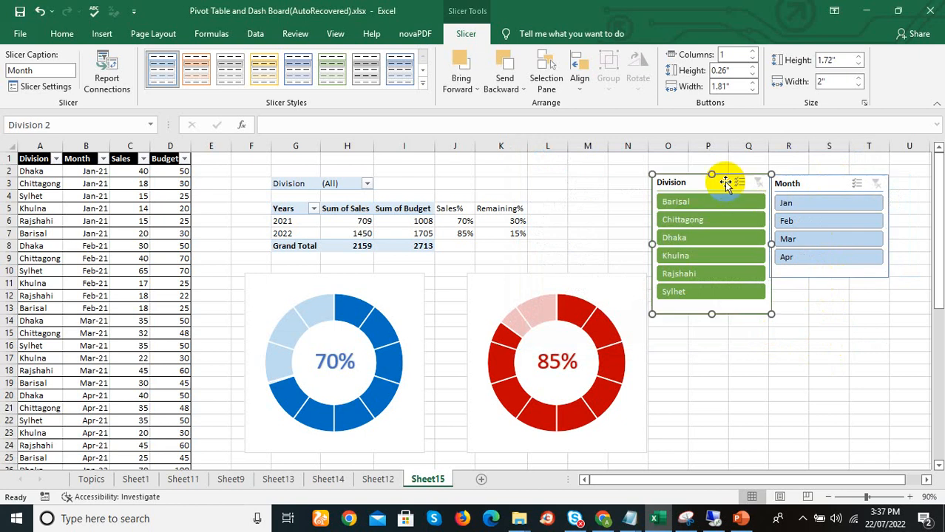
click(753, 54)
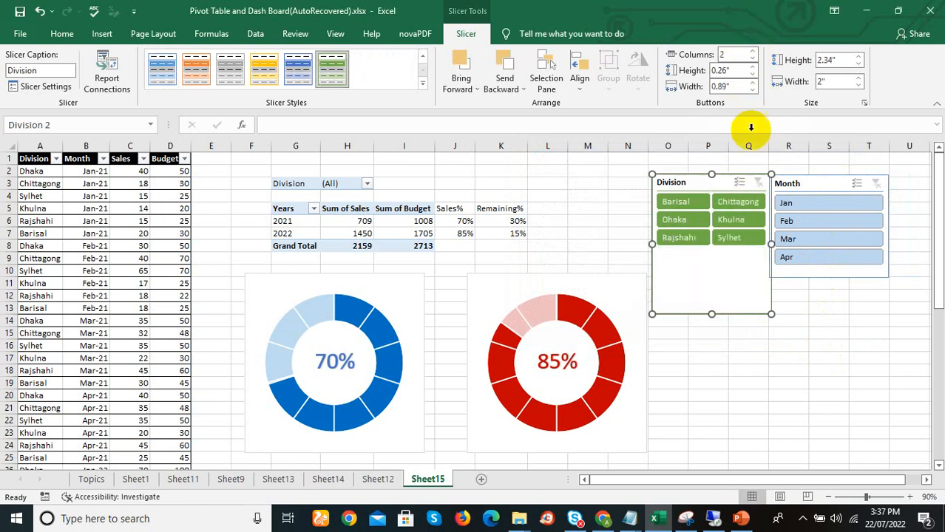
drag(723, 283, 721, 274)
Align the Month slicer with a small gap beside the Division slicer and narrow it to a width of 1.23".
click(808, 185)
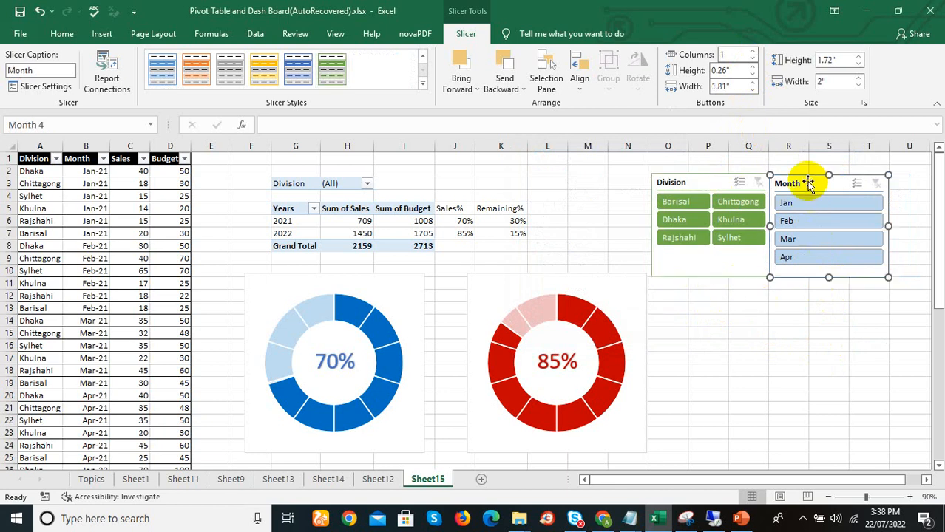
drag(809, 184, 849, 185)
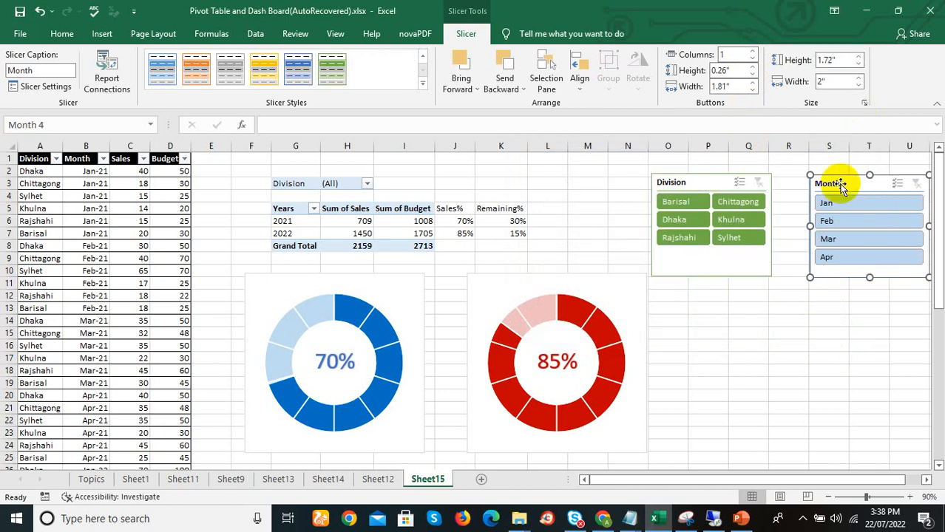
key(shift+Left)
key(shift+Left)
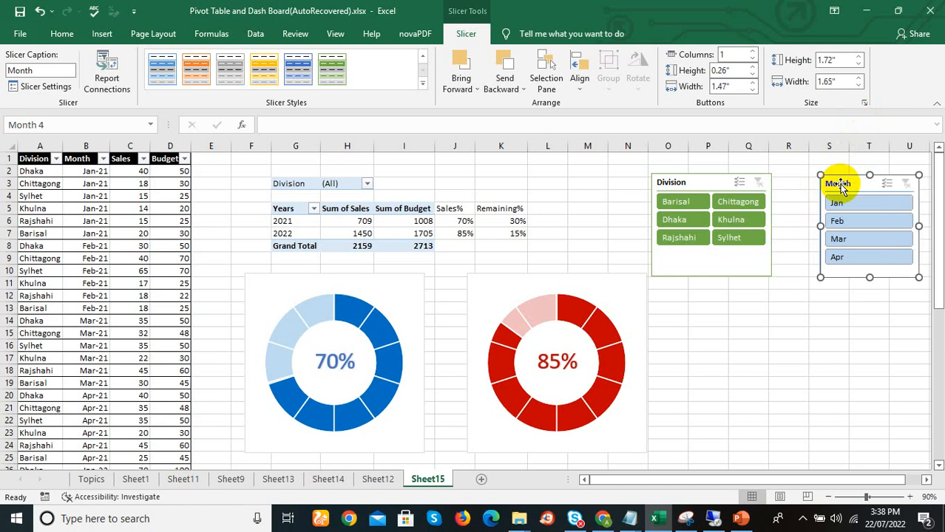
key(shift+Right)
key(shift+Right)
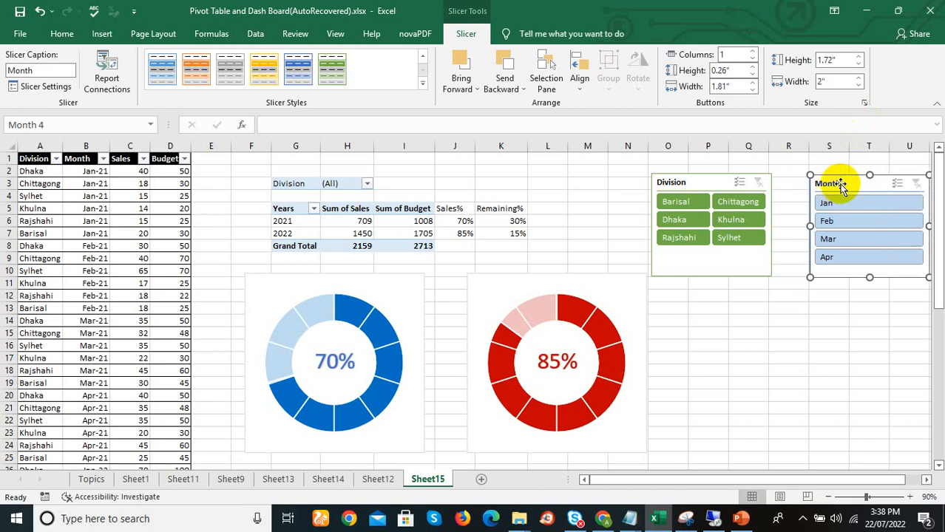
drag(838, 185, 814, 177)
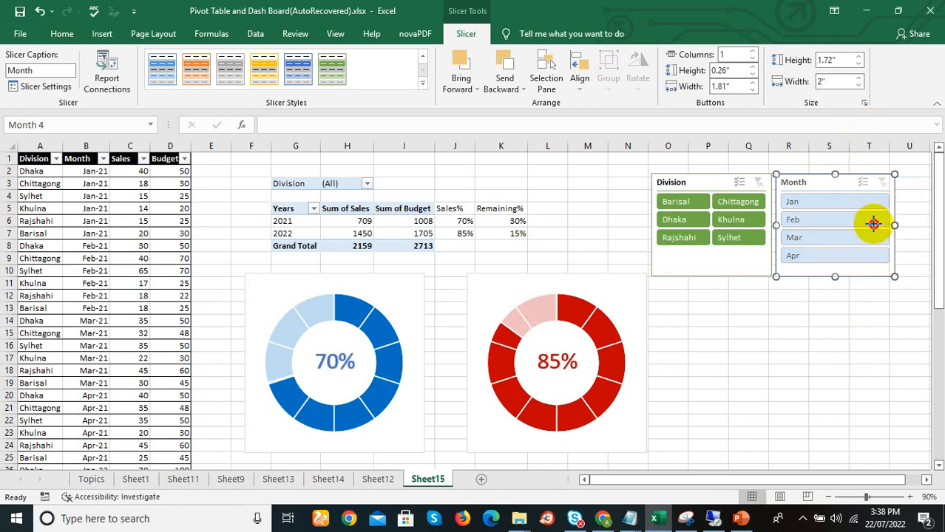
drag(894, 225, 848, 225)
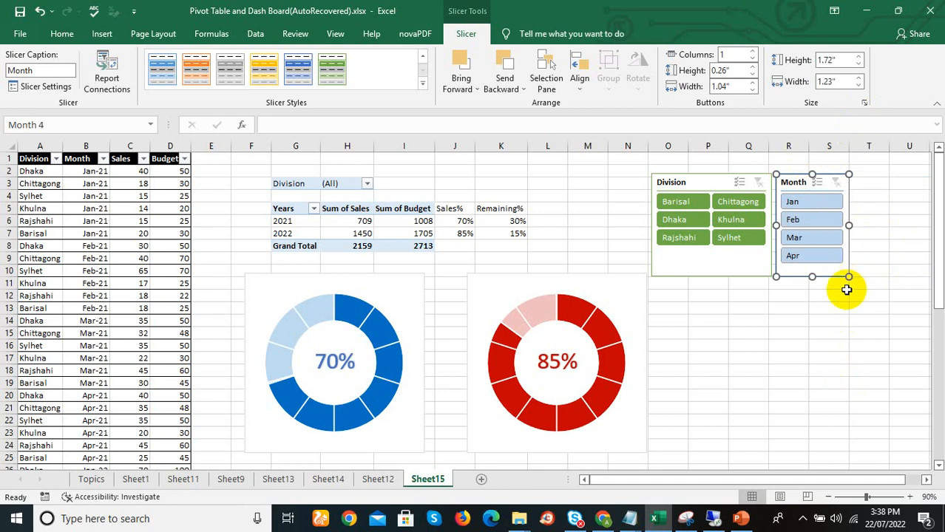
Test both slicers with the months Jan, Feb and Mar and the divisions Barisal, Dhaka and Khulna, and clear both filters.
click(807, 205)
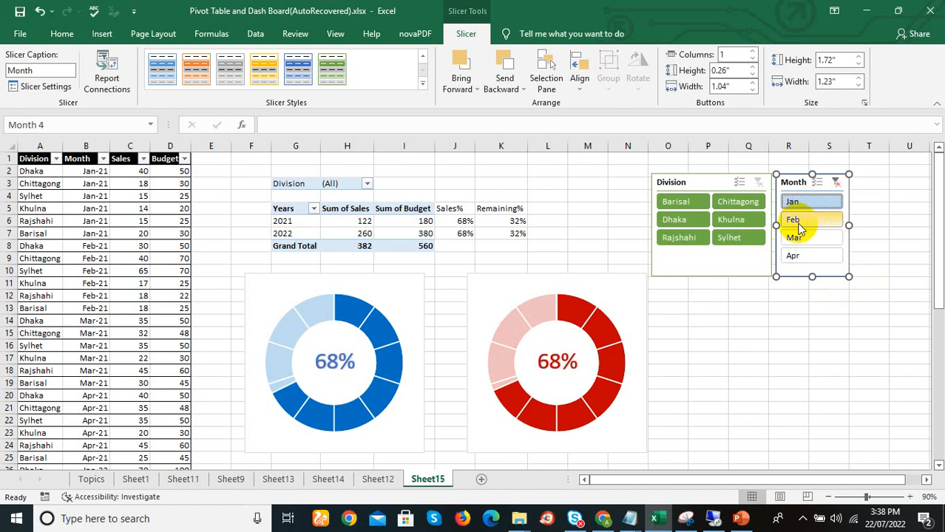
click(794, 219)
click(668, 201)
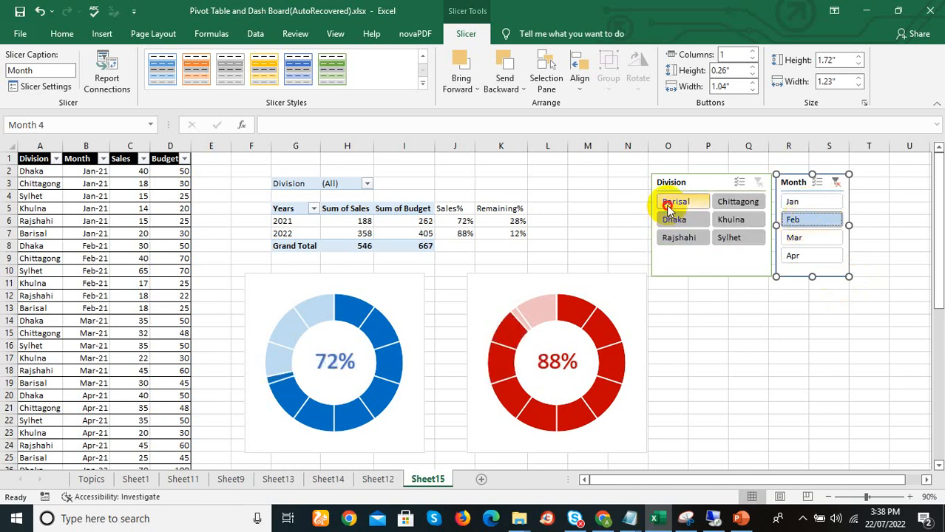
click(671, 219)
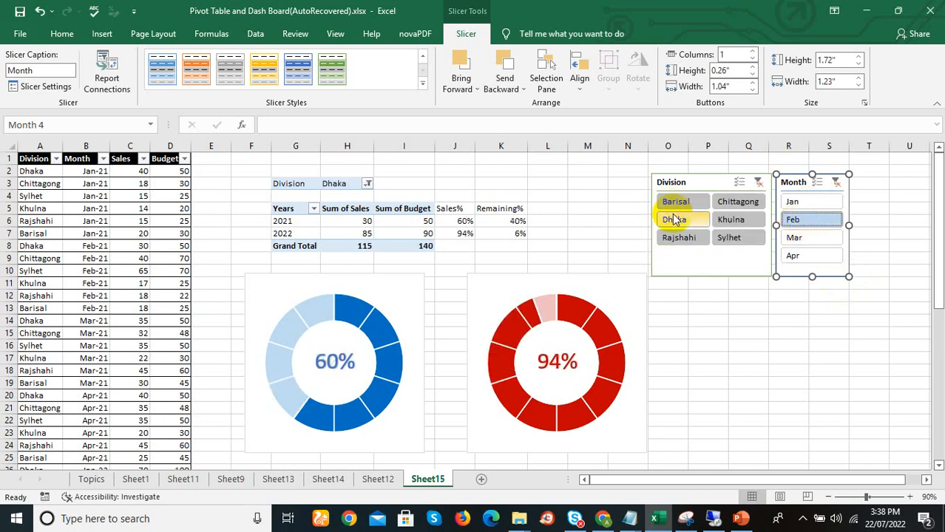
click(796, 237)
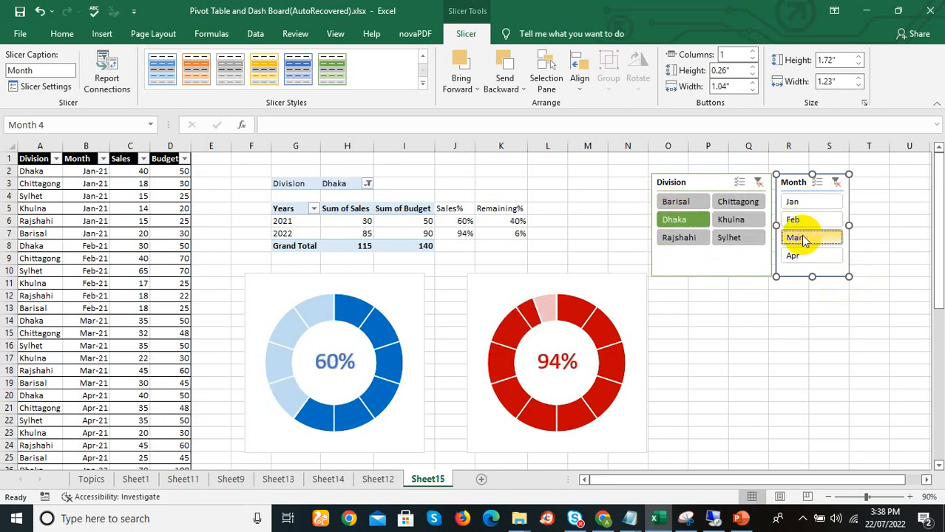
click(736, 220)
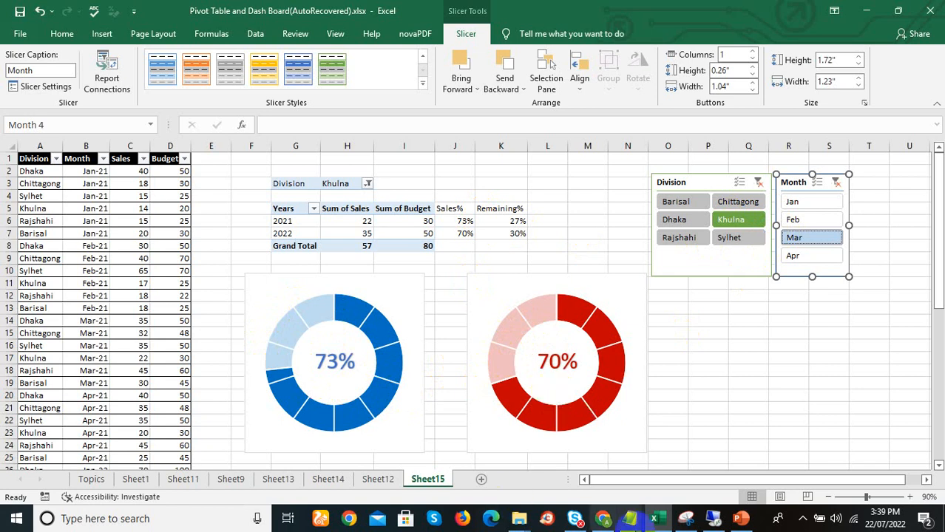
click(758, 183)
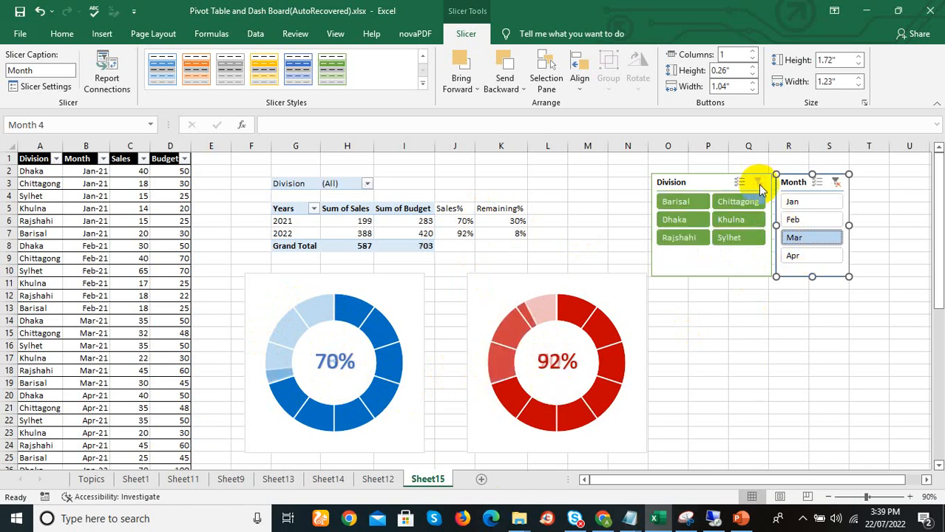
click(836, 183)
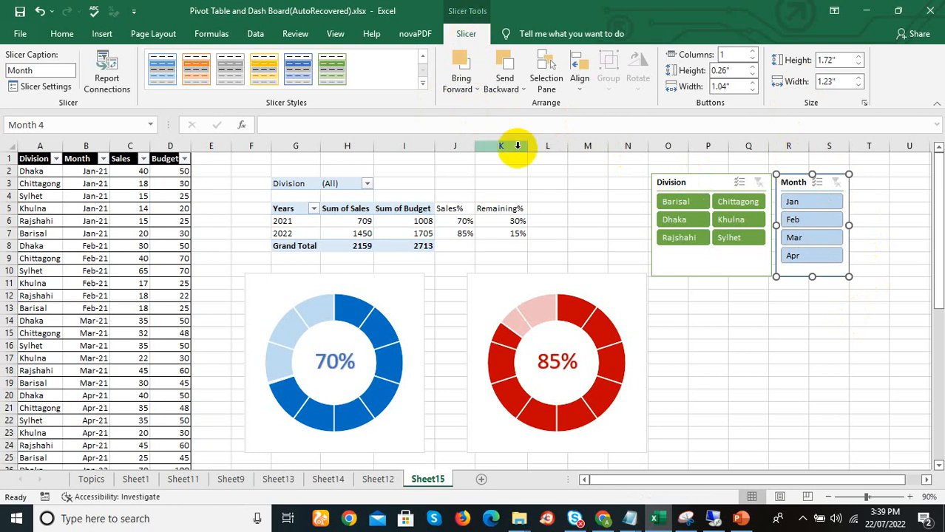
Insert a timeline for the Month field of the pivot table.
click(422, 225)
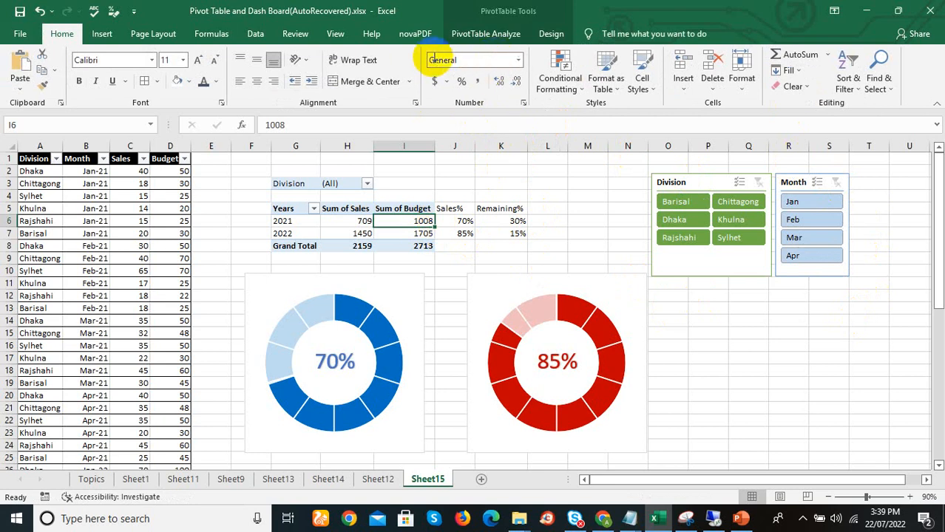
click(549, 33)
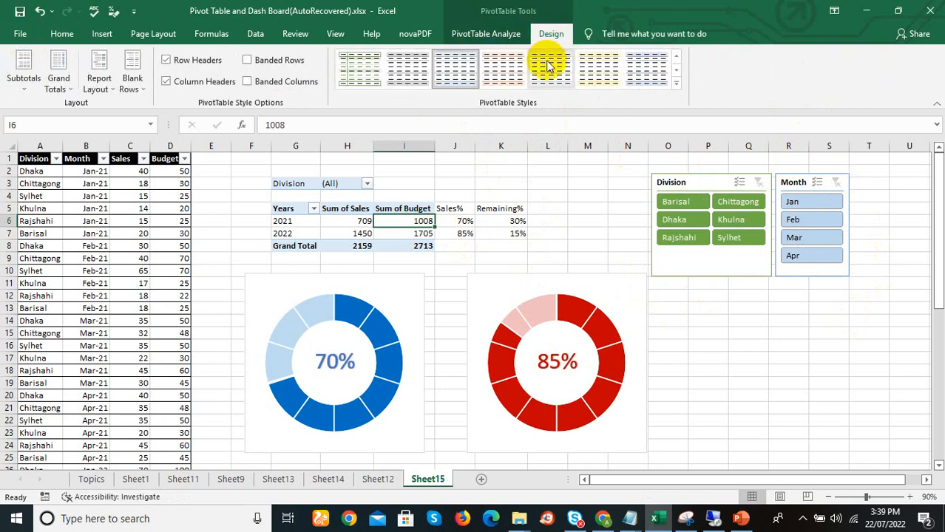
click(500, 34)
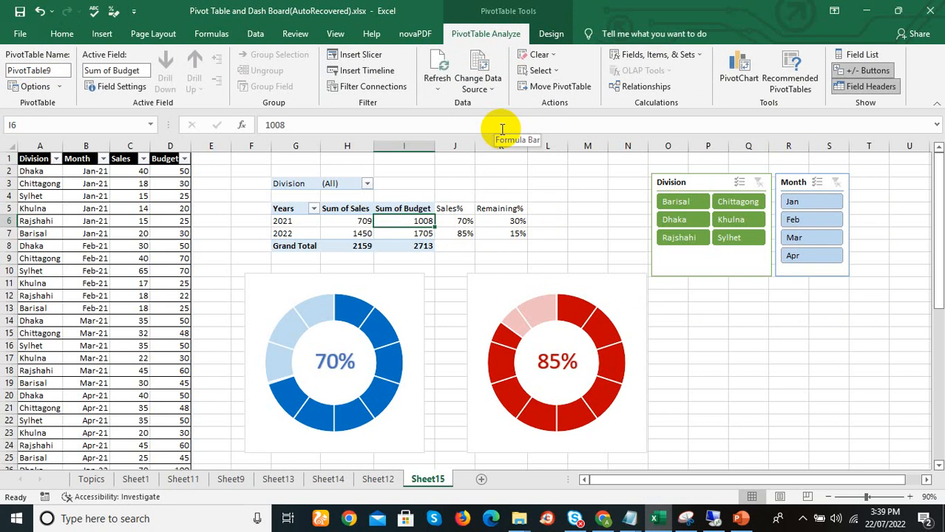
click(103, 37)
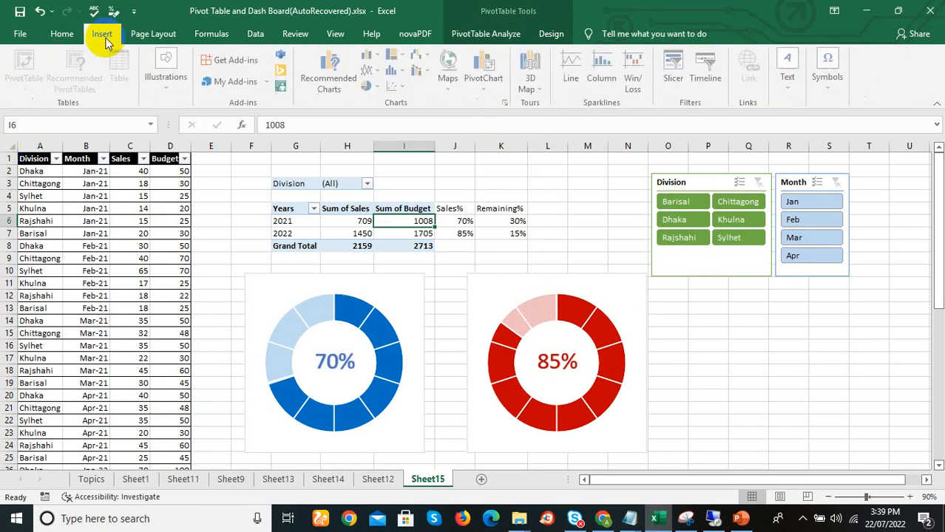
click(713, 81)
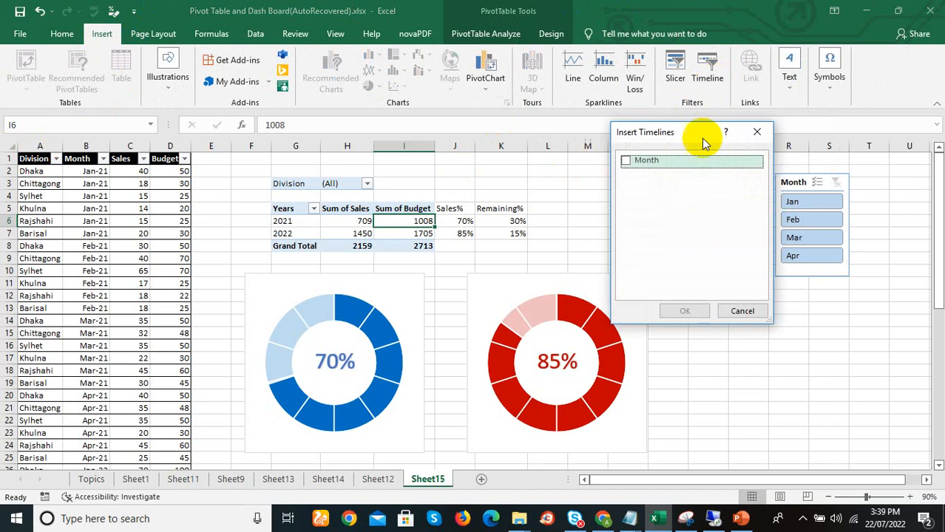
click(626, 160)
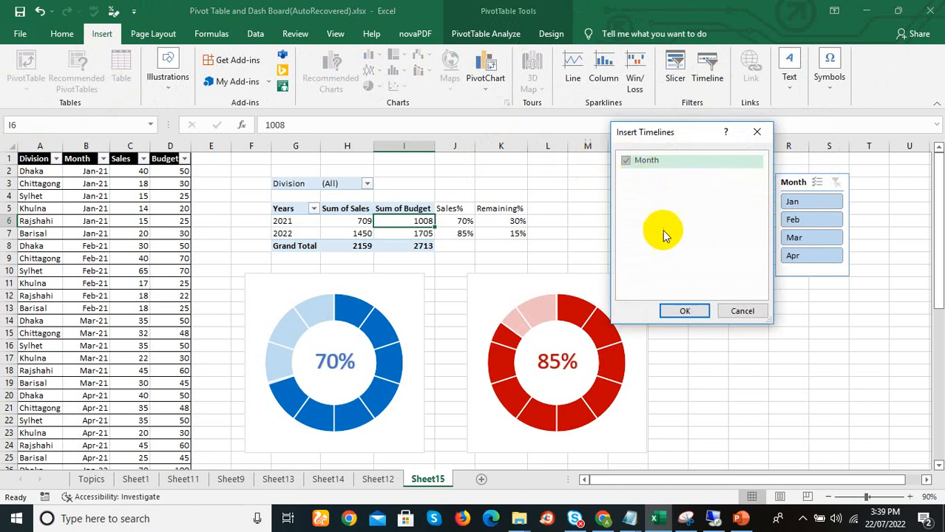
click(668, 310)
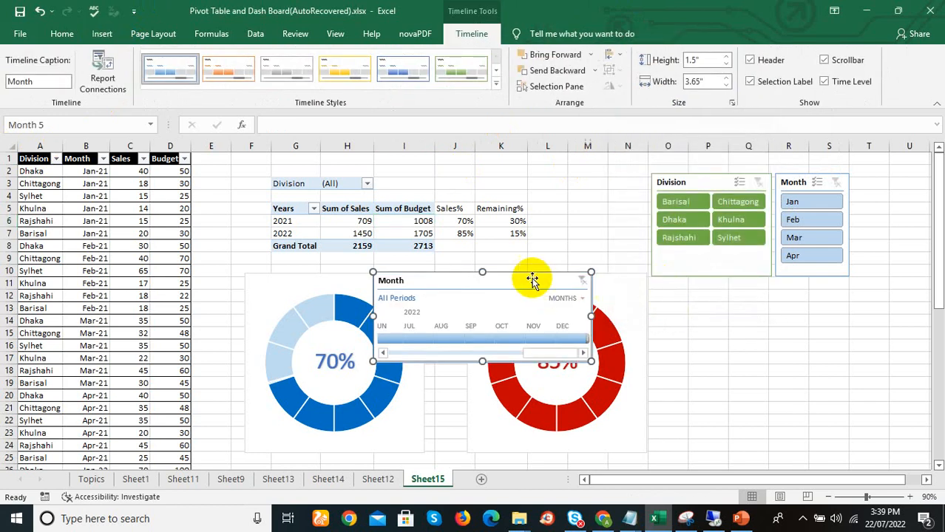
Move the Month timeline below the Division and Month slicers and switch its time level to years.
drag(518, 278, 791, 297)
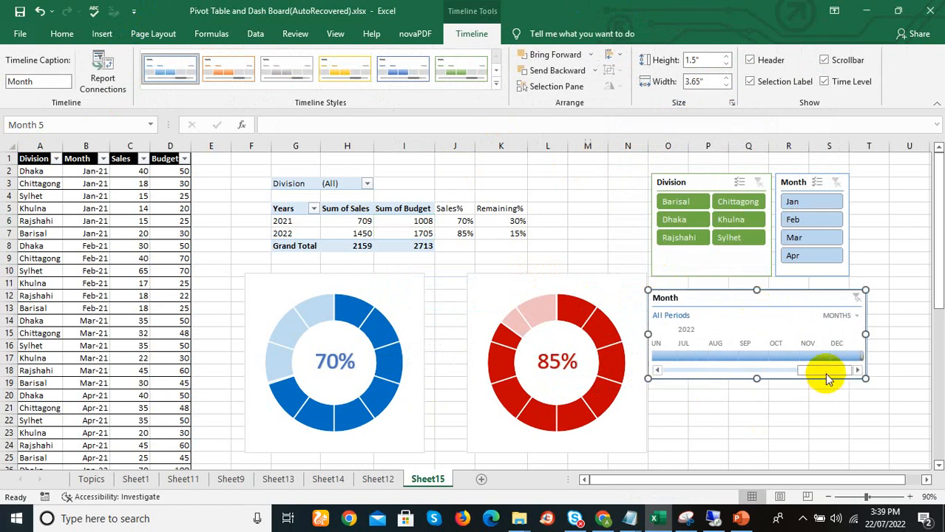
drag(827, 375, 673, 370)
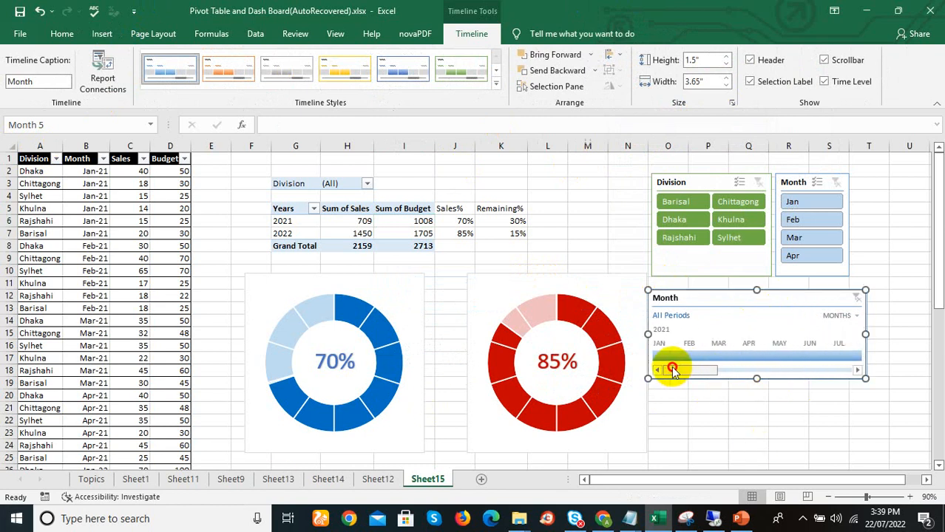
click(855, 320)
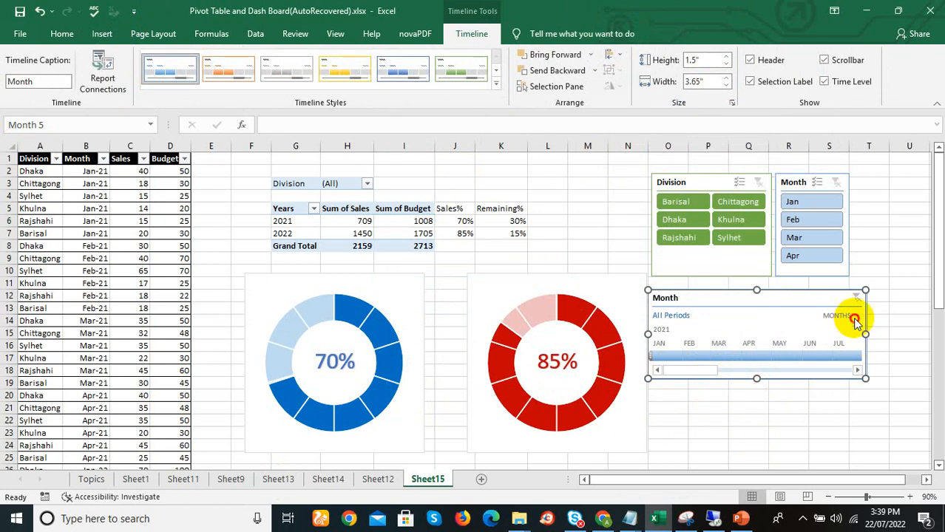
click(853, 332)
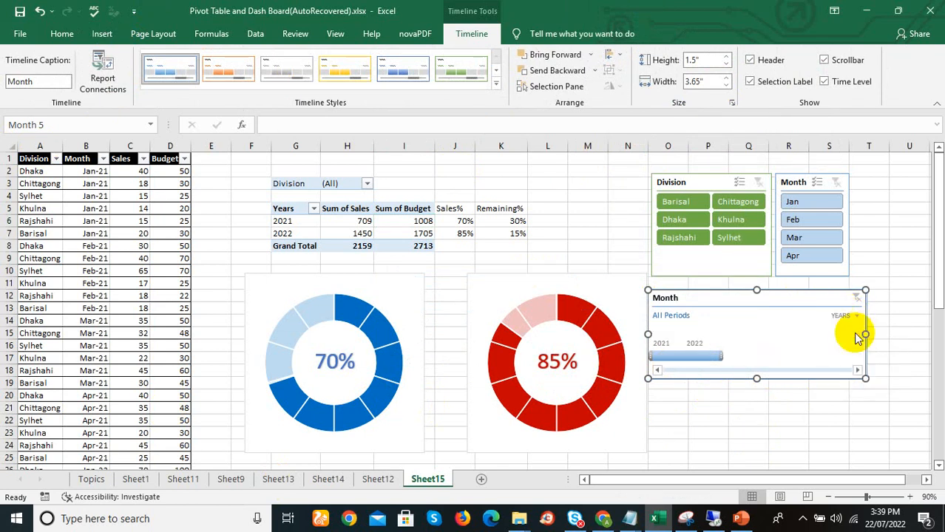
right_click(750, 376)
click(744, 333)
right_click(743, 330)
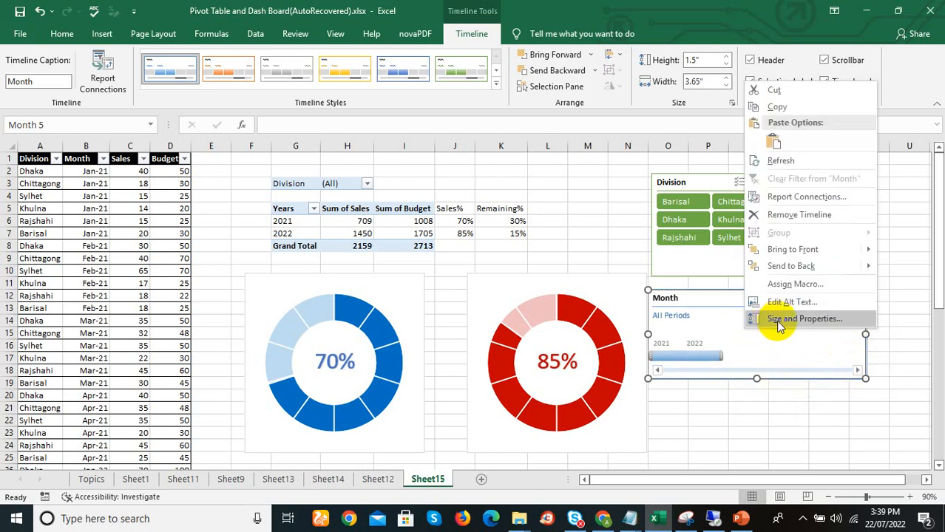
click(778, 324)
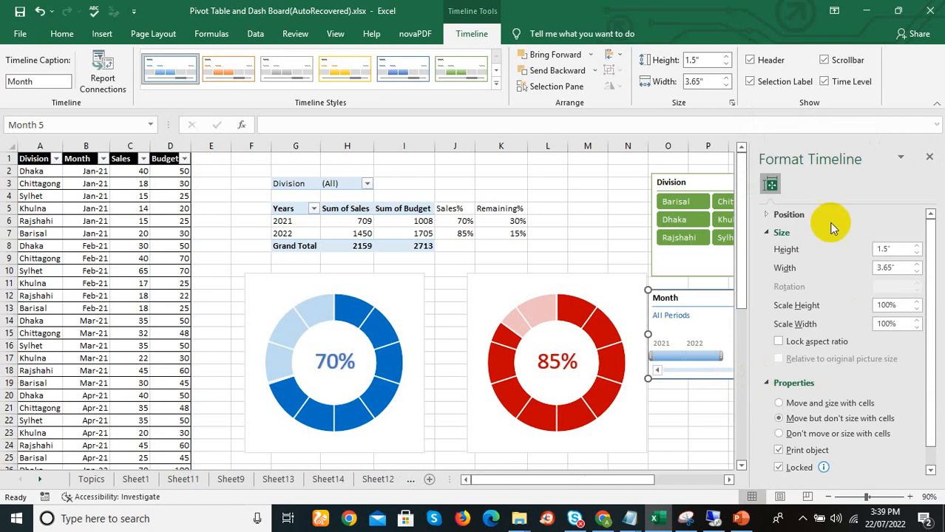
click(929, 156)
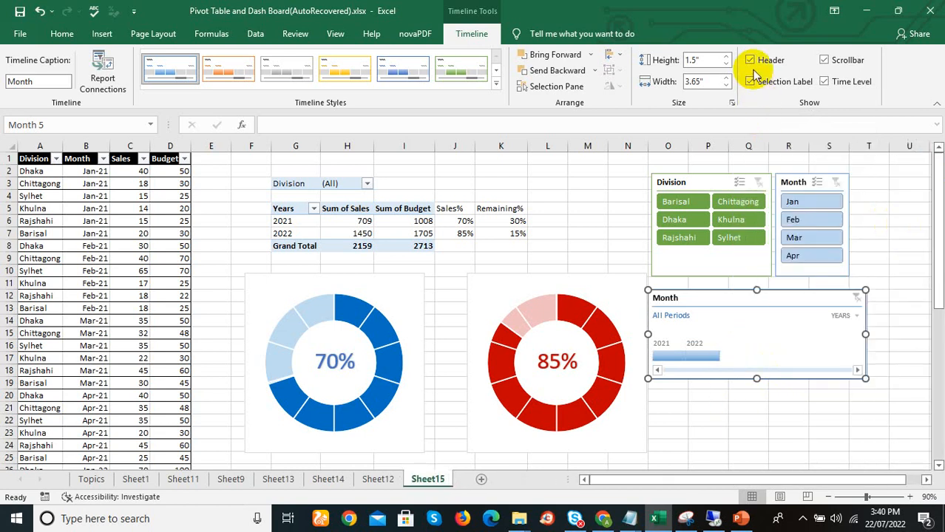
Hide the timeline's scrollbar, selection label and time level.
click(841, 62)
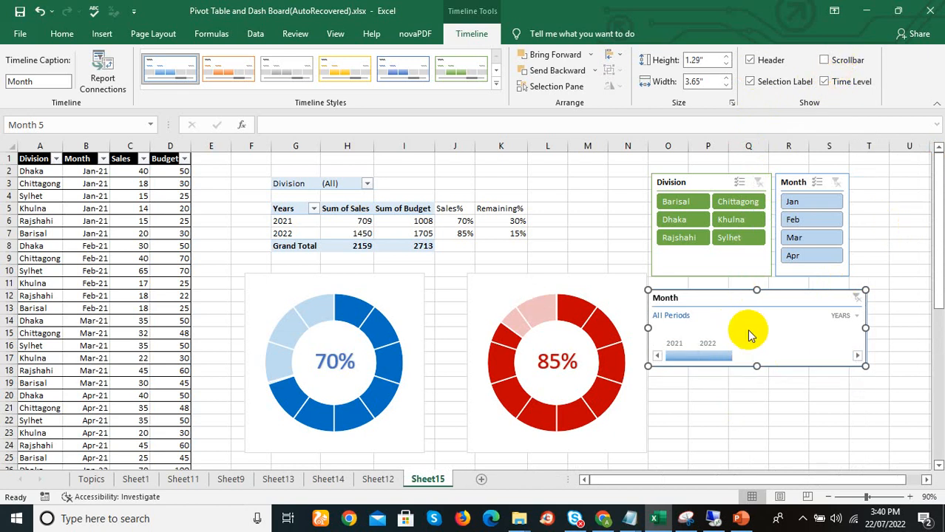
click(831, 62)
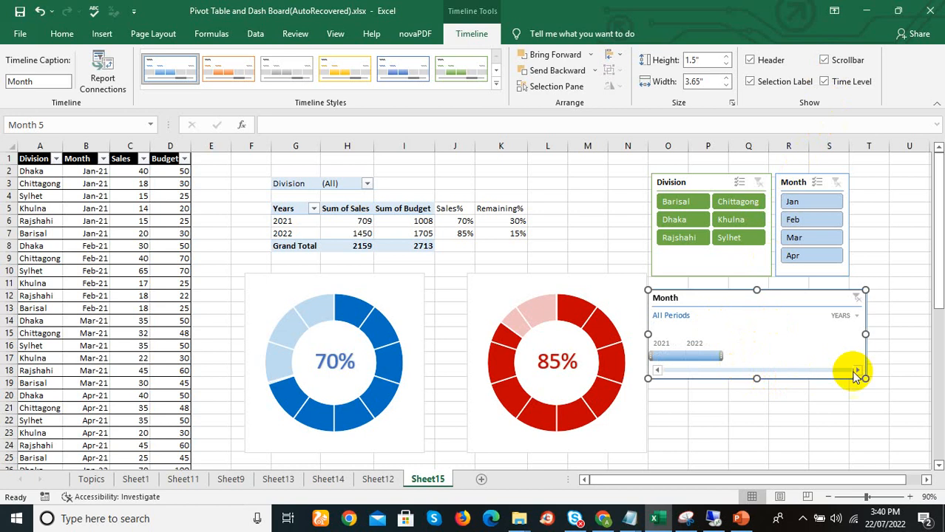
click(831, 61)
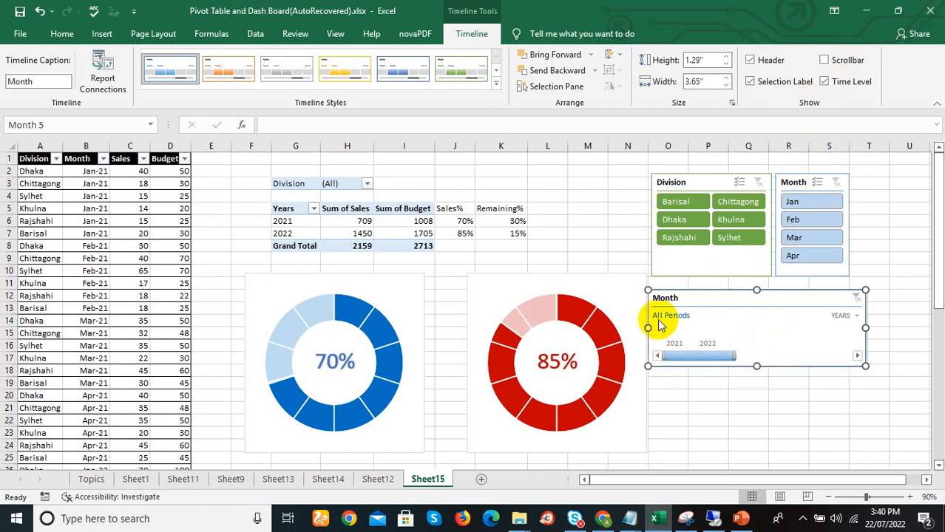
click(783, 85)
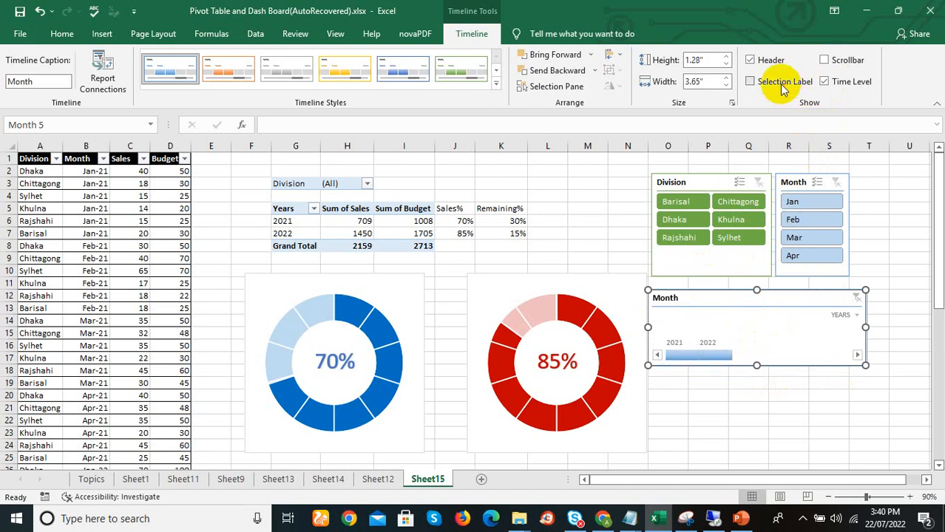
click(849, 83)
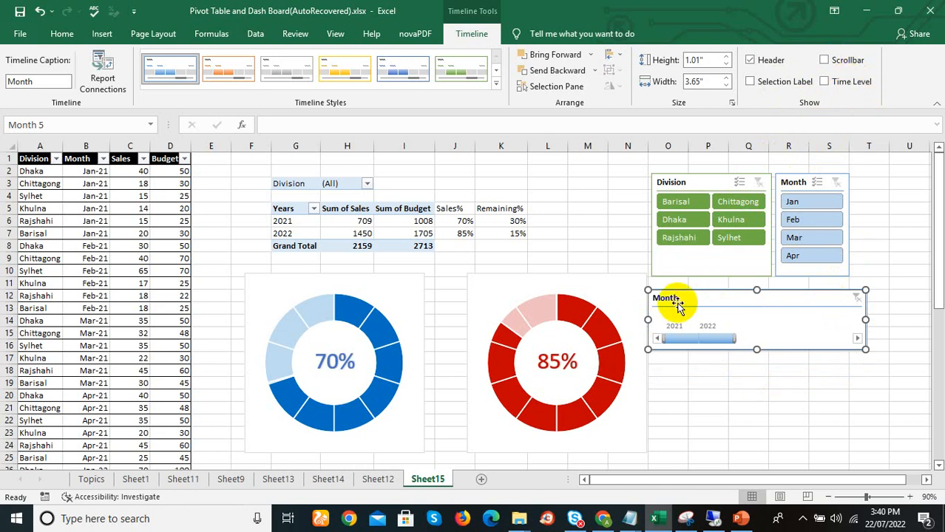
Change the timeline's caption to Year.
double_click(22, 82)
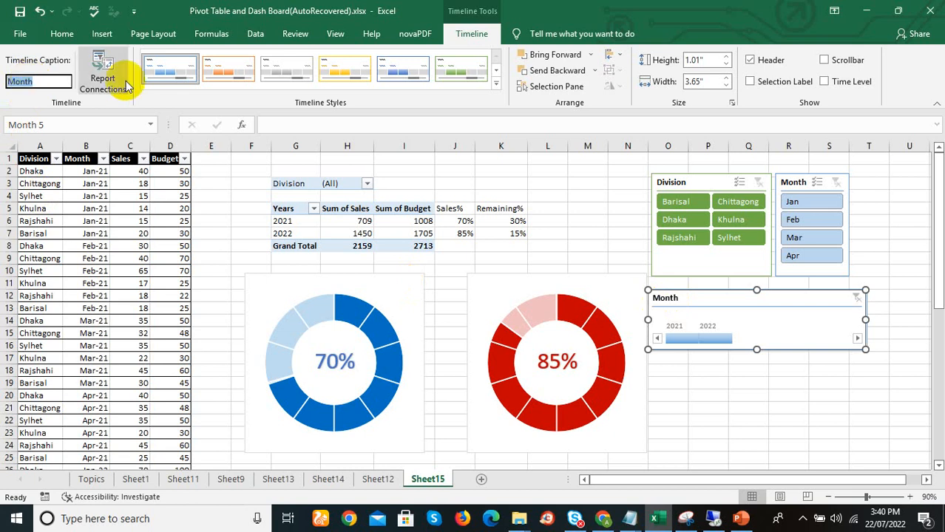
click(52, 85)
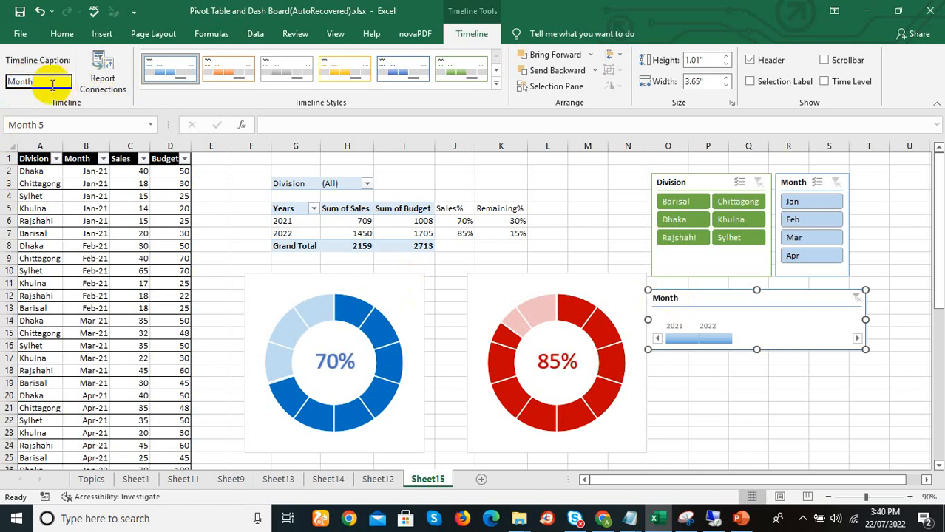
key(BackSpace)
key(BackSpace)
key(BackSpace)
key(BackSpace)
key(BackSpace)
key(Return)
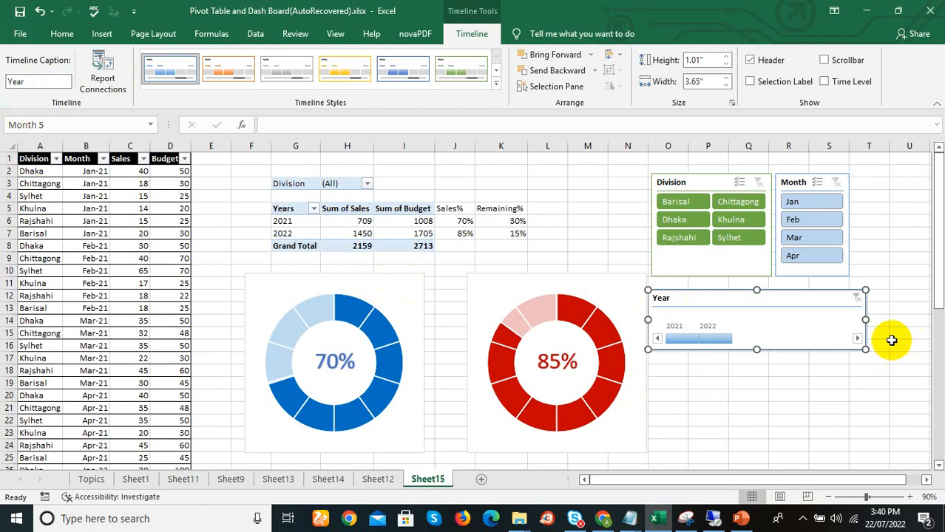
Narrow the Year timeline to a width of about 2.69" and place it roughly centred just beneath the two slicers.
drag(867, 319, 809, 319)
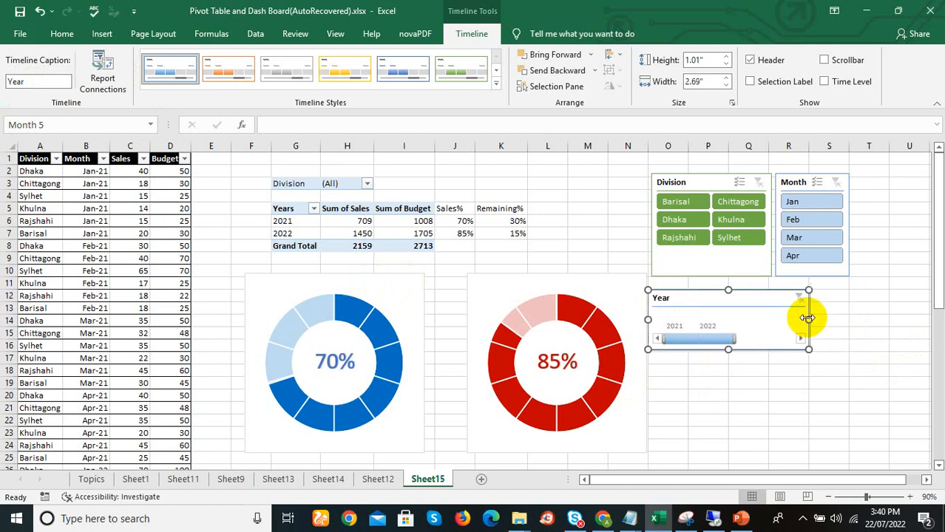
drag(747, 299, 767, 288)
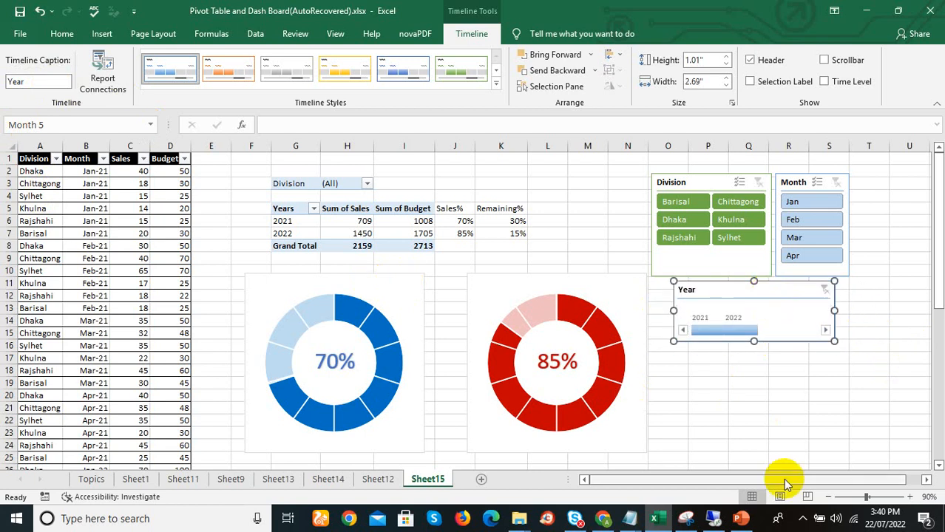
Test the timeline with 2021 and with both years, and filter by division Khulna with the months Feb, Mar and Apr in turn.
click(704, 331)
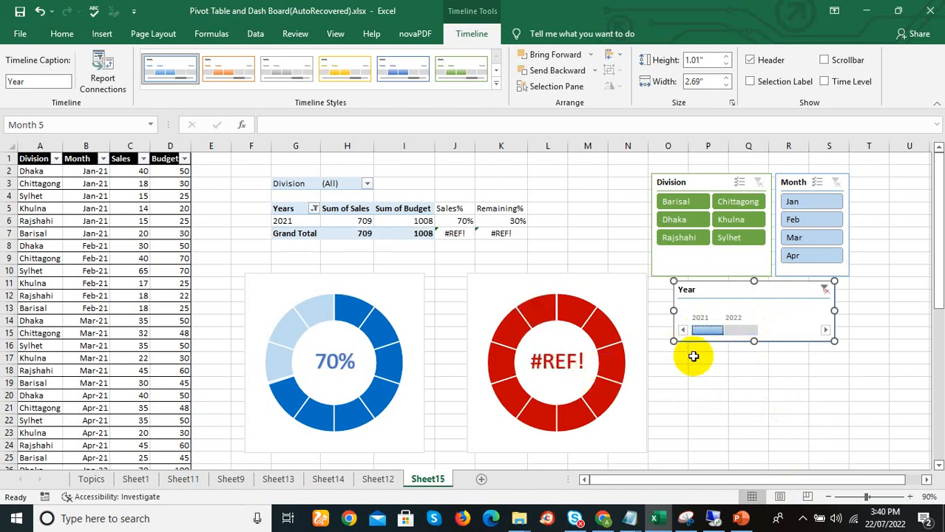
shift+click(748, 333)
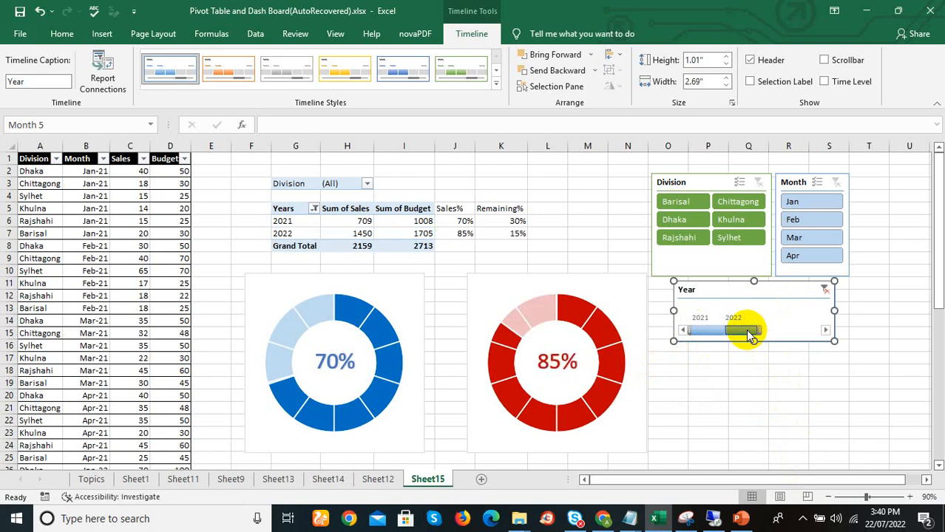
click(731, 218)
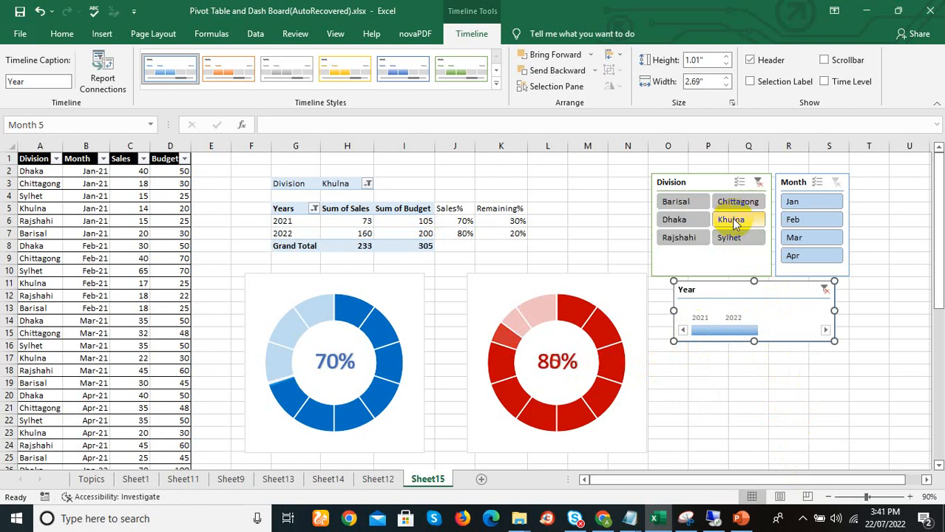
click(800, 225)
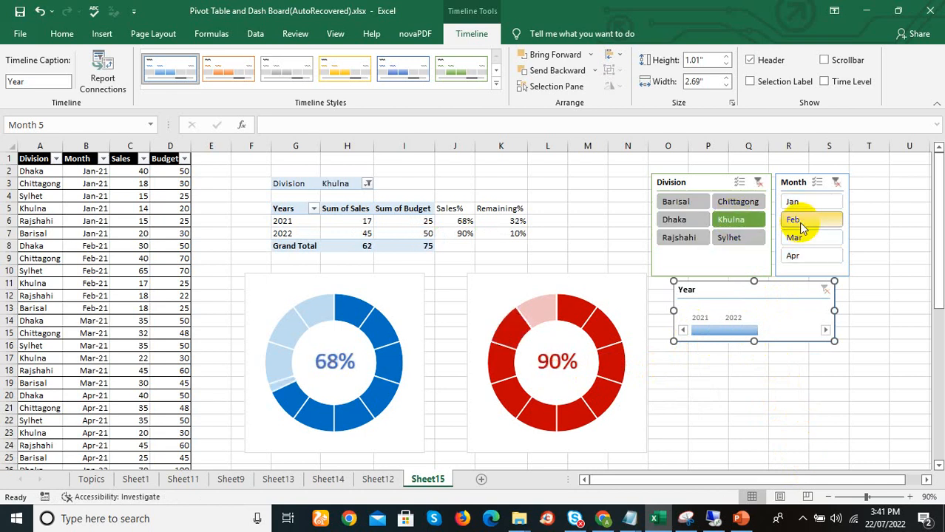
click(796, 238)
click(798, 255)
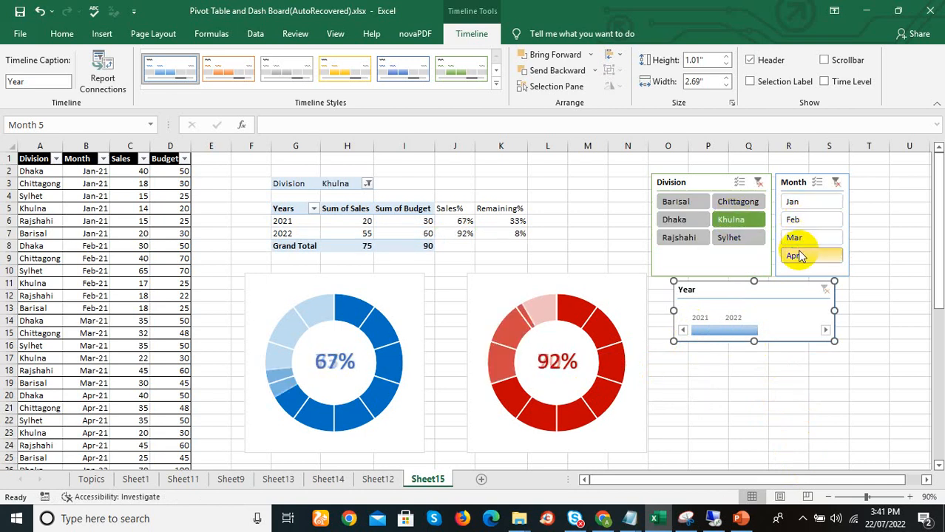
Insert a WordArt text box in the plain black style.
drag(937, 270, 937, 275)
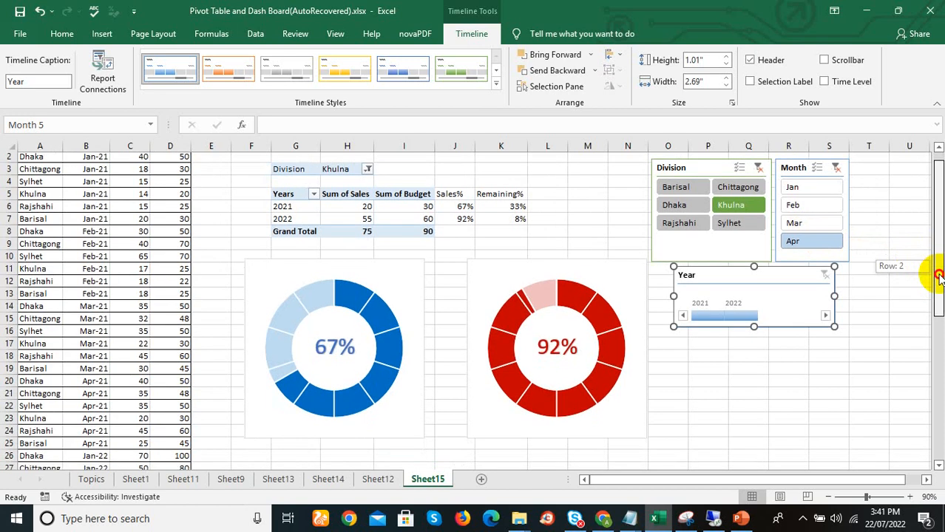
mouse_move(938, 275)
mouse_down()
mouse_move(934, 288)
mouse_move(937, 275)
mouse_up()
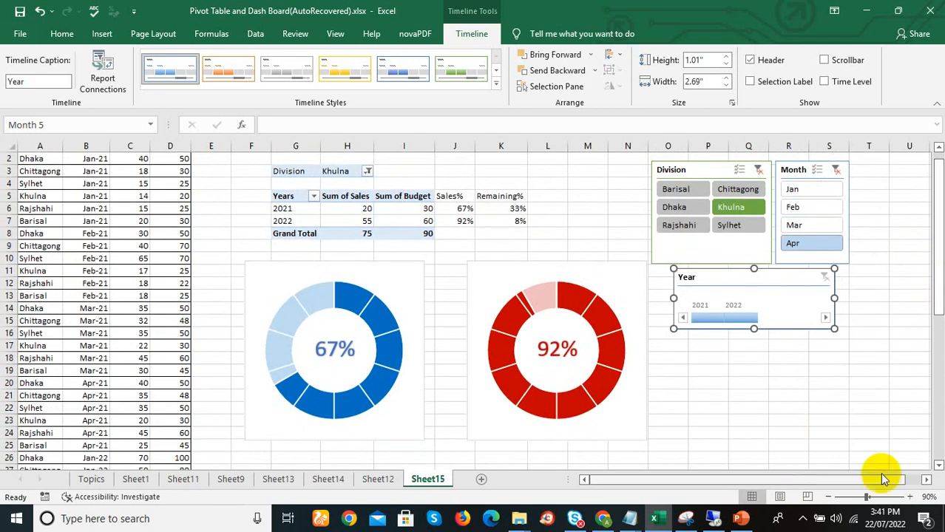
scroll(937, 310, down, 1)
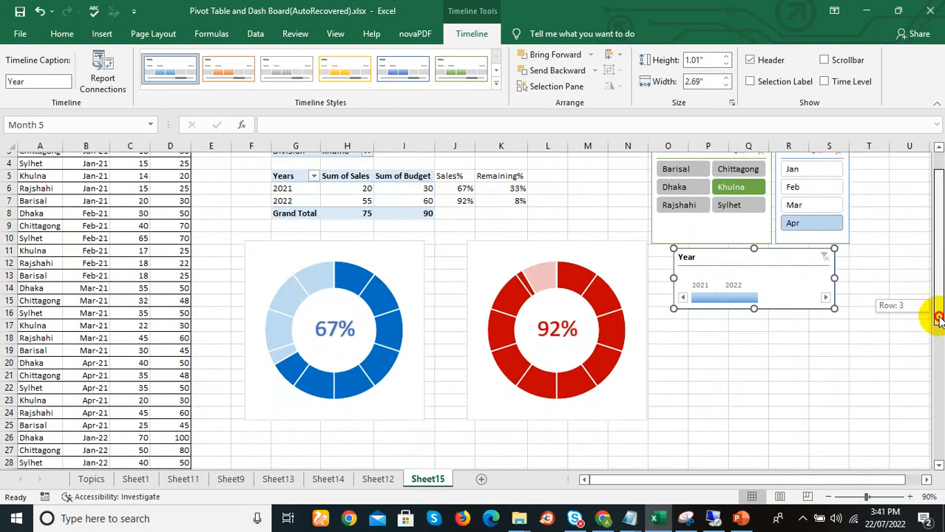
click(339, 328)
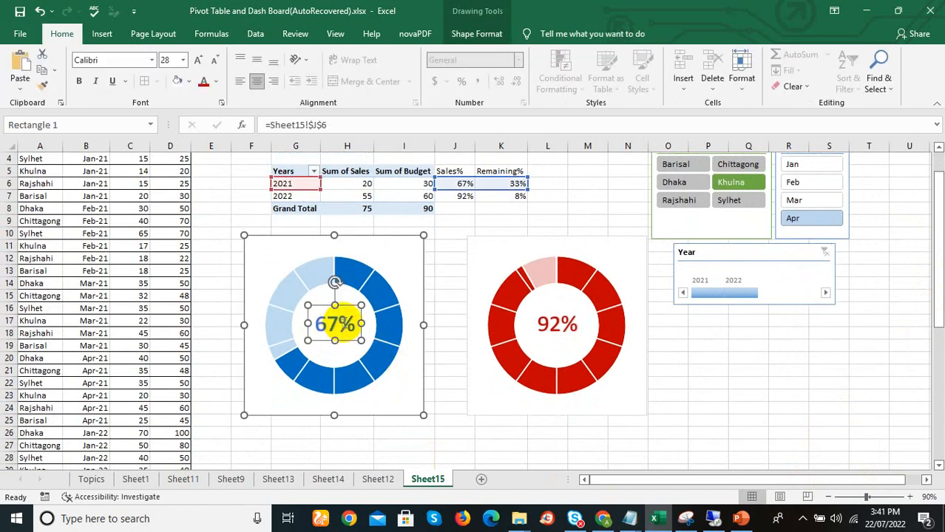
click(302, 441)
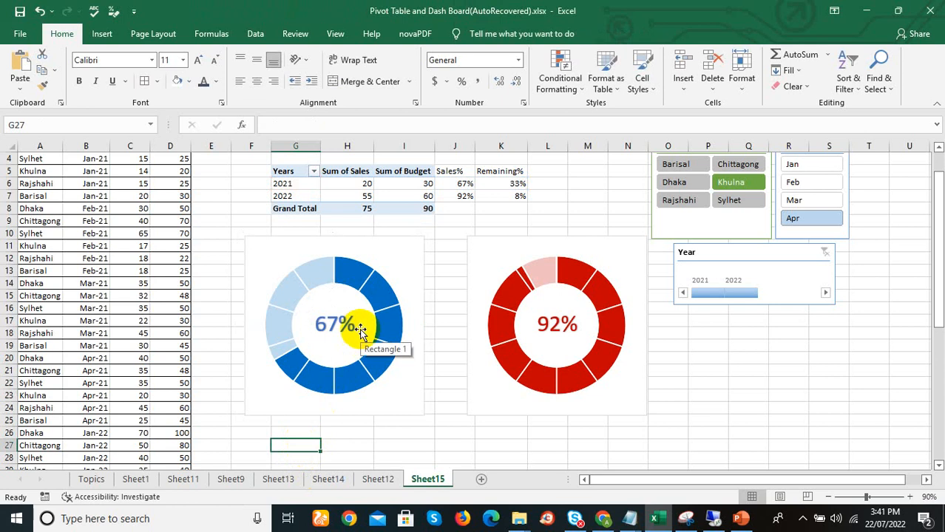
click(102, 33)
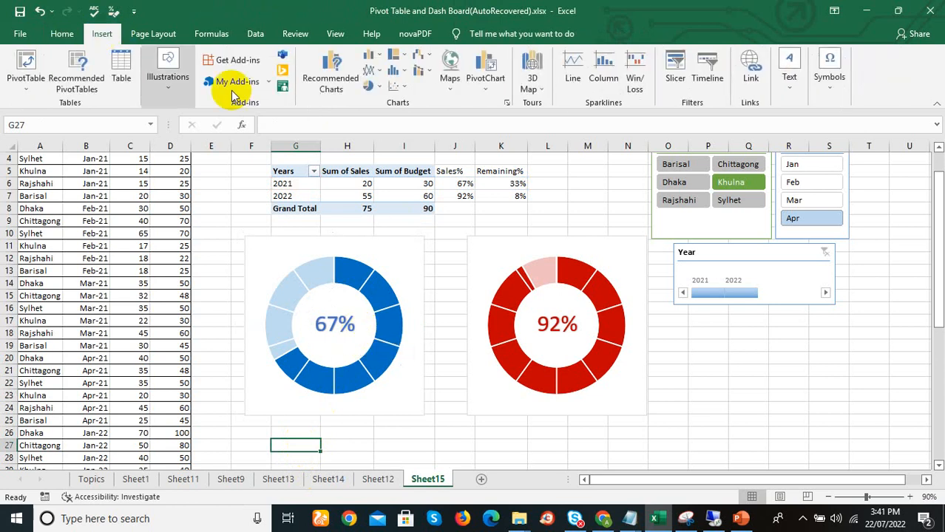
click(789, 74)
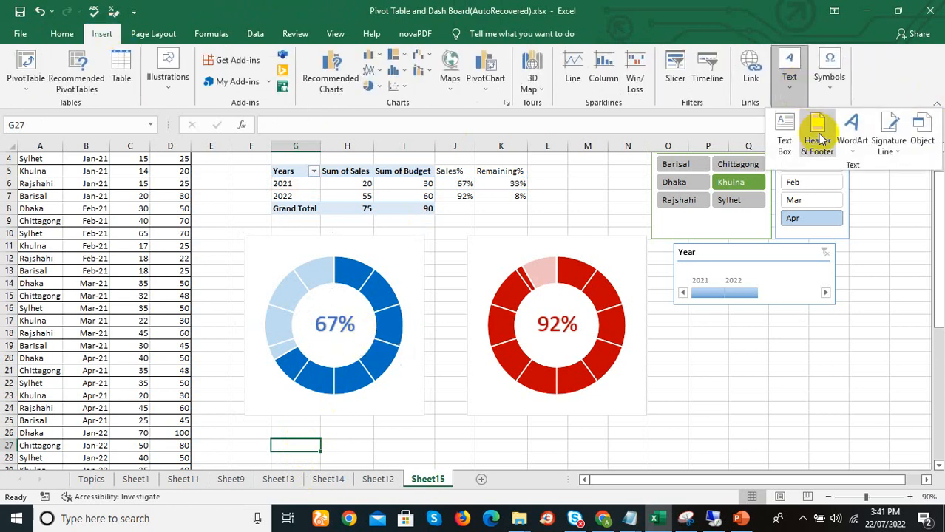
click(850, 131)
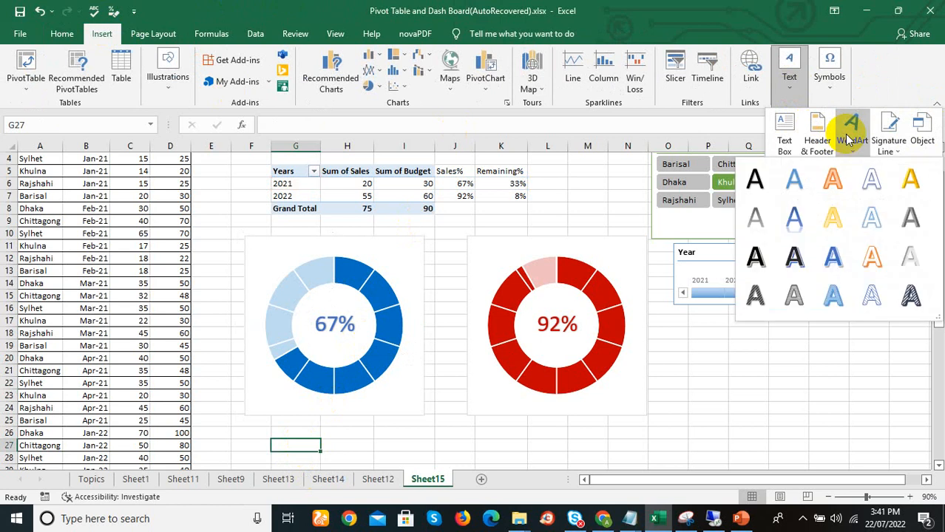
click(760, 179)
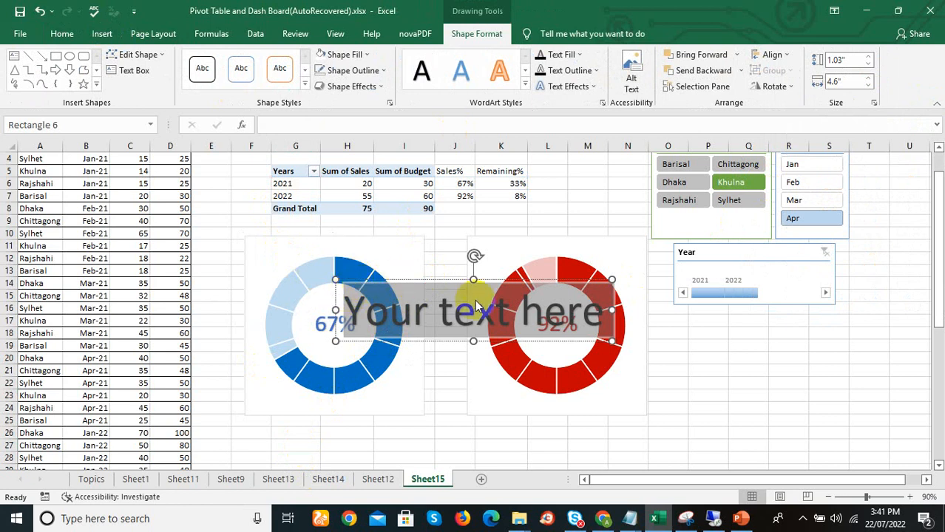
Move the WordArt text box off the doughnut charts to the empty area just below them.
drag(477, 285, 437, 363)
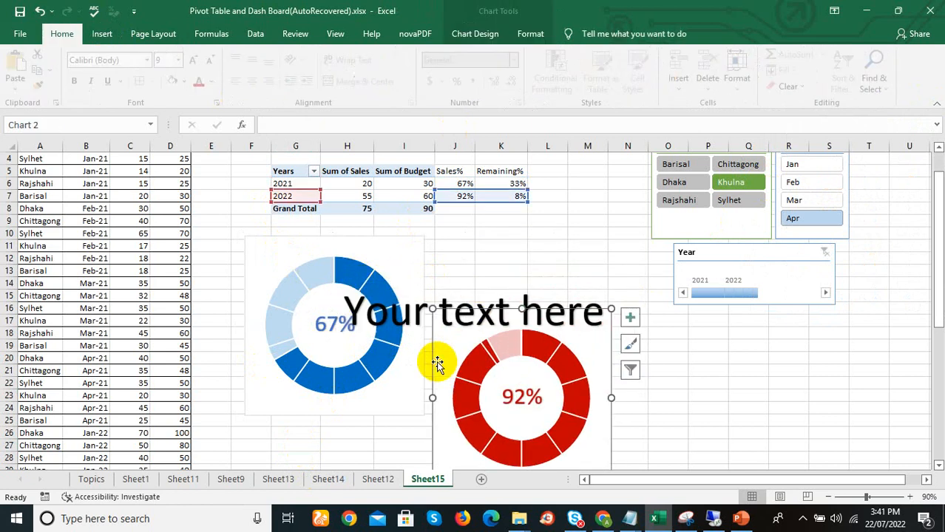
key(ctrl+z)
click(428, 319)
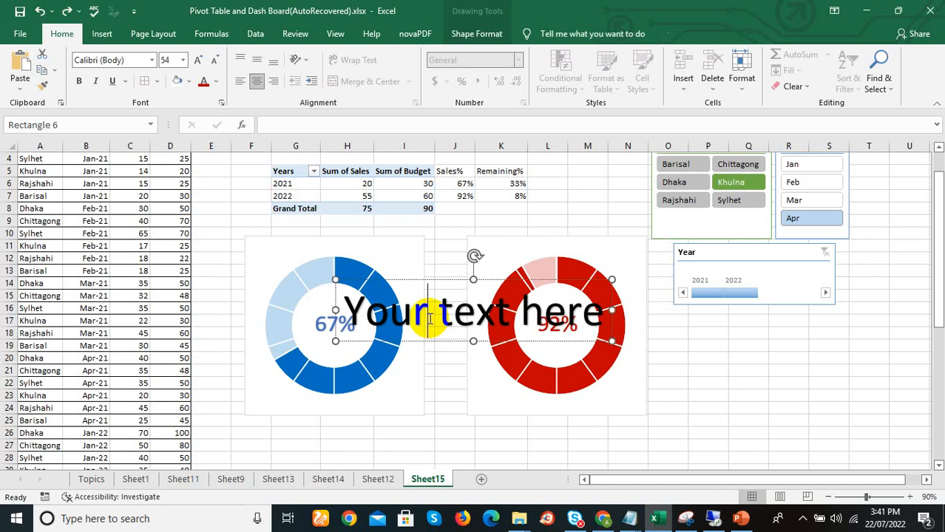
drag(434, 284, 352, 417)
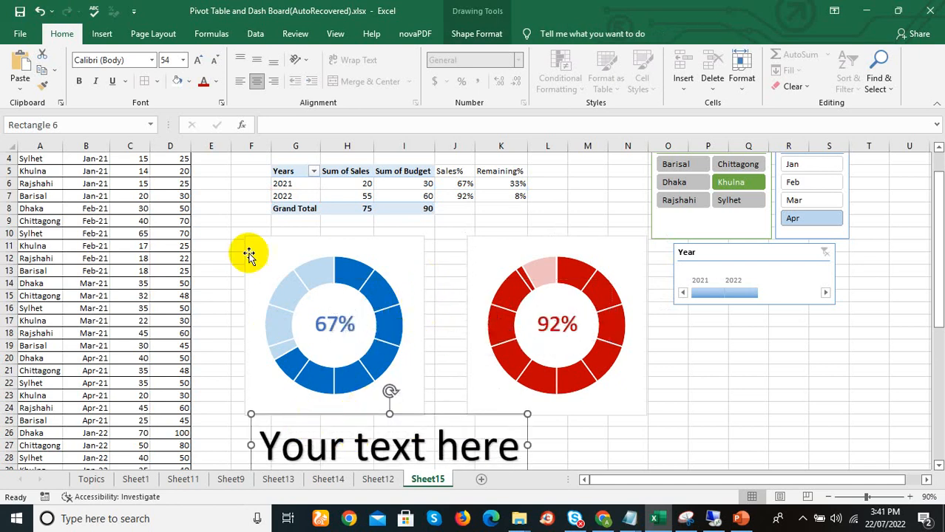
Link the WordArt text to cell G6 with =$G$6 and centre the label beneath the blue doughnut chart.
click(273, 129)
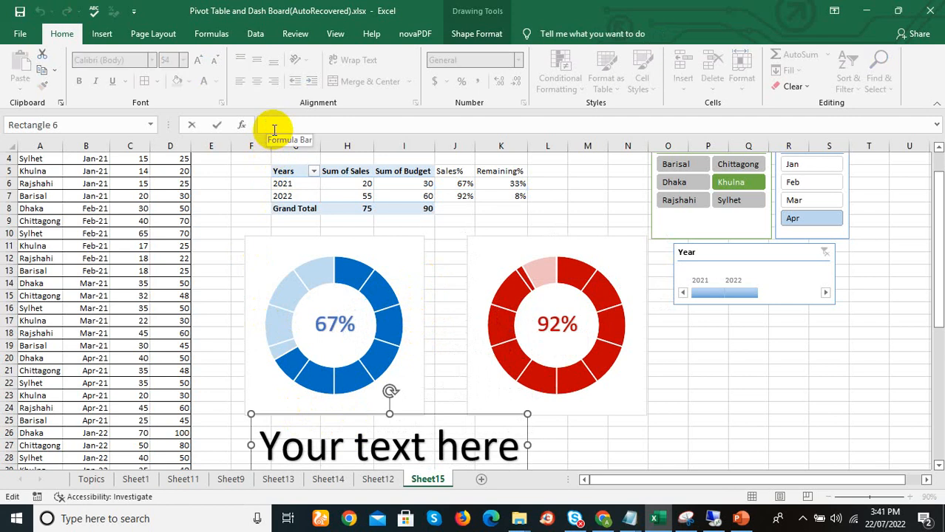
text(=)
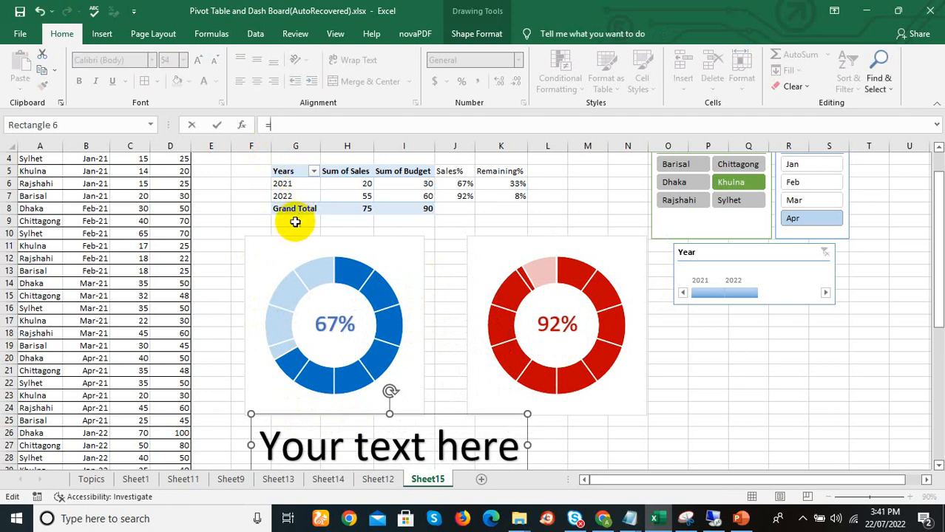
click(298, 184)
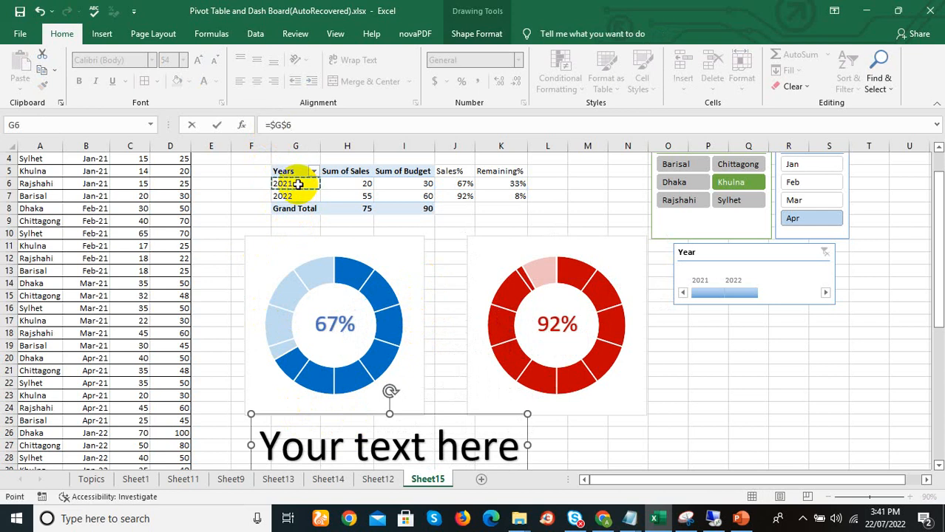
key(Return)
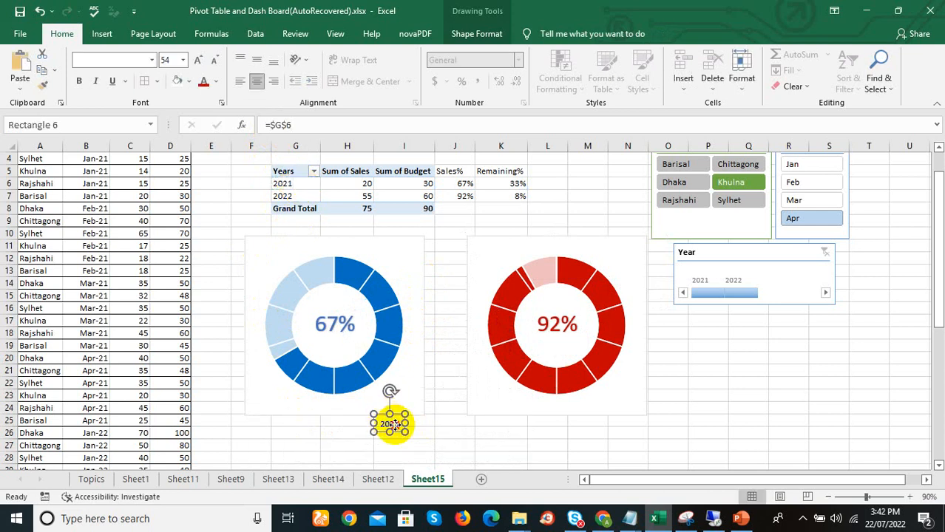
drag(394, 425, 342, 437)
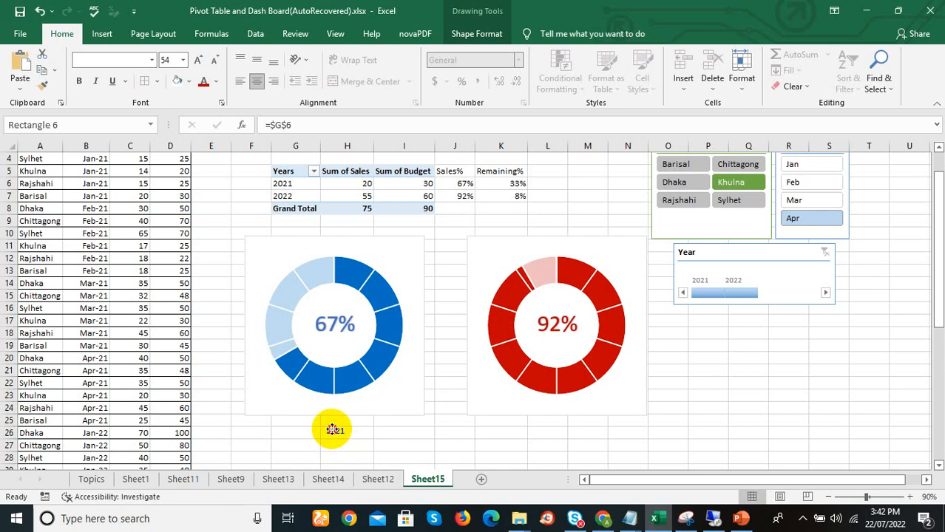
Copy the formatting of the blue chart's percentage label onto the 2021 label with Format Painter.
click(326, 317)
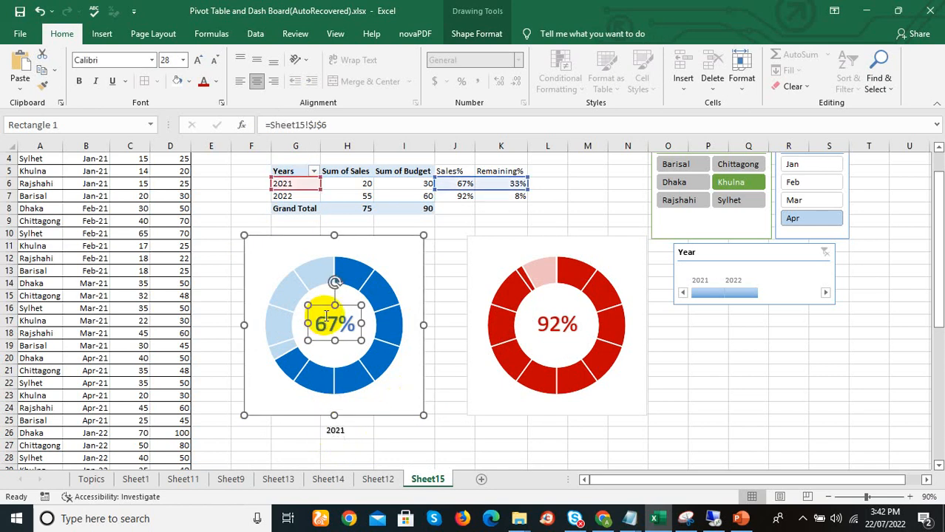
click(44, 87)
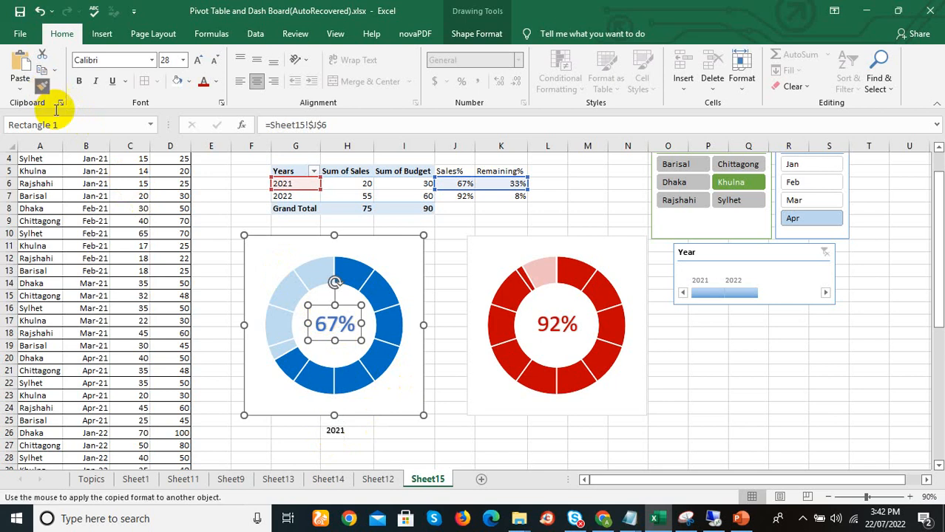
click(339, 434)
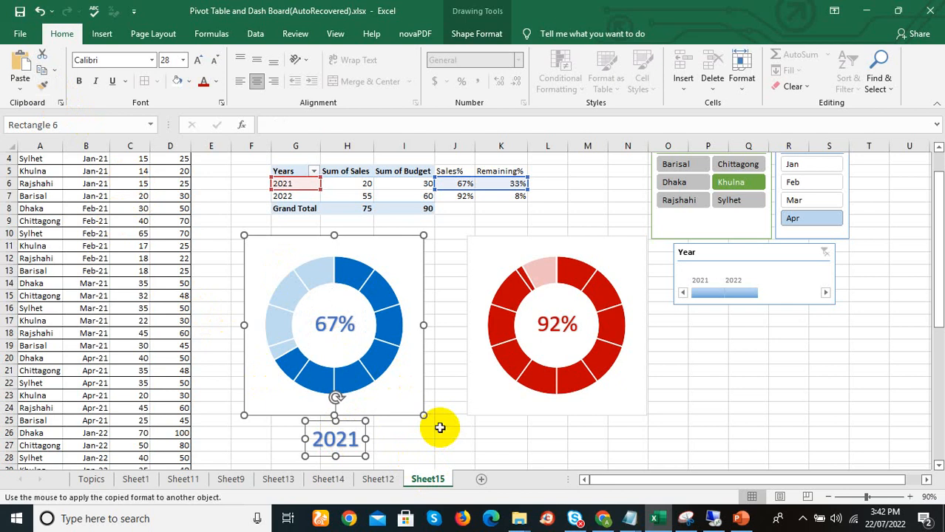
click(440, 429)
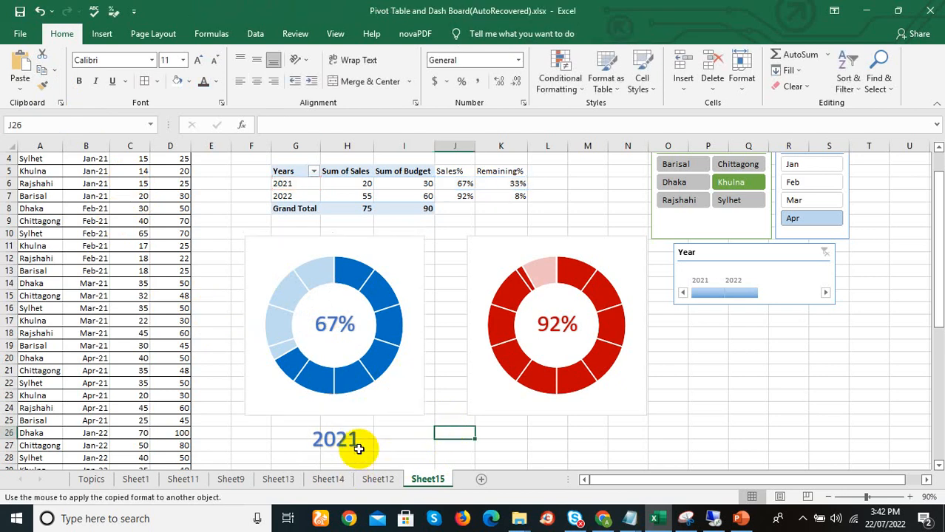
Duplicate the 2021 label and place the copy centred beneath the red doughnut chart.
click(359, 446)
click(338, 437)
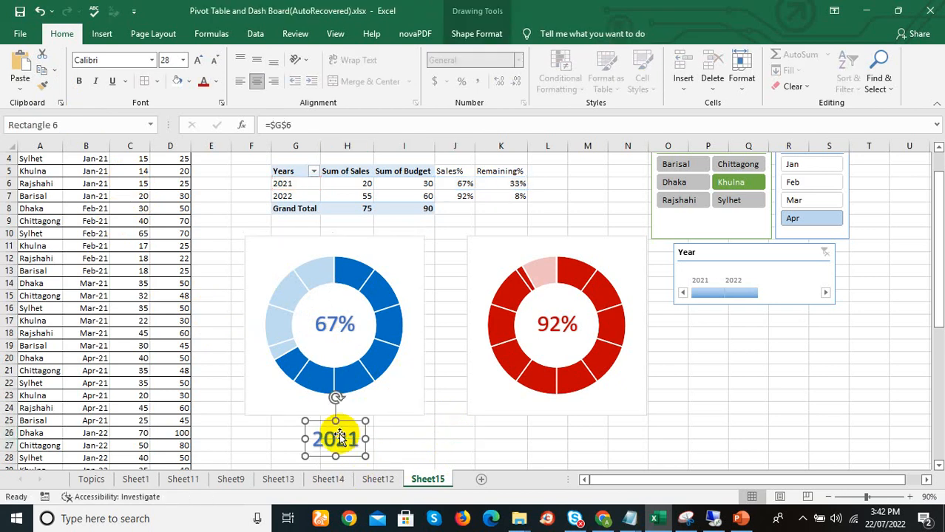
click(545, 442)
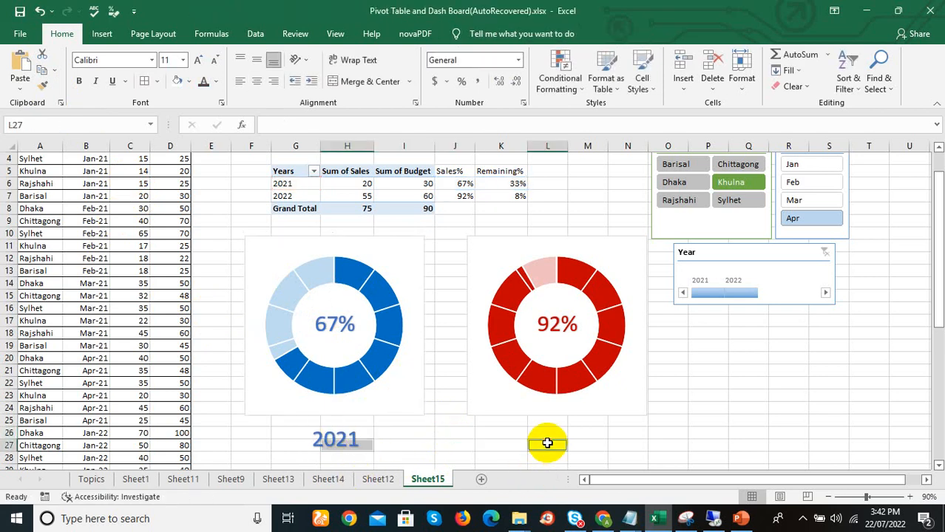
click(521, 432)
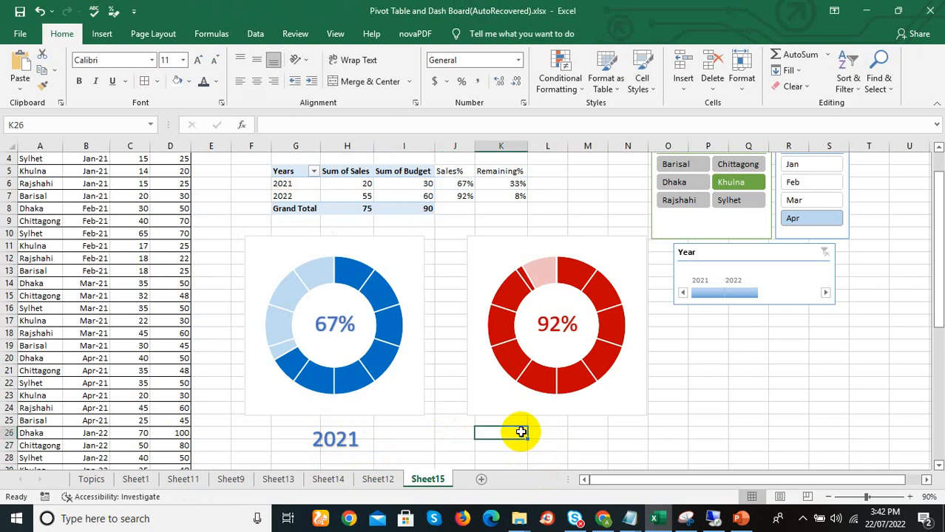
key(ctrl+v)
drag(508, 444, 554, 434)
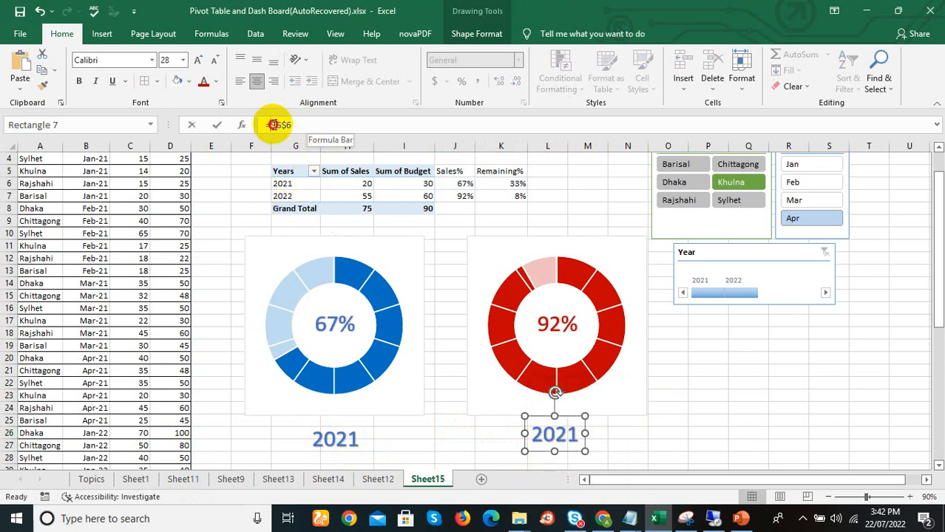
Link the copied label beneath the red chart to cell G7 with =$G$7.
drag(273, 124, 297, 128)
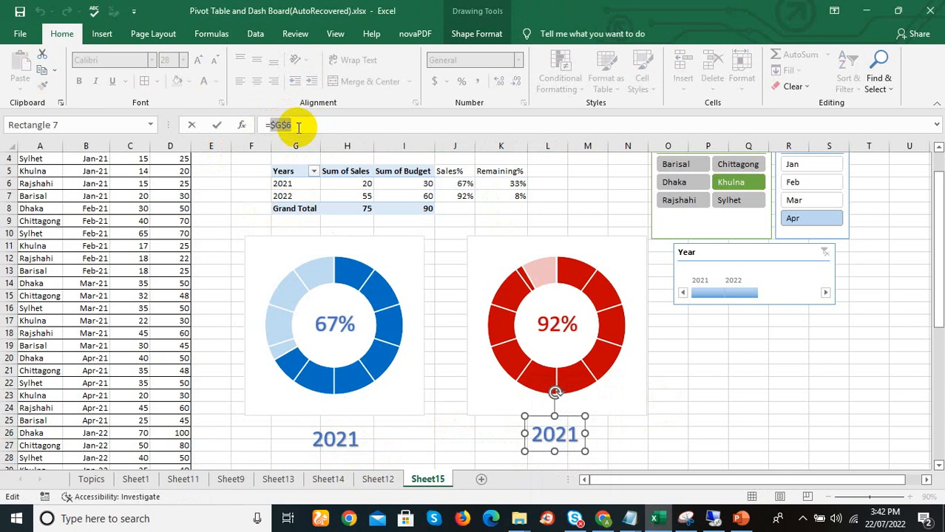
key(BackSpace)
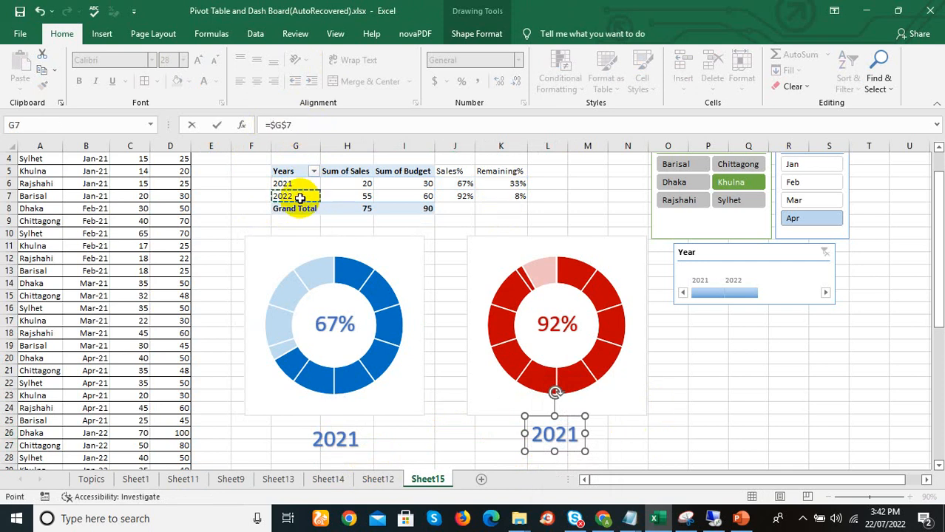
key(Return)
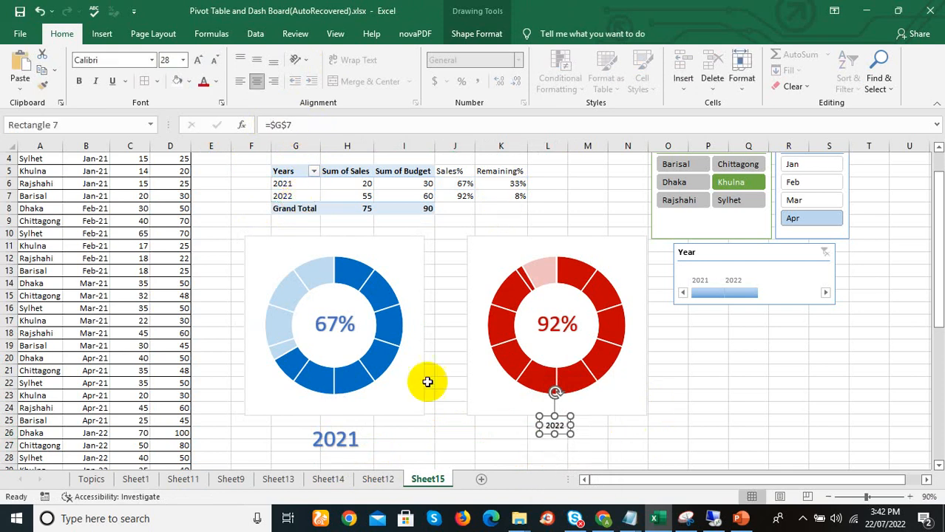
Copy the formatting of the red chart's percentage label onto the 2022 label with Format Painter.
click(551, 334)
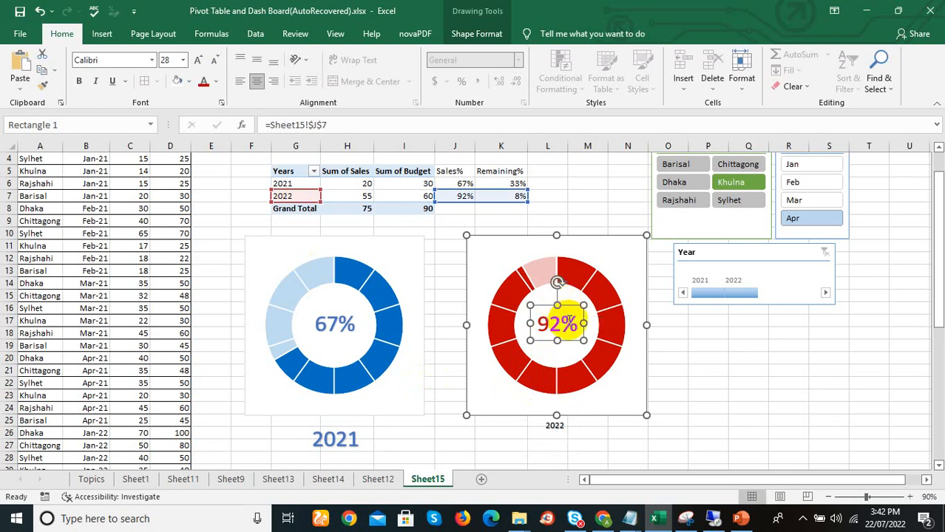
click(44, 85)
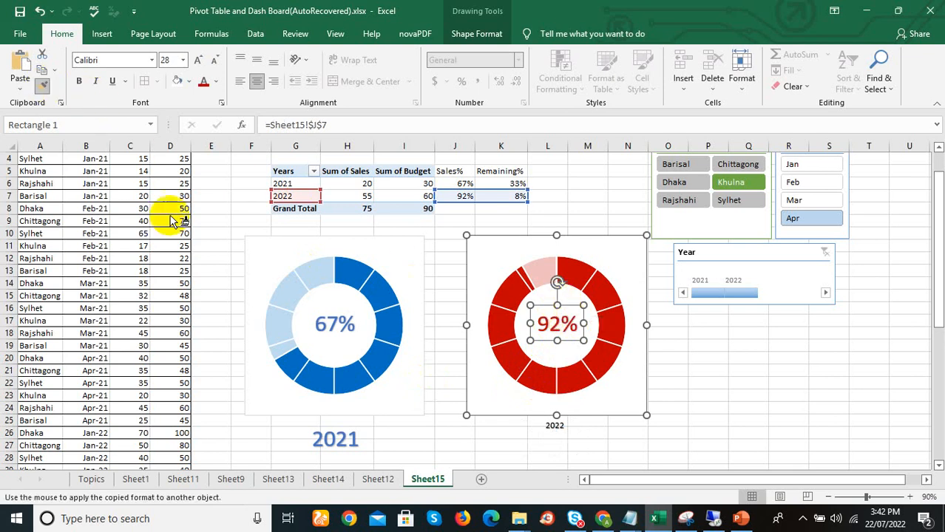
click(556, 428)
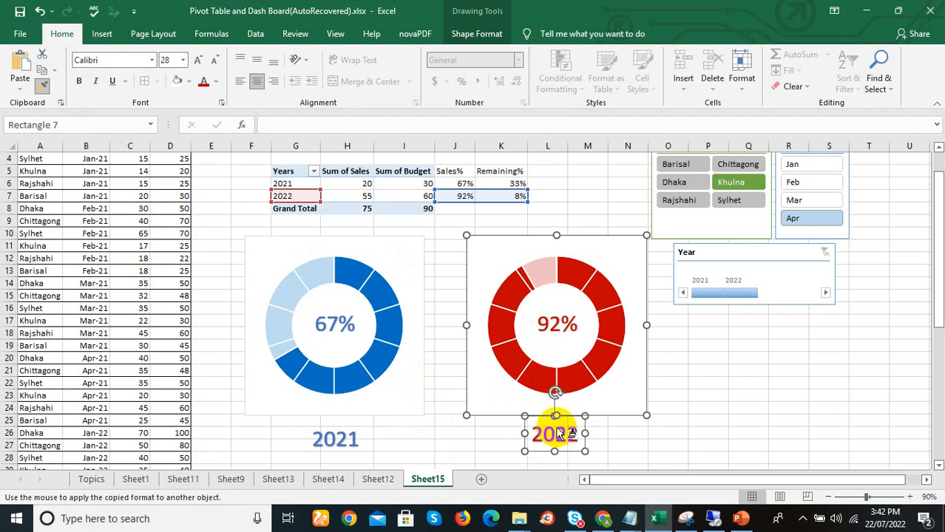
click(707, 433)
Align the 2021 and 2022 labels by their top edges.
click(333, 437)
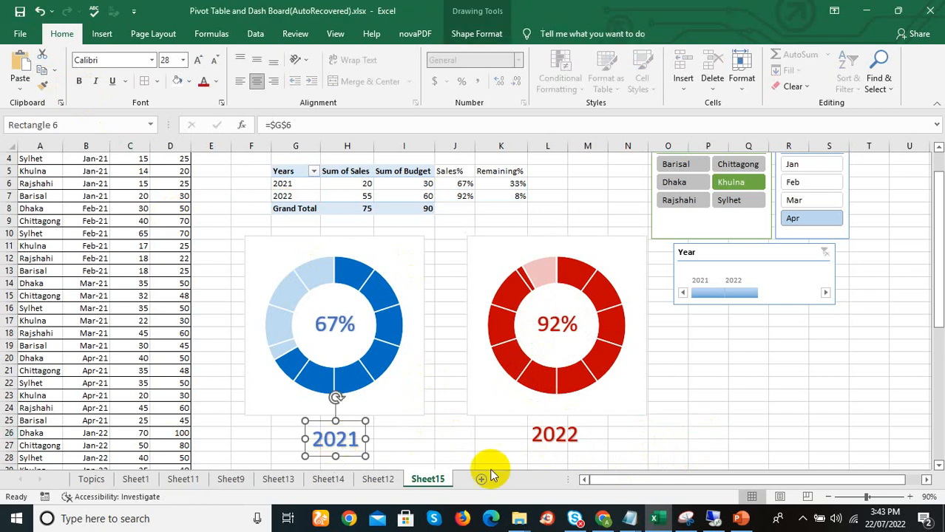
ctrl+click(555, 443)
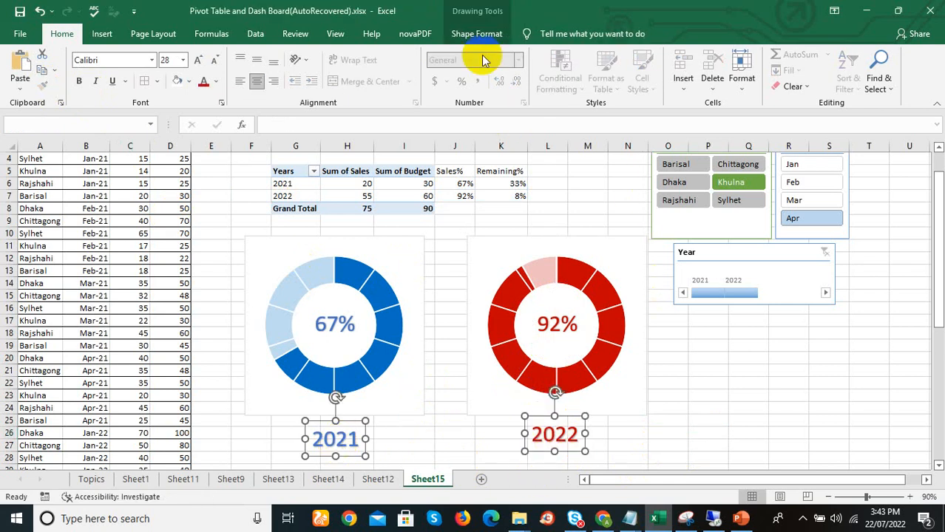
click(476, 33)
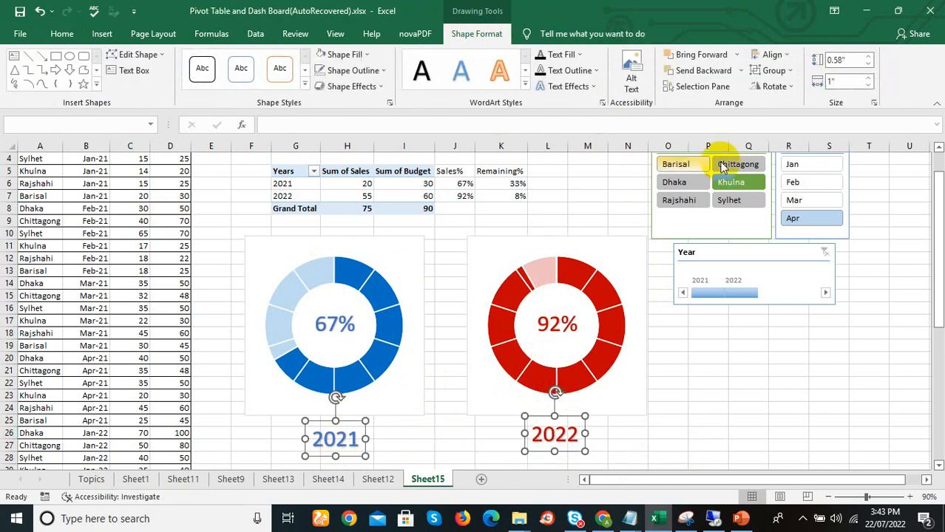
click(773, 54)
click(787, 122)
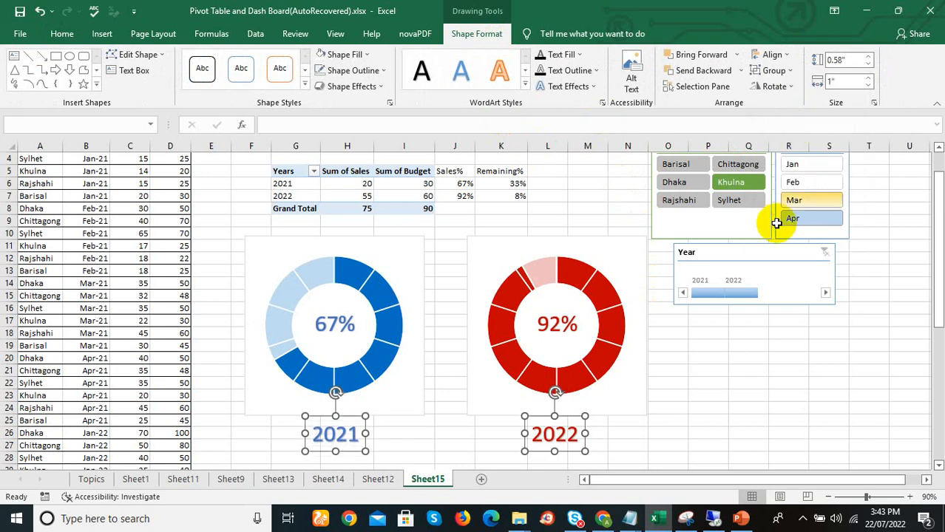
click(406, 374)
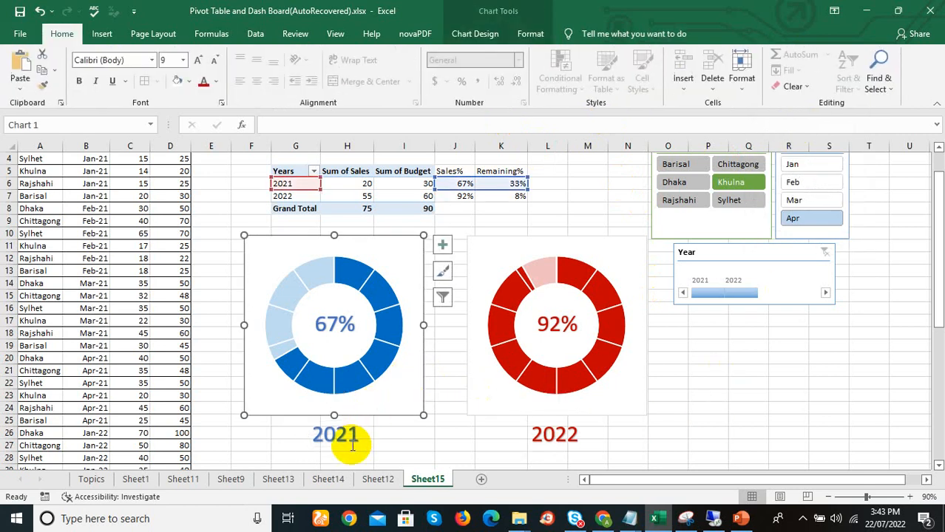
click(353, 442)
click(391, 383)
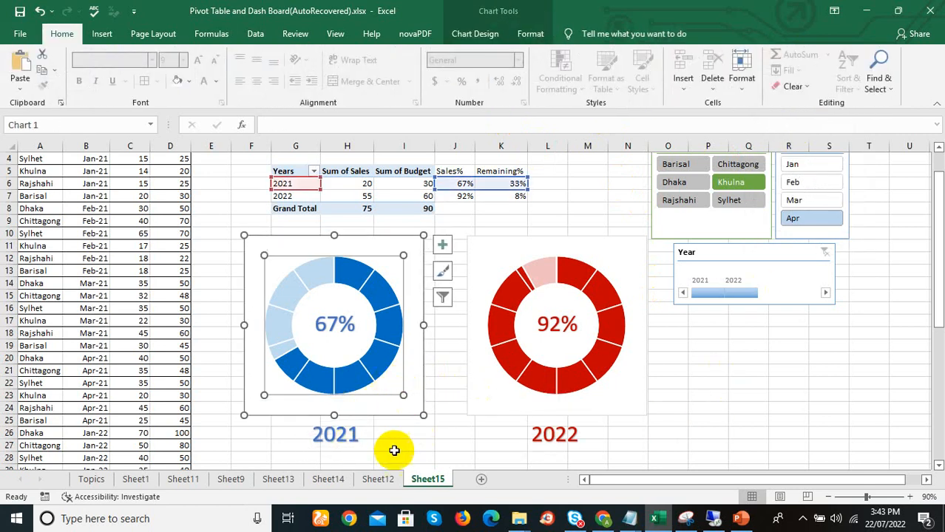
click(355, 438)
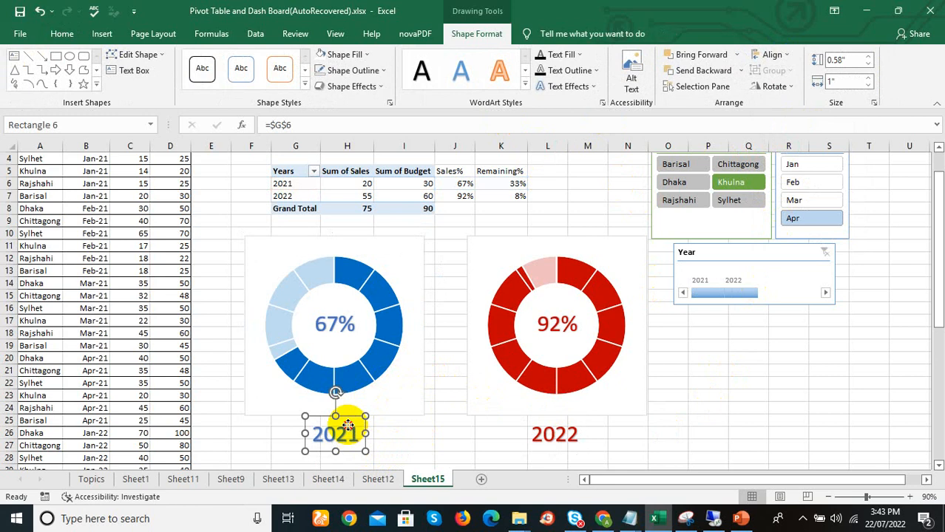
drag(348, 426, 346, 437)
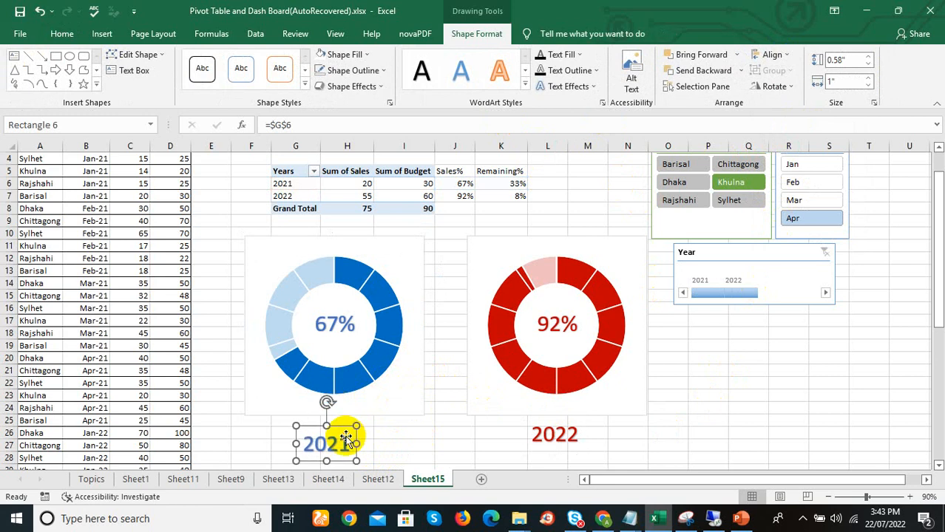
drag(346, 437, 344, 437)
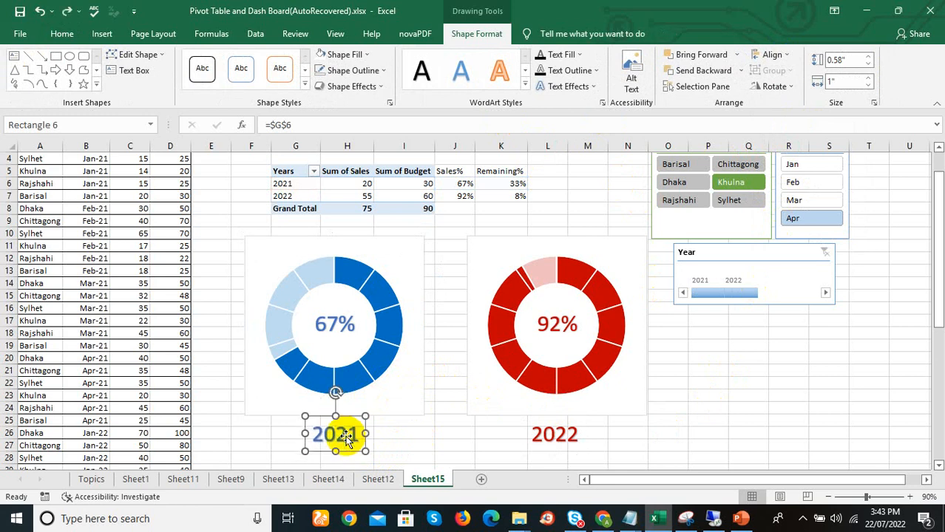
Group the blue doughnut chart with its 2021 label.
click(407, 392)
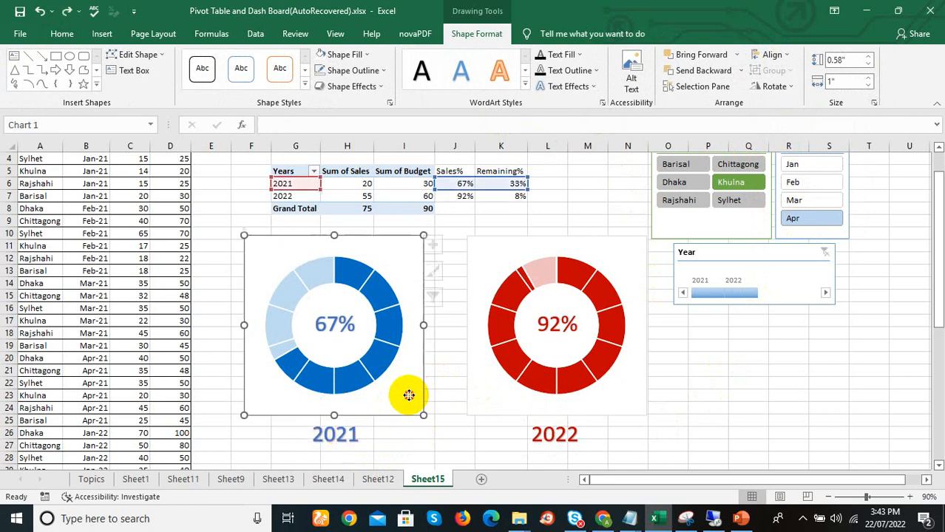
shift+click(348, 437)
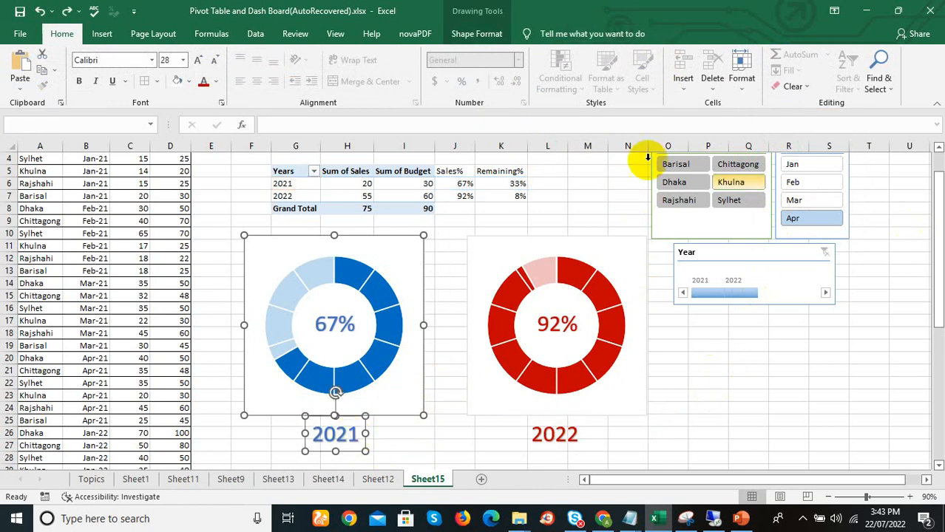
click(488, 35)
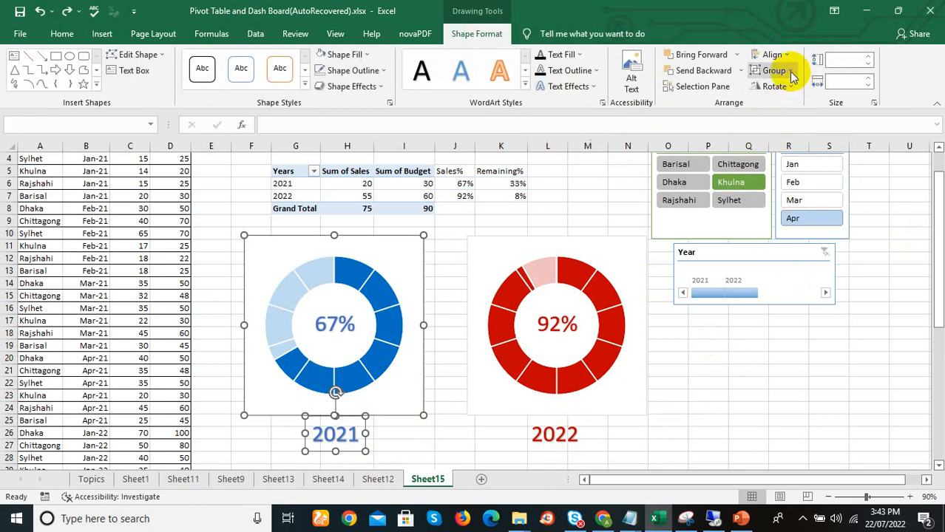
click(774, 70)
click(783, 89)
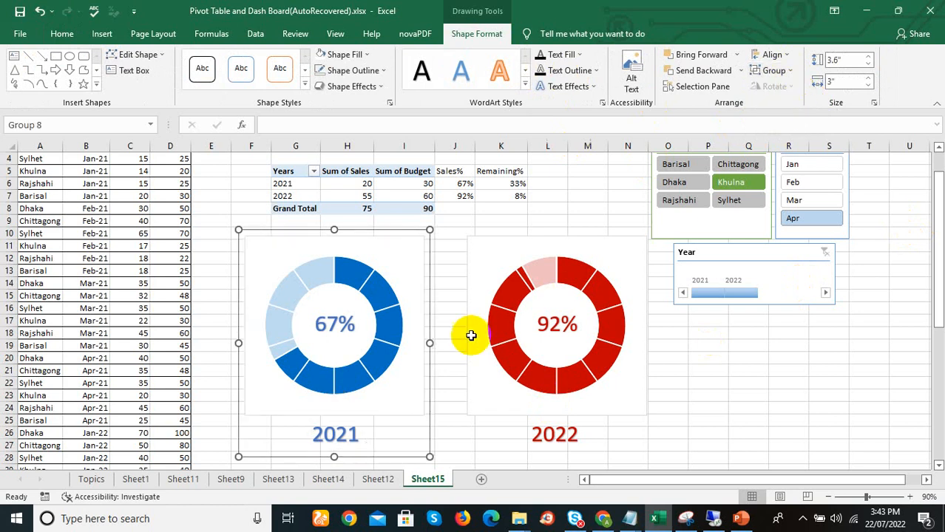
Try moving the blue doughnut chart separately from its 2021 label and undo the move.
mouse_move(406, 307)
mouse_down()
mouse_move(407, 315)
mouse_move(407, 293)
mouse_up()
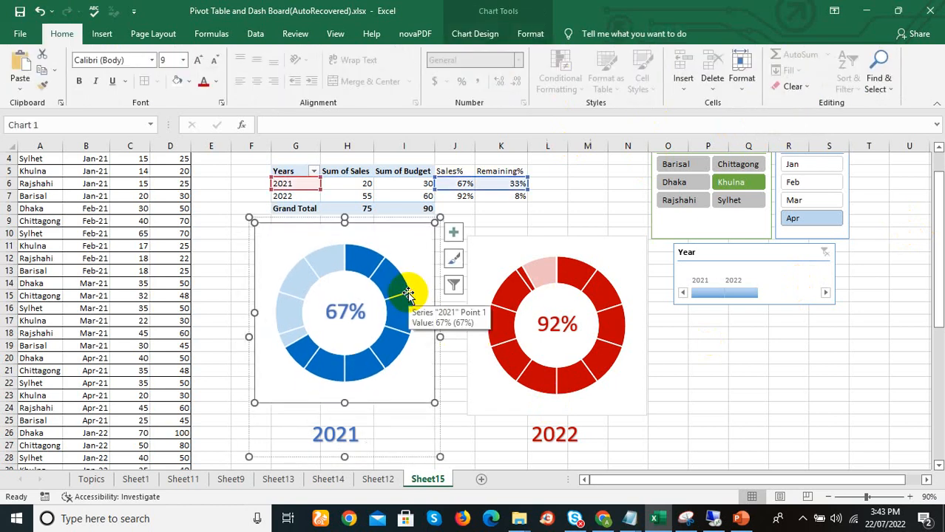
key(ctrl+z)
click(345, 431)
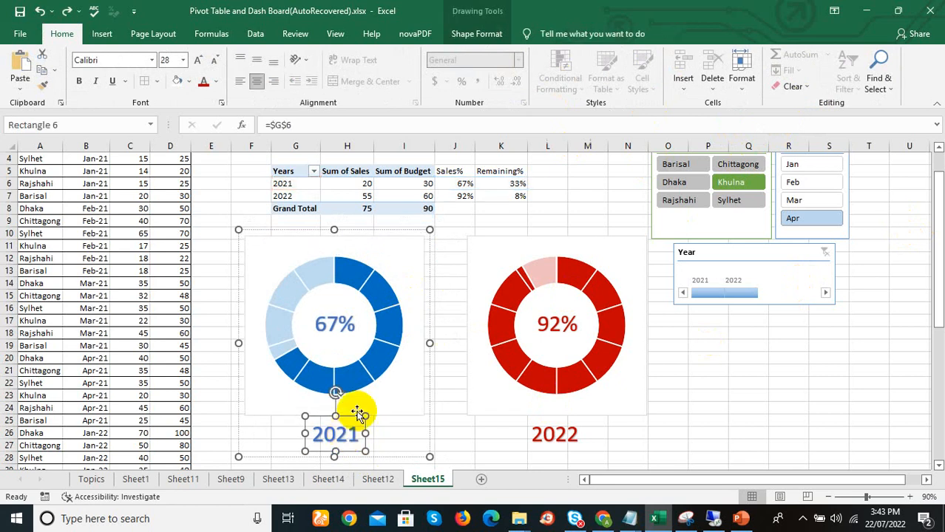
ctrl+click(394, 383)
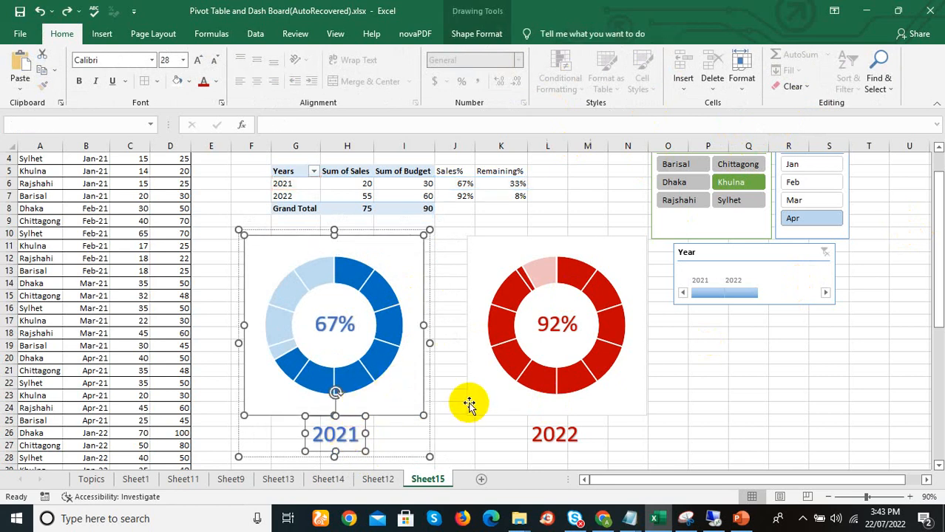
click(448, 396)
Ungroup the blue doughnut chart and its 2021 label and group the two objects again.
click(351, 442)
click(353, 440)
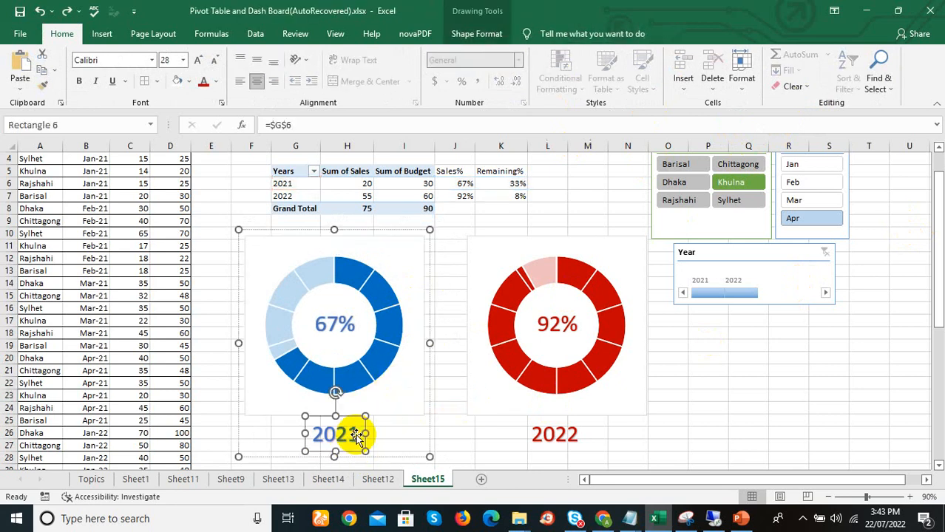
ctrl+click(391, 398)
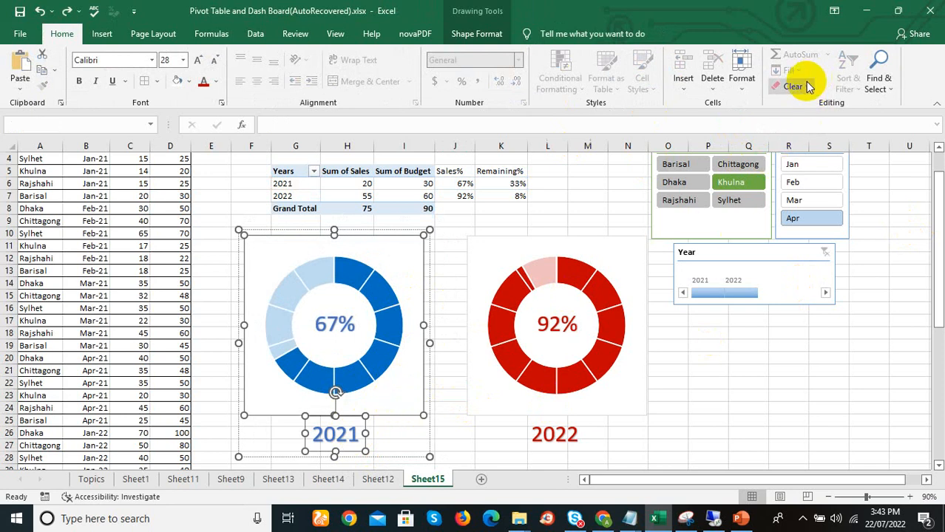
click(475, 34)
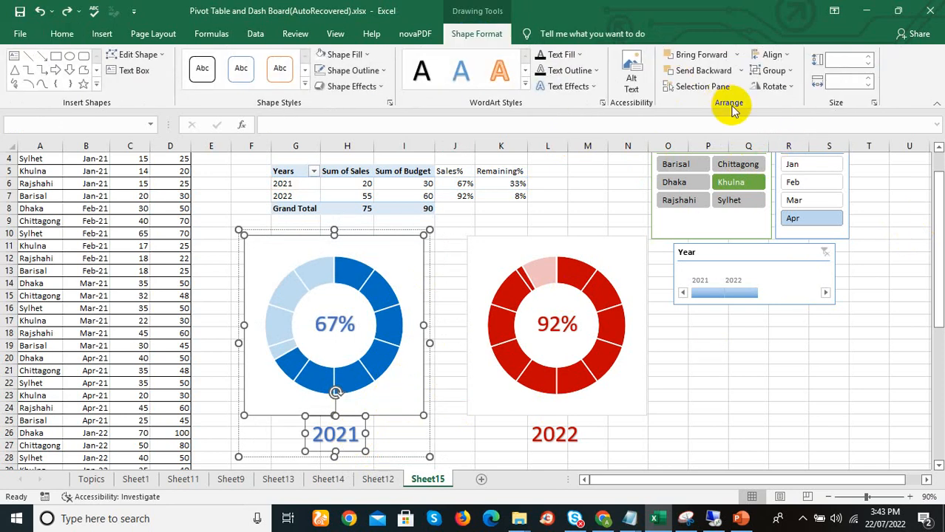
click(773, 70)
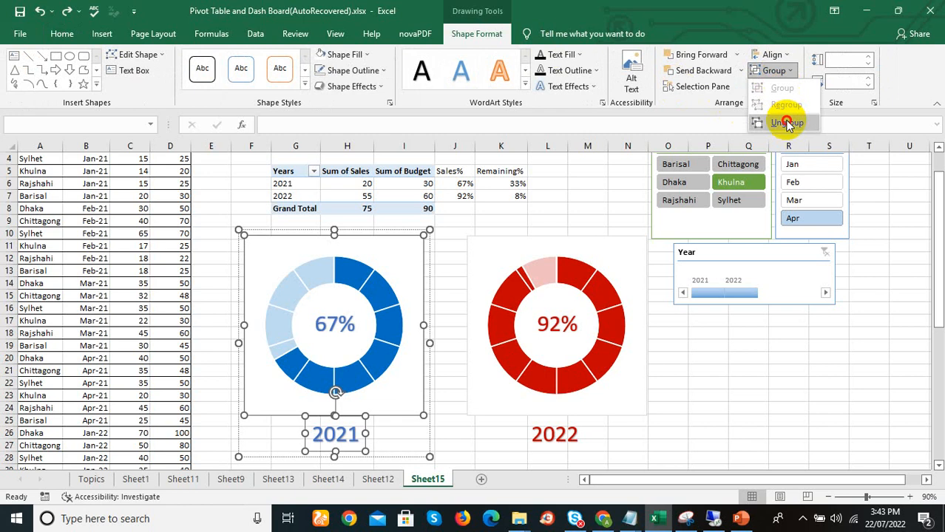
click(786, 123)
click(774, 70)
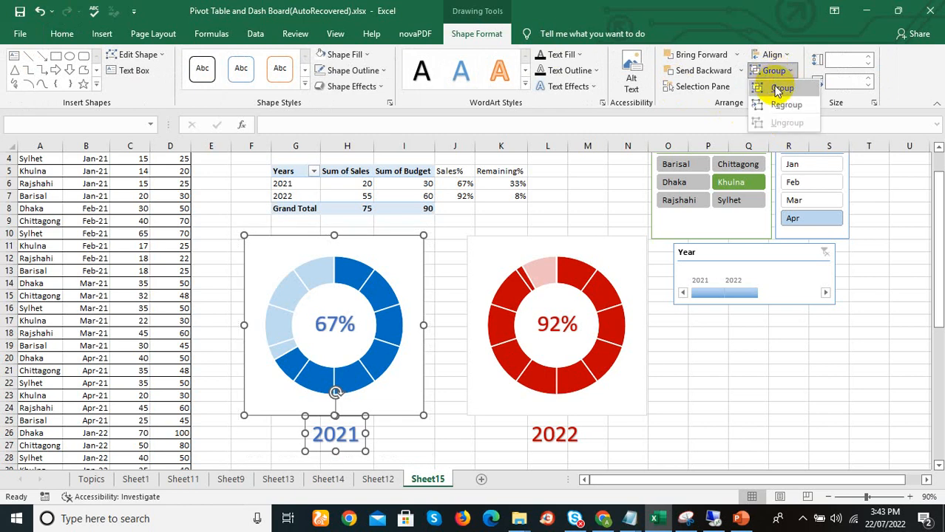
click(778, 88)
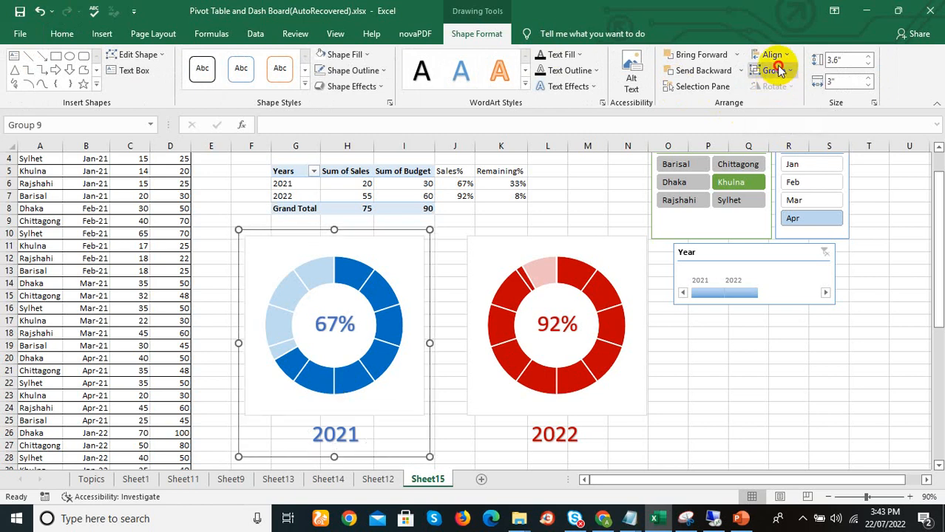
Ungroup the blue chart and 2021 label once more and restore the pair with Regroup.
click(778, 70)
click(787, 123)
click(775, 70)
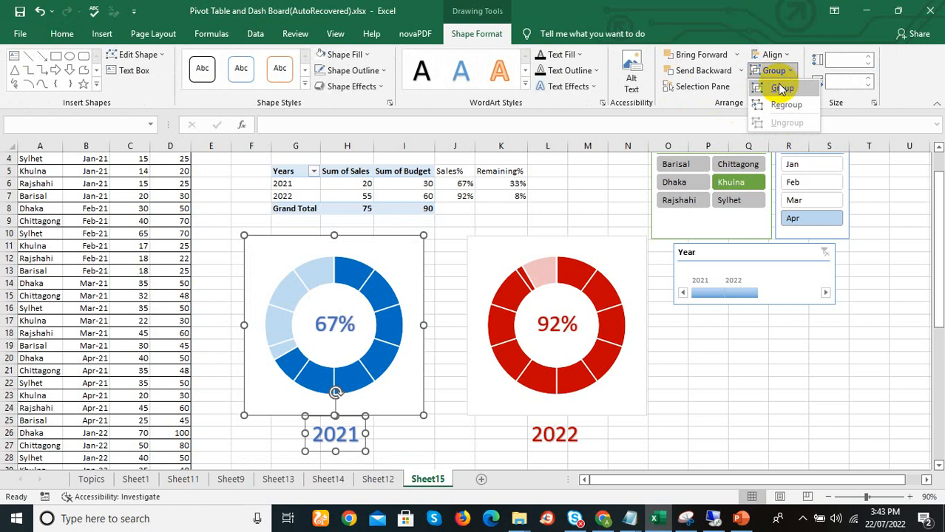
click(784, 105)
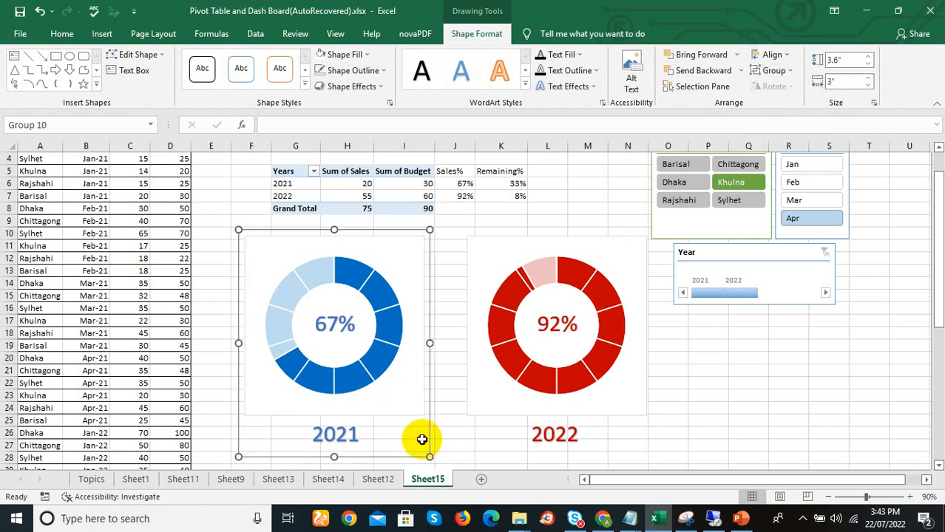
Nudge the grouped blue chart and 2021 label up and back down to test that they move together.
click(423, 442)
click(416, 335)
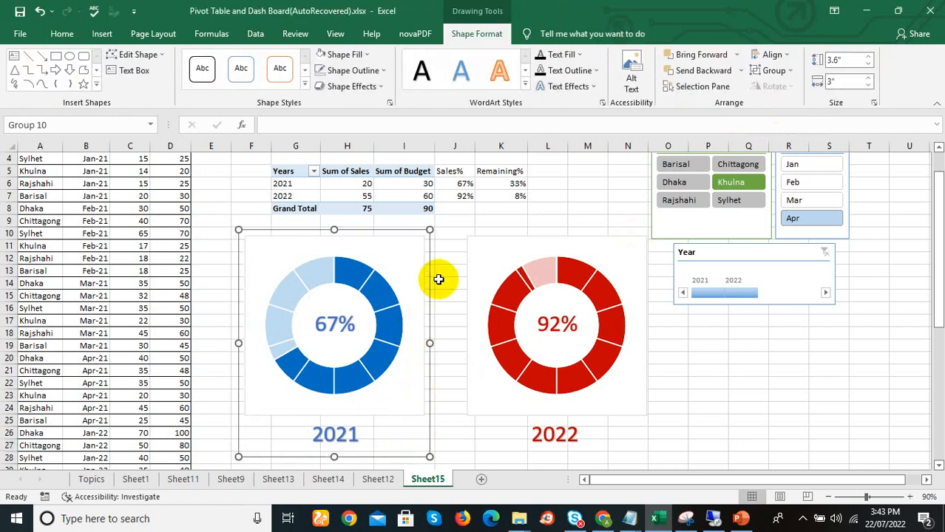
key(Up)
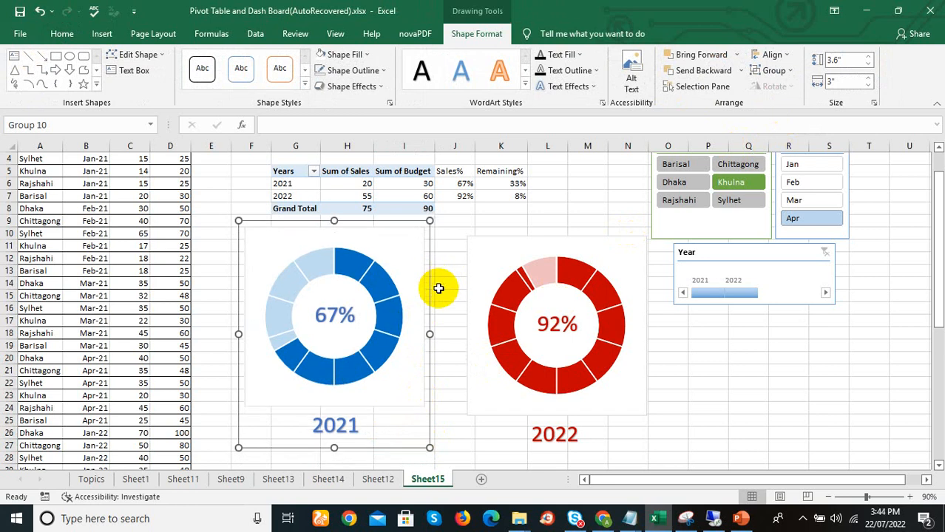
key(Down)
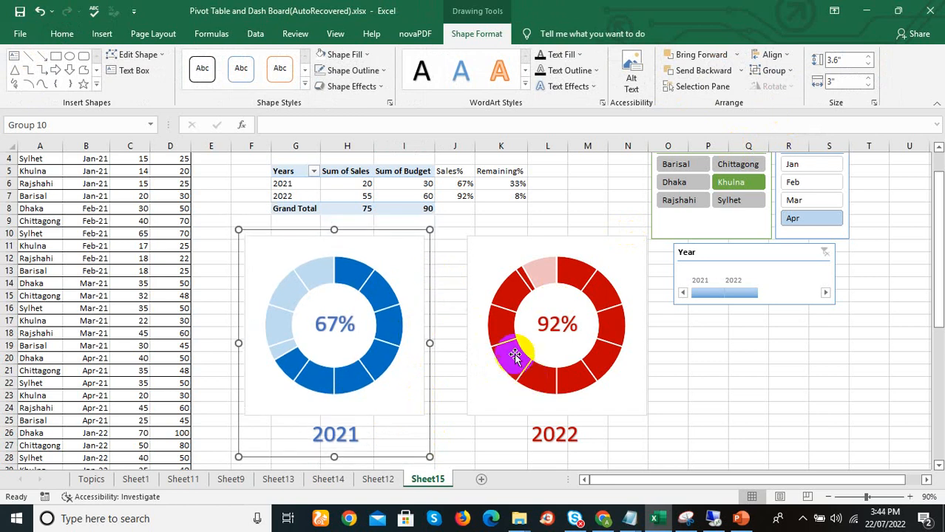
Group the red doughnut chart with its 2022 label.
click(481, 252)
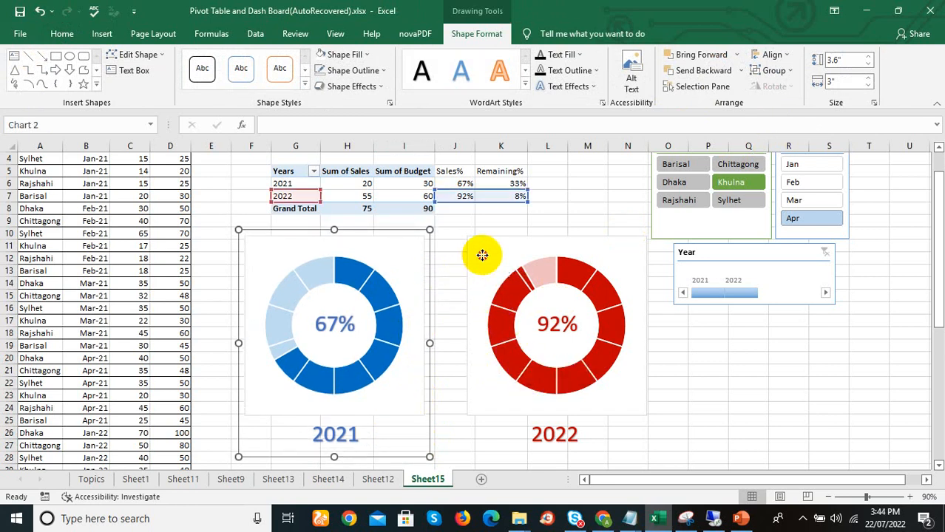
click(550, 439)
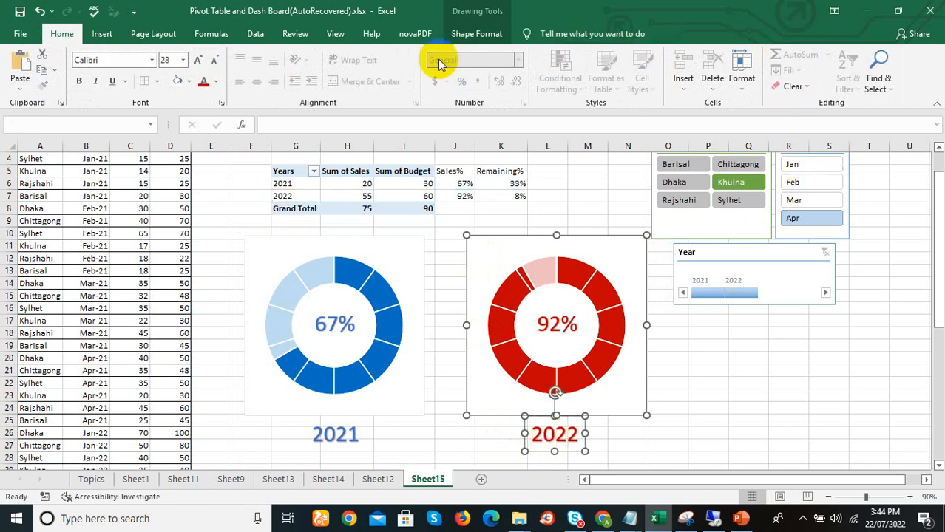
click(464, 34)
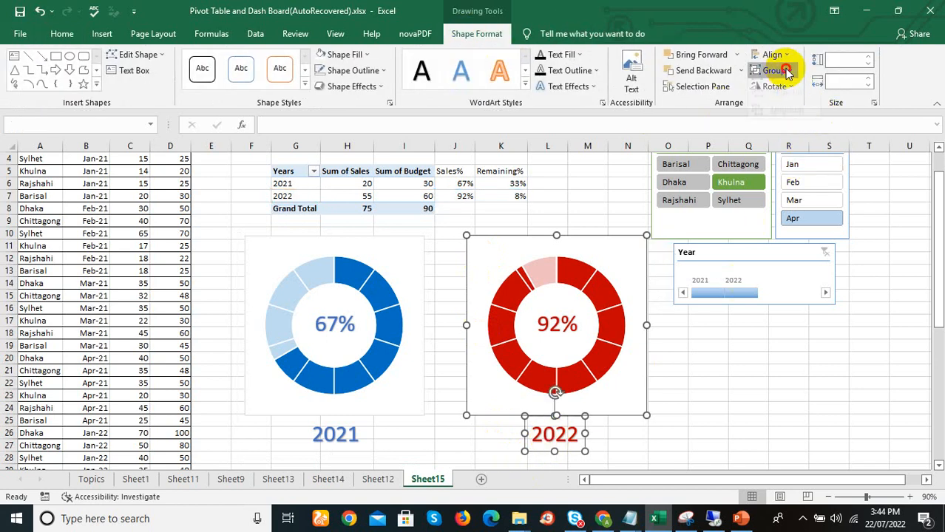
click(773, 70)
click(783, 88)
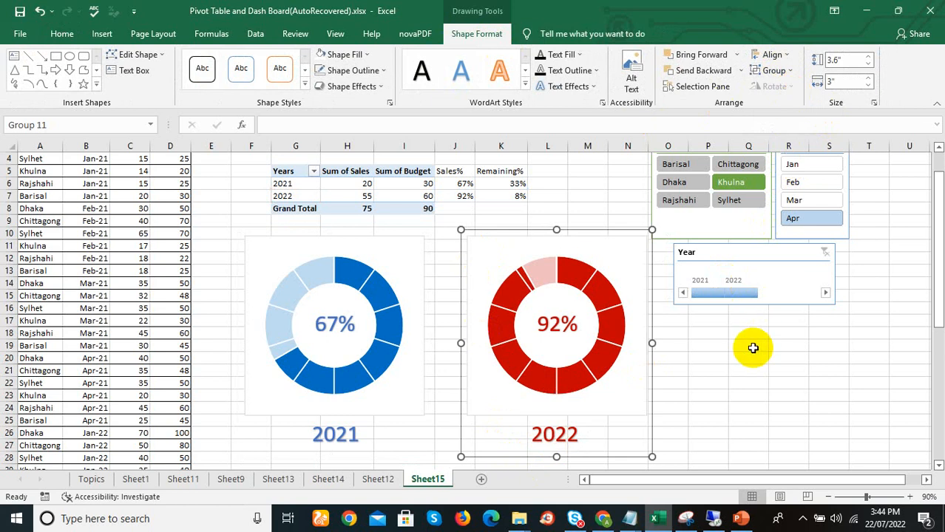
Align the 2021 and 2022 chart groups by their top edges.
click(401, 301)
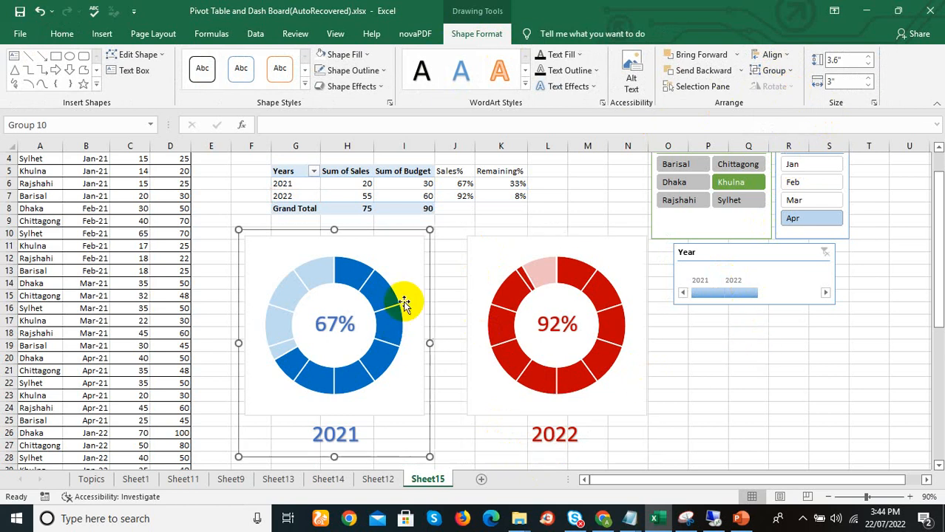
click(587, 363)
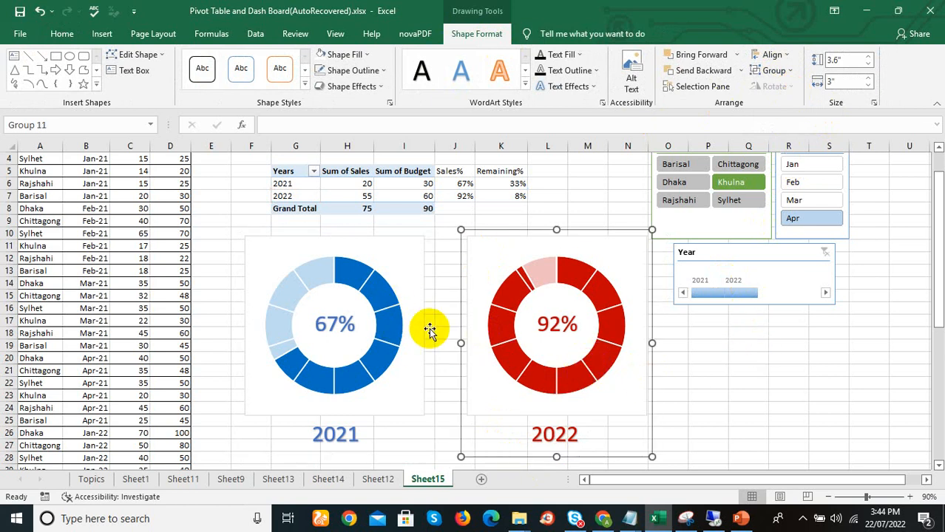
click(401, 260)
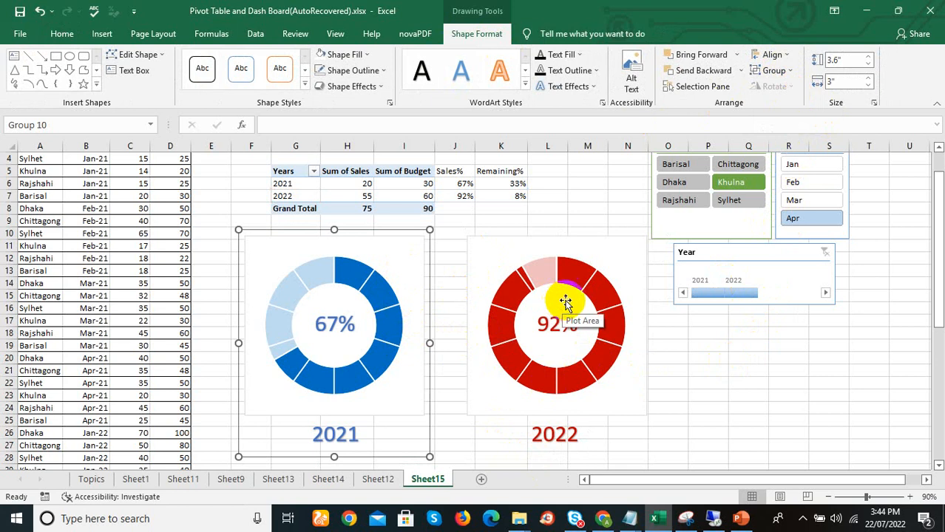
ctrl+click(625, 284)
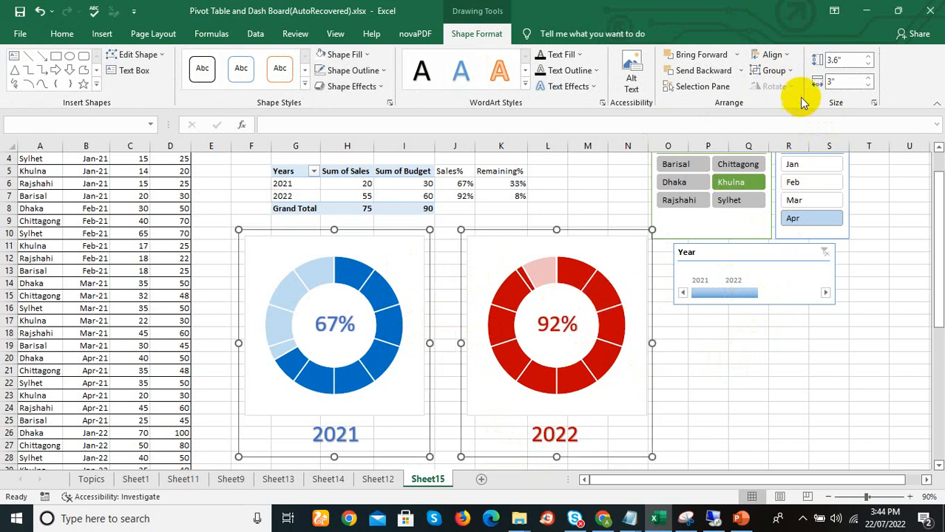
click(773, 55)
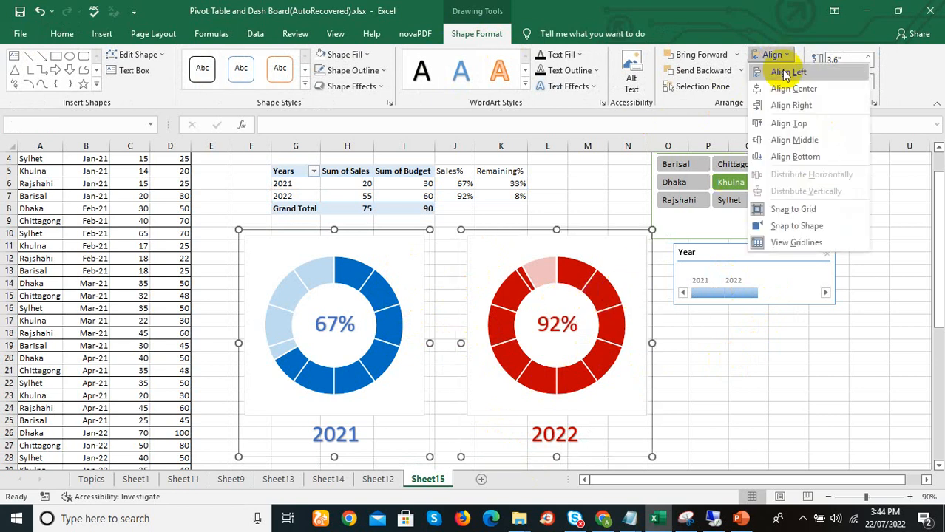
click(784, 124)
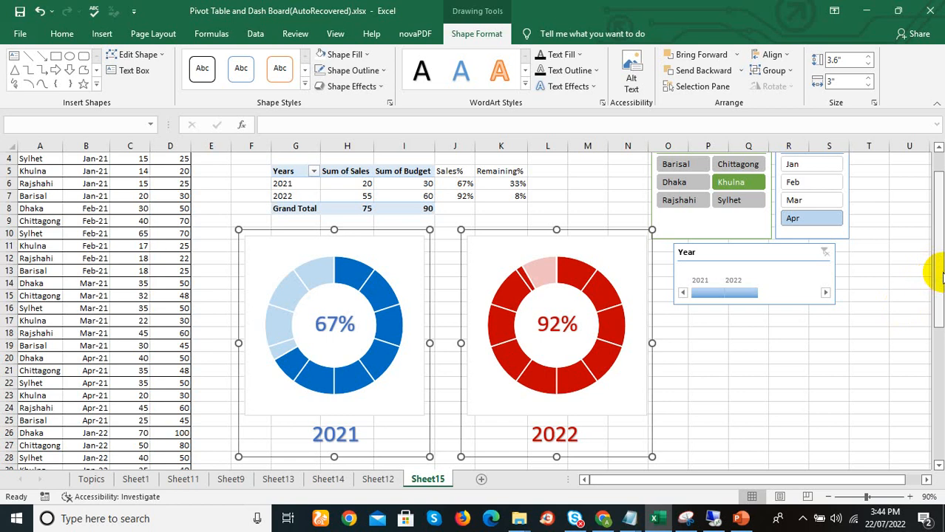
Clear the filters of the Division and Month slicers.
drag(938, 271, 938, 244)
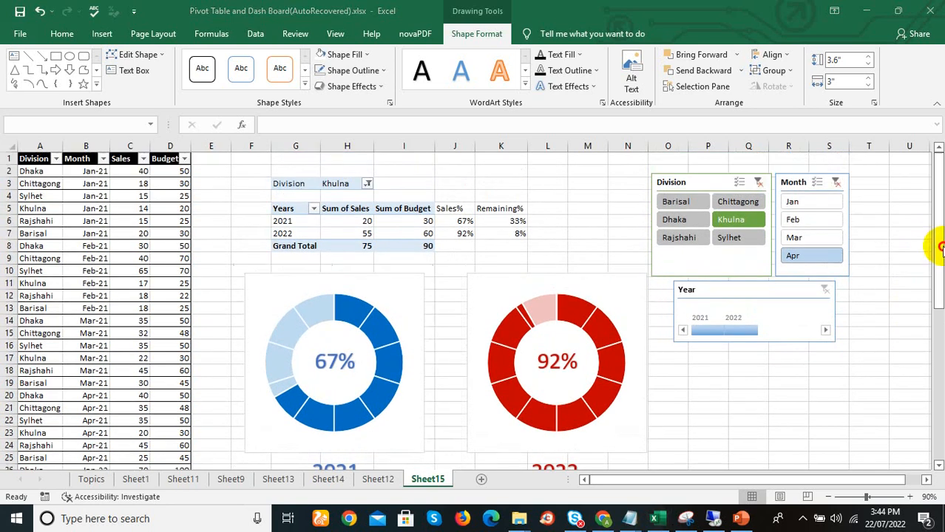
click(759, 183)
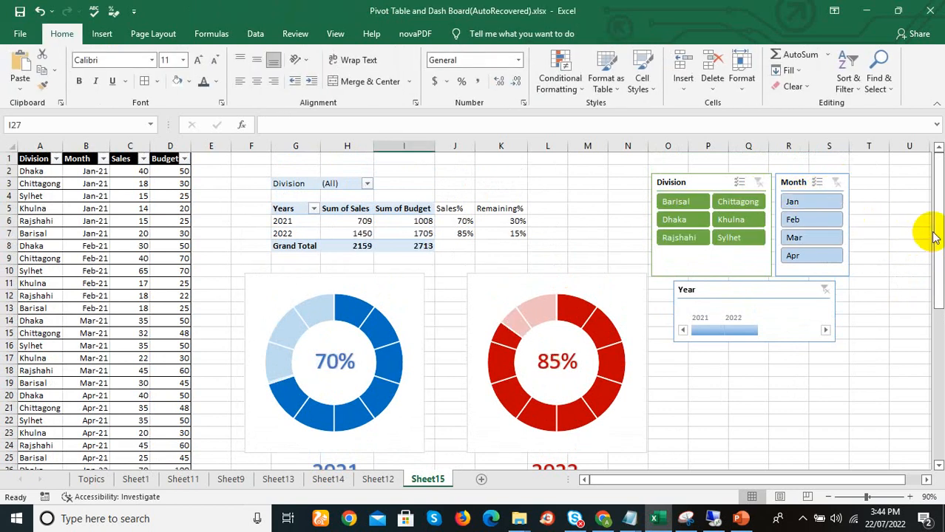
Move the Year timeline down beside the red chart and shift the Division and Month slicers together to just above it.
mouse_move(935, 233)
mouse_down()
mouse_move(935, 272)
mouse_move(934, 239)
mouse_up()
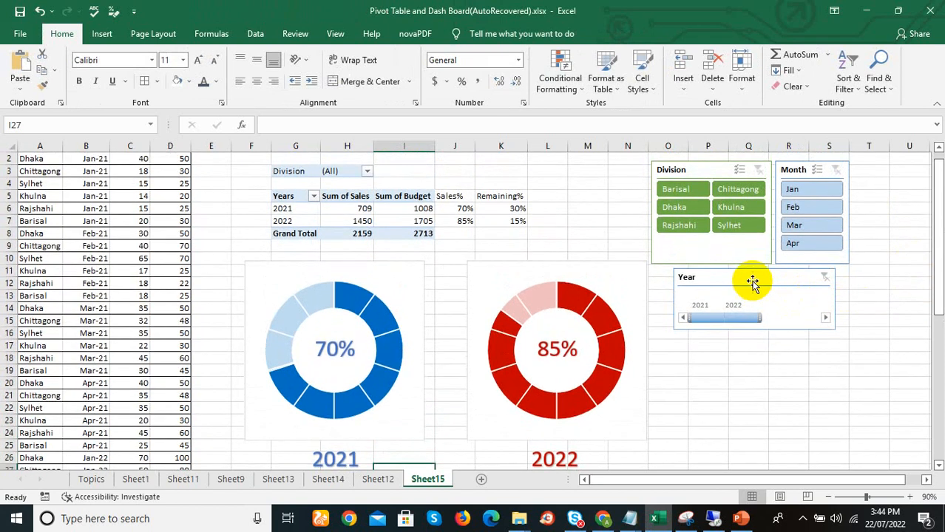
drag(751, 279, 732, 386)
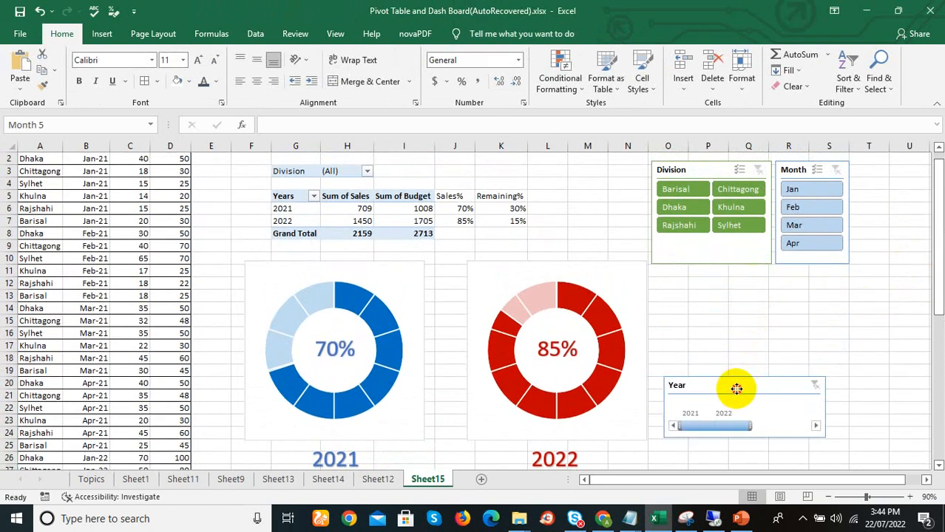
click(712, 177)
ctrl+click(797, 171)
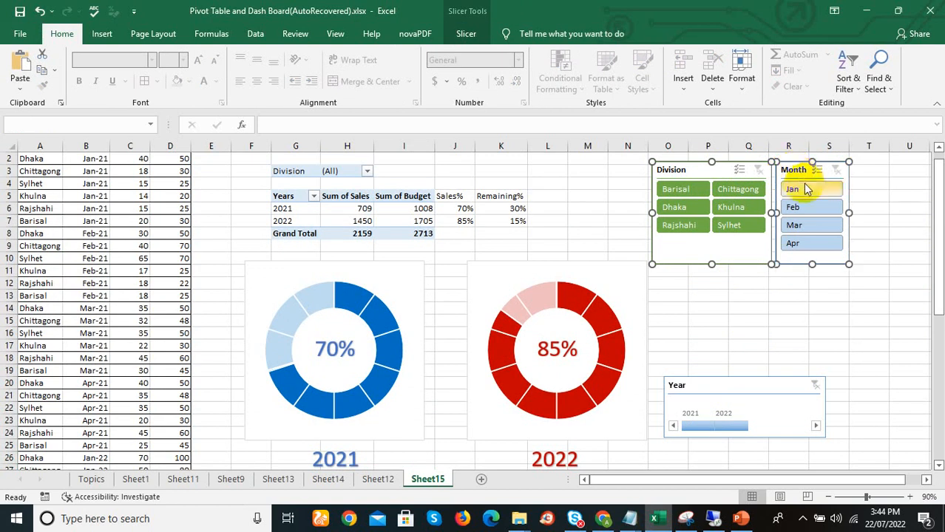
drag(808, 174, 809, 257)
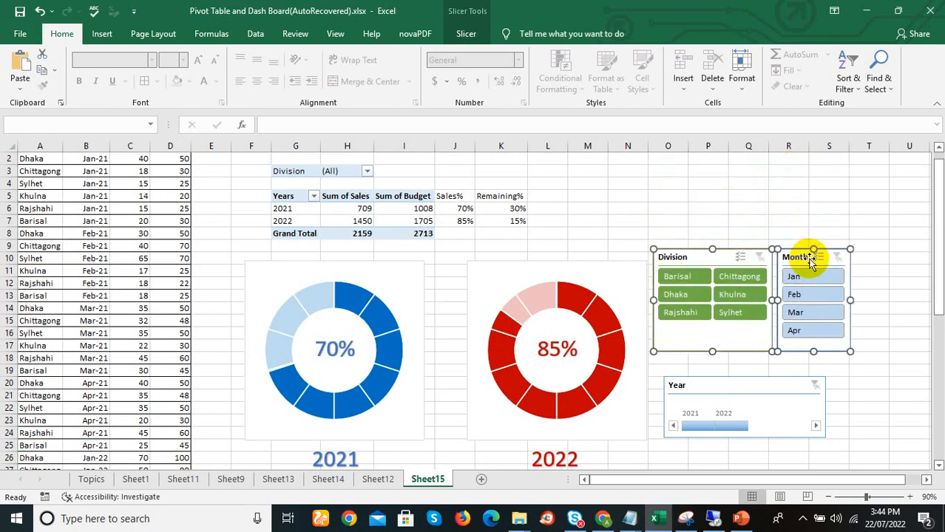
Narrow the Year timeline and place it directly beneath the Division and Month slicers.
click(727, 389)
mouse_move(728, 388)
mouse_down()
mouse_move(722, 382)
mouse_move(740, 374)
mouse_move(727, 371)
mouse_move(740, 374)
mouse_up()
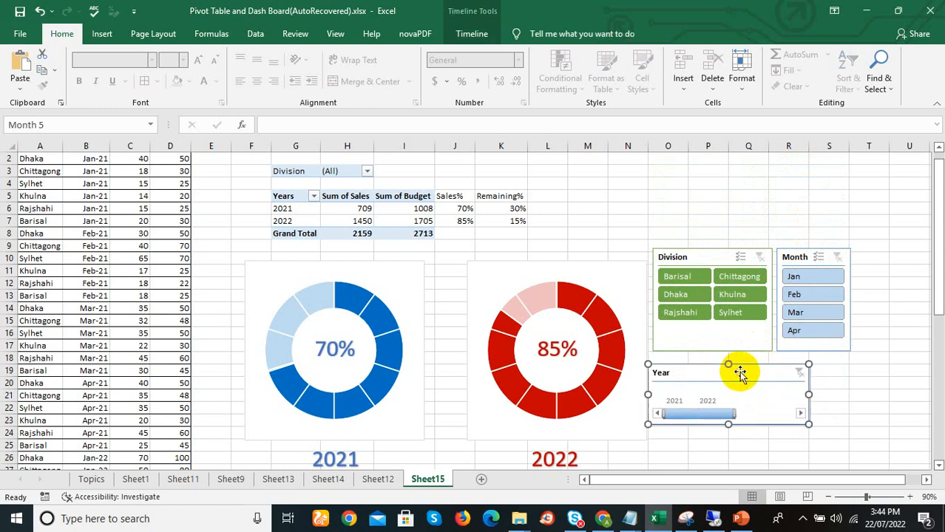
drag(783, 397, 768, 398)
drag(729, 370, 795, 399)
click(801, 388)
click(854, 382)
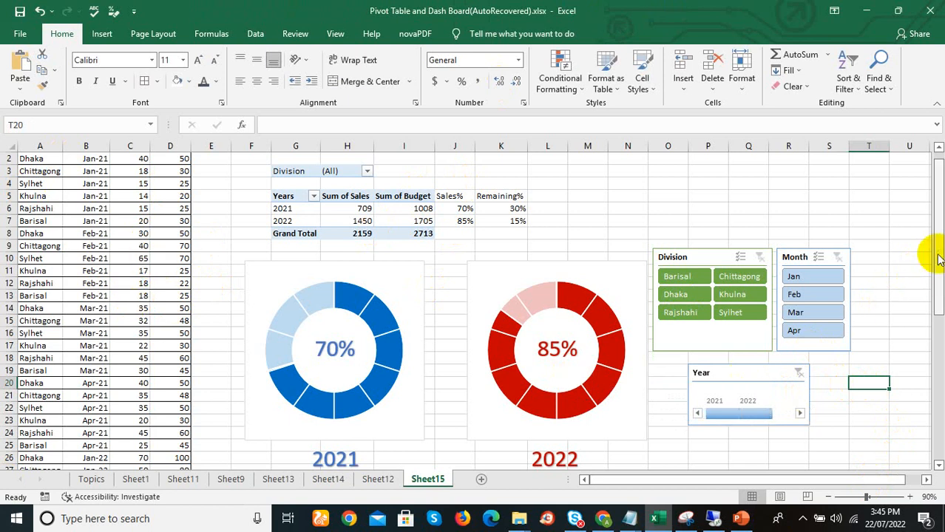
Select the Sales cell of the Khulna Mar-22 row (C41) in the source table.
drag(936, 254, 936, 227)
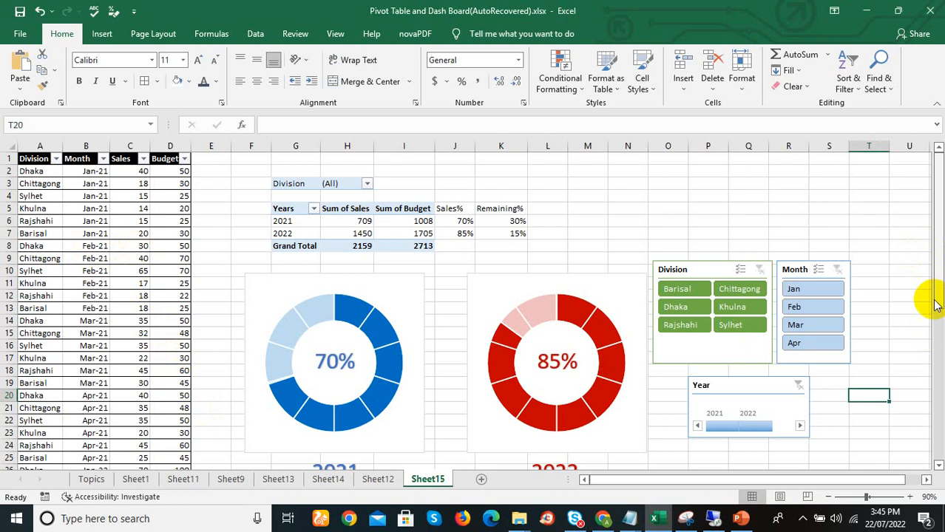
drag(935, 300, 927, 462)
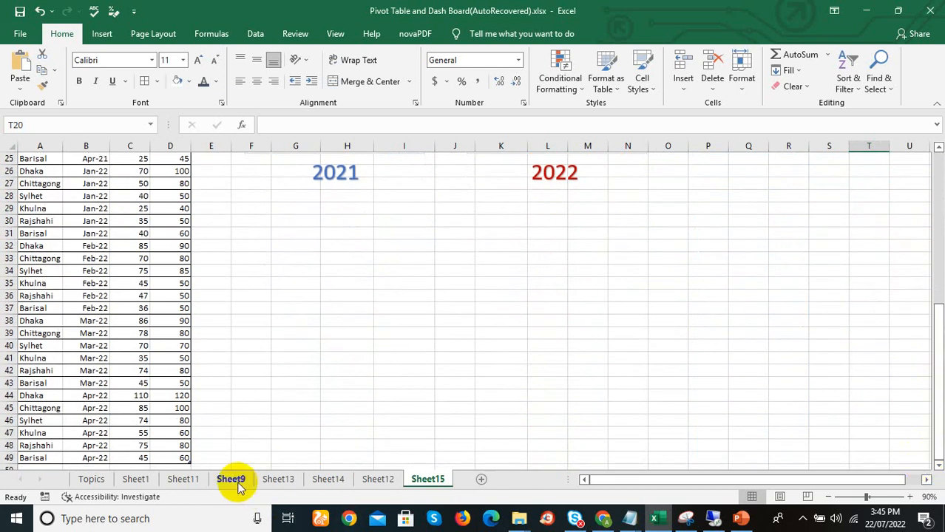
click(141, 358)
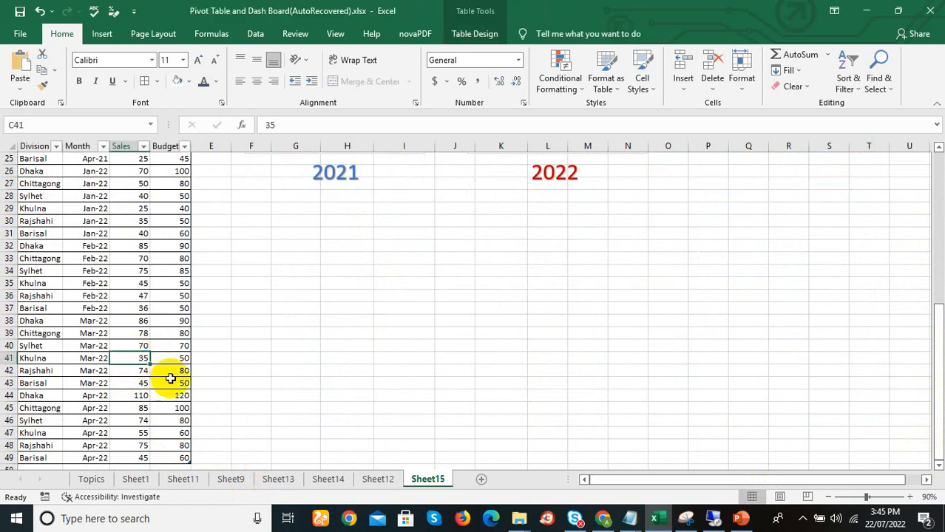
Set the Mar-22 Sales values in the source table to 120 for Dhaka, 85 for Chittagong and 72 for Sylhet.
click(140, 323)
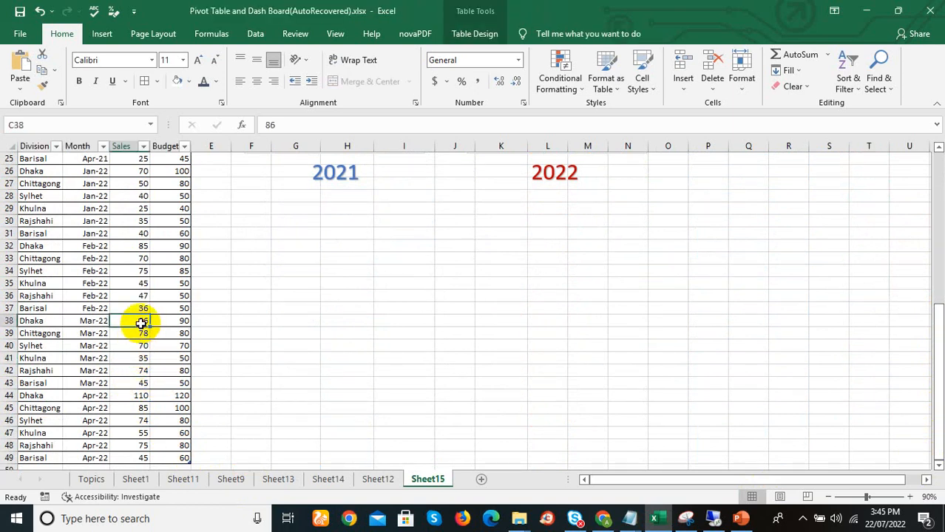
text(120)
key(Return)
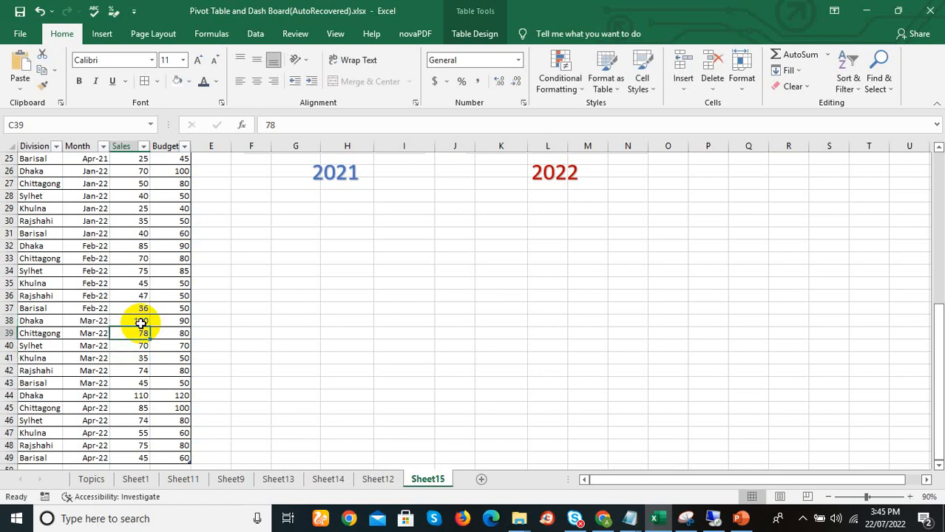
text(85)
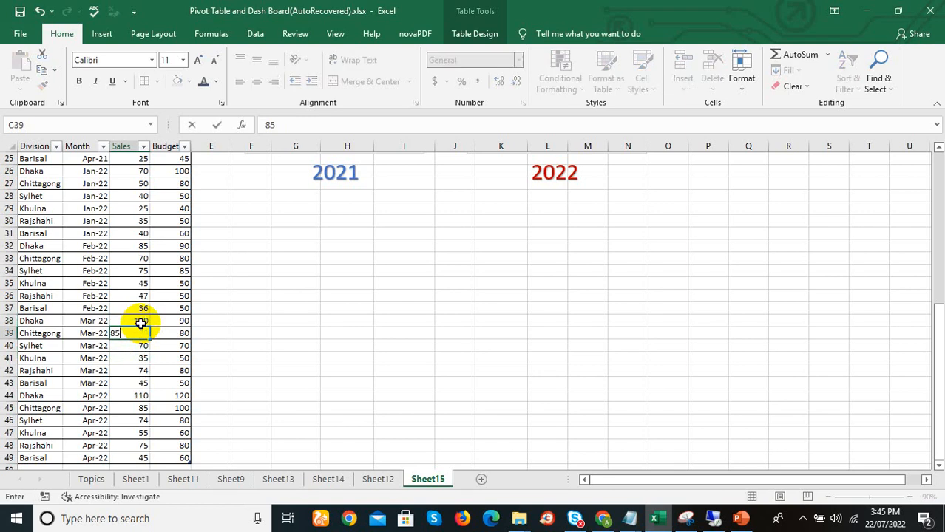
key(Return)
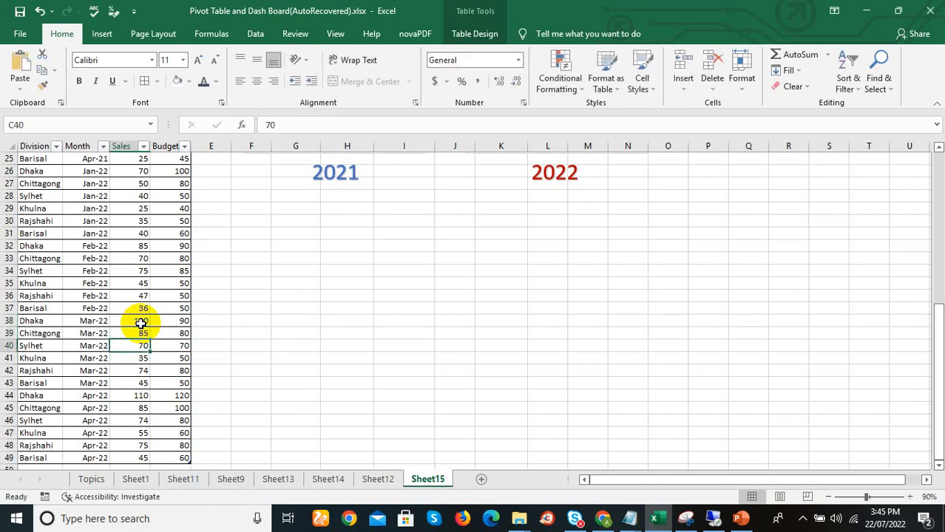
text(72)
key(Return)
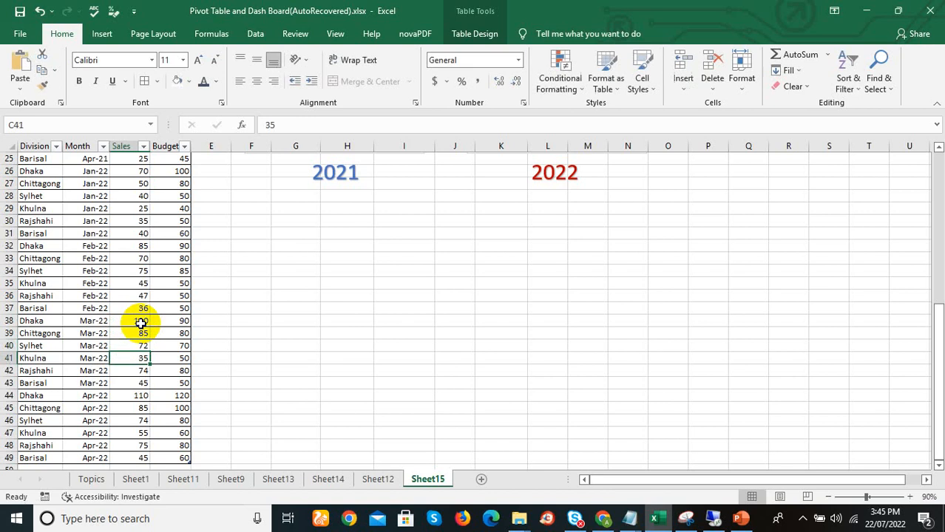
Refresh the pivot table so the doughnut charts use the edited Sales data.
drag(933, 363, 939, 204)
right_click(394, 218)
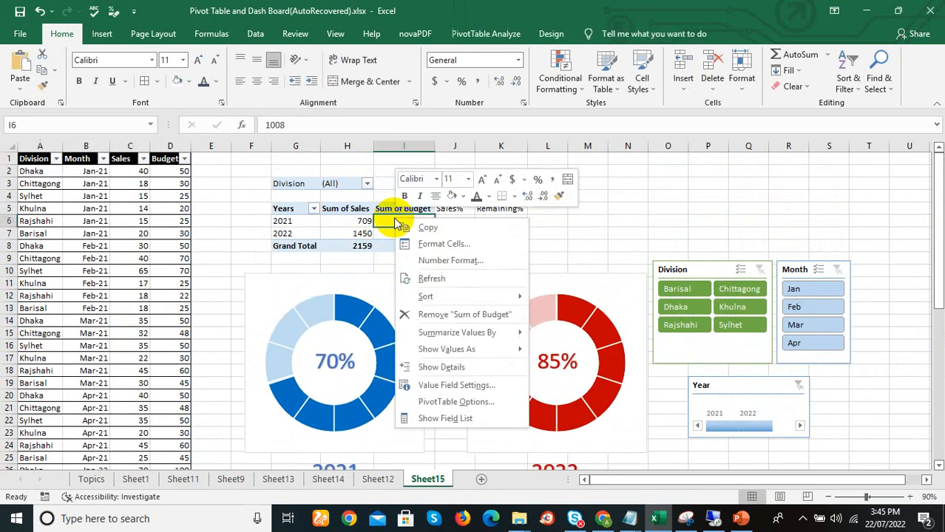
key(Escape)
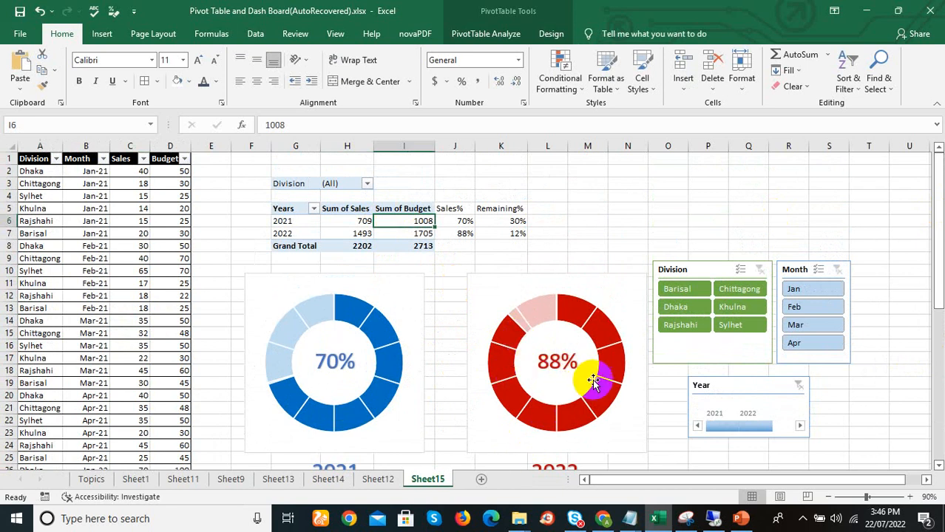
mouse_move(518, 344)
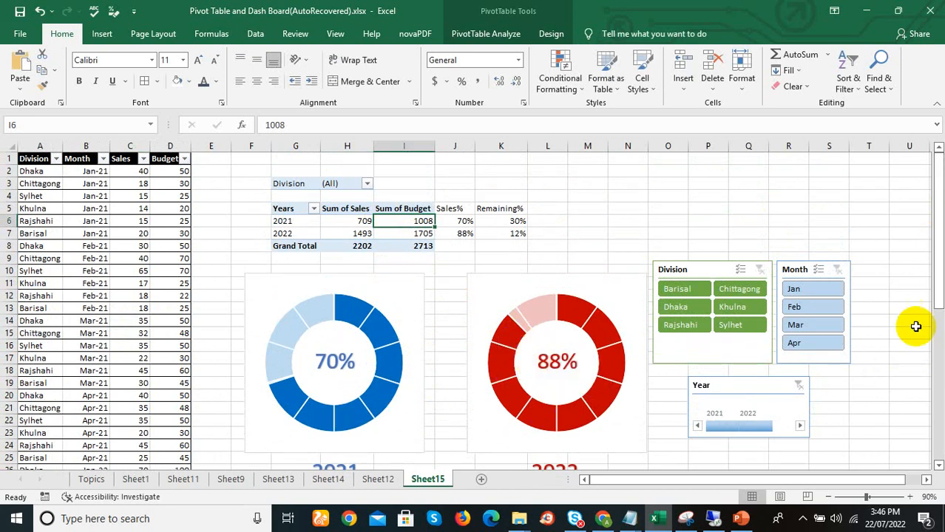
drag(933, 272, 939, 294)
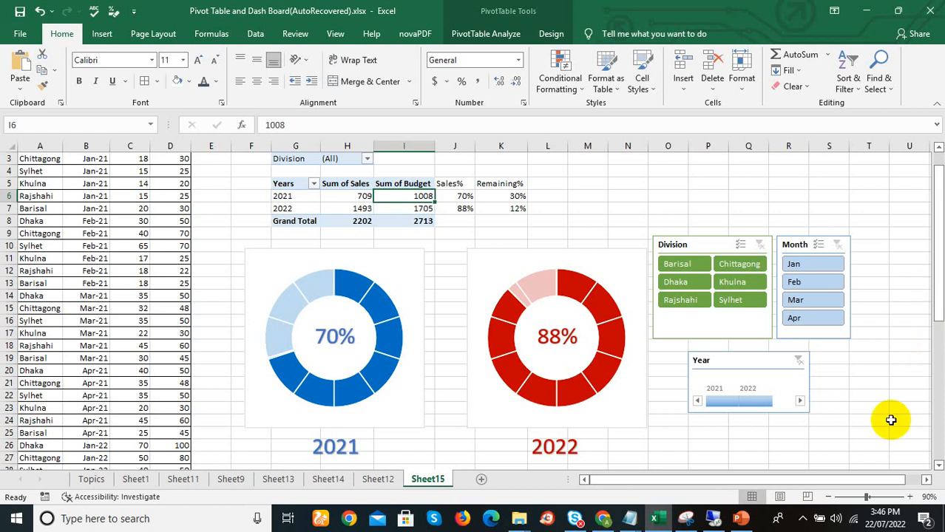
click(802, 519)
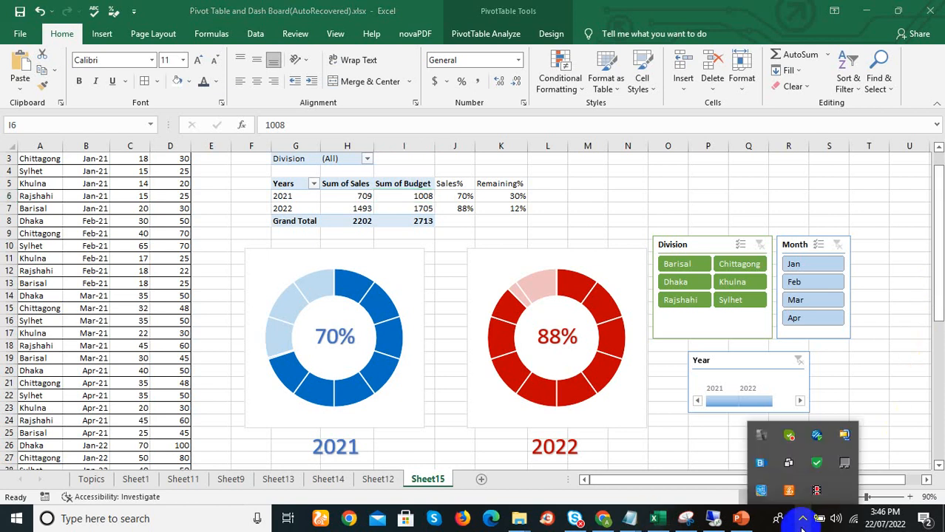